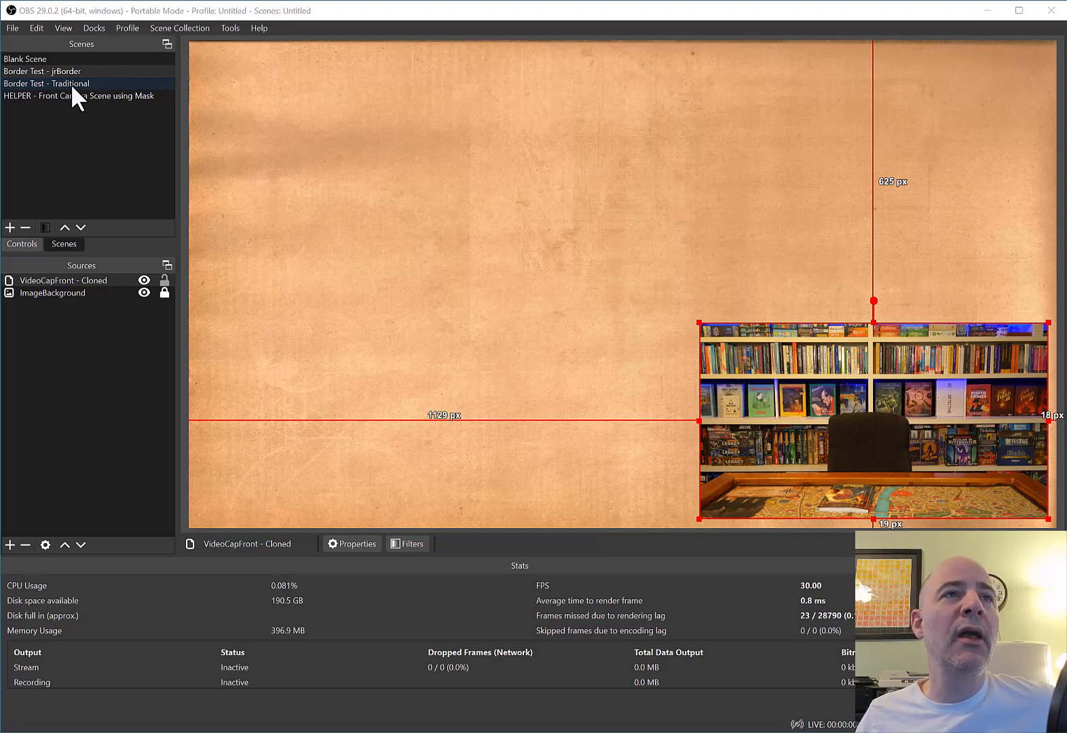
- Open the Border Test - Traditional scene and inspect its ImageBackground and nested HELPER - Front Camera Scene sources
left_click(71, 83)
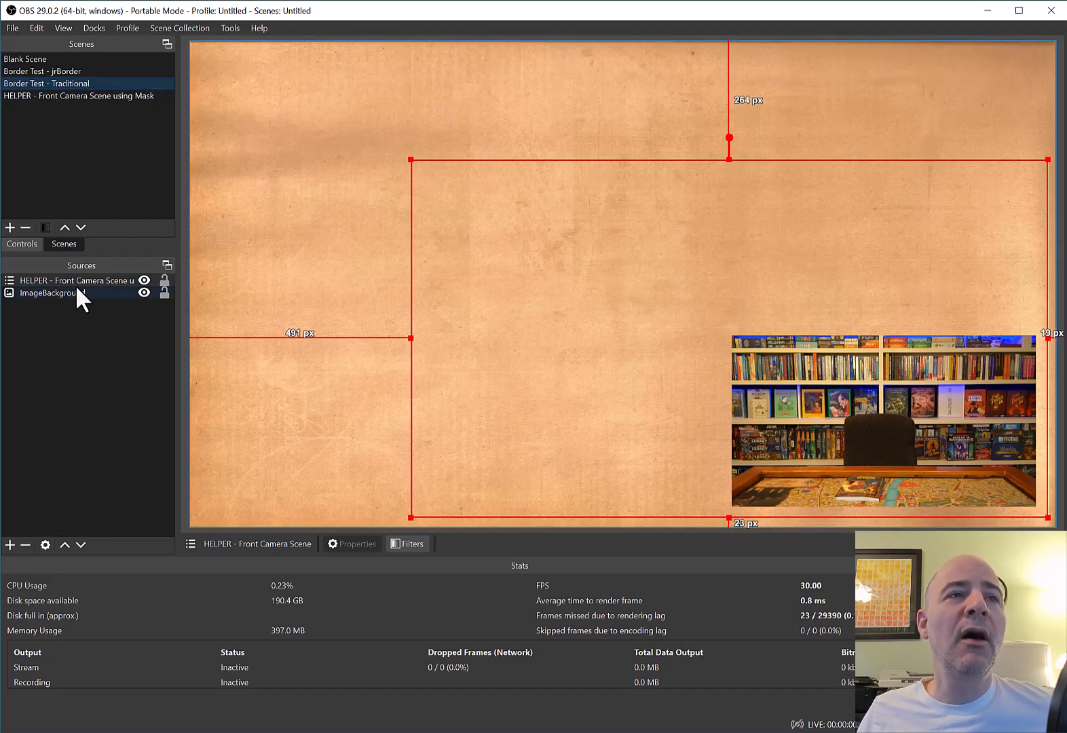
left_click(143, 291)
left_click(144, 291)
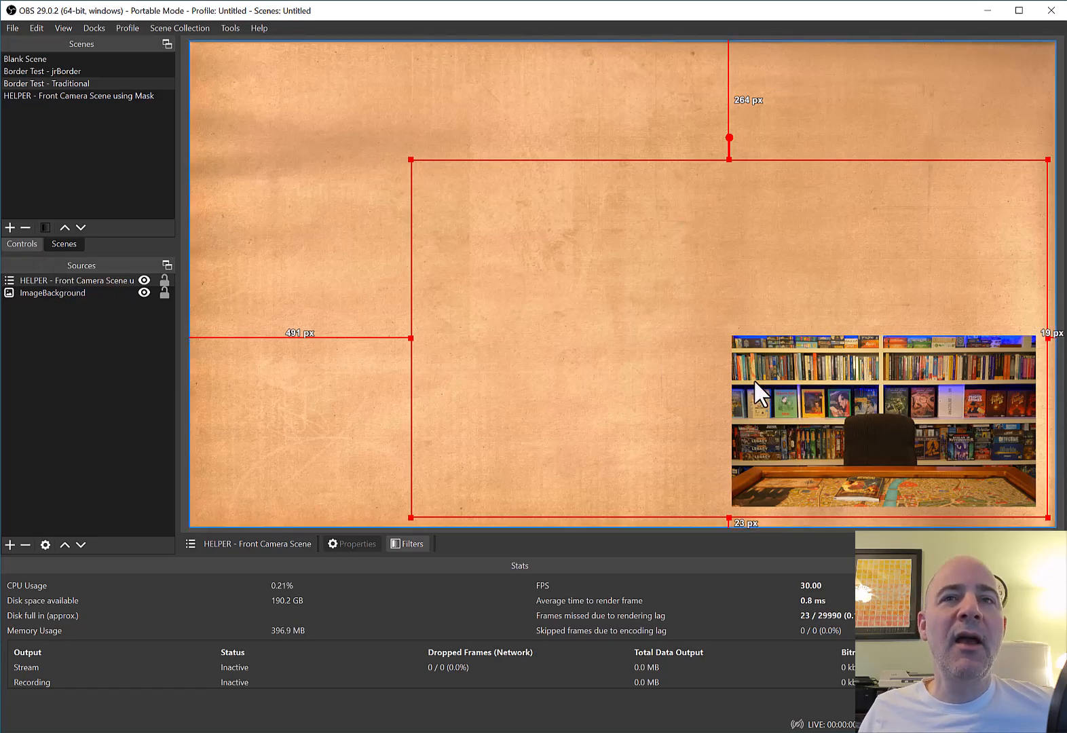
left_click(140, 279)
left_click(139, 278)
left_click(105, 278)
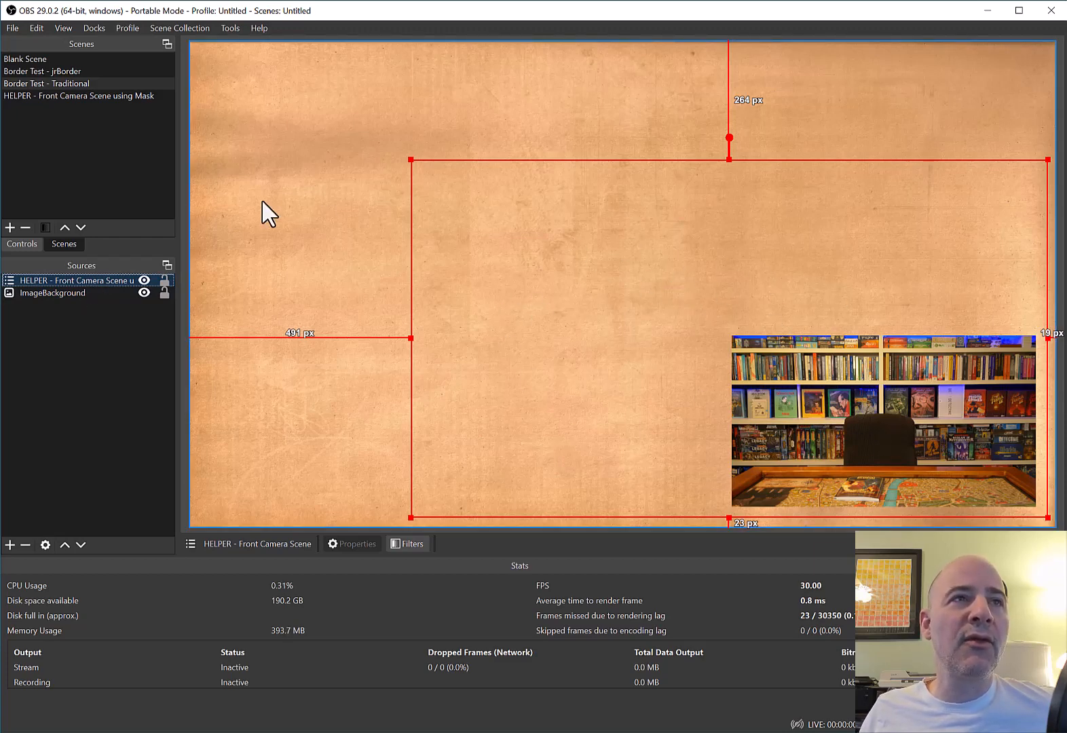
- In the HELPER - Front Camera Scene using Mask scene, show the colored rectangle, move it behind the camera picture and inspect its properties
left_click(44, 97)
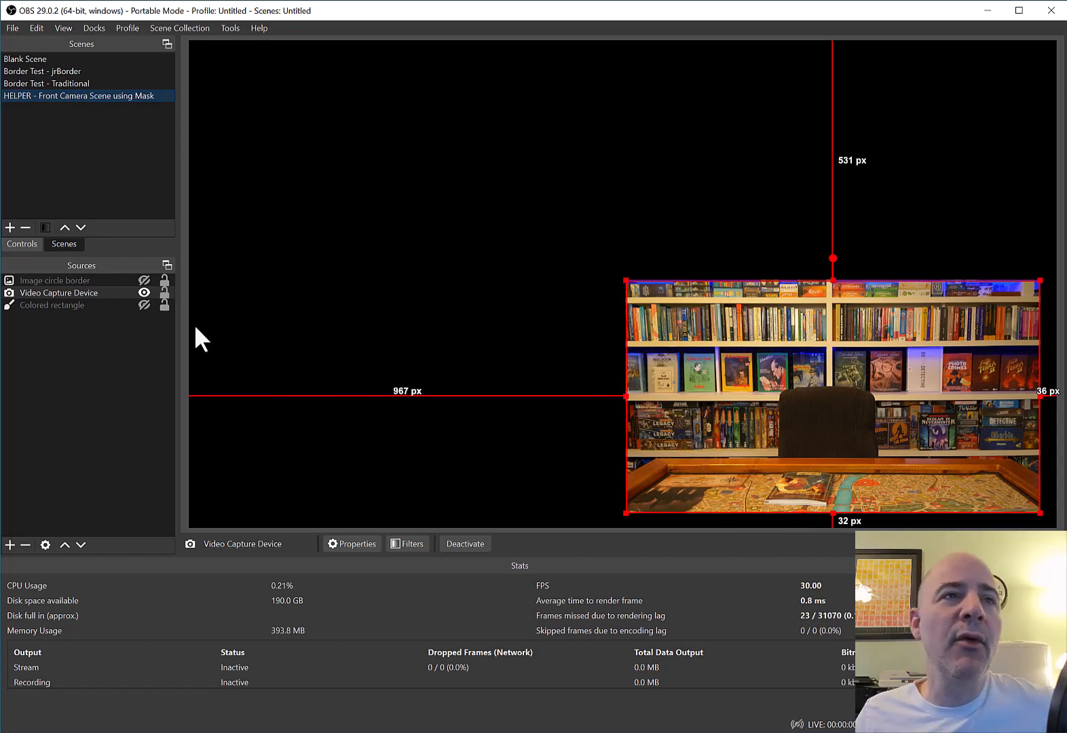
left_click(143, 305)
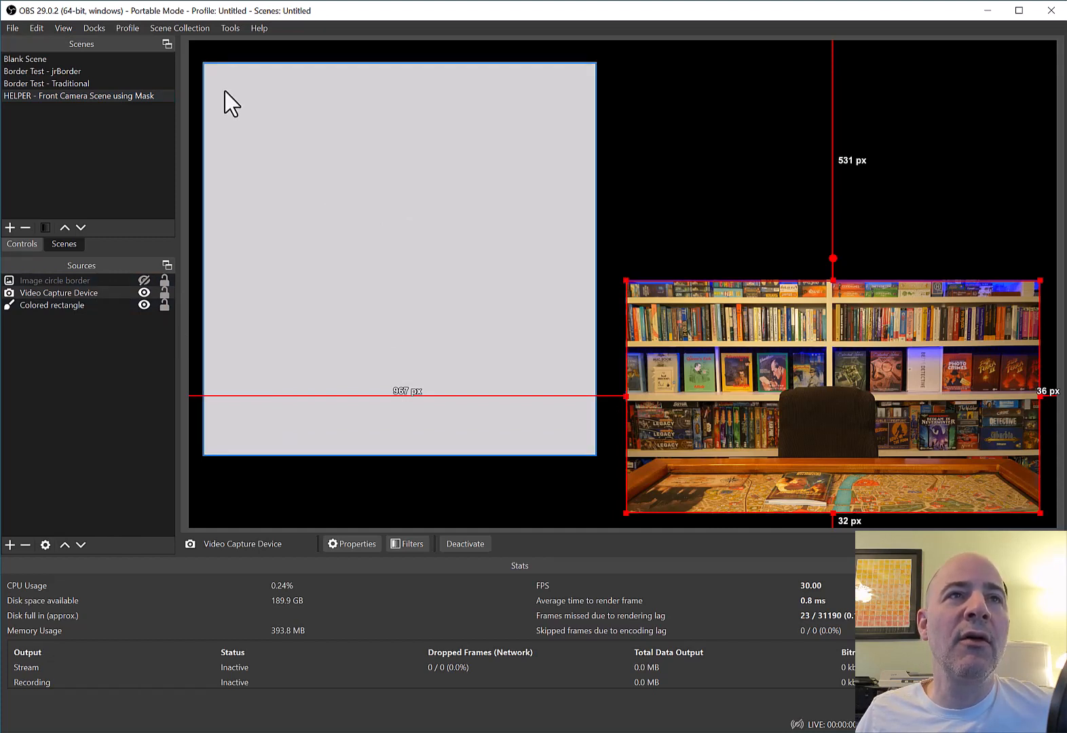
left_click_drag(225, 91, 629, 158)
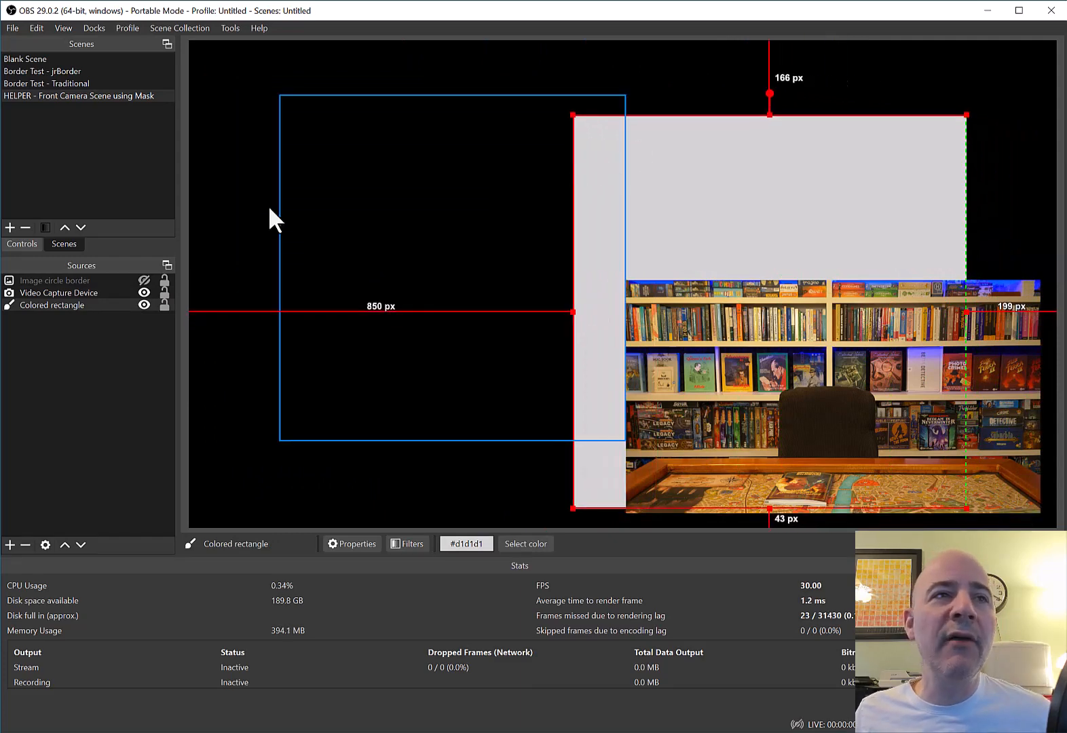
double_click(101, 305)
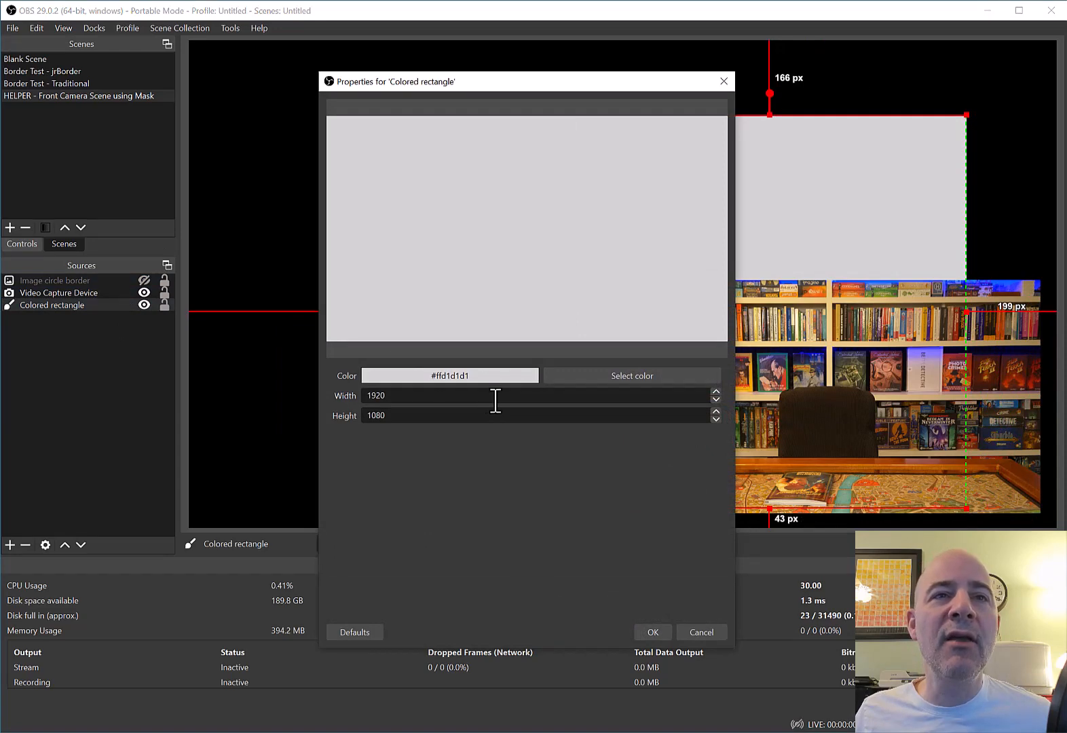
left_click(718, 632)
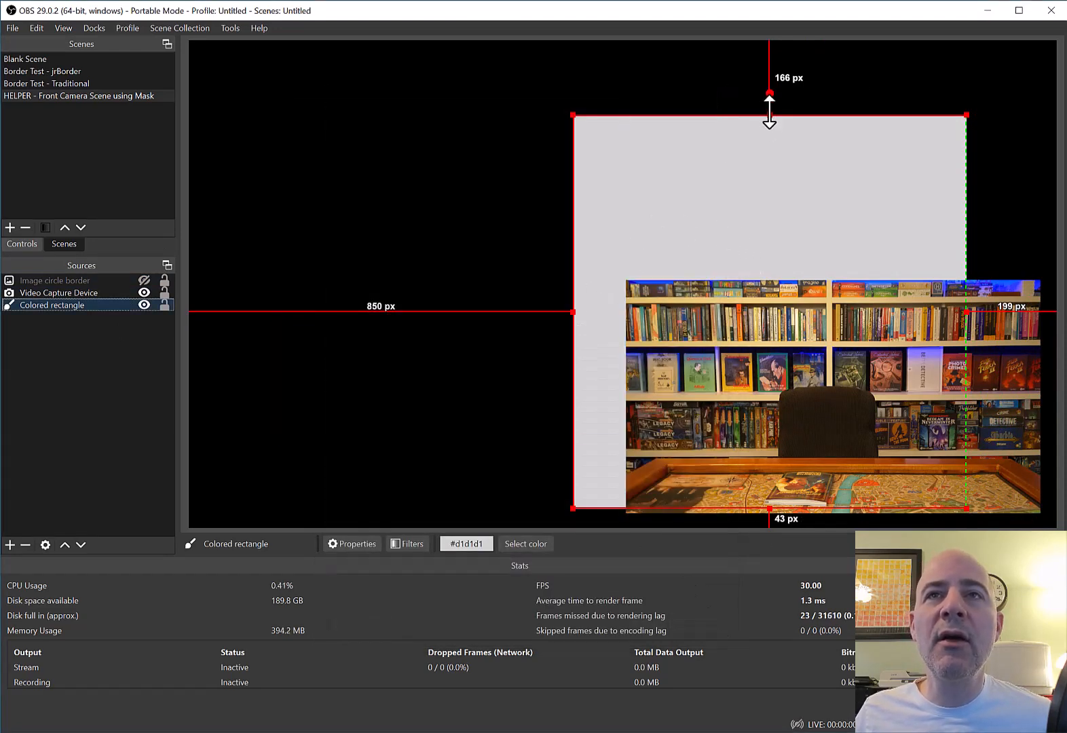
- Resize and crop the colored rectangle into a thin border around the camera picture, about 948 px from the canvas's left and 507 px from its top
left_click_drag(805, 152, 888, 165)
left_click_drag(656, 129, 588, 100)
left_click_drag(593, 298, 617, 296)
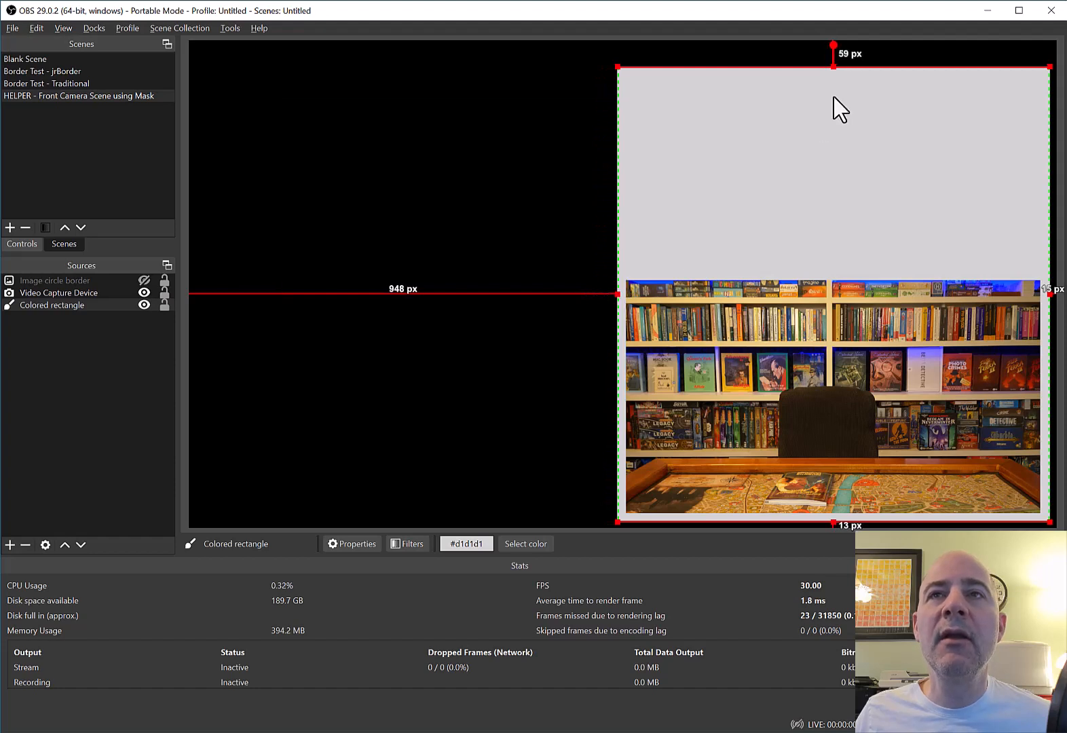
left_click_drag(833, 67, 851, 269)
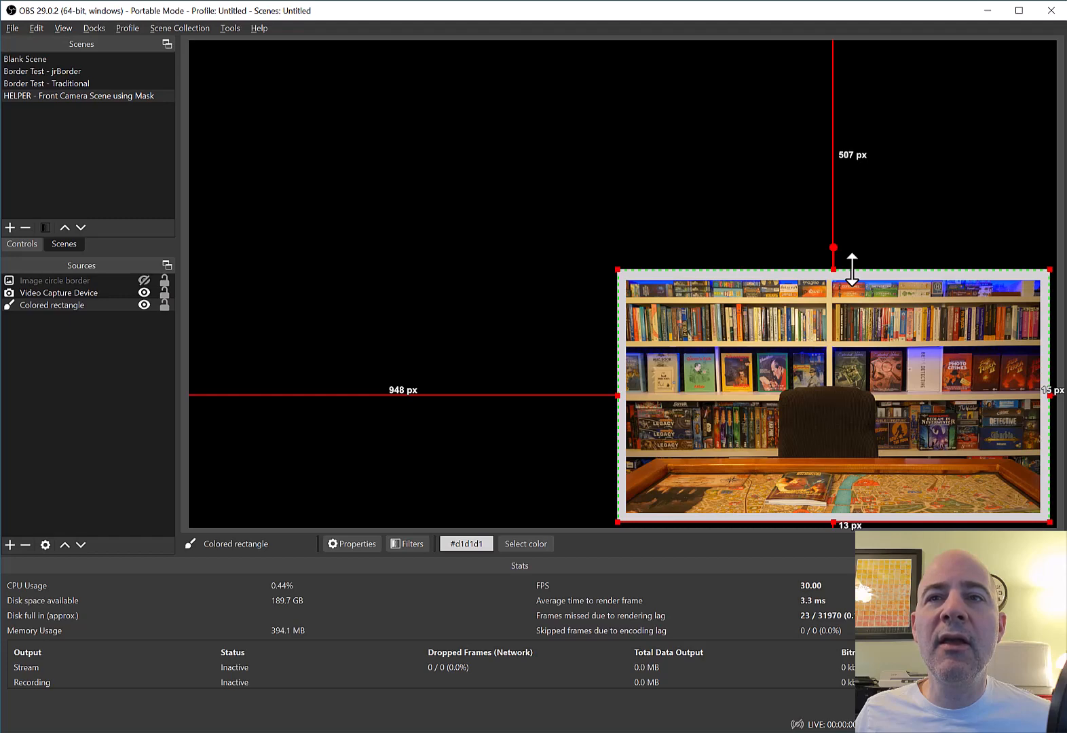
- In the Border Test - Traditional scene, enlarge the nested helper scene and place it about 24 px from the canvas's right and 17 px from its bottom
left_click(57, 81)
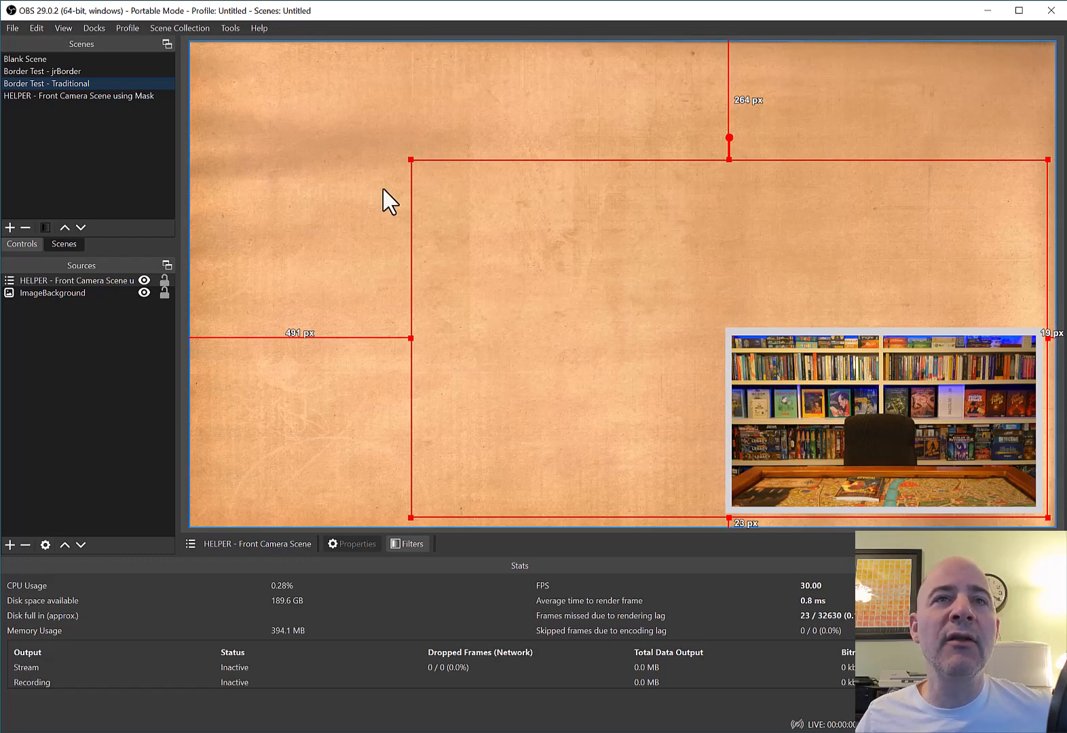
left_click_drag(918, 314, 391, 31)
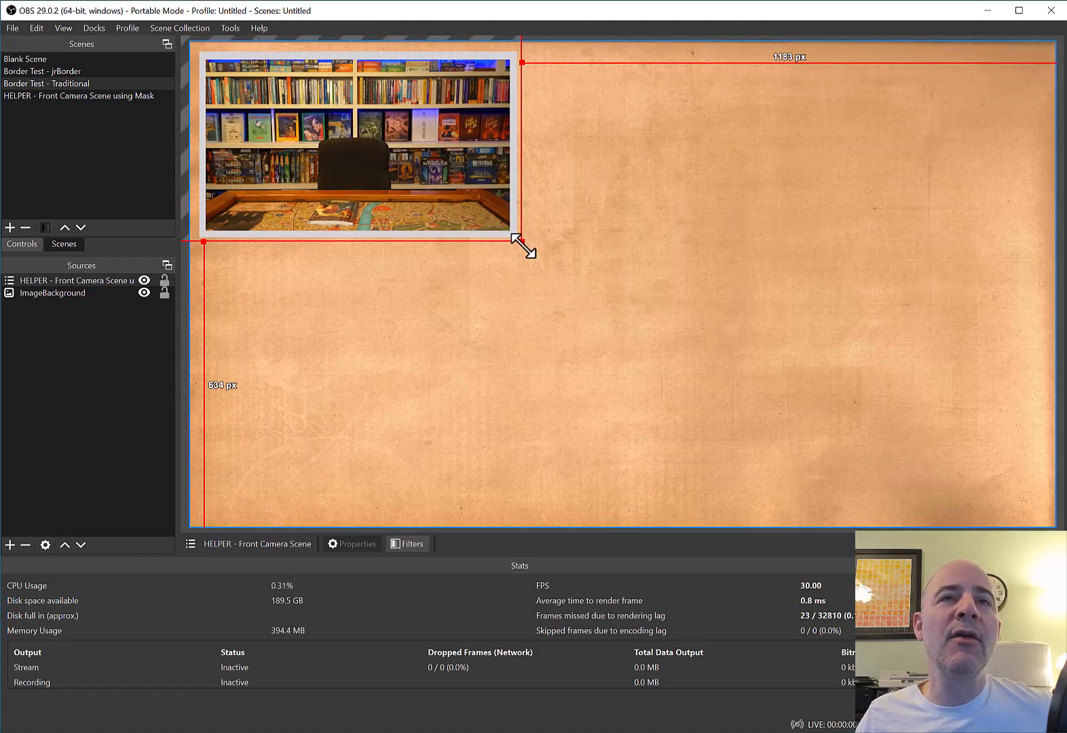
left_click_drag(522, 243, 974, 485)
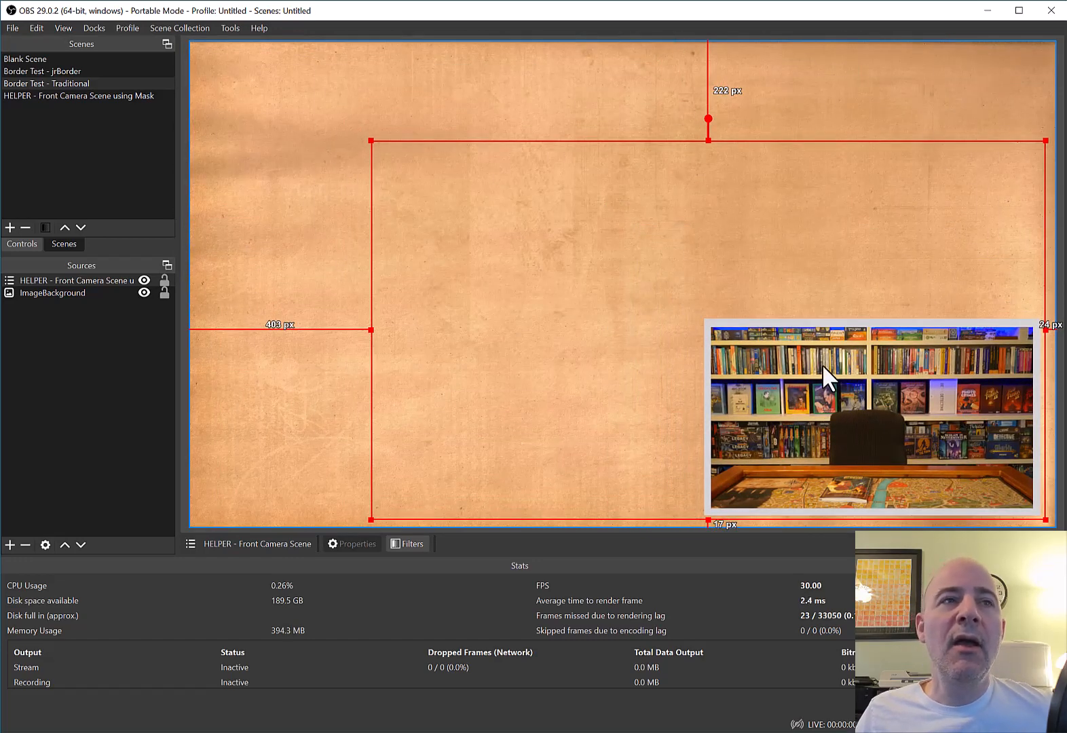
- In the helper scene, crop both sides of the camera picture to about 1148 px from the canvas's left edge and 270 px from its right
left_click(114, 95)
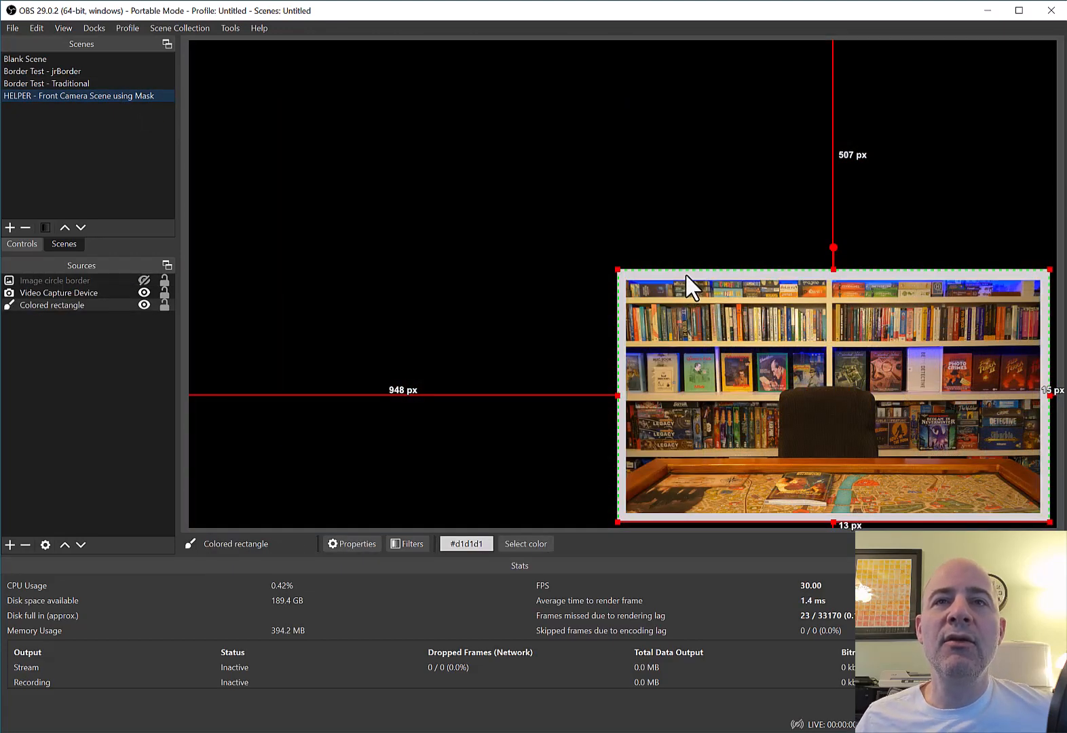
left_click(749, 355)
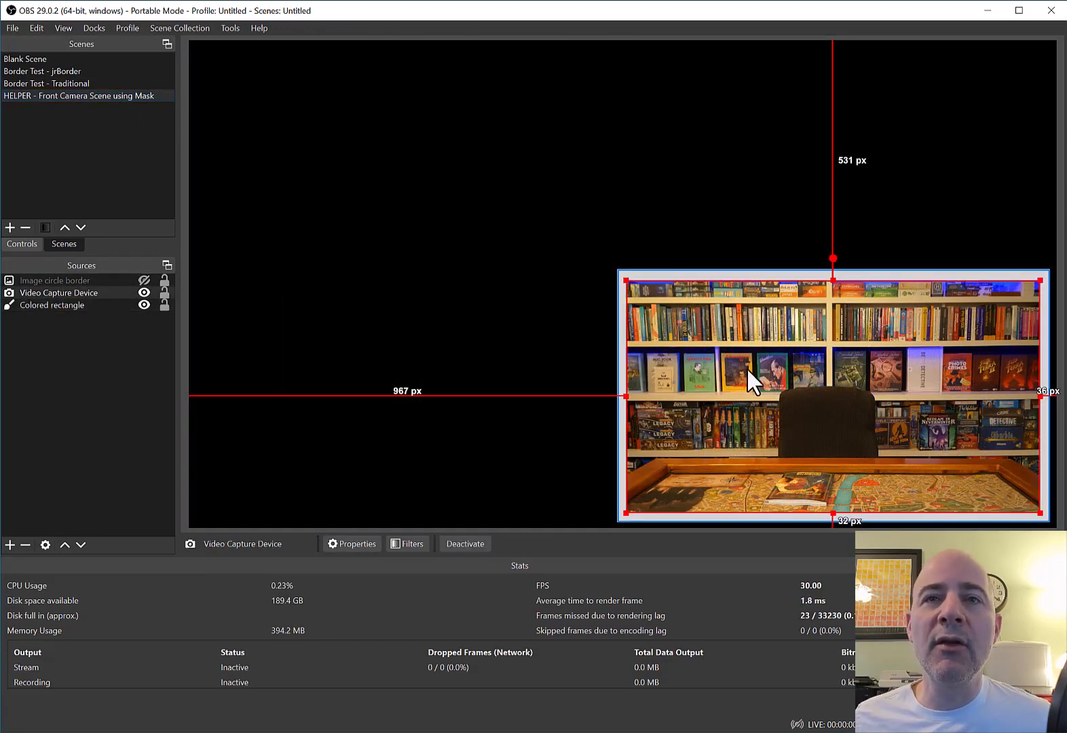
left_click_drag(621, 394, 708, 399)
left_click_drag(1040, 396, 933, 393)
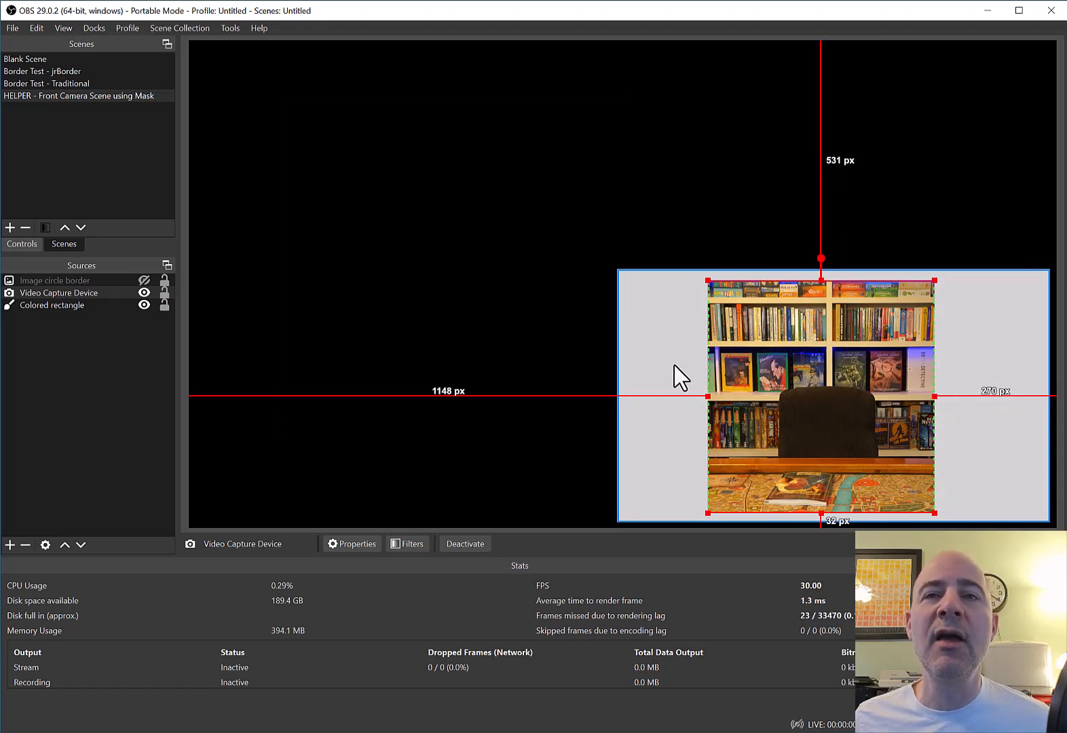
- Crop the colored rectangle's sides to match the narrower camera picture, about 1133 px from the canvas's left edge and 250 px from its right
left_click(655, 358)
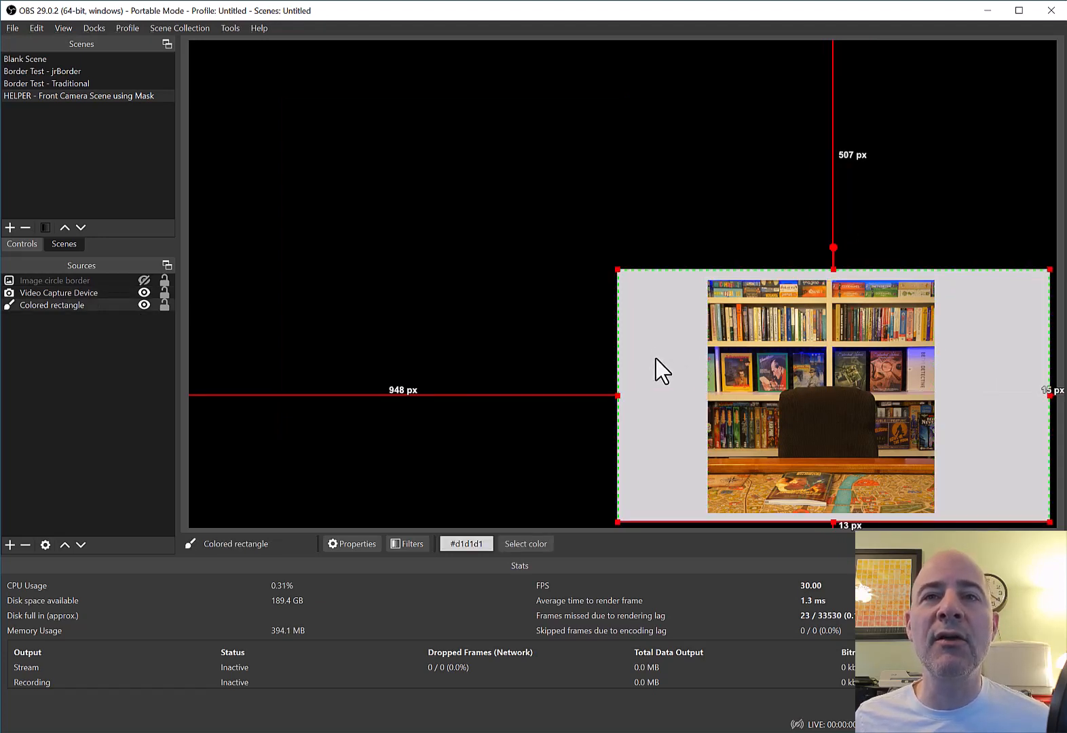
left_click_drag(619, 396, 701, 397)
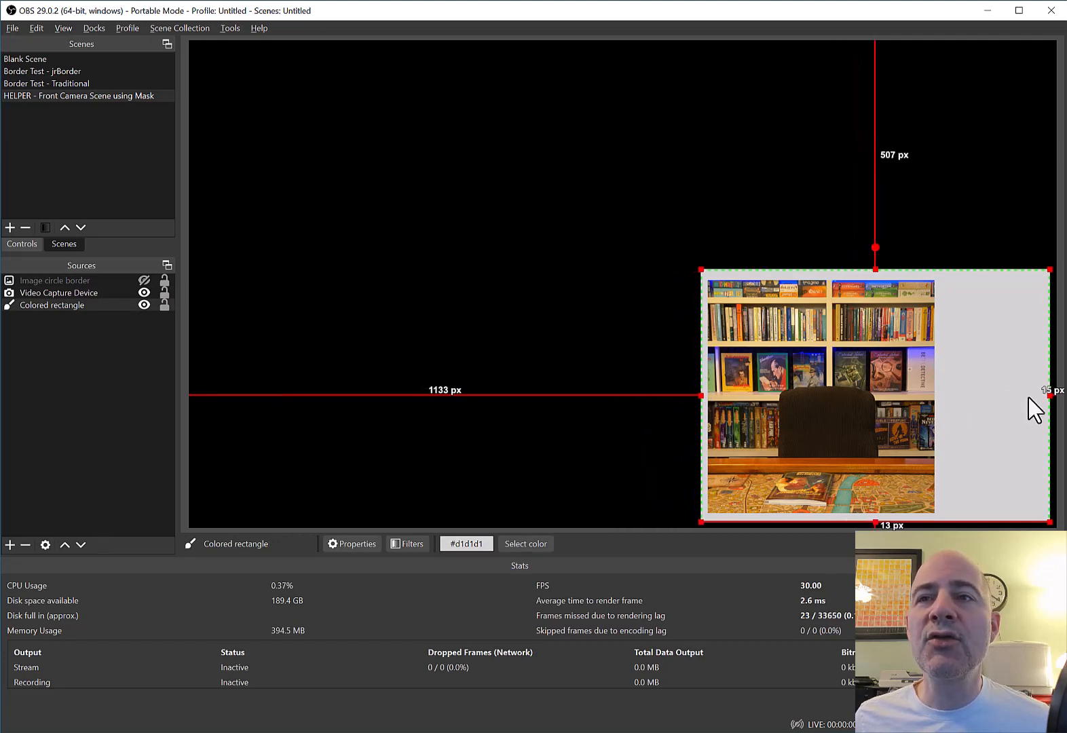
left_click_drag(1048, 394, 943, 392)
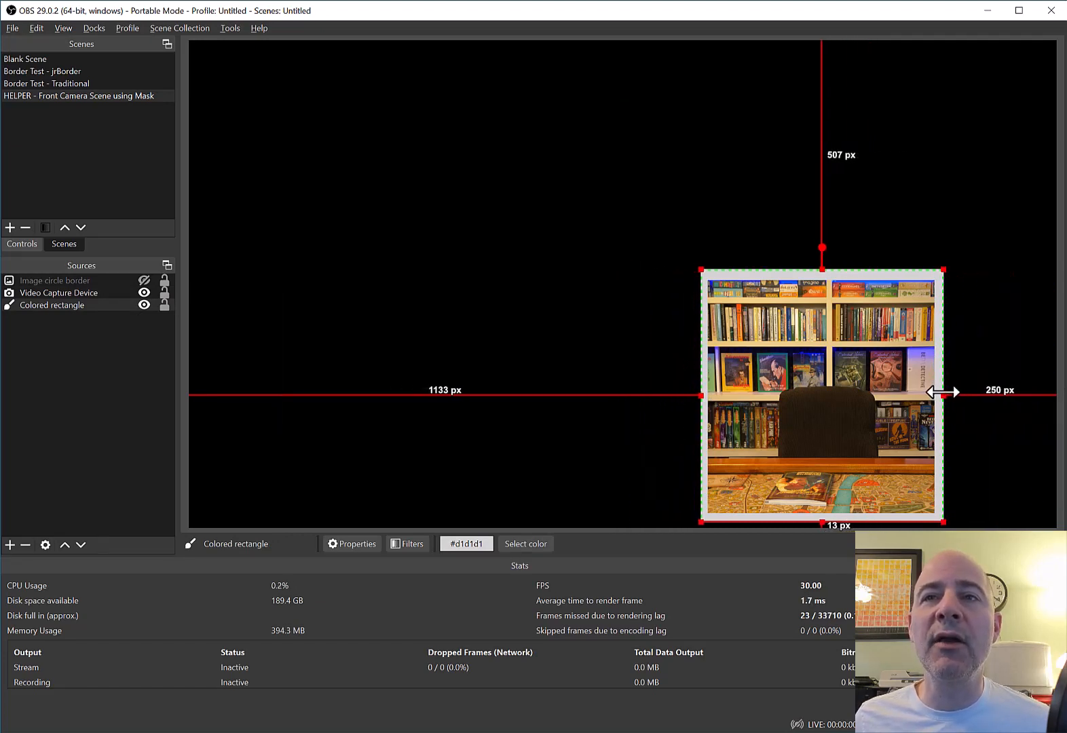
- Change the rectangle's color to blue #5c71d1 and check the border in the Border Test - Traditional scene
double_click(78, 301)
left_click(616, 375)
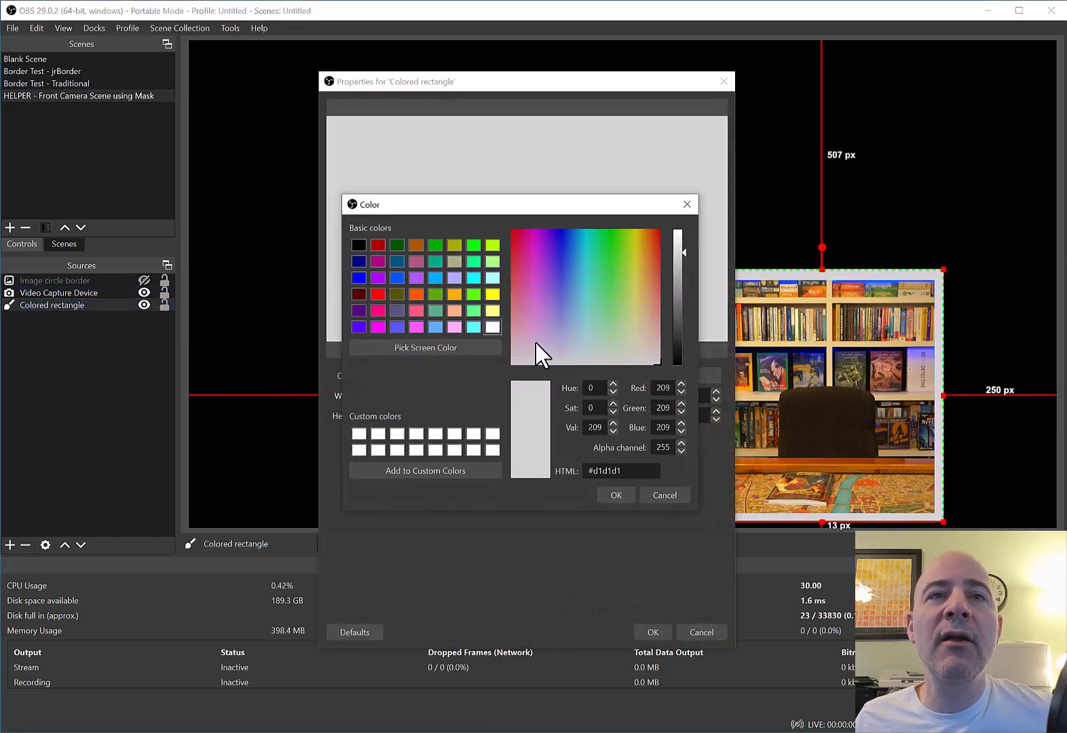
left_click(564, 286)
left_click(620, 493)
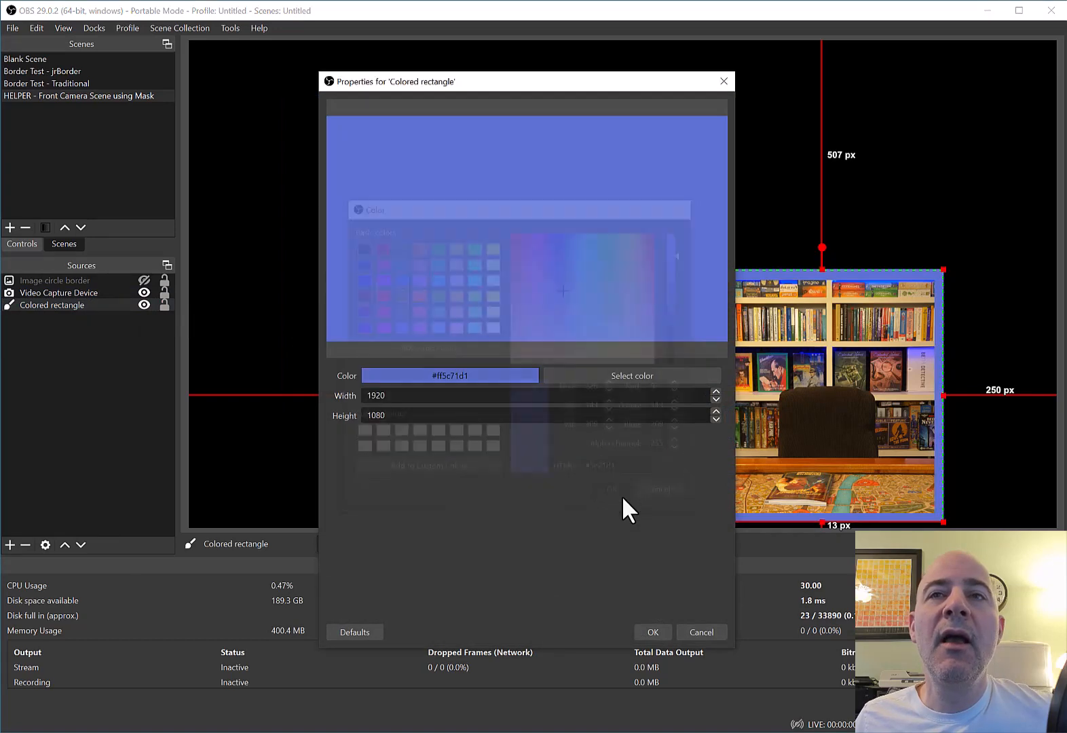
left_click(652, 632)
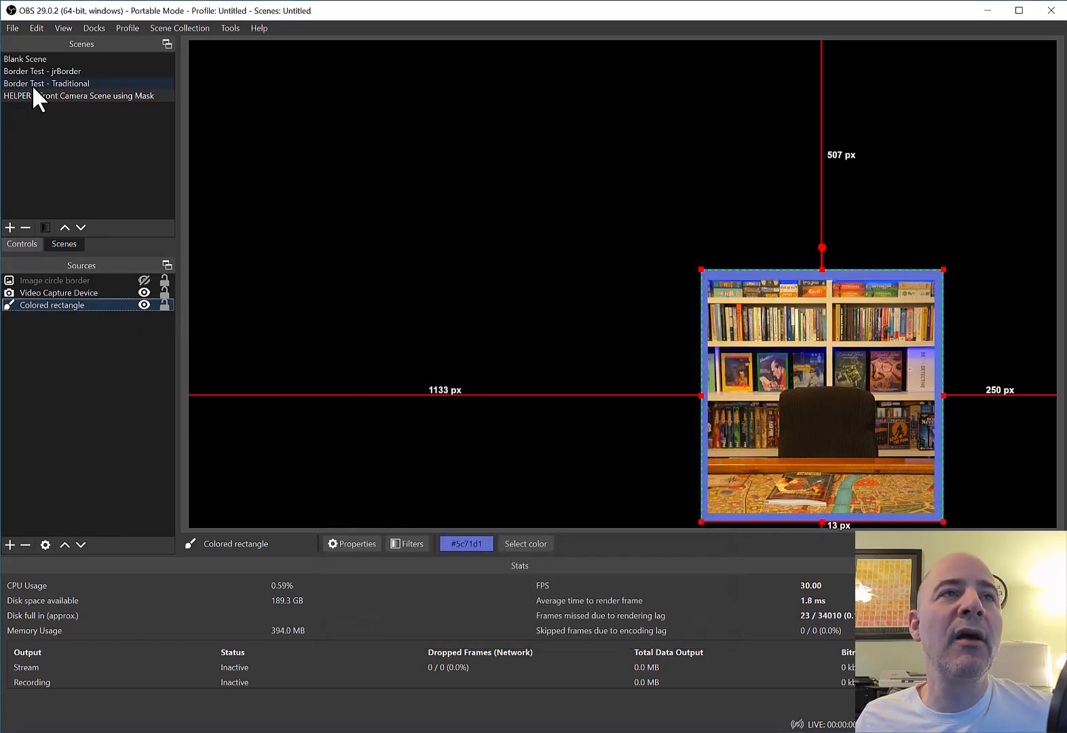
left_click(62, 83)
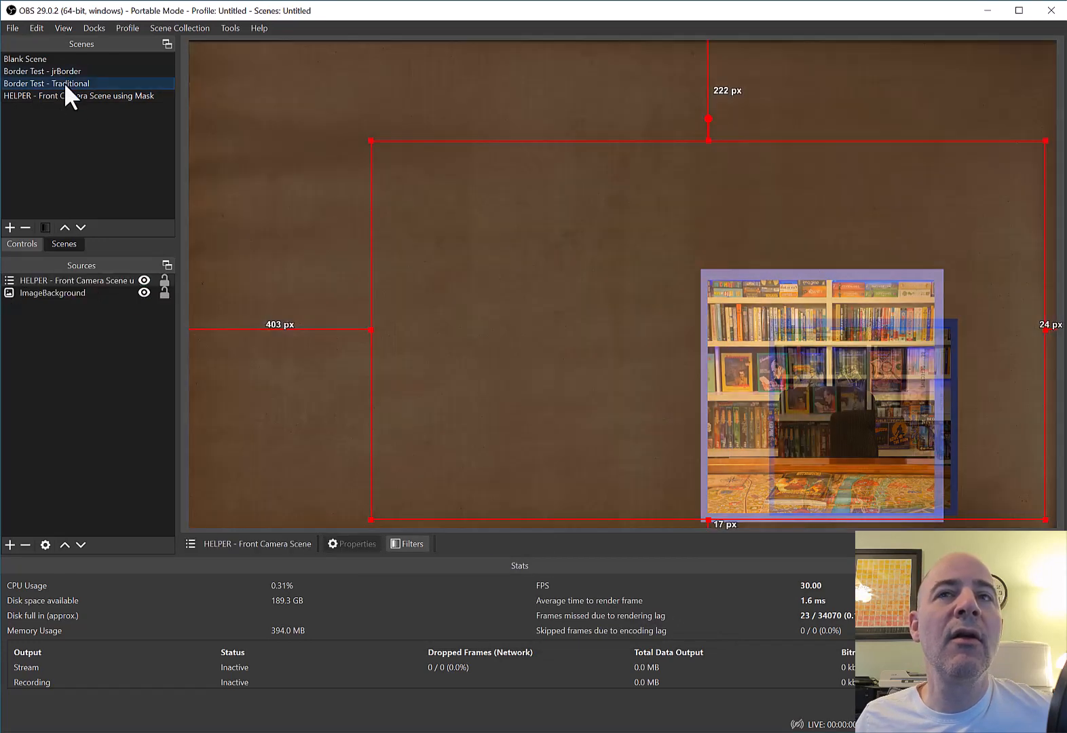
left_click(823, 368)
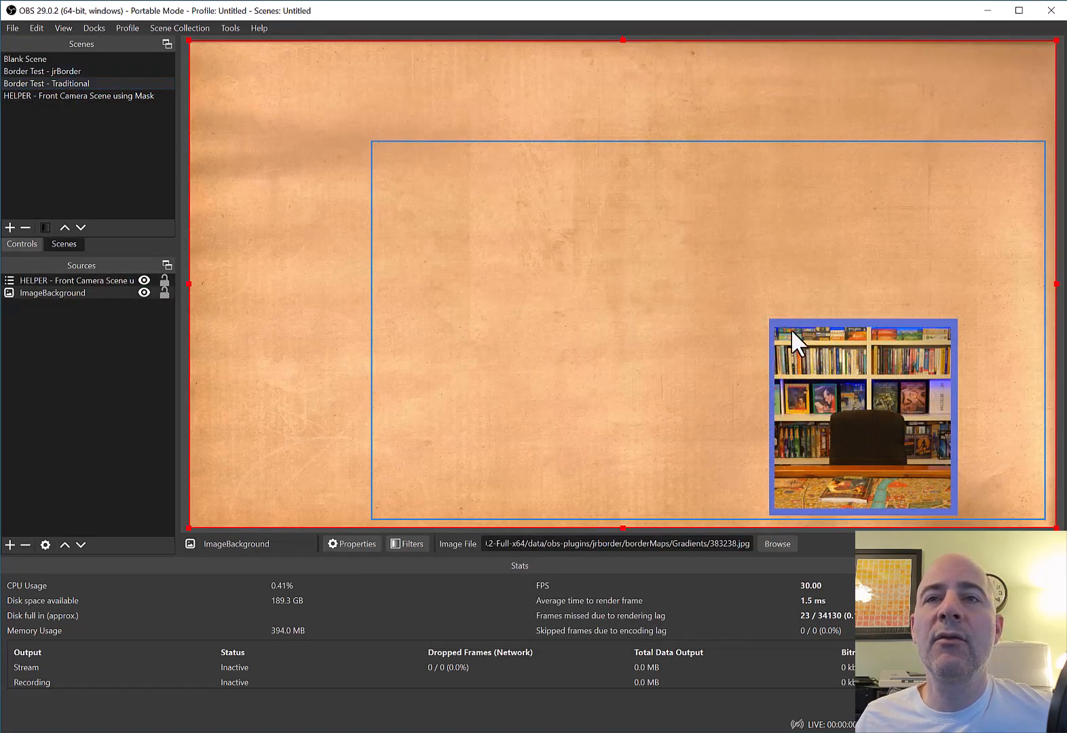
- Move the helper scene's rectangle and camera picture to the canvas's lower-right corner and check the placement in the Border Test - Traditional scene
left_click(64, 95)
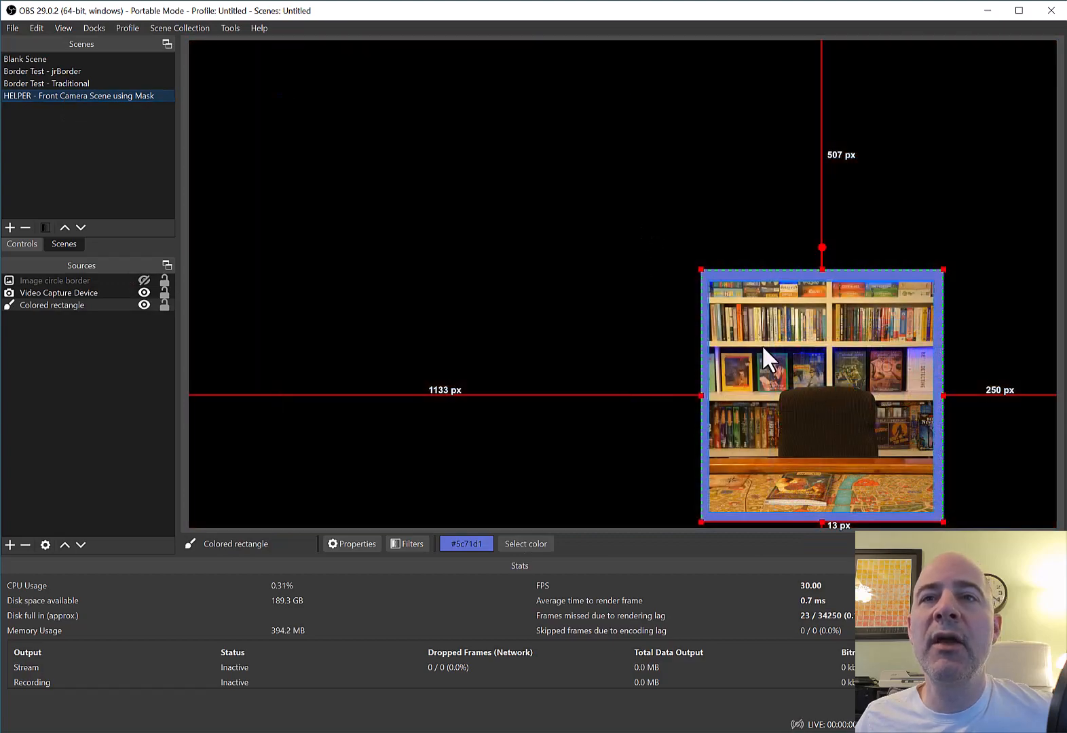
left_click_drag(762, 344, 867, 347)
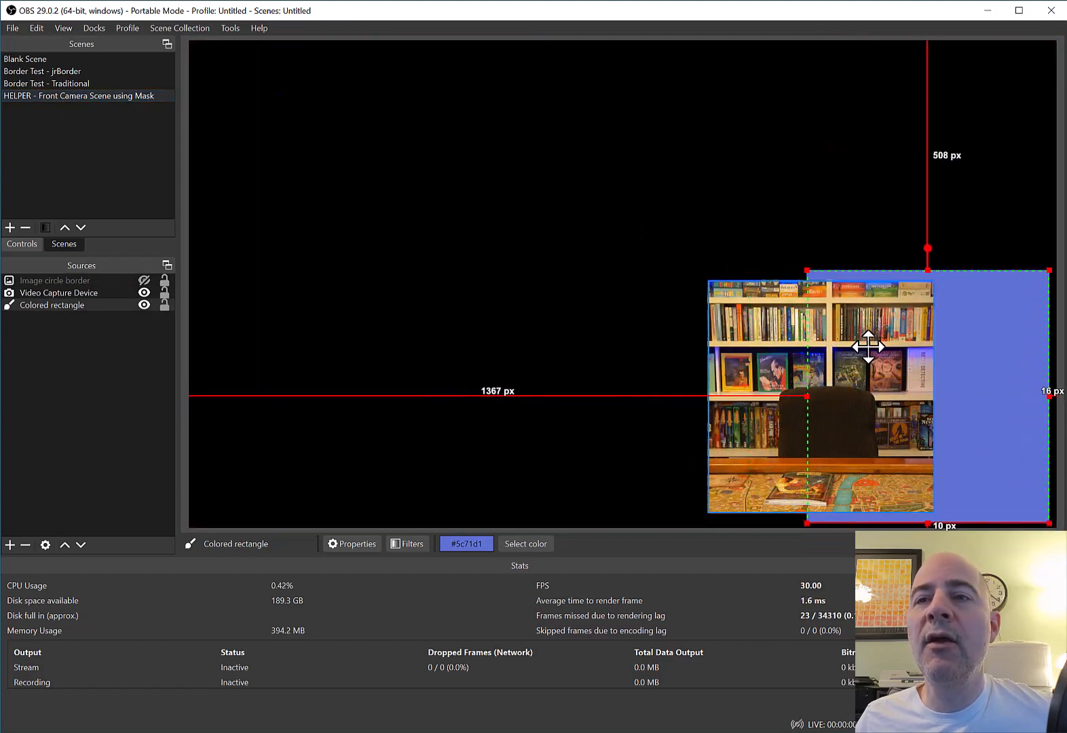
left_click(752, 337)
left_click_drag(752, 337, 859, 340)
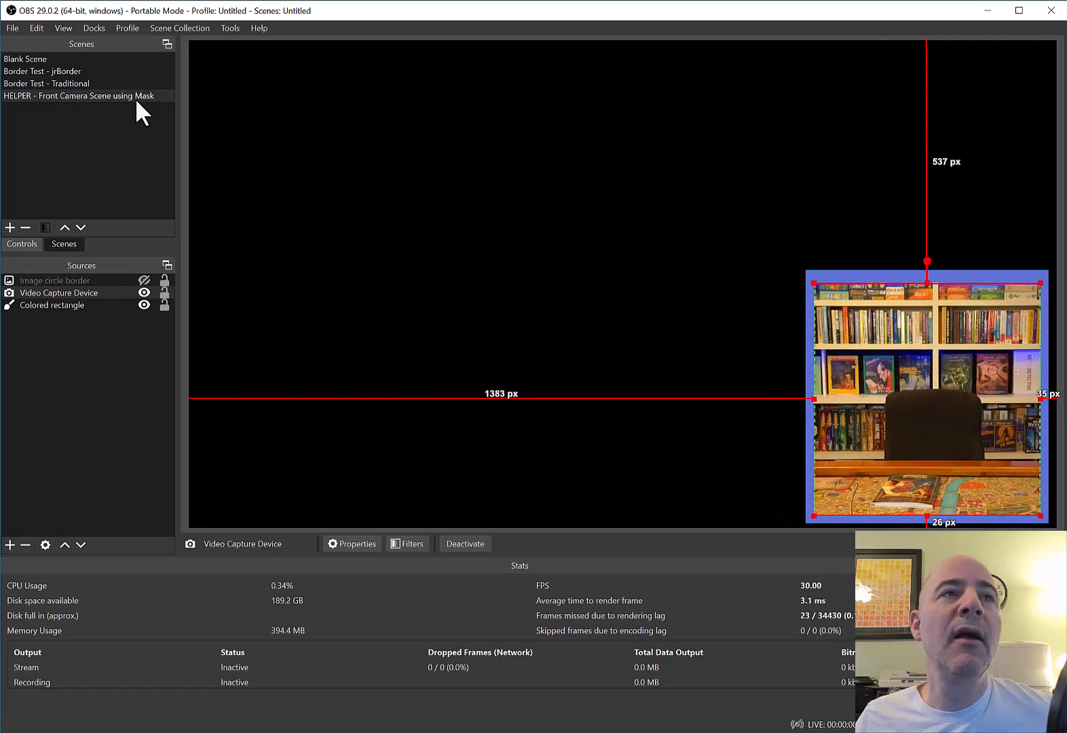
left_click(52, 83)
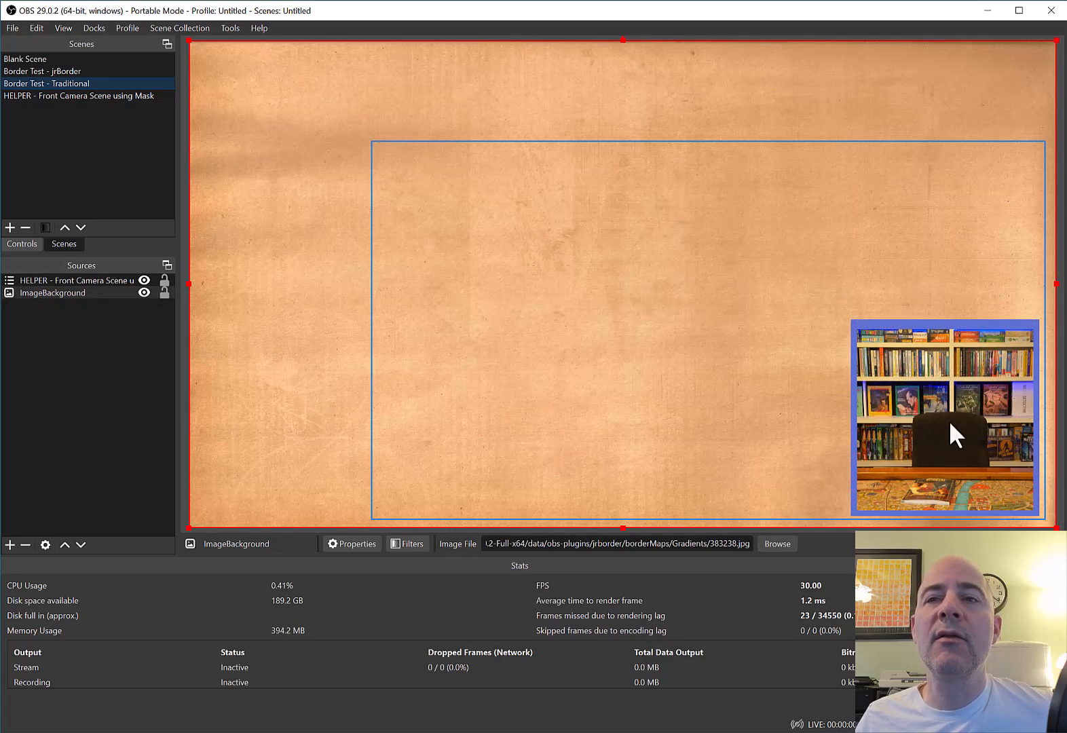
- In the helper scene, hide the colored rectangle and enable the scene's Image Mask/Blend - circular filter
left_click(105, 96)
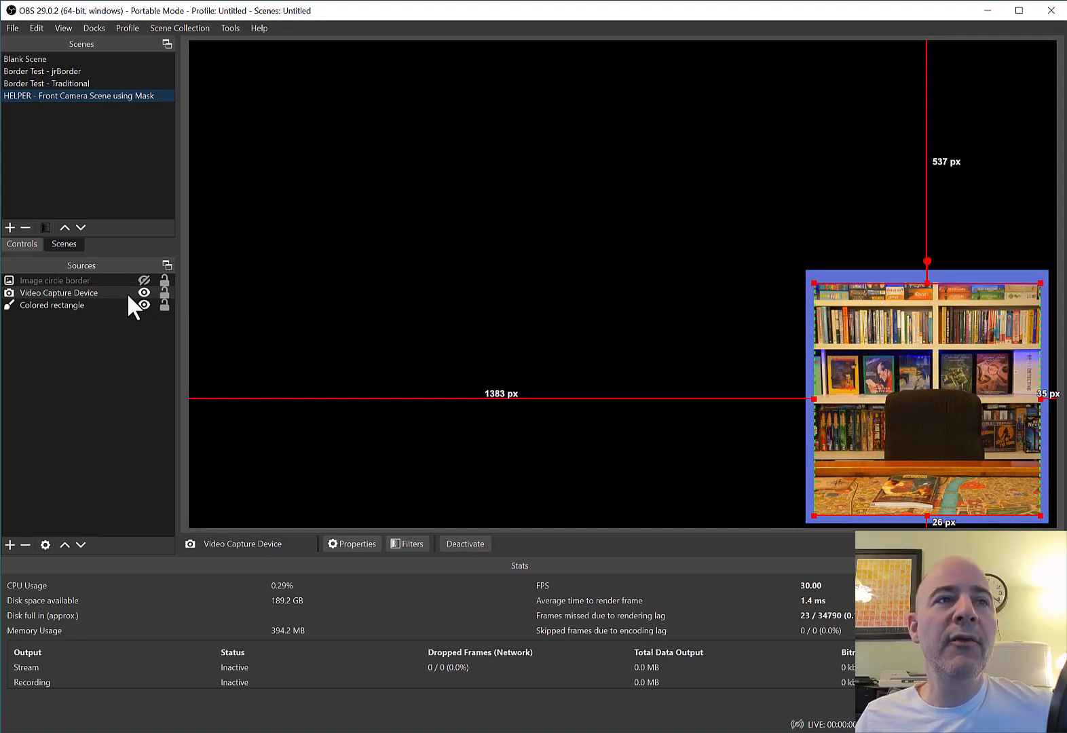
left_click(144, 305)
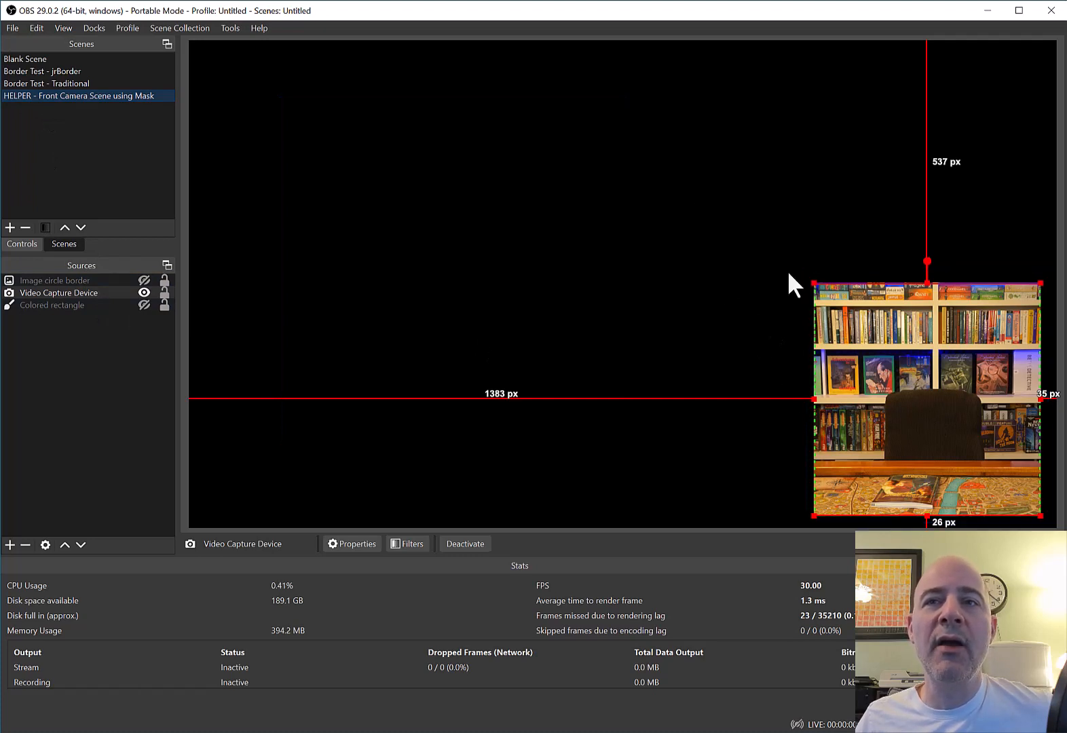
right_click(123, 96)
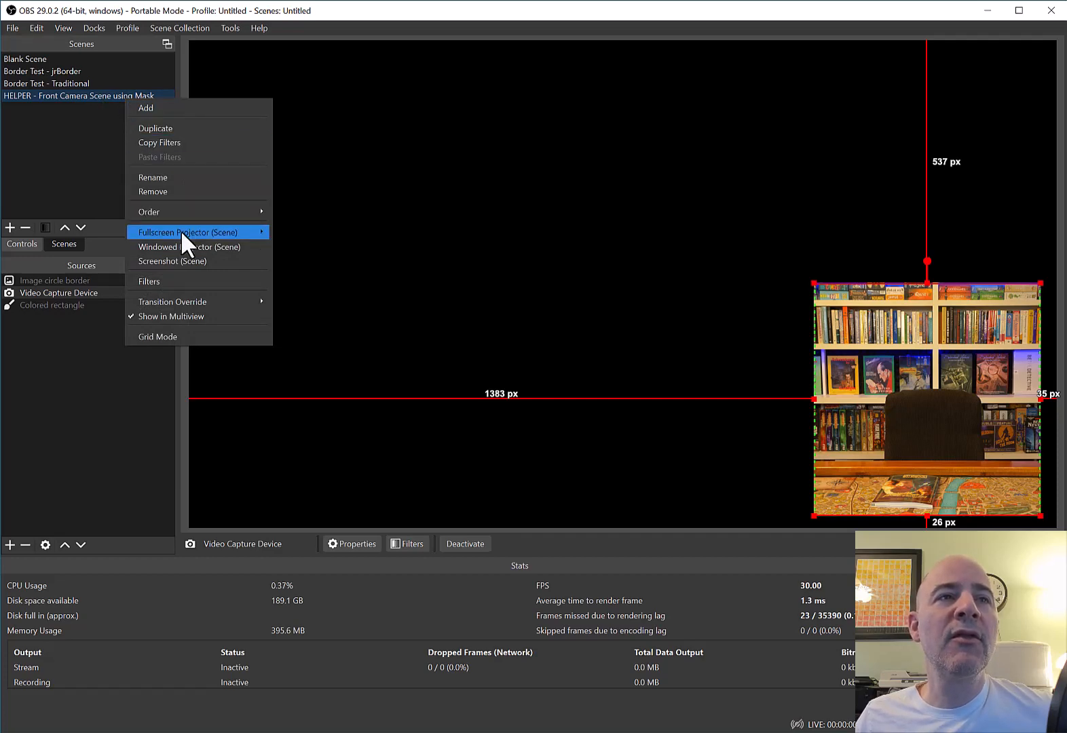
left_click(187, 281)
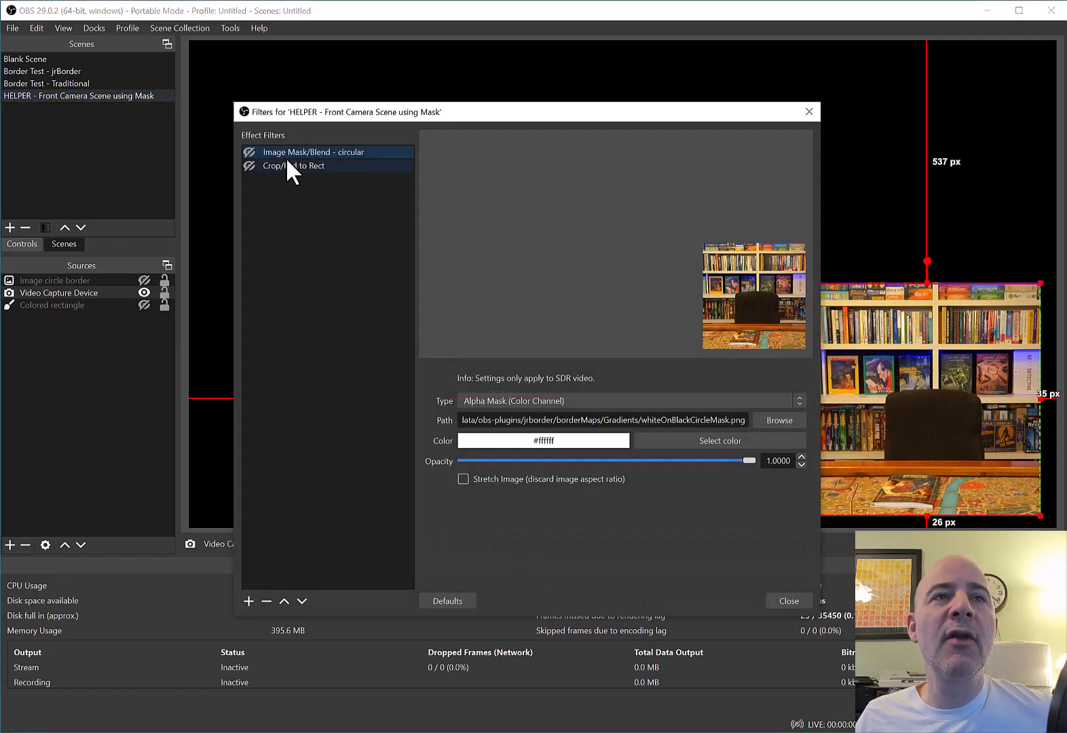
left_click(248, 152)
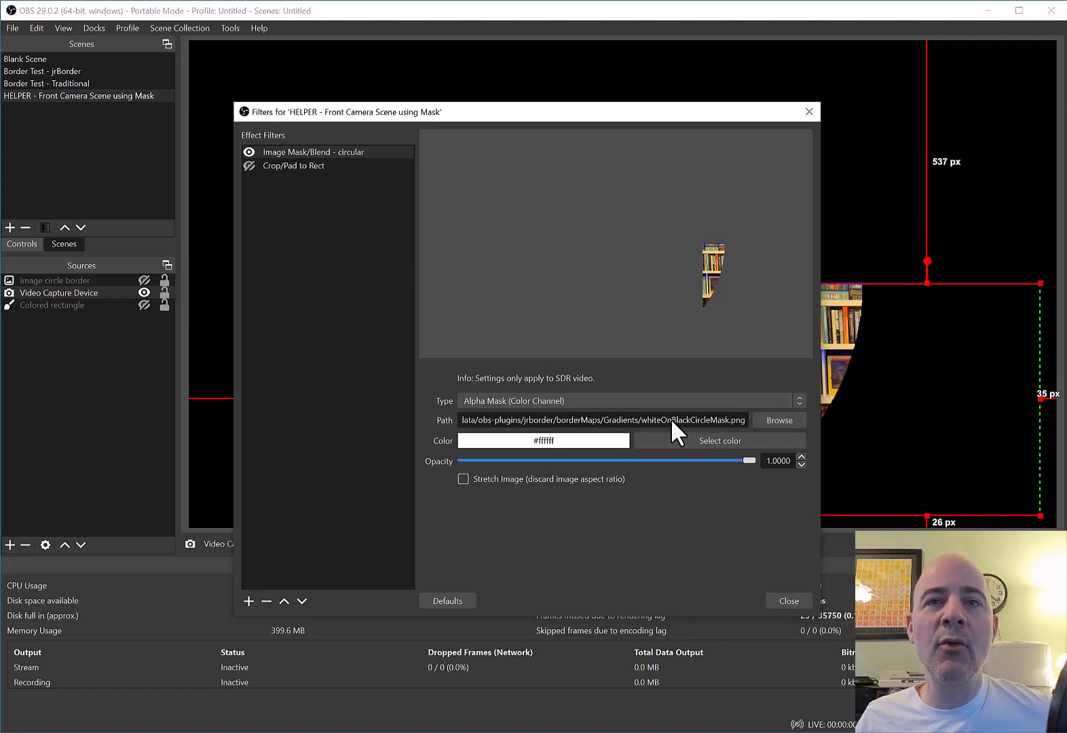
left_click(788, 600)
- Move the camera picture toward the canvas centre and uncrop its sides to about 390 px from the left and 613 px from the right edge
left_click_drag(833, 405, 513, 300)
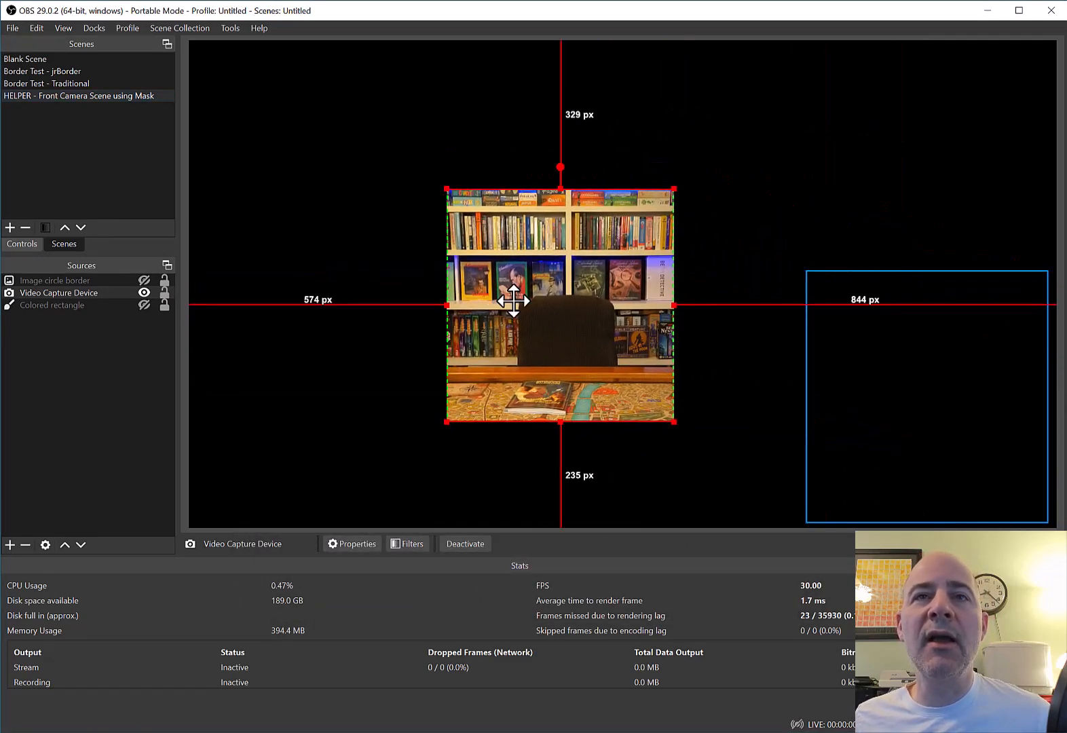
left_click_drag(673, 305, 915, 306)
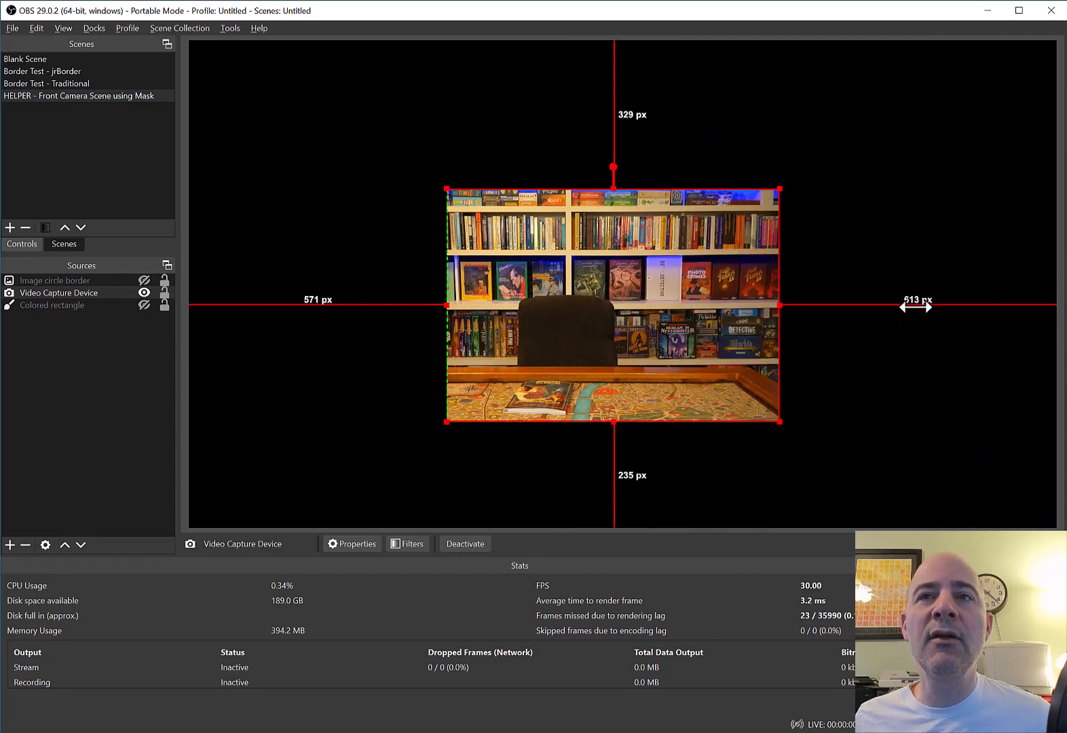
left_click_drag(444, 307, 365, 305)
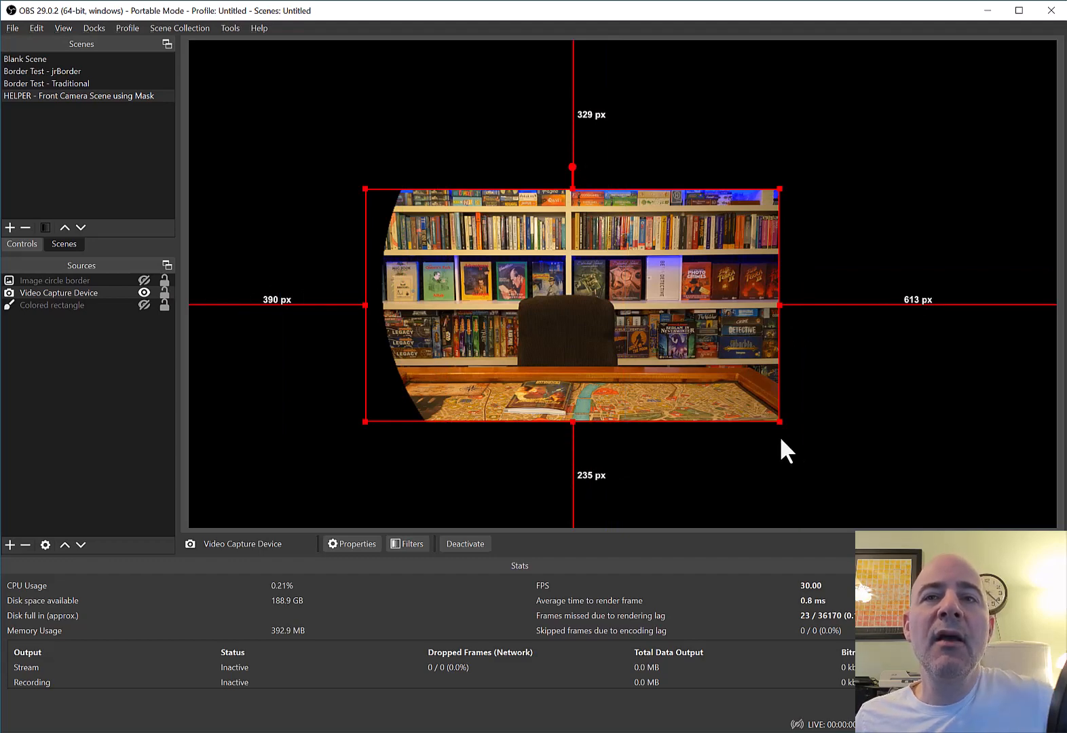
- Enlarge the camera picture beyond the canvas edges and reposition it so it fills the whole circular mask
left_click_drag(778, 422, 980, 540)
left_click_drag(688, 389, 640, 311)
left_click_drag(630, 105, 666, 10)
left_click_drag(636, 145, 595, 142)
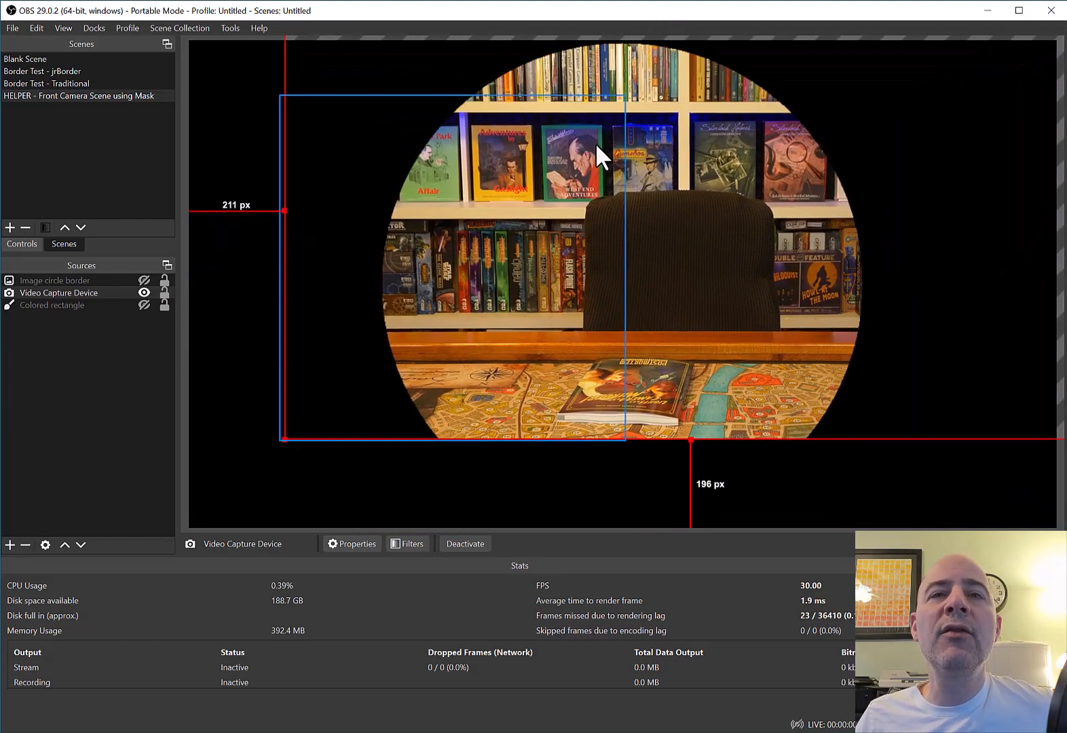
left_click_drag(689, 442, 702, 535)
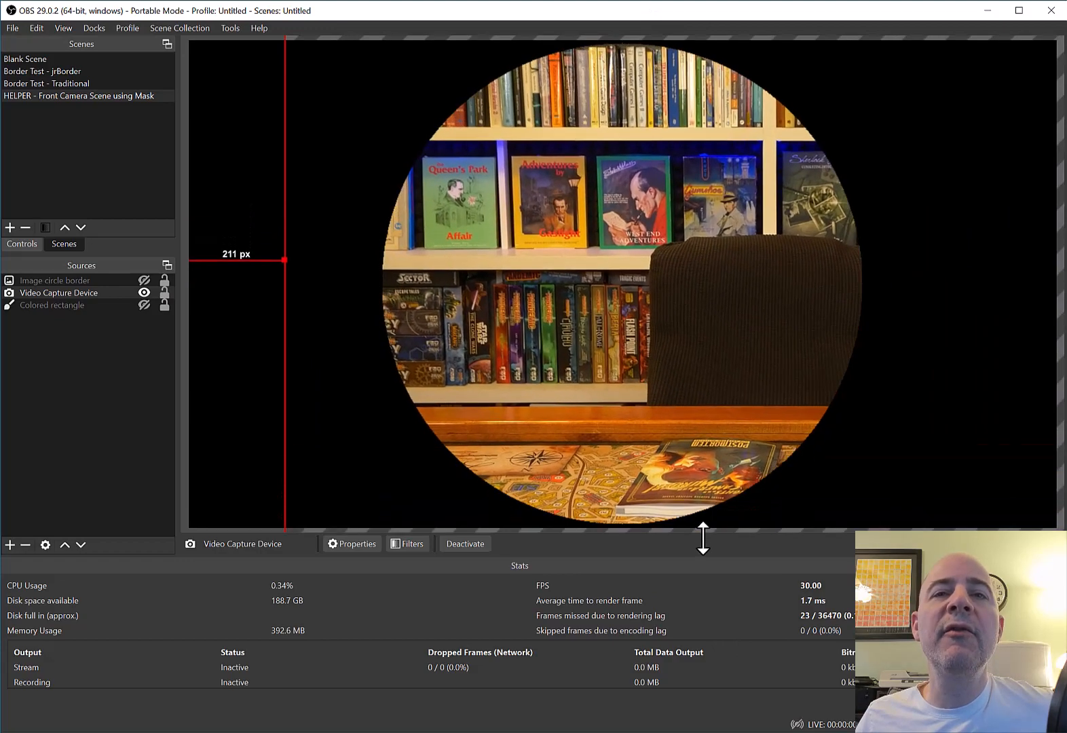
left_click_drag(653, 426, 528, 425)
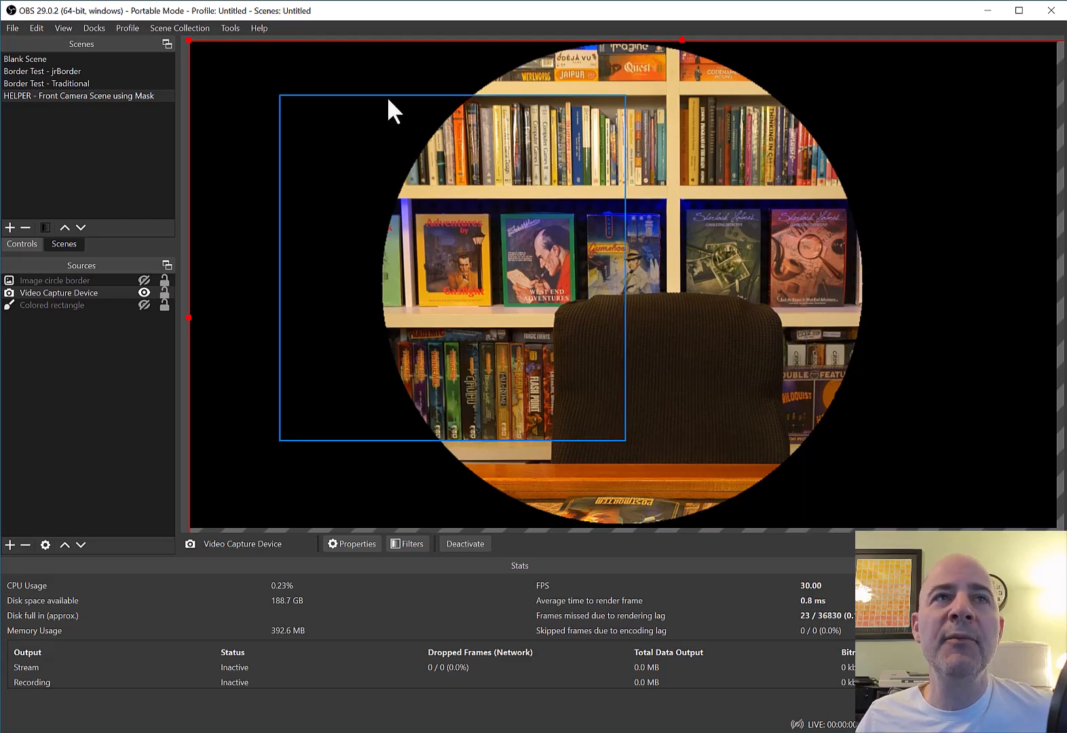
mouse_move(187, 39)
left_mouse_down()
mouse_move(475, 192)
mouse_move(230, 88)
mouse_move(192, 52)
left_mouse_up()
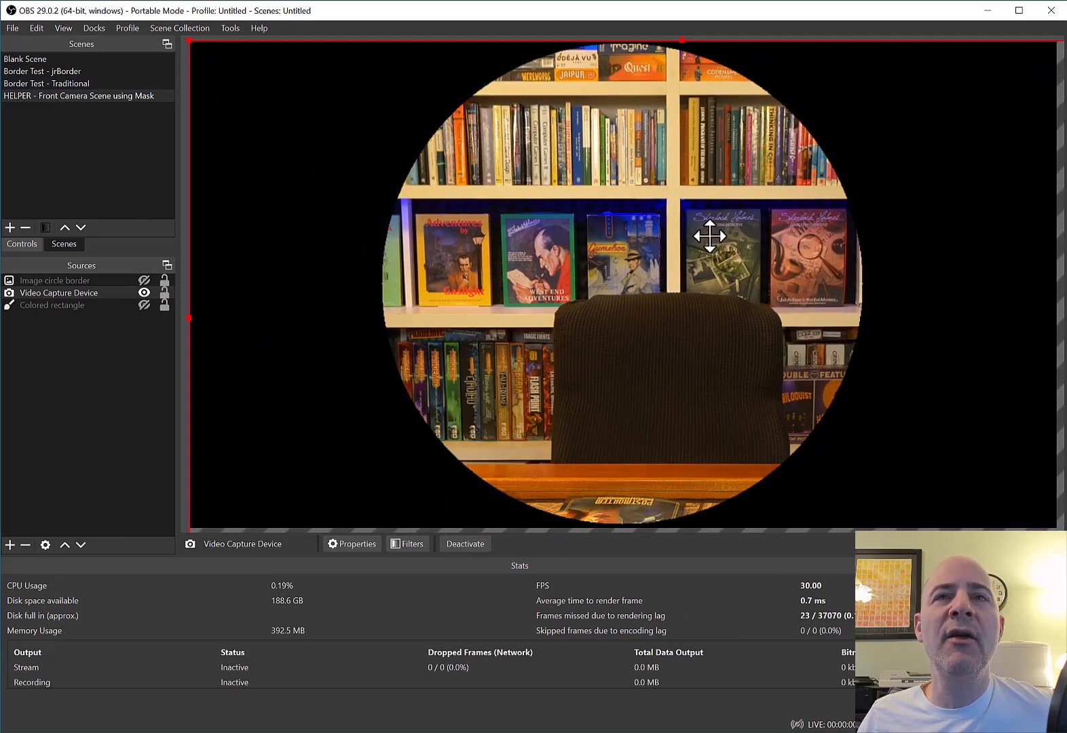
left_click_drag(709, 236, 698, 231)
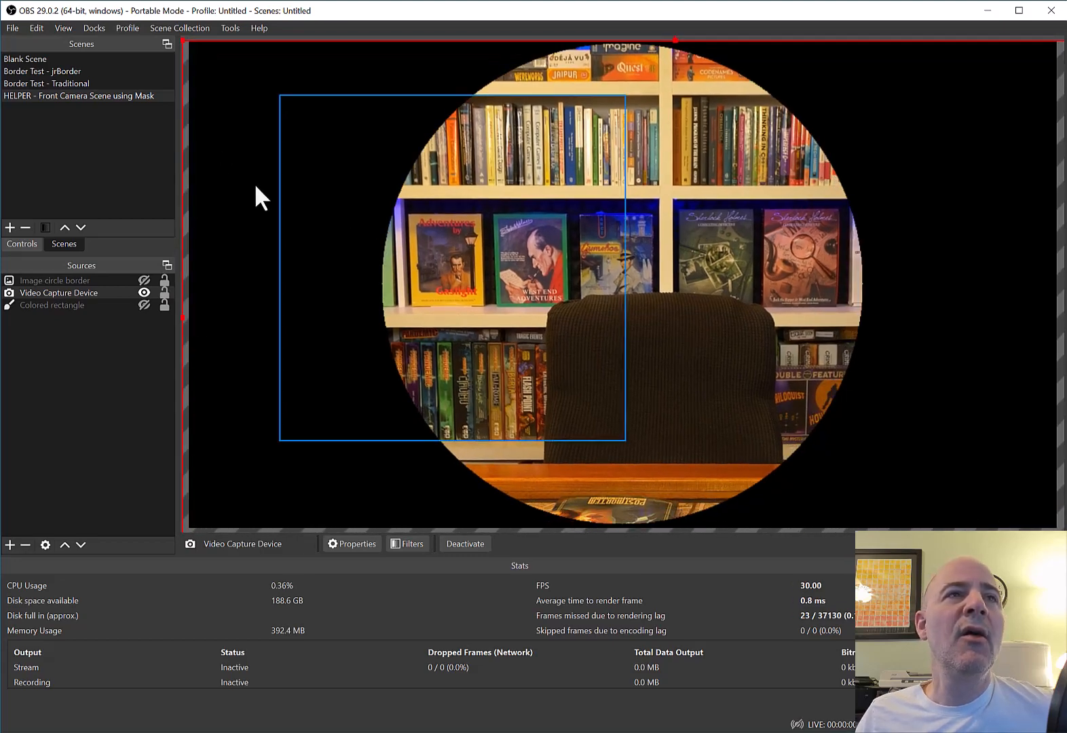
- In the Border Test - Traditional scene, shrink the helper scene and place it in the lower-right corner, about 19 px above the bottom edge
left_click(64, 83)
left_click_drag(630, 273, 639, 275)
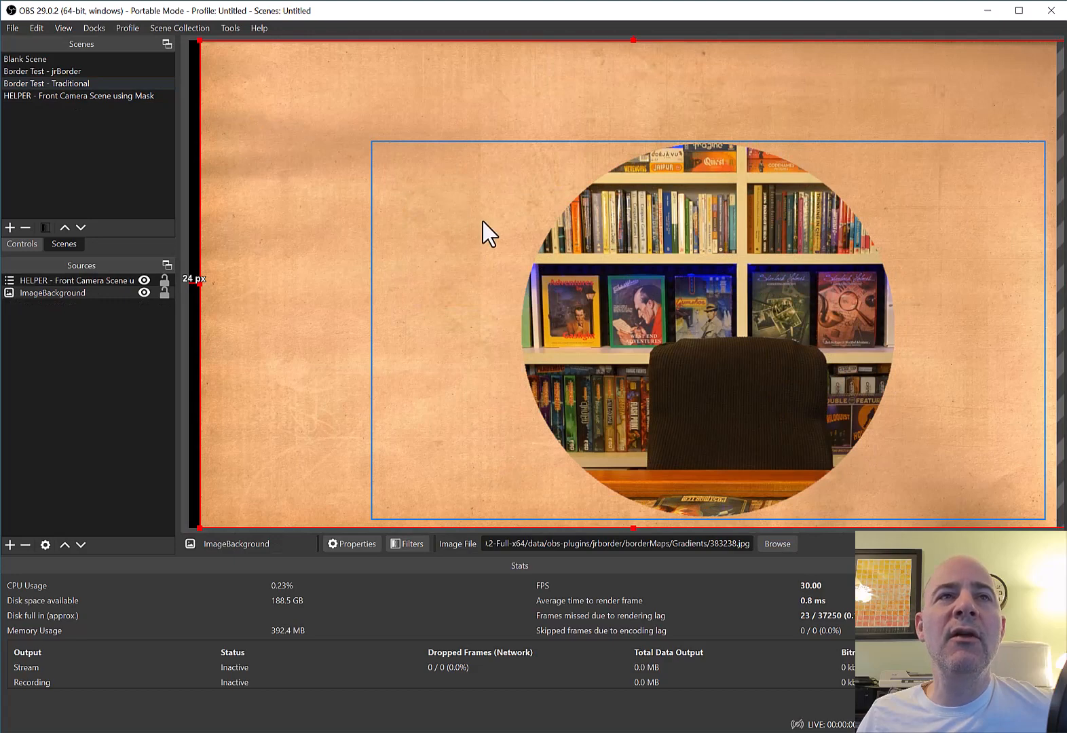
left_click_drag(483, 221, 462, 219)
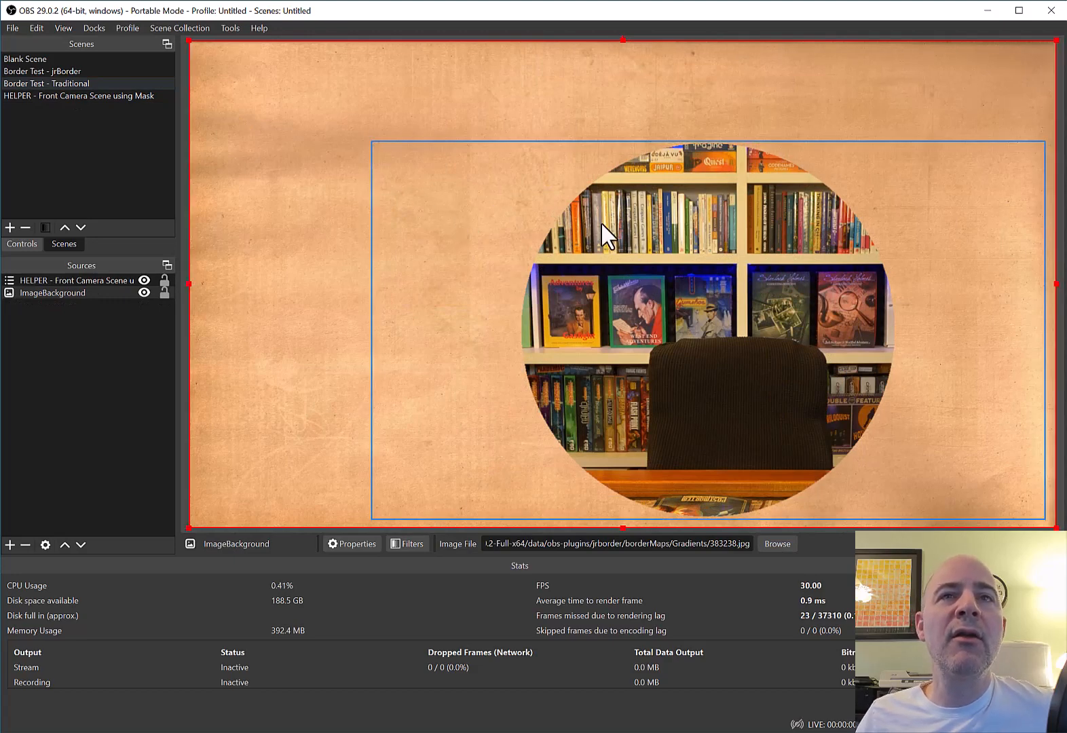
left_click(577, 224)
left_click_drag(373, 142, 966, 359)
left_click_drag(935, 426, 996, 428)
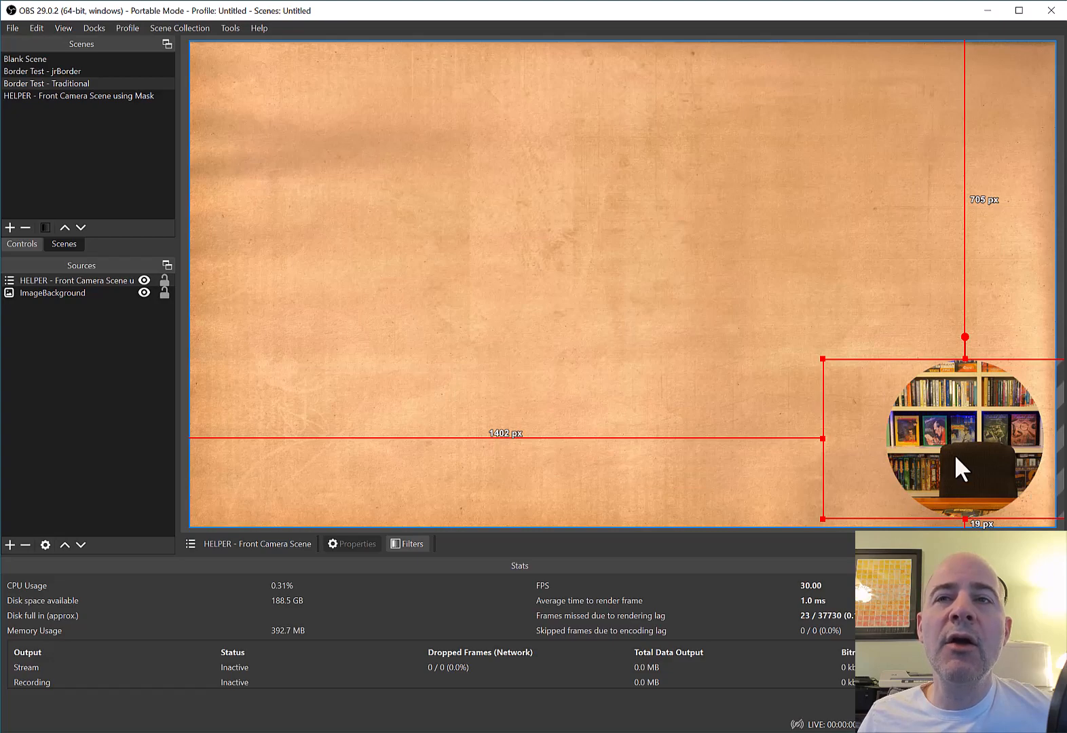
- In the helper scene, show the Image circle border source and lock the Video Capture Device
left_click(40, 96)
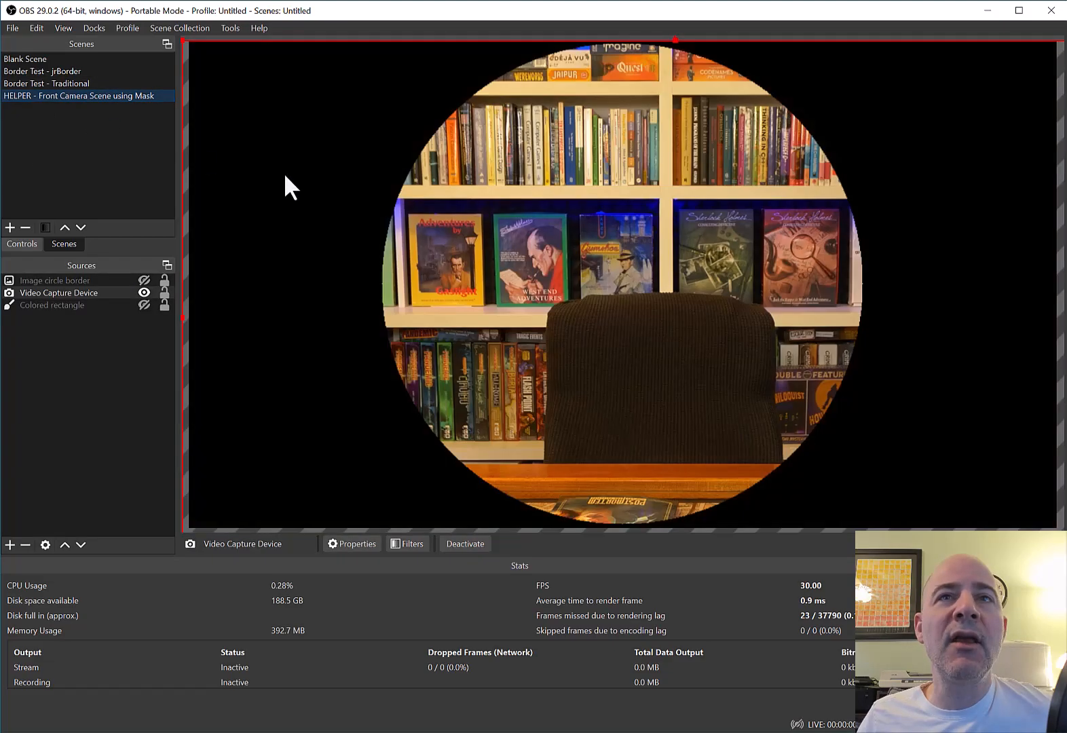
left_click(144, 280)
mouse_move(609, 247)
left_mouse_down()
mouse_move(671, 244)
mouse_move(616, 241)
left_mouse_up()
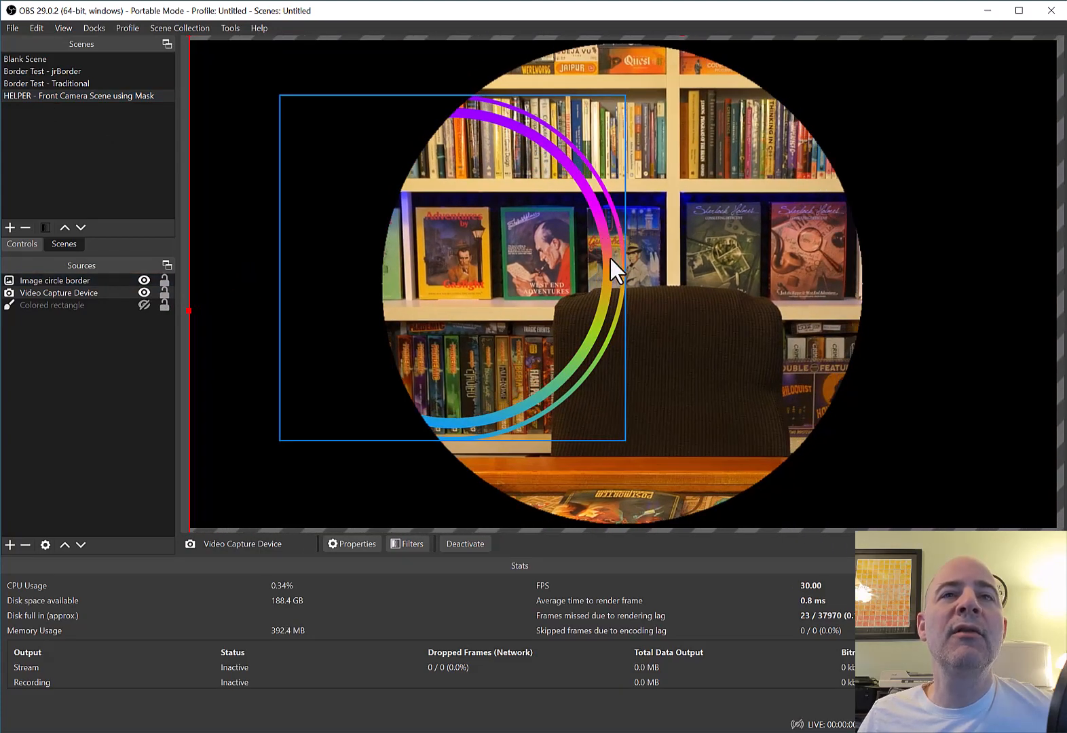
left_click(164, 292)
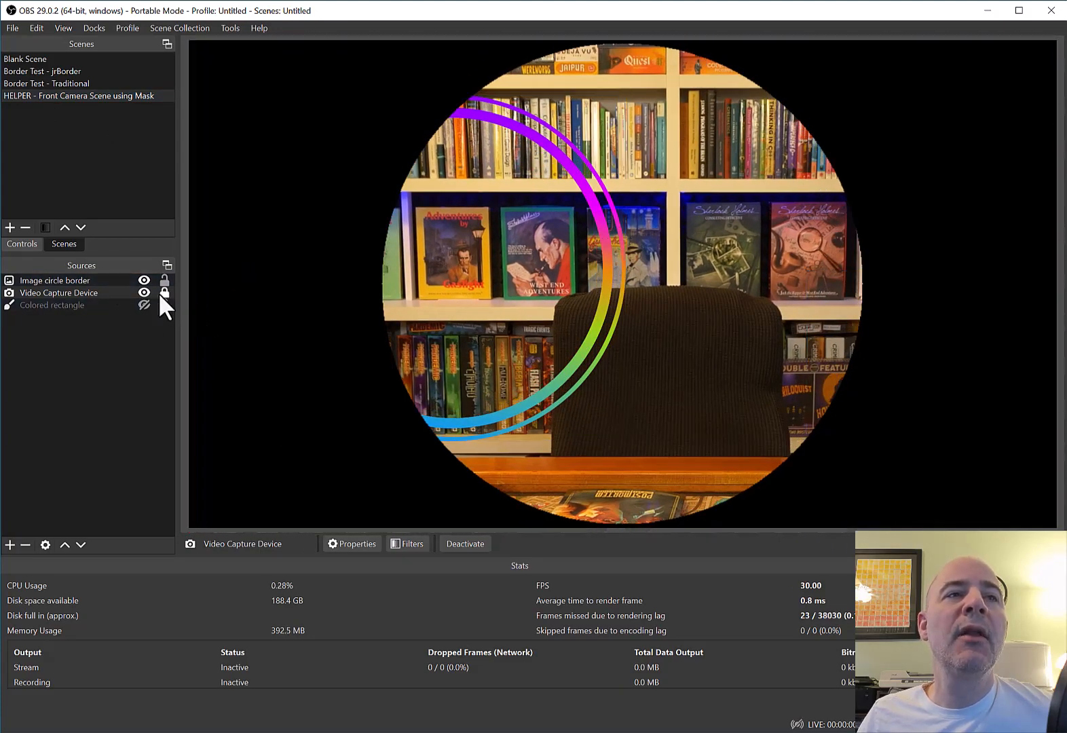
- Move the Image circle border over the masked camera circle and enlarge it to about the circle's size
left_click(111, 280)
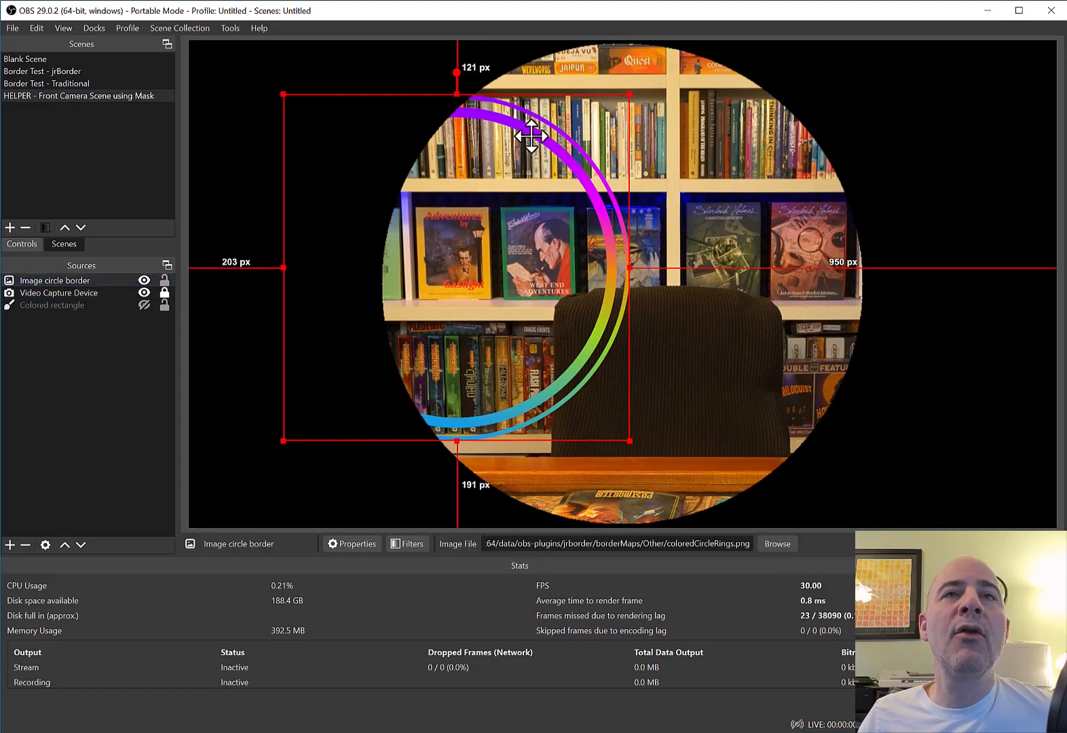
left_click_drag(531, 136, 694, 122)
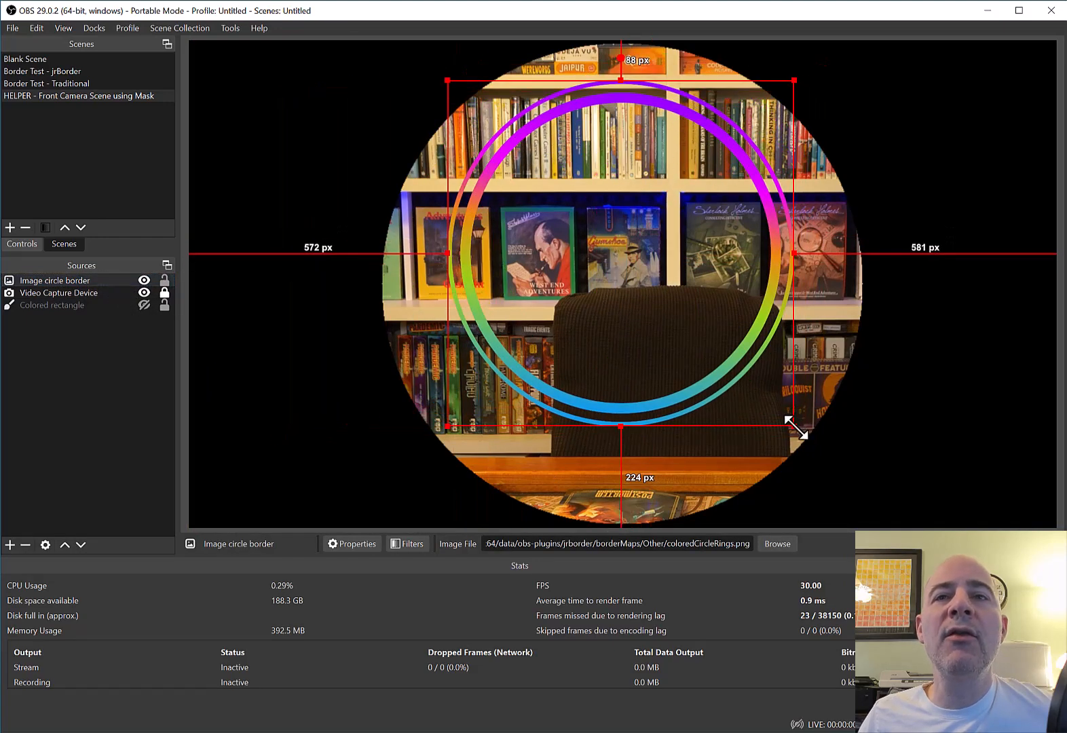
left_click_drag(794, 426, 962, 505)
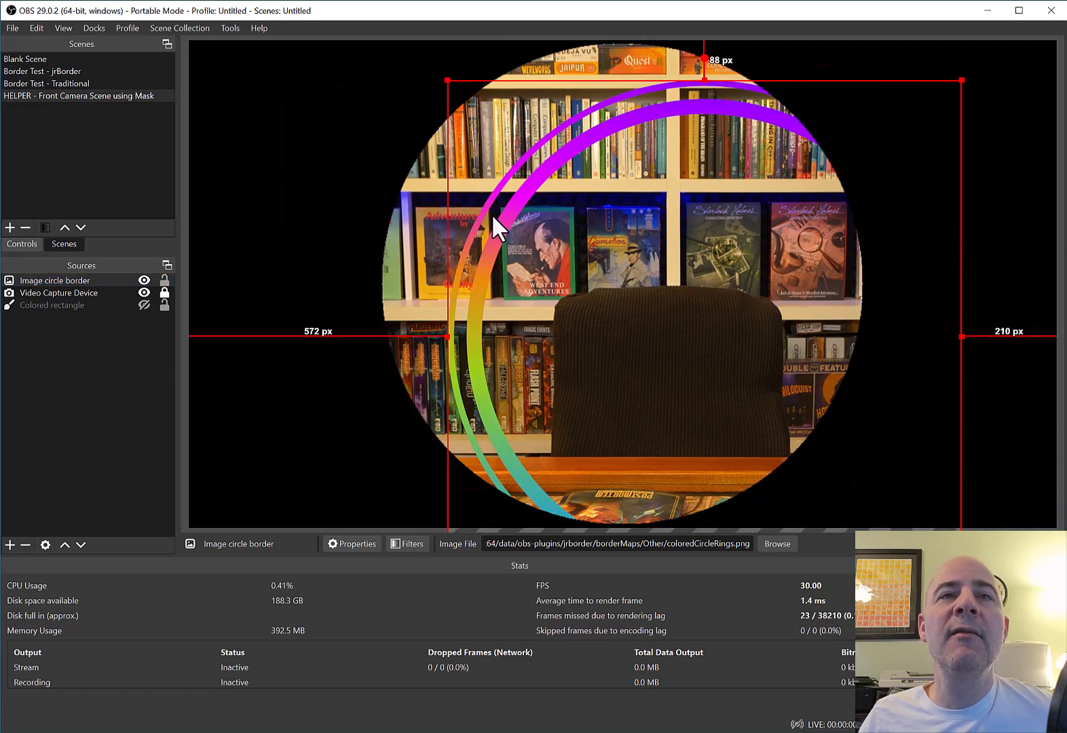
left_click_drag(493, 216, 420, 166)
- Nudge the circle border onto the camera circle's edge, about 392 px from the canvas's left edge, and check it in the Border Test - Traditional scene
key("Right")
key("Right")
key("Right")
key("Right")
key("Right")
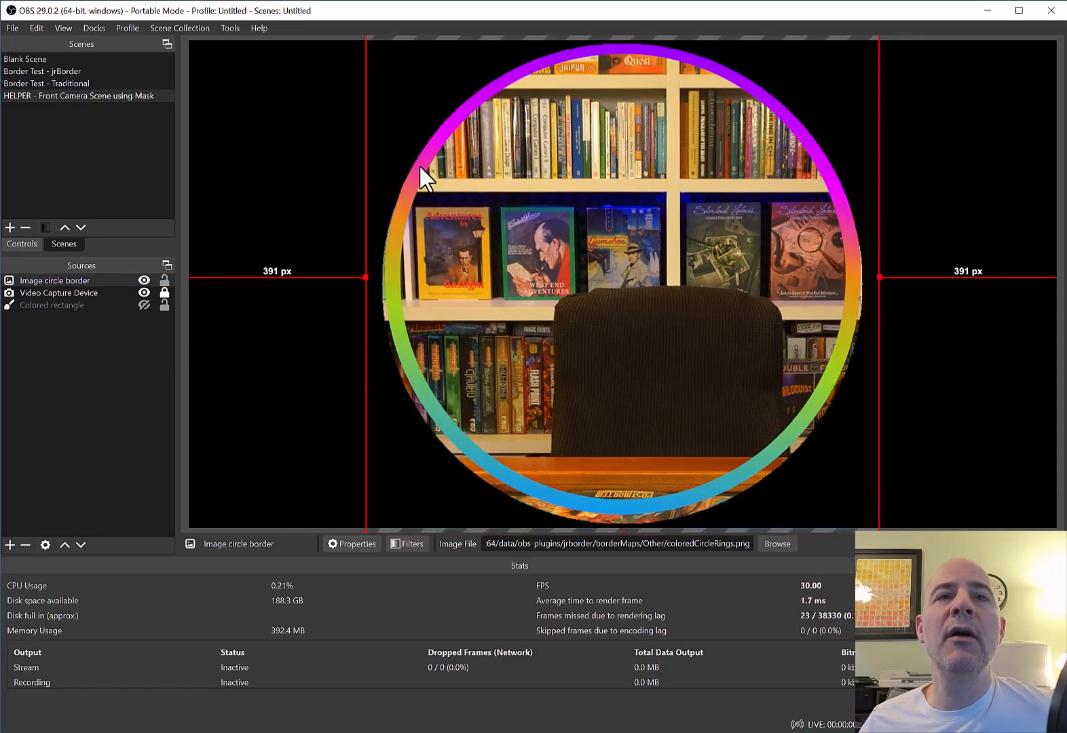
key("Down")
key("Down")
key("Down")
key("Down")
key("Down")
key("Down")
key("Left")
key("Left")
key("Left")
key("Left")
key("Down")
key("Down")
key("Down")
key("Down")
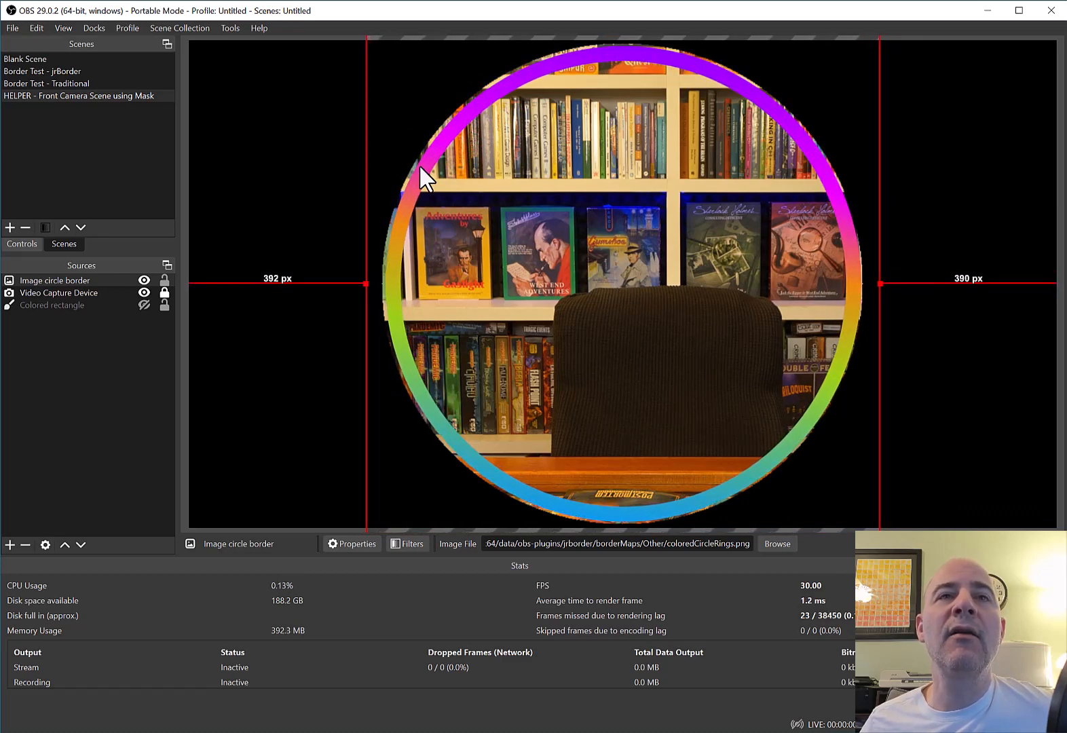
left_click(85, 82)
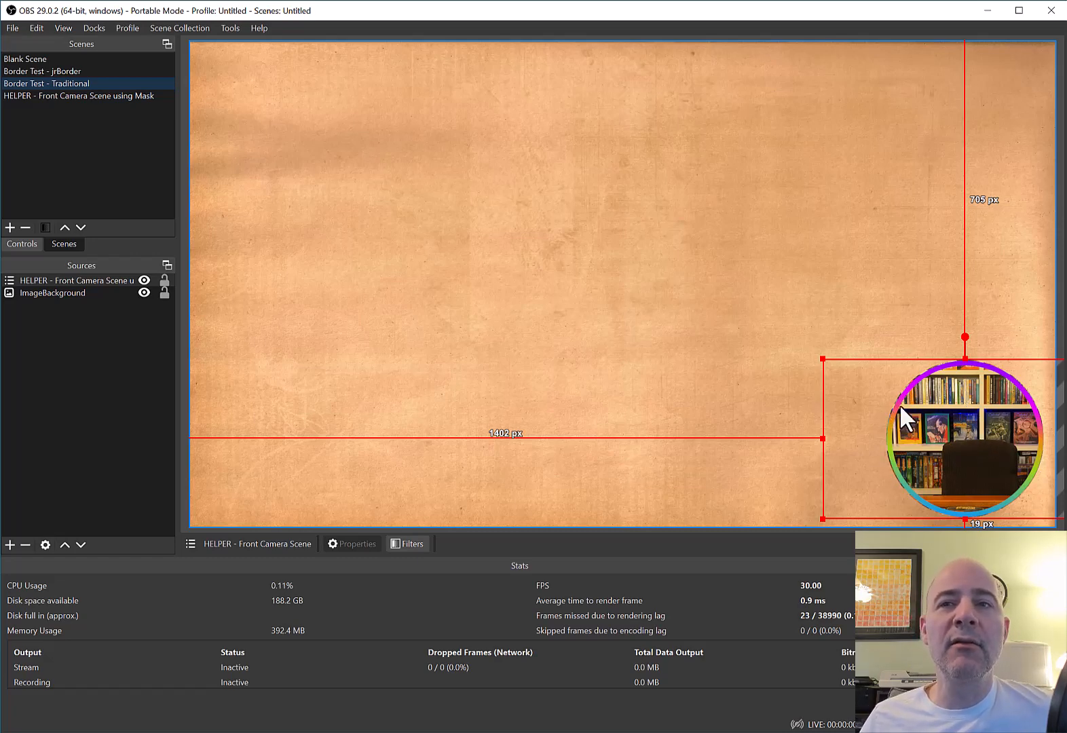
- Open the Border Test - jrBorder scene, then hide its ImageBackground source and show it again
left_click(47, 73)
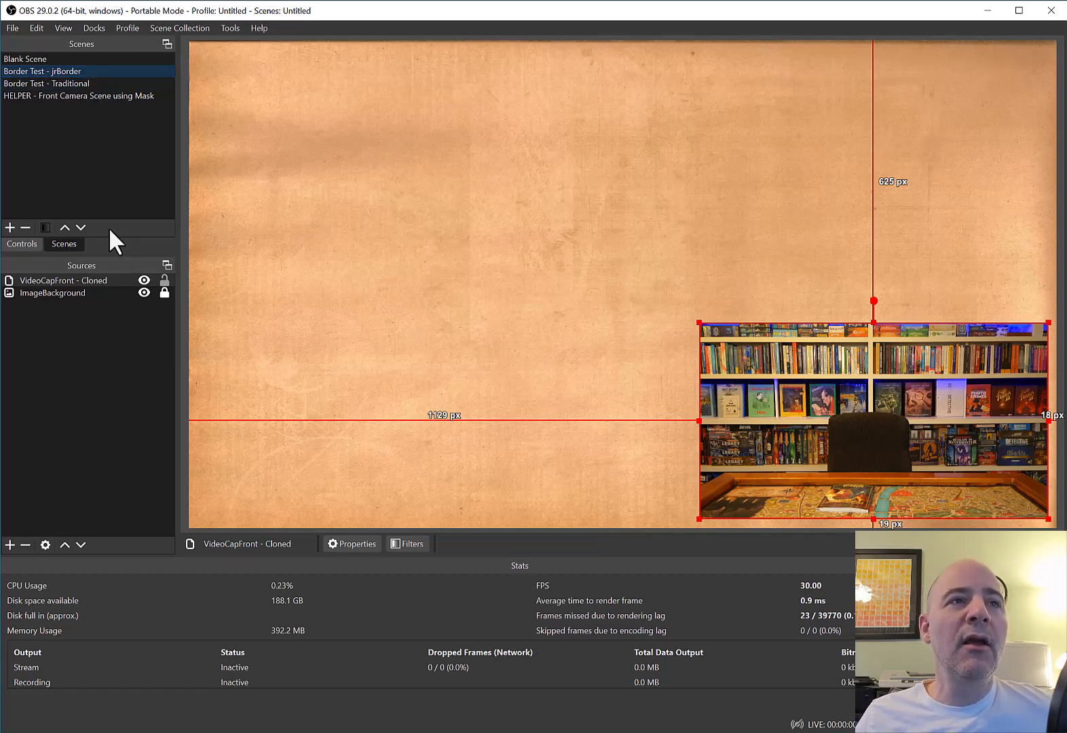
left_click(144, 291)
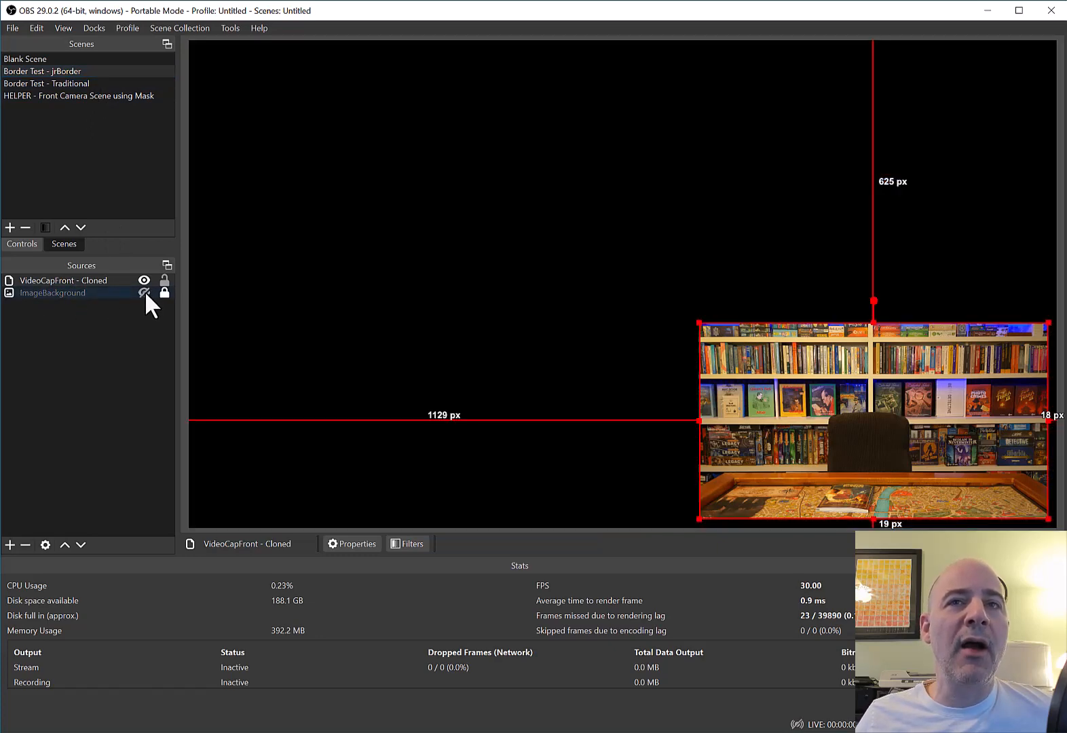
left_click(145, 291)
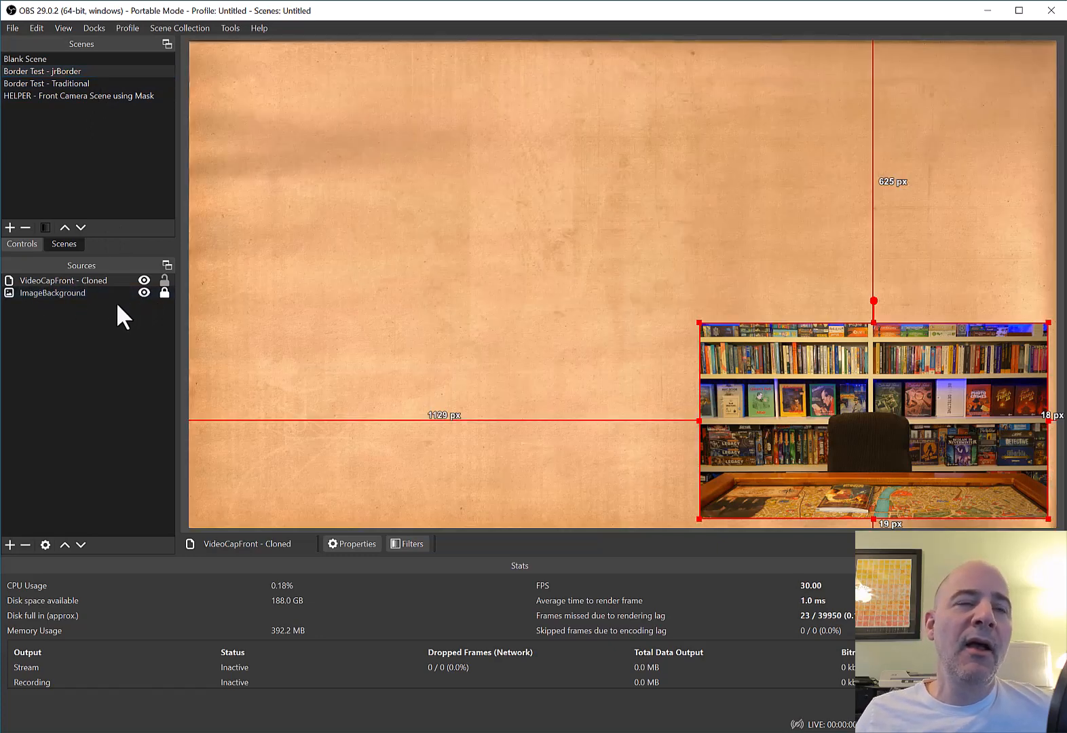
- Open the jrborder filter settings of VideoCapFront - Cloned and arrange the filter window so all options and the camera picture are visible
left_click(107, 280)
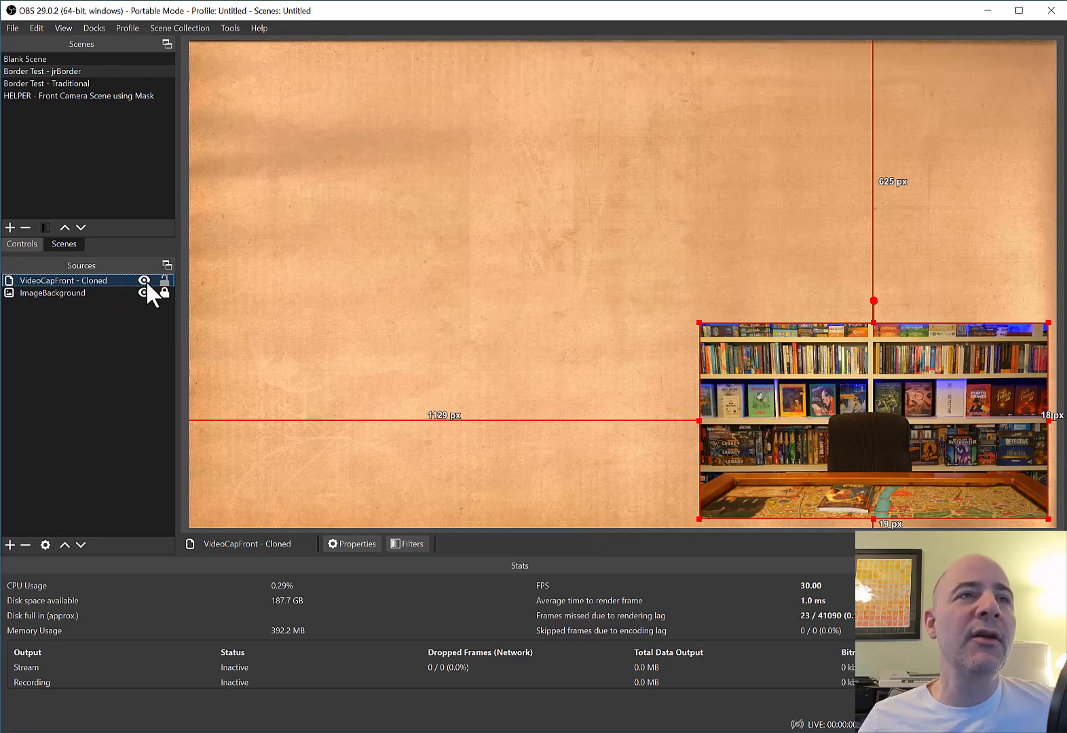
right_click(77, 278)
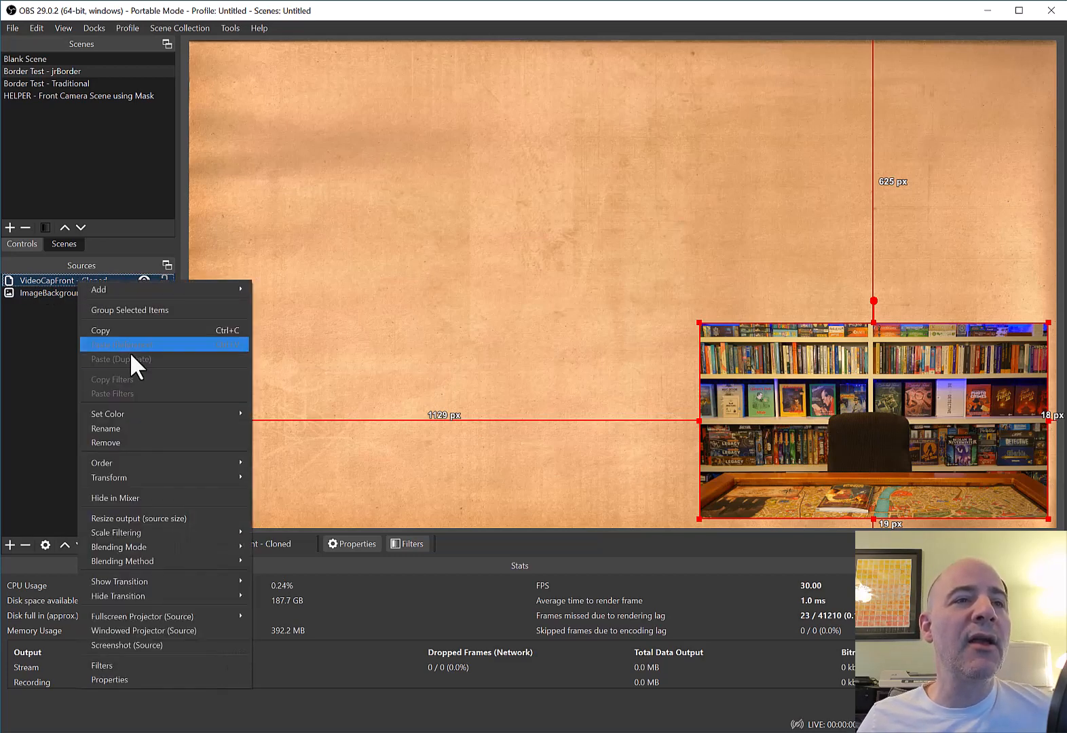
left_click(132, 665)
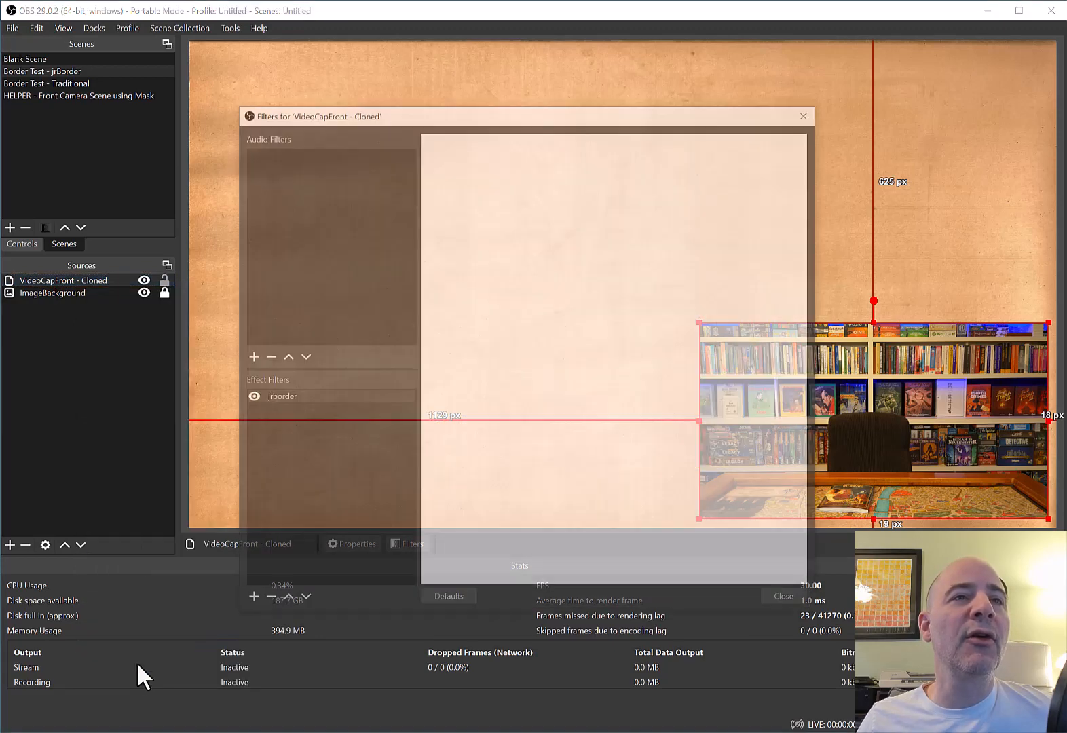
left_click_drag(532, 113, 517, 16)
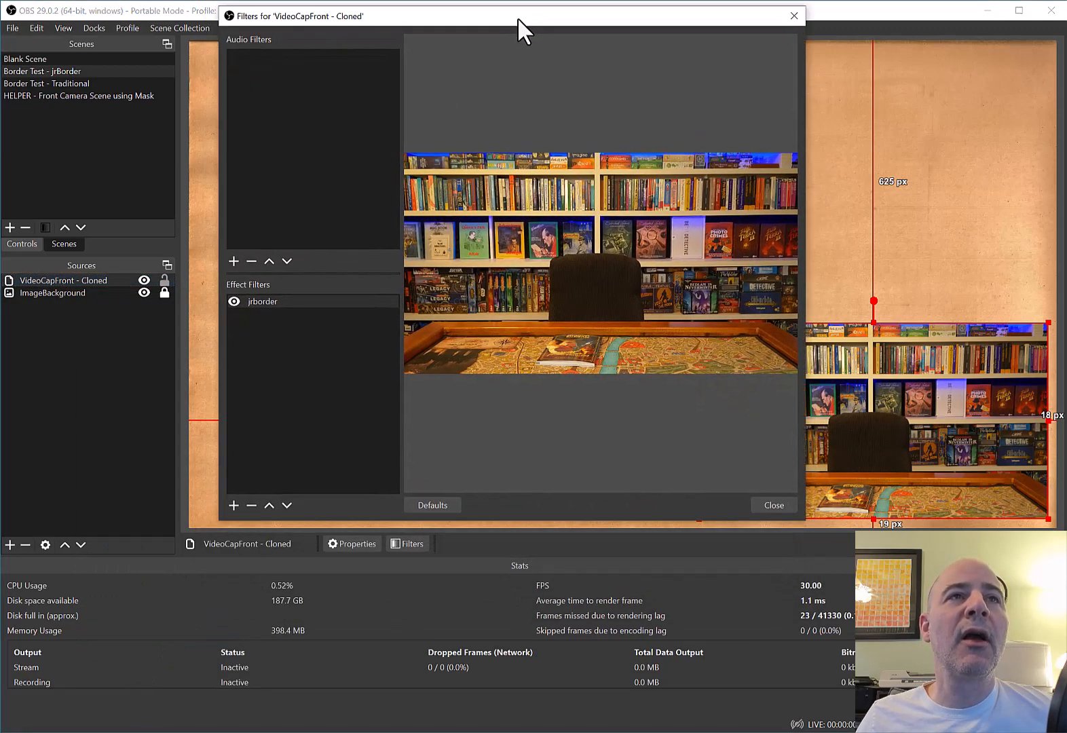
left_click_drag(804, 522, 816, 717)
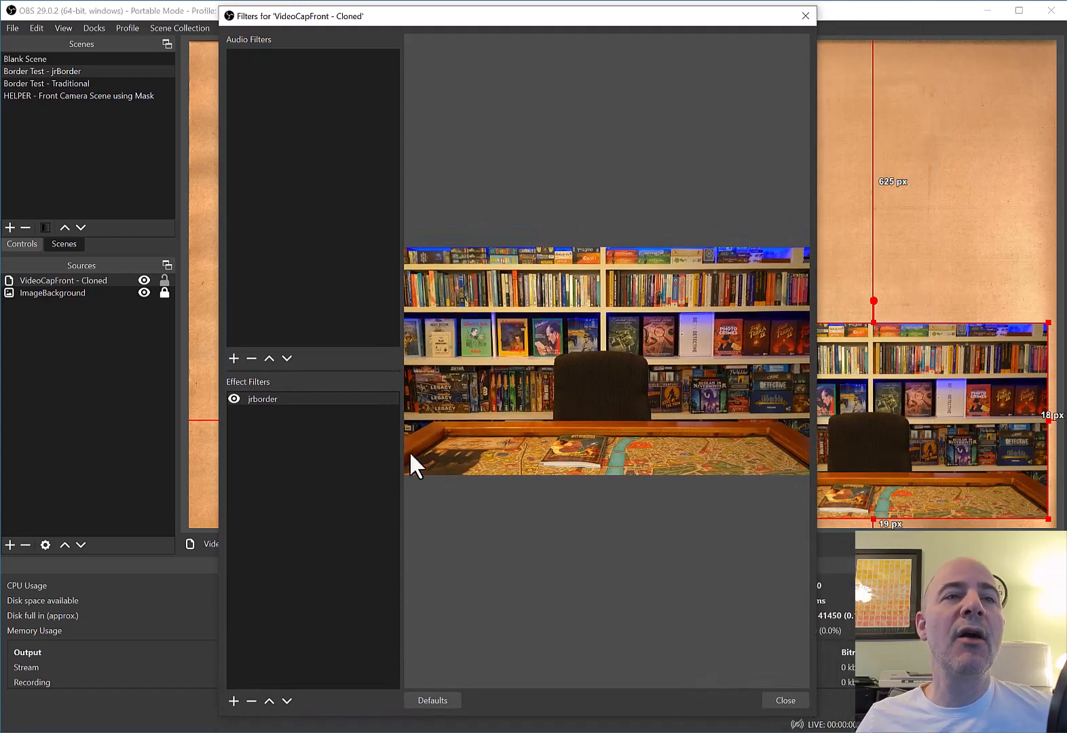
left_click(278, 396)
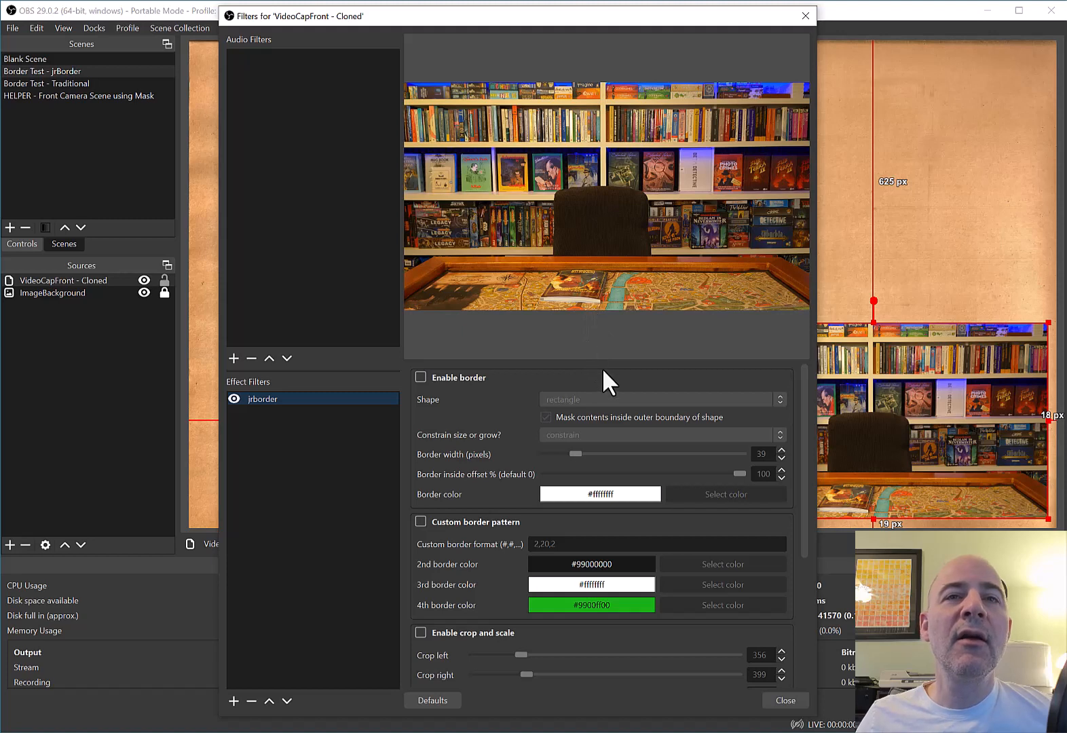
left_click_drag(607, 359, 621, 123)
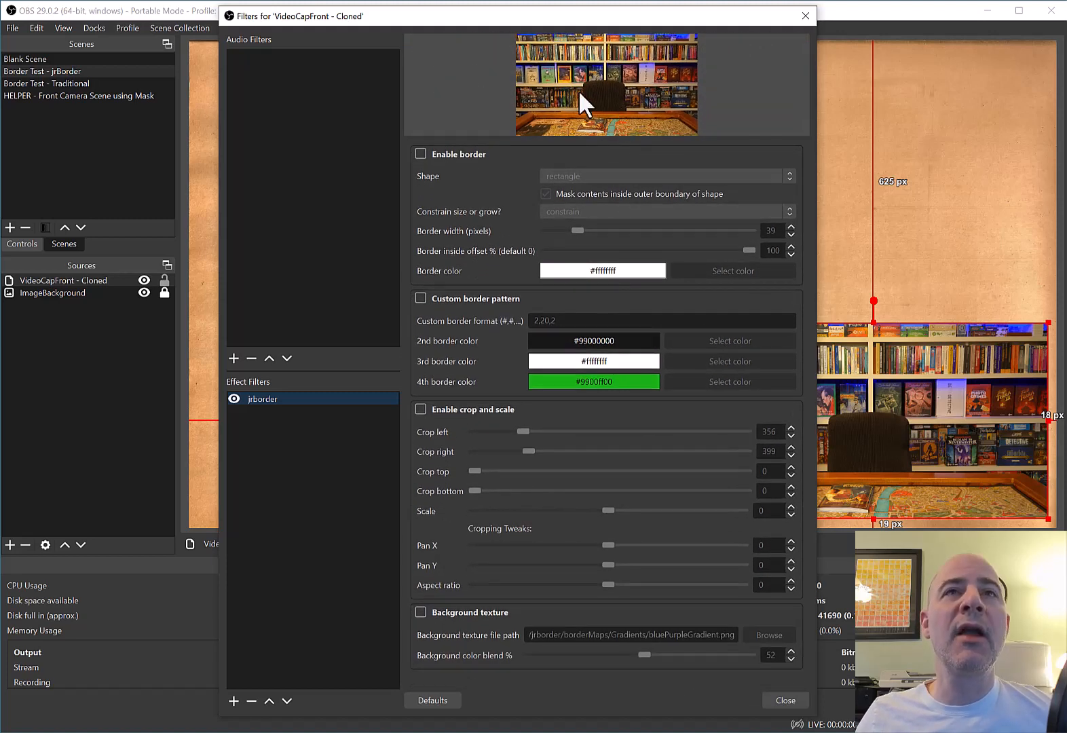
left_click_drag(564, 24, 388, 29)
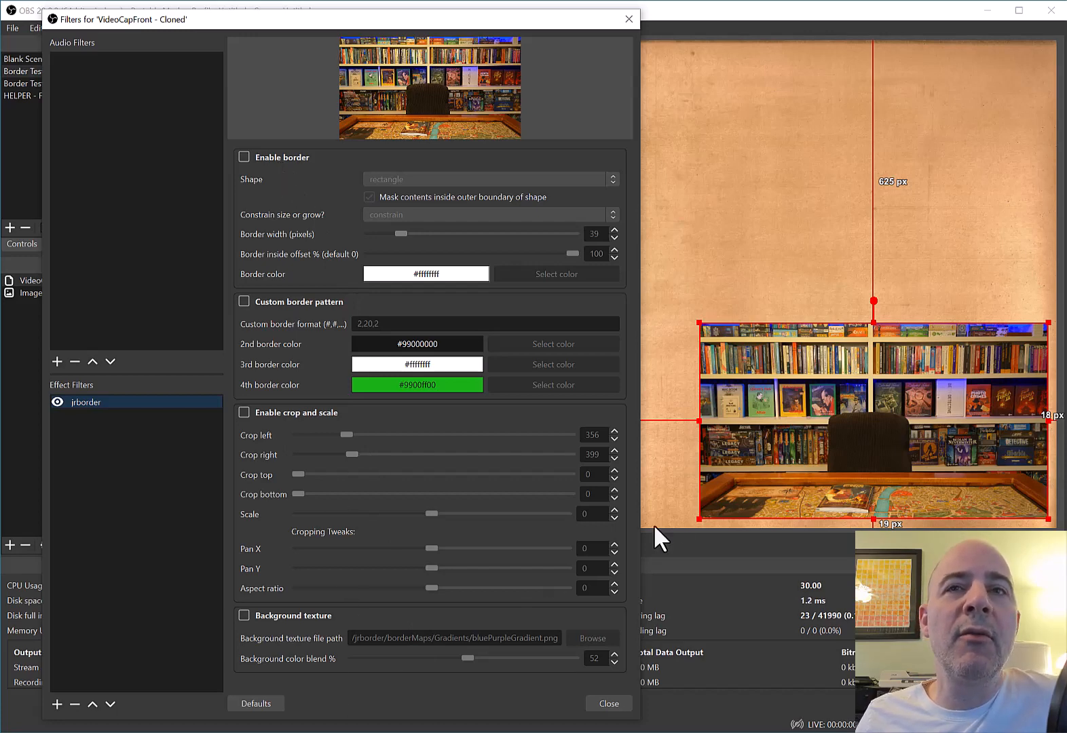
- Enable the jrborder filter's border, toggle masking inside the shape's outer boundary off and on, and set the border size behaviour to grow
left_click(273, 155)
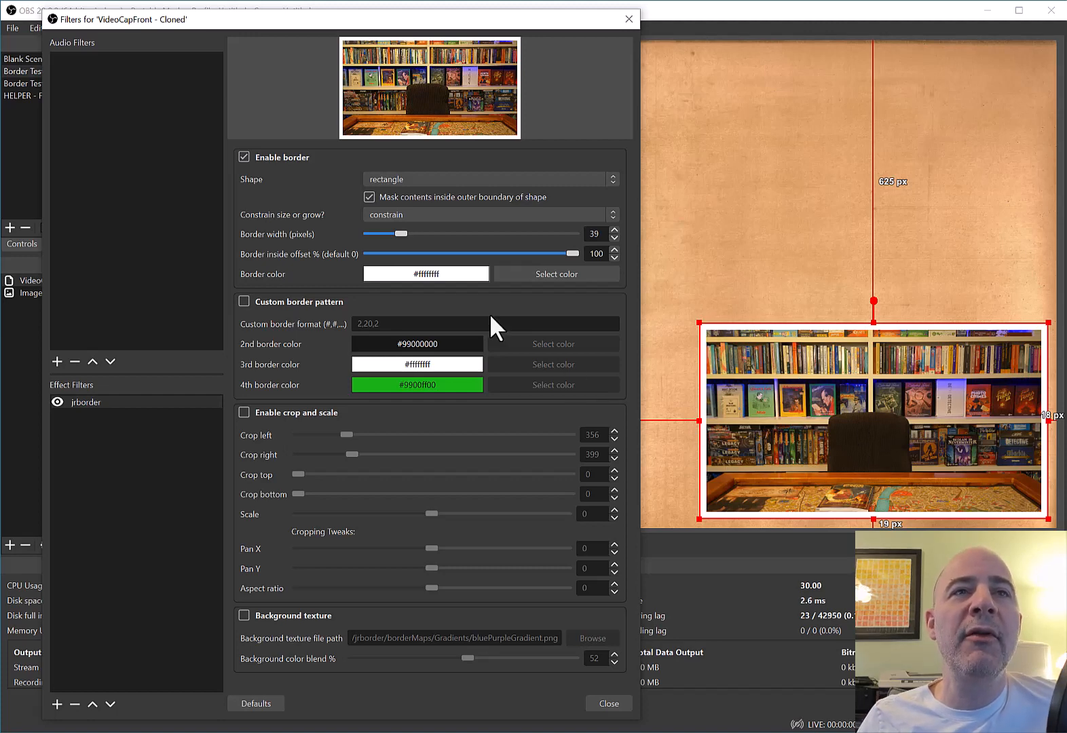
left_click(368, 196)
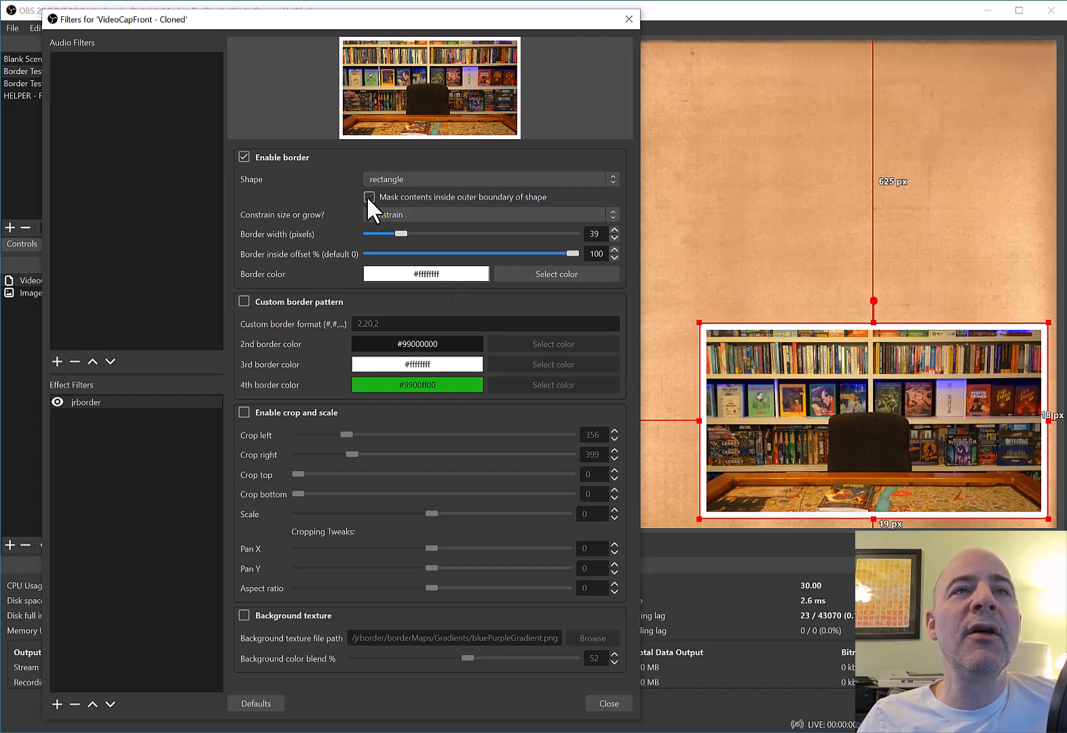
left_click(368, 196)
left_click(376, 213)
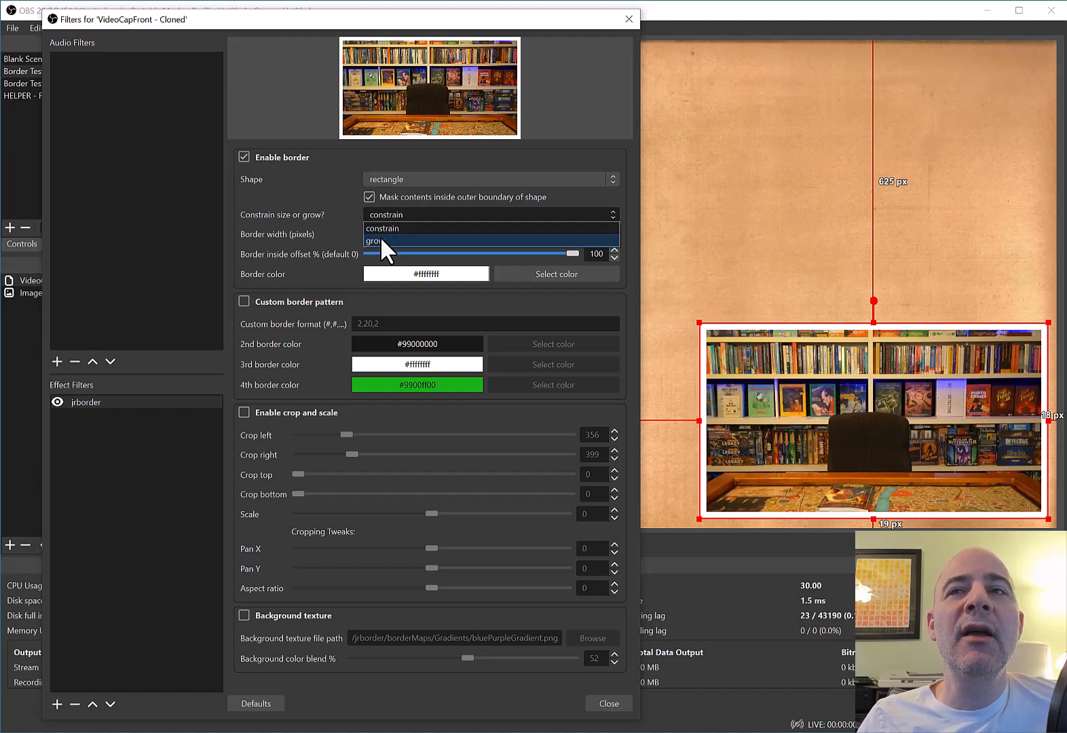
left_click(381, 240)
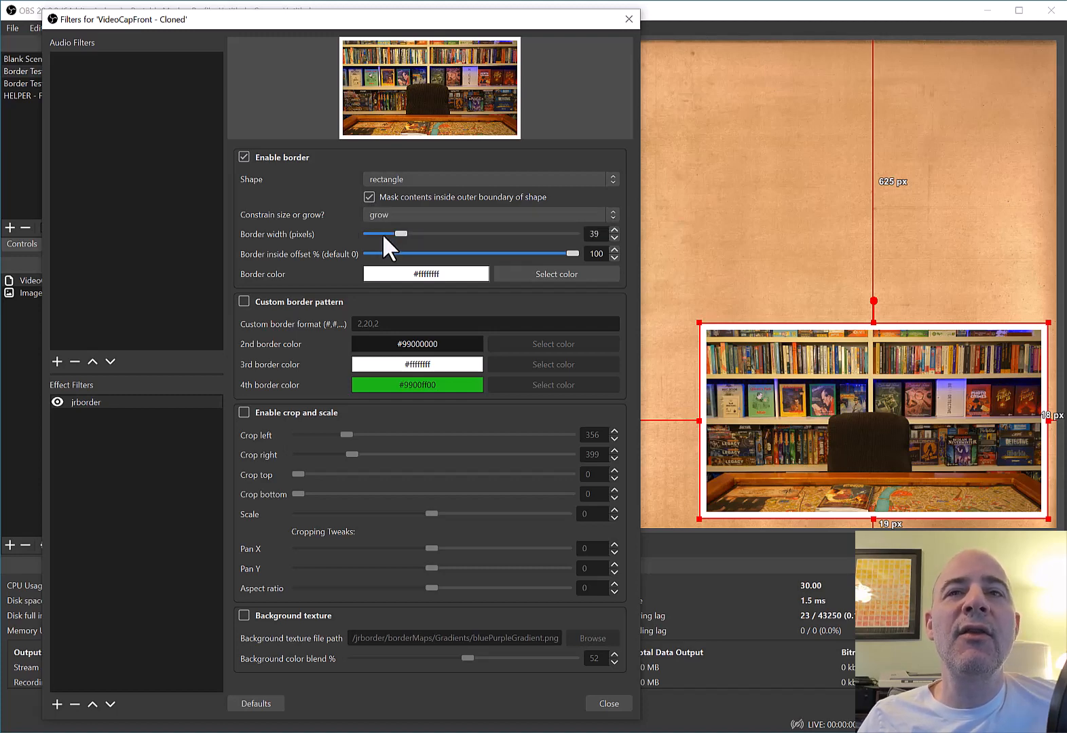
- Turn off masking inside the shape's outer boundary, switching the border size behaviour to constrain and back to grow
left_click(384, 216)
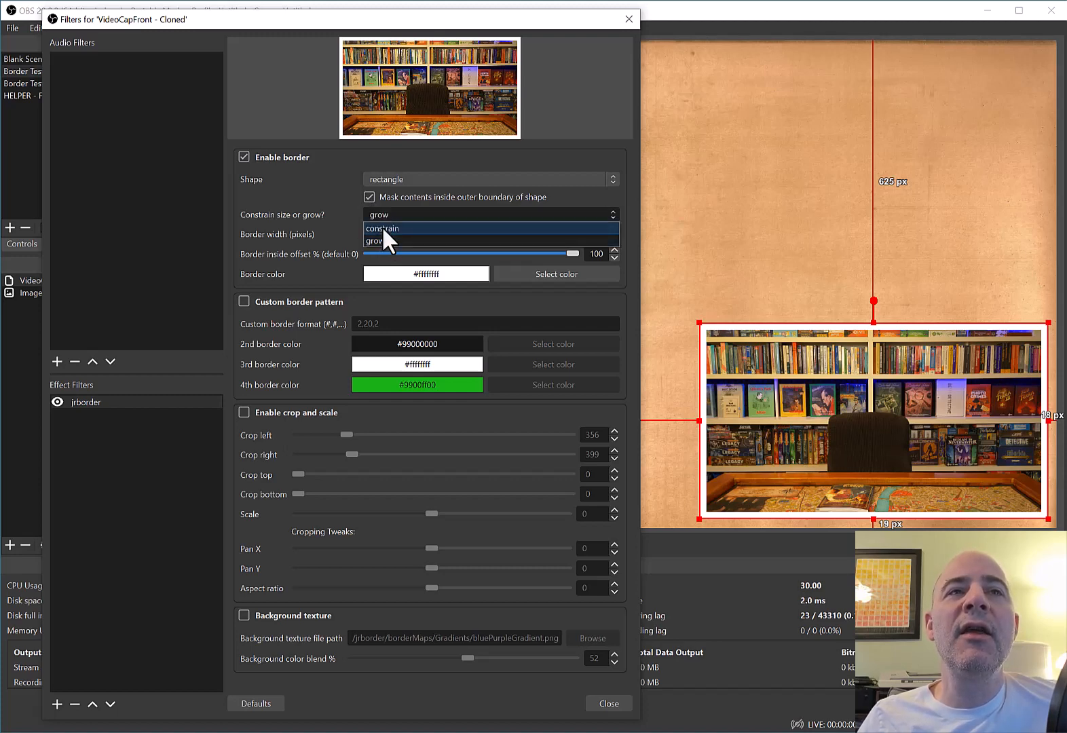
left_click(383, 229)
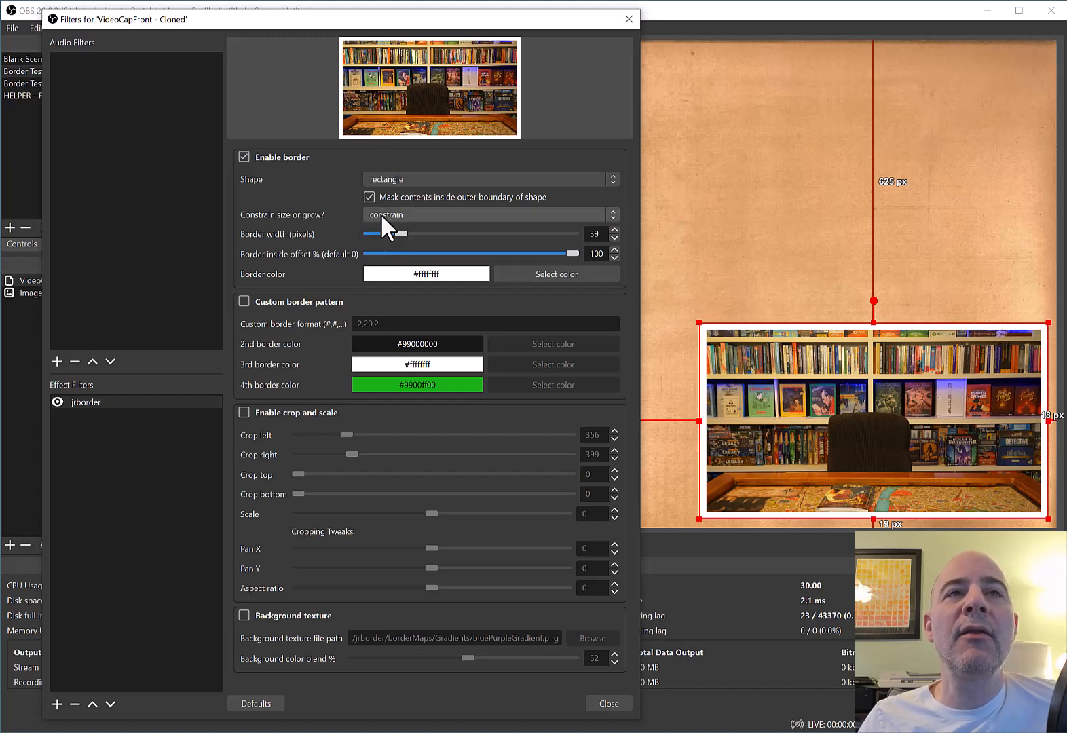
left_click(368, 196)
left_click(372, 213)
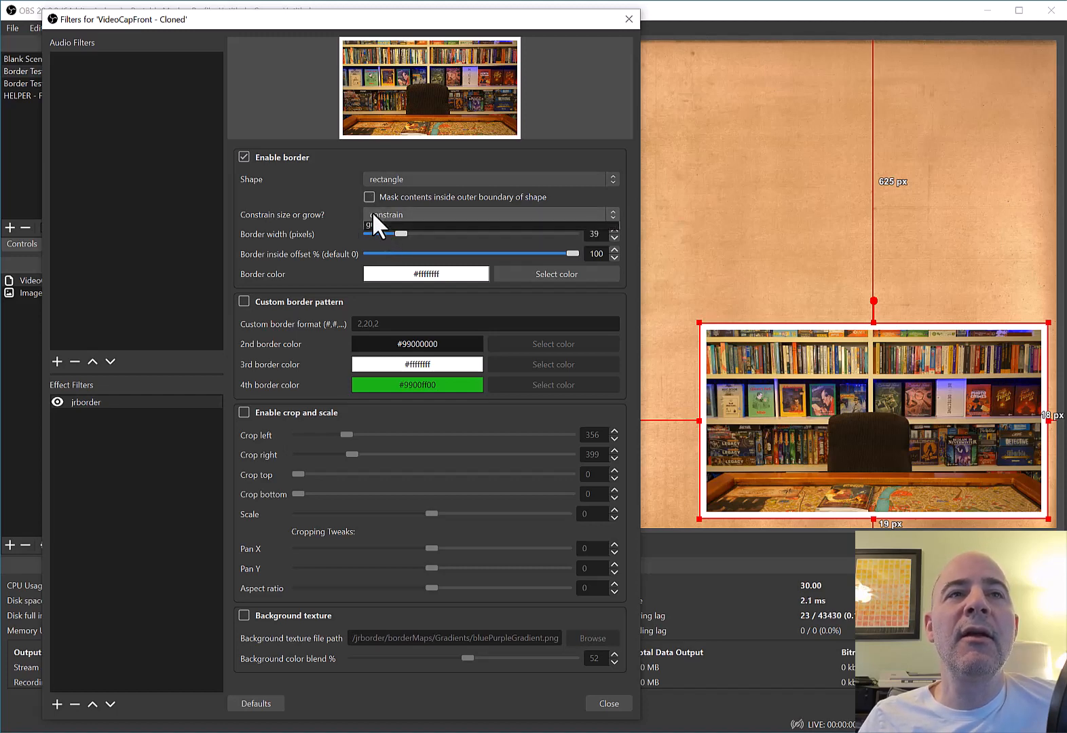
left_click(380, 241)
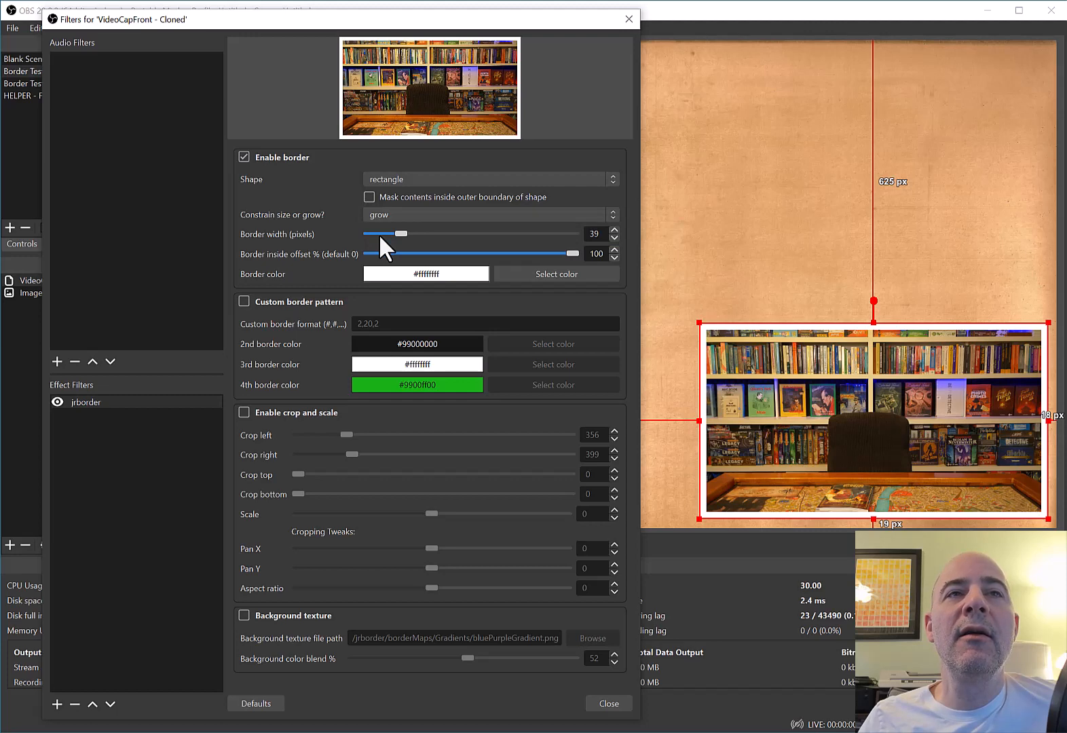
- Set the border inside offset to 0% and compare the grow and constrain size behaviours, leaving the border on constrain
left_click_drag(573, 255, 363, 260)
left_click(369, 216)
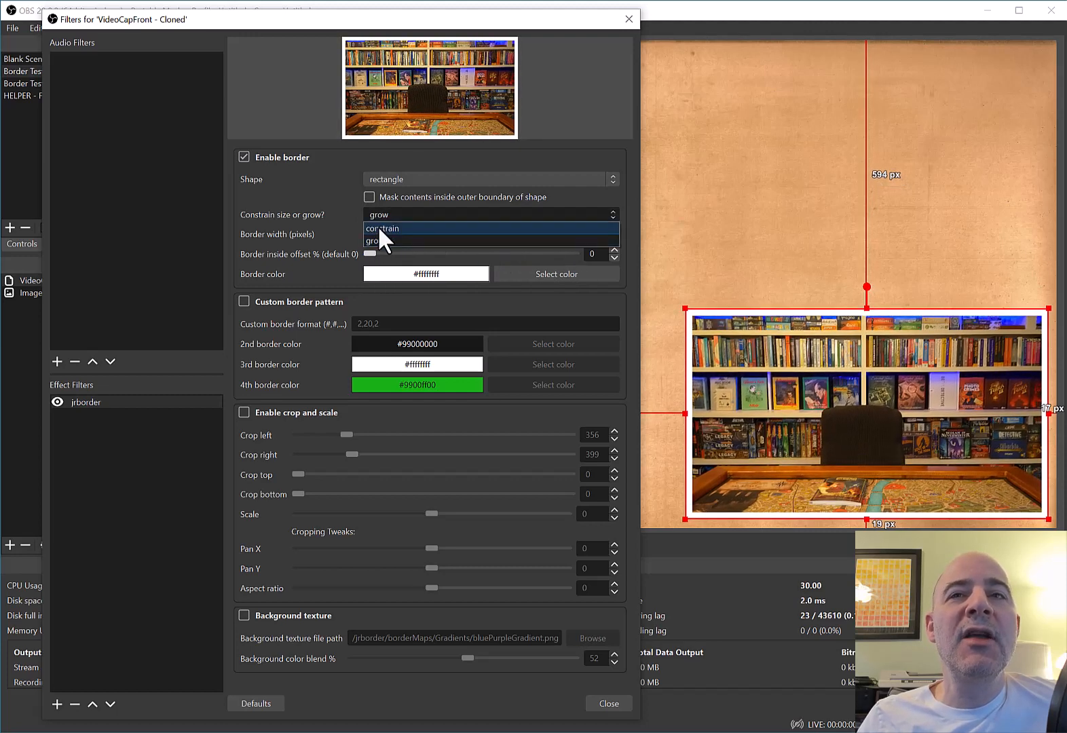
left_click(377, 226)
left_click(385, 212)
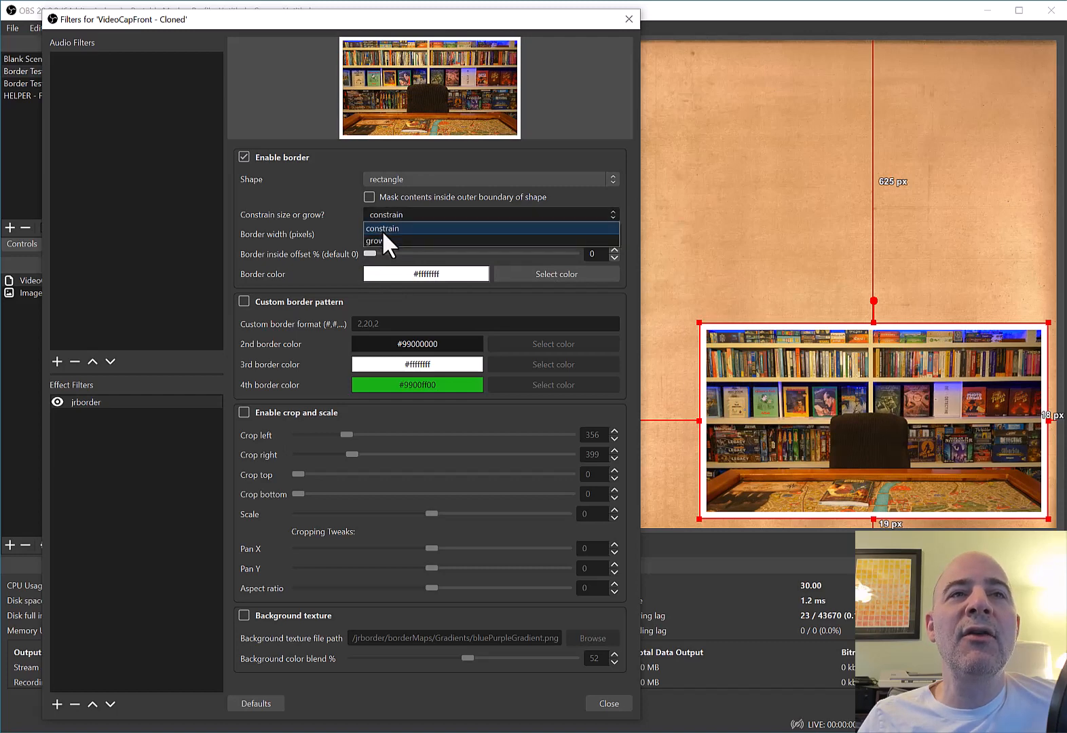
left_click(382, 236)
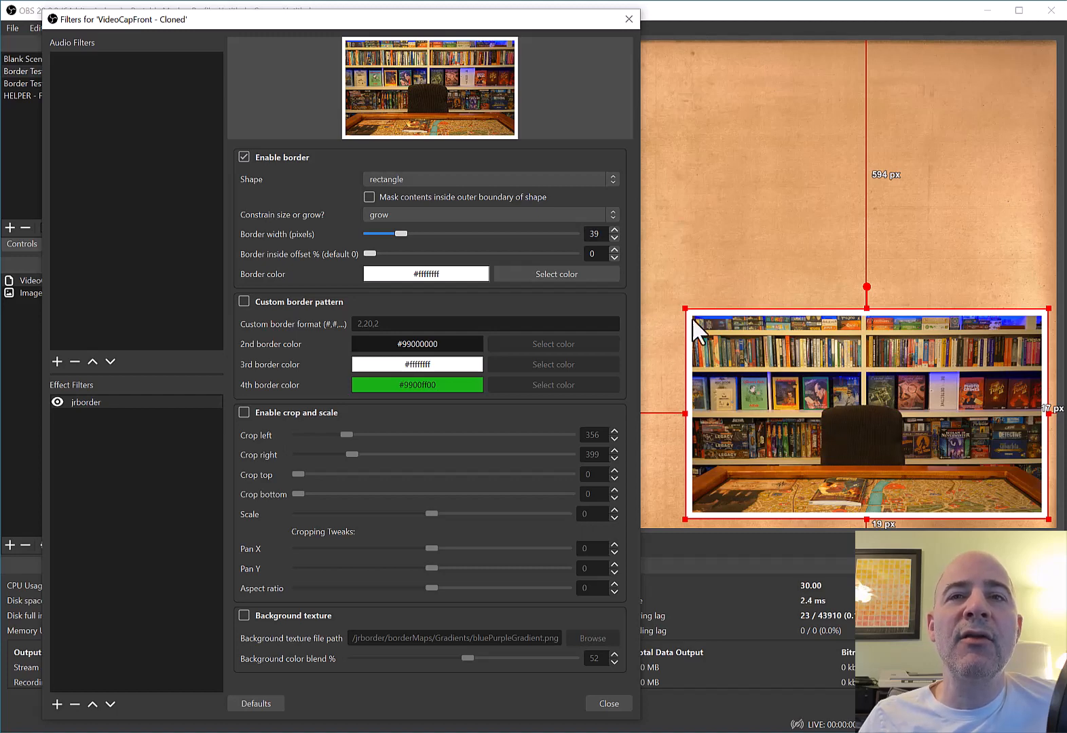
left_click(387, 215)
left_click(384, 228)
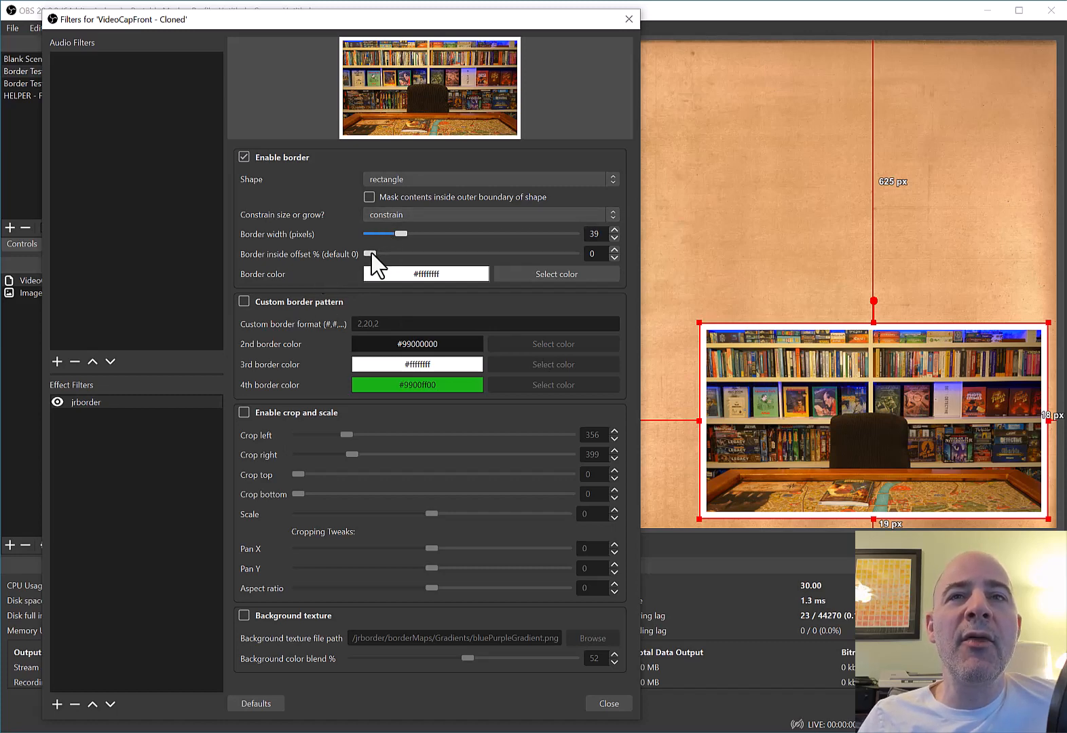
- Move the border inside offset to 100%, back to 0% and again to 100% to compare the effect on the camera picture
left_click_drag(371, 255, 587, 267)
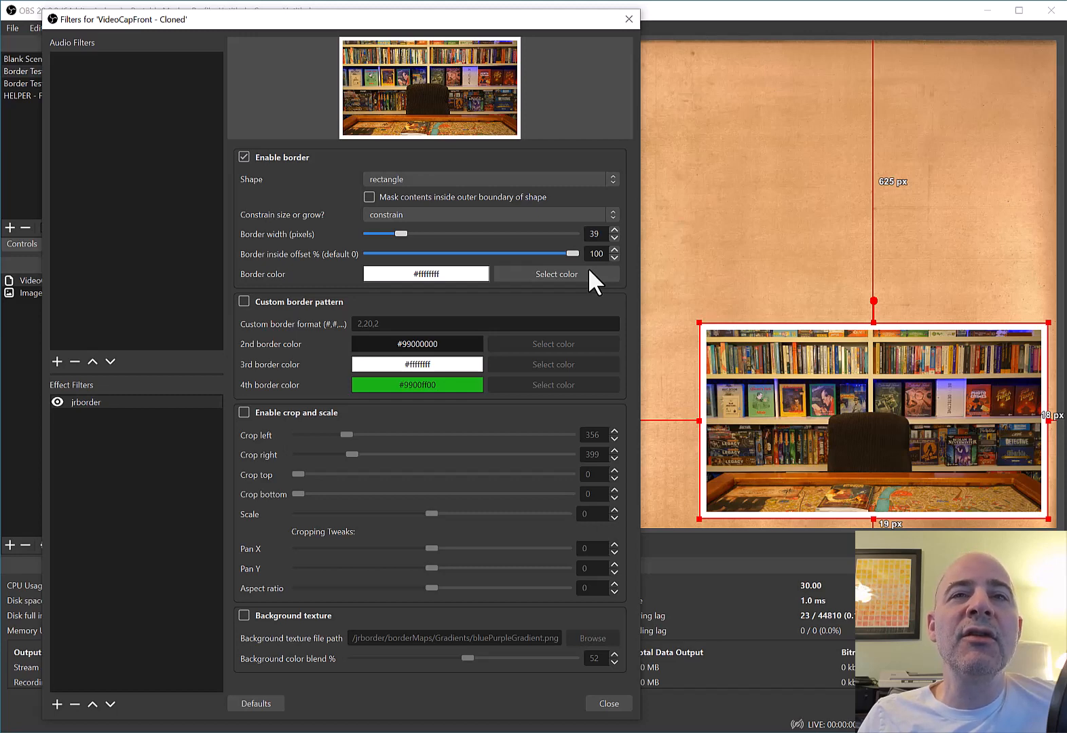
left_click_drag(588, 269, 322, 281)
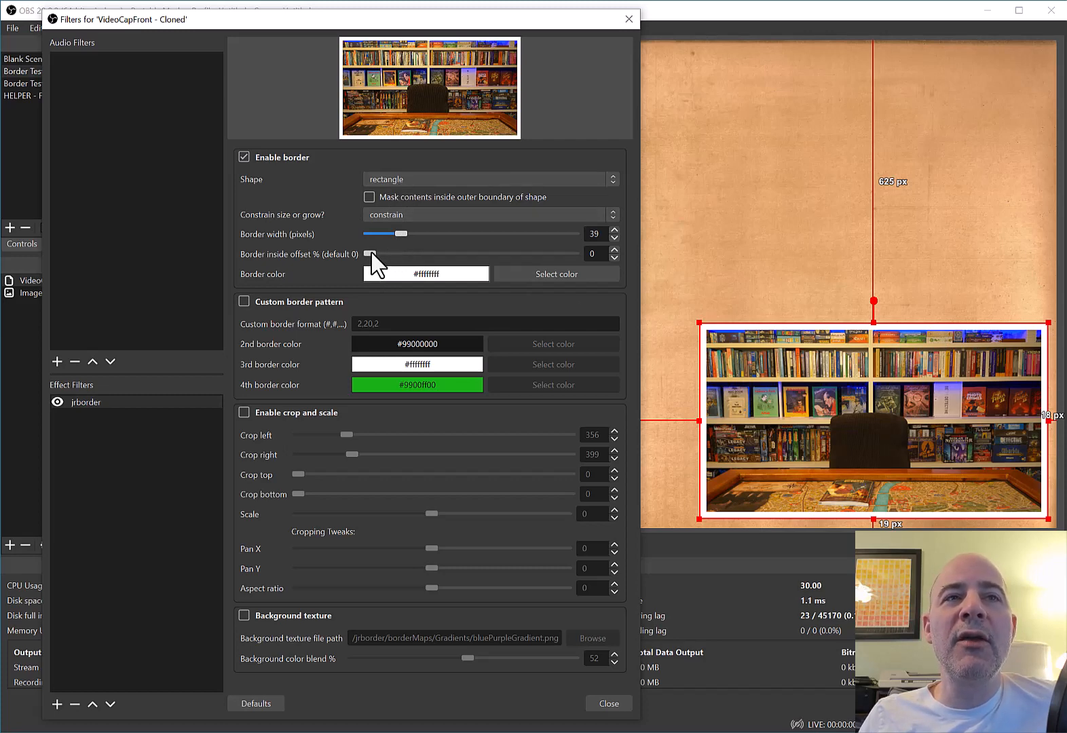
left_click_drag(370, 253, 573, 255)
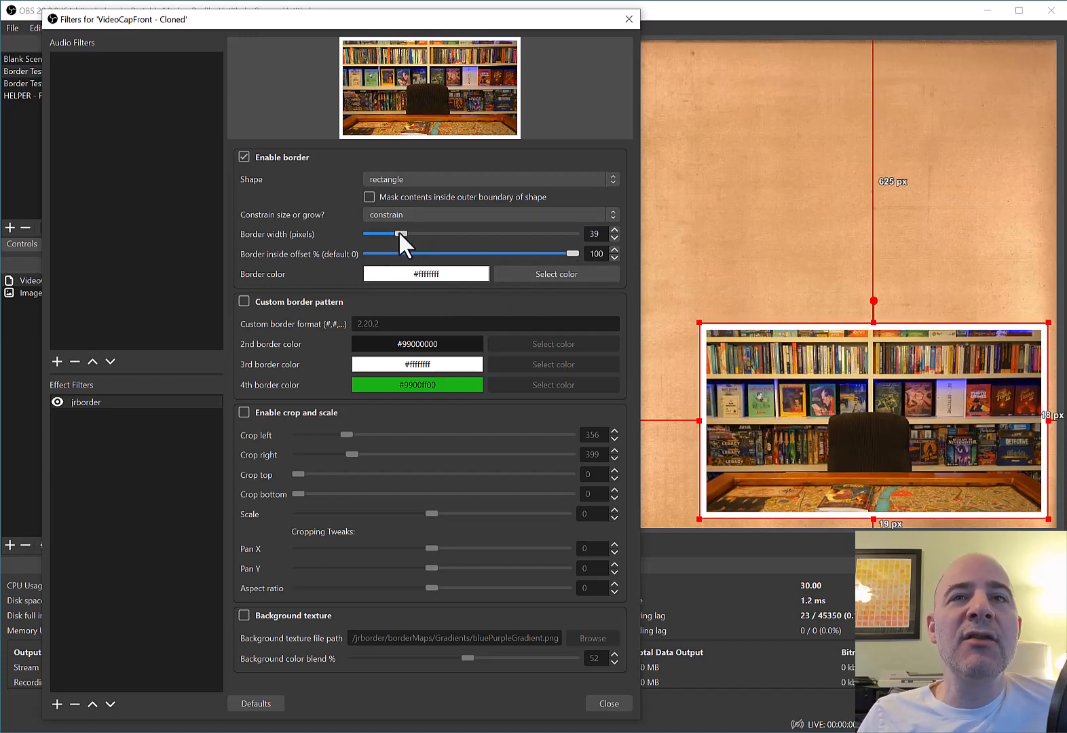
- Try a border about 170 px wide with 0% inside offset, then set the border width to 48 px and the inside offset to 88%
left_click_drag(400, 233, 502, 247)
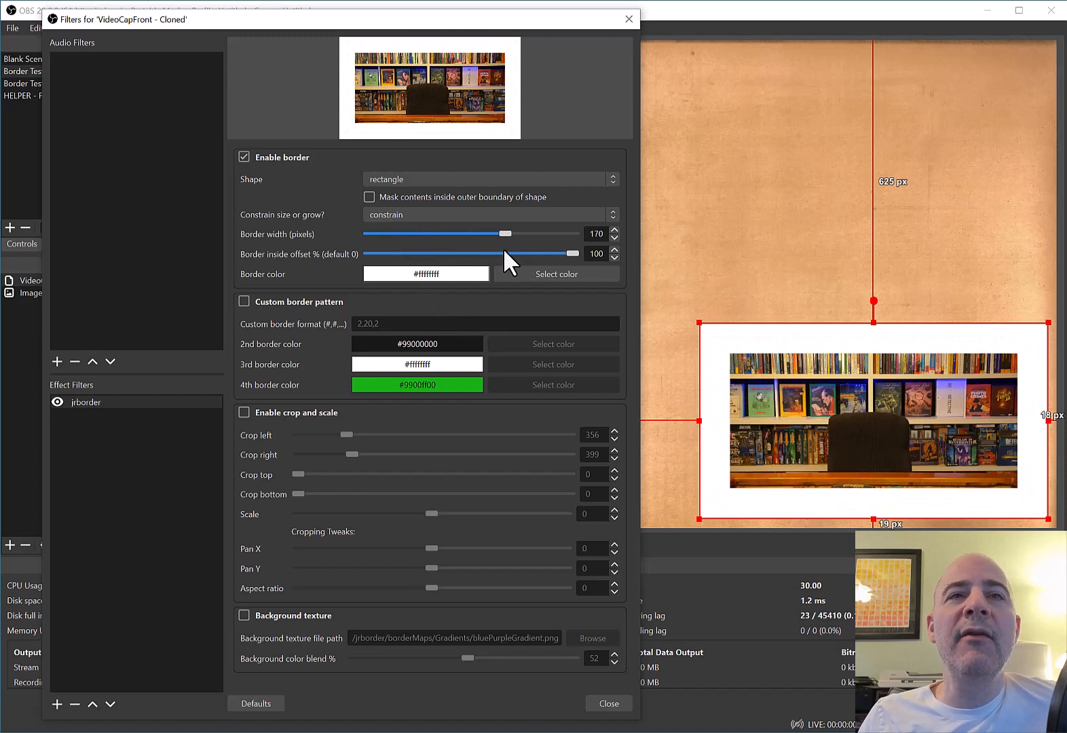
left_click_drag(573, 254, 371, 261)
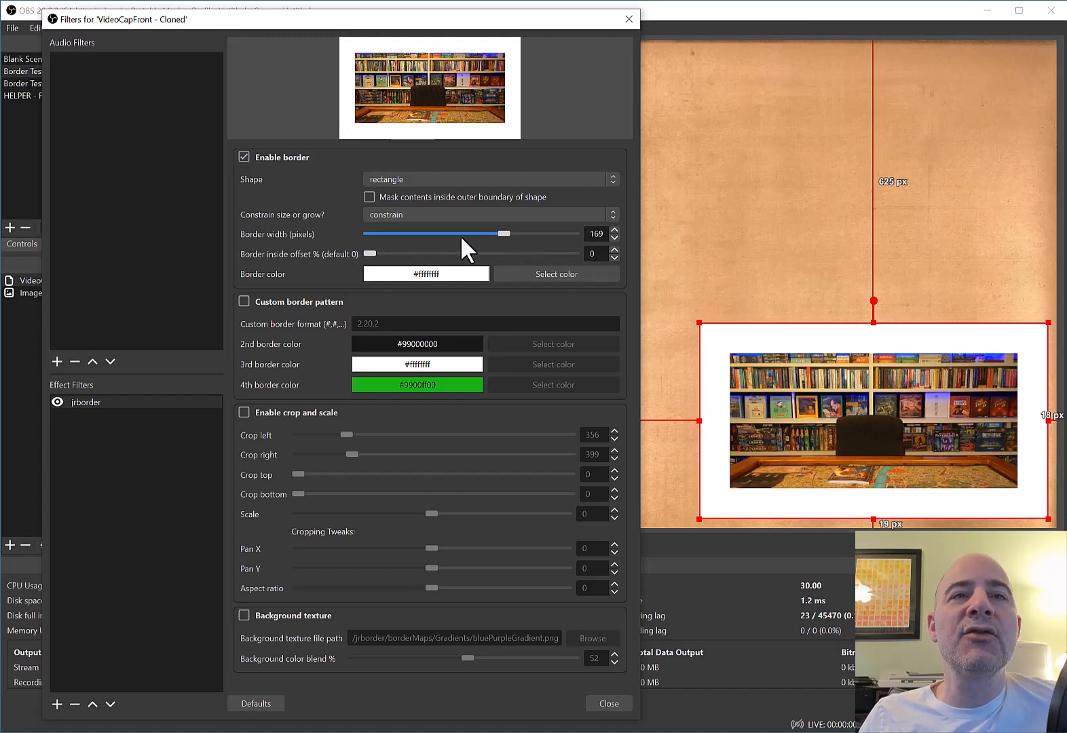
left_click_drag(506, 234, 548, 255)
left_click_drag(368, 234, 412, 249)
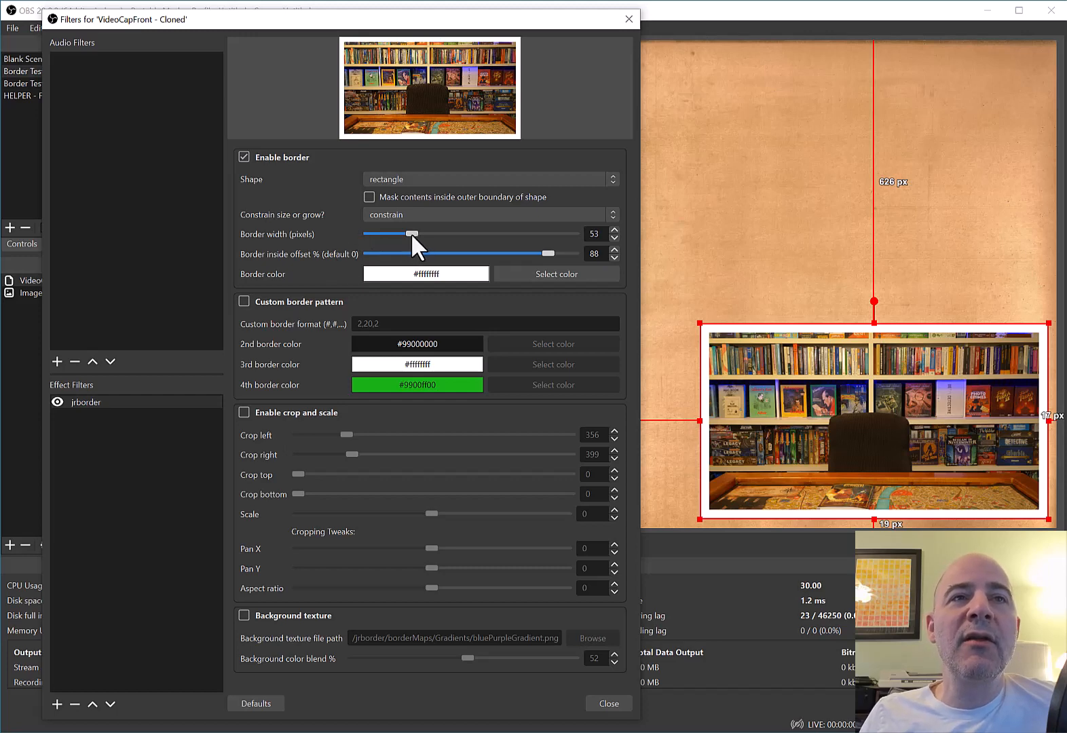
mouse_move(410, 232)
left_mouse_down()
mouse_move(381, 233)
mouse_move(436, 233)
mouse_move(407, 234)
left_mouse_up()
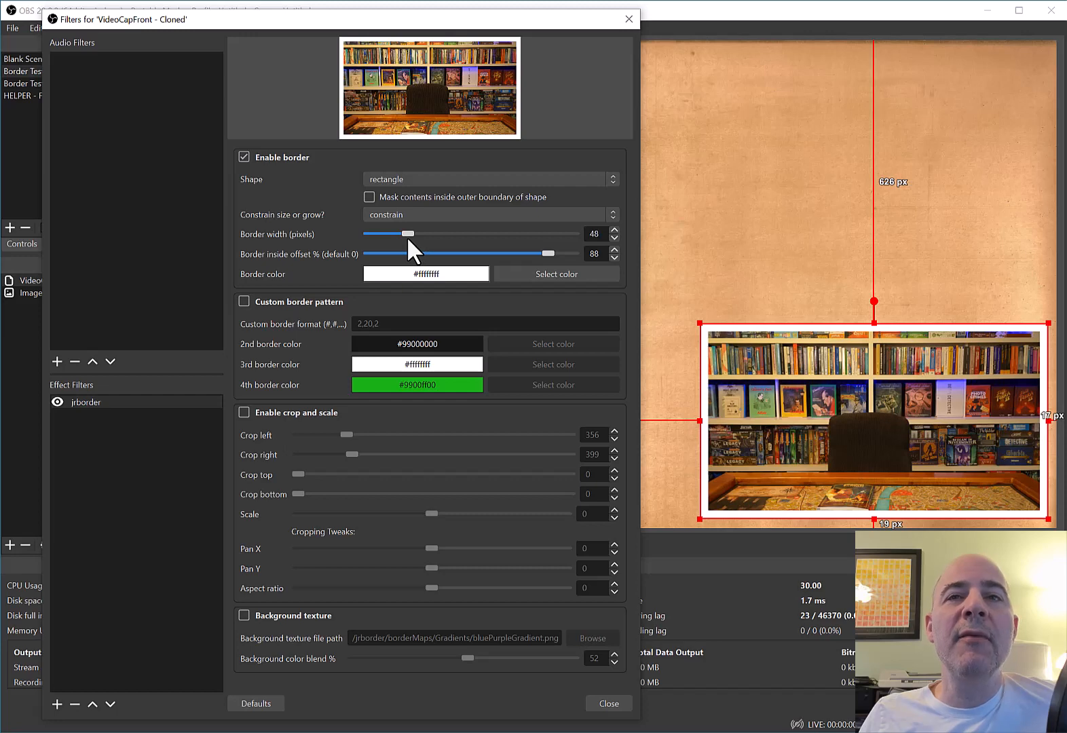
- Try the blue #5555ff as the border color, then return the border color to white #ffffff
left_click(516, 277)
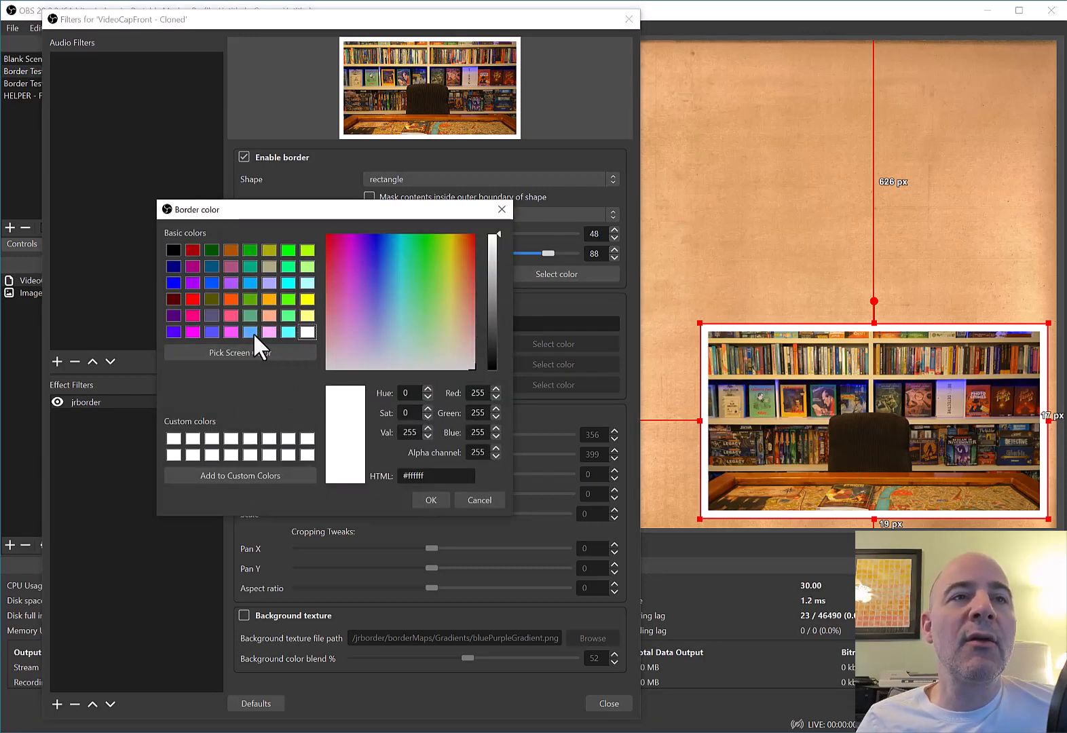
left_click(213, 327)
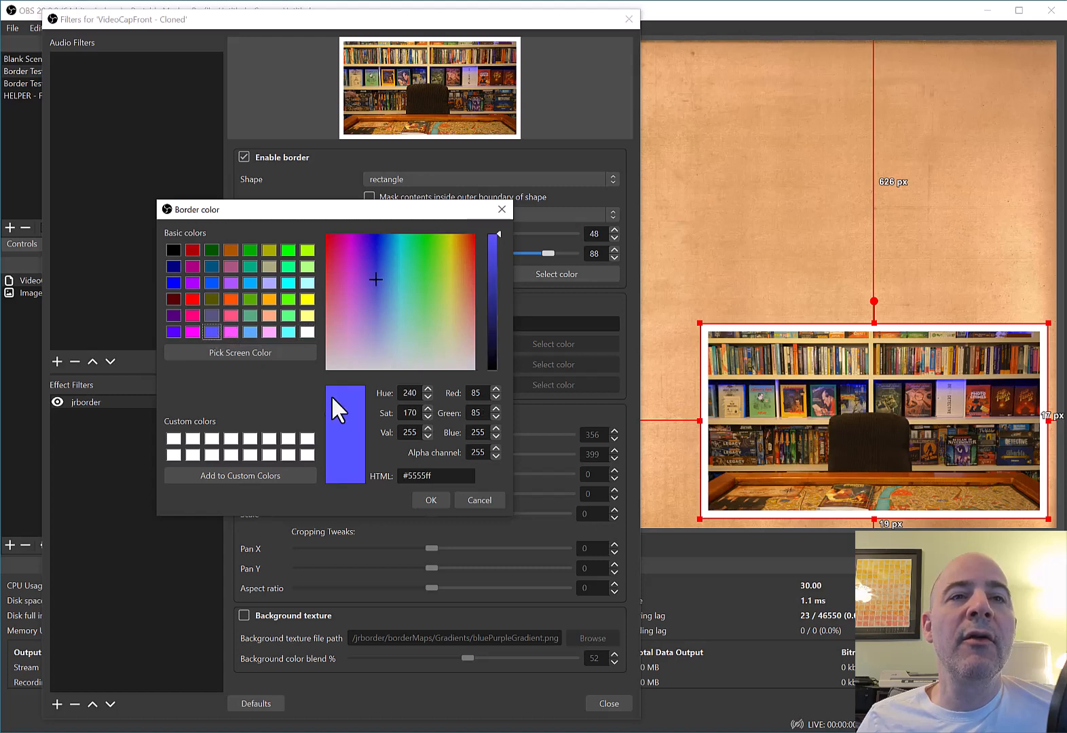
left_click(431, 502)
left_click(514, 275)
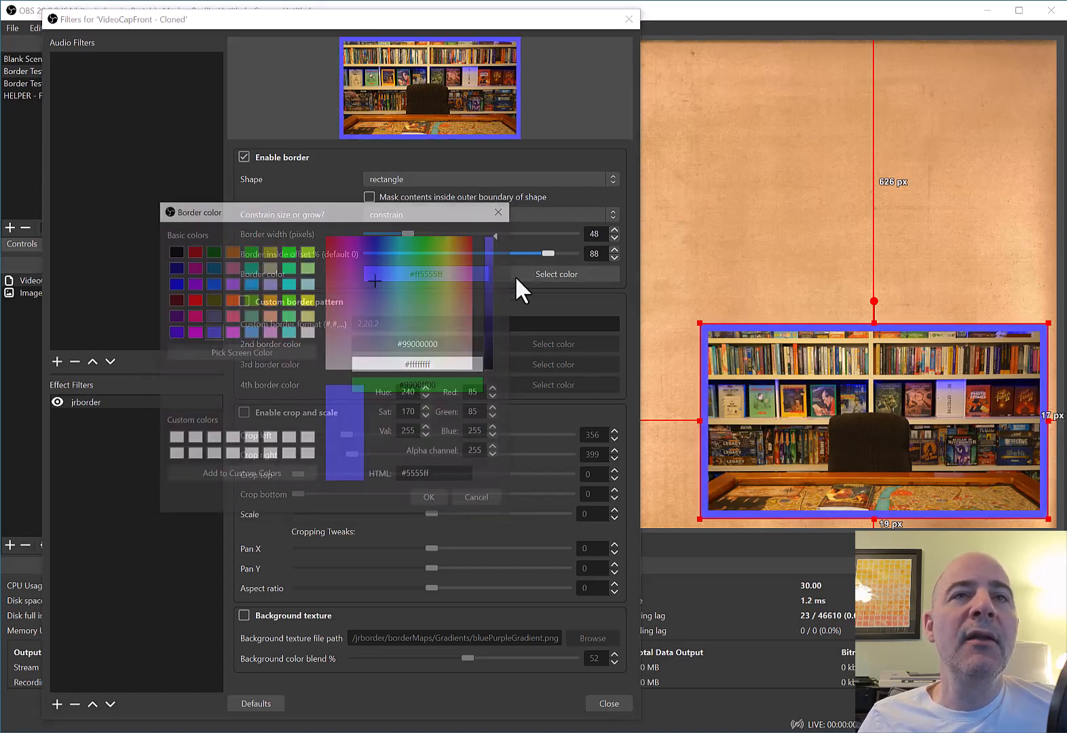
left_click(304, 331)
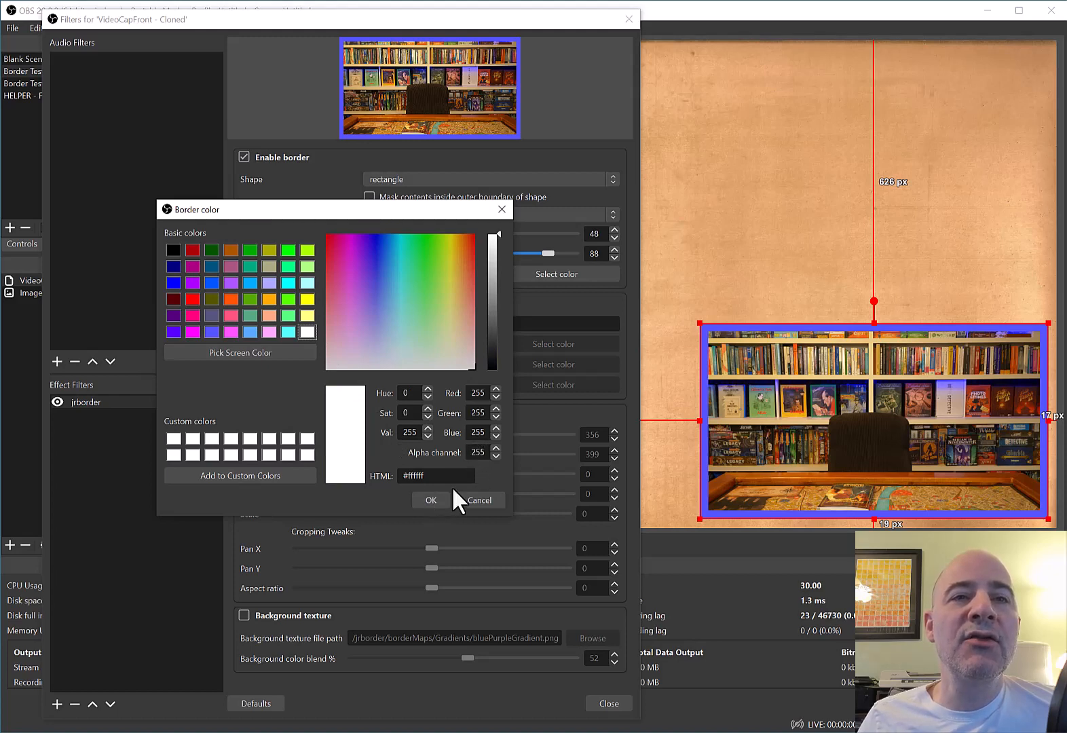
left_click(434, 502)
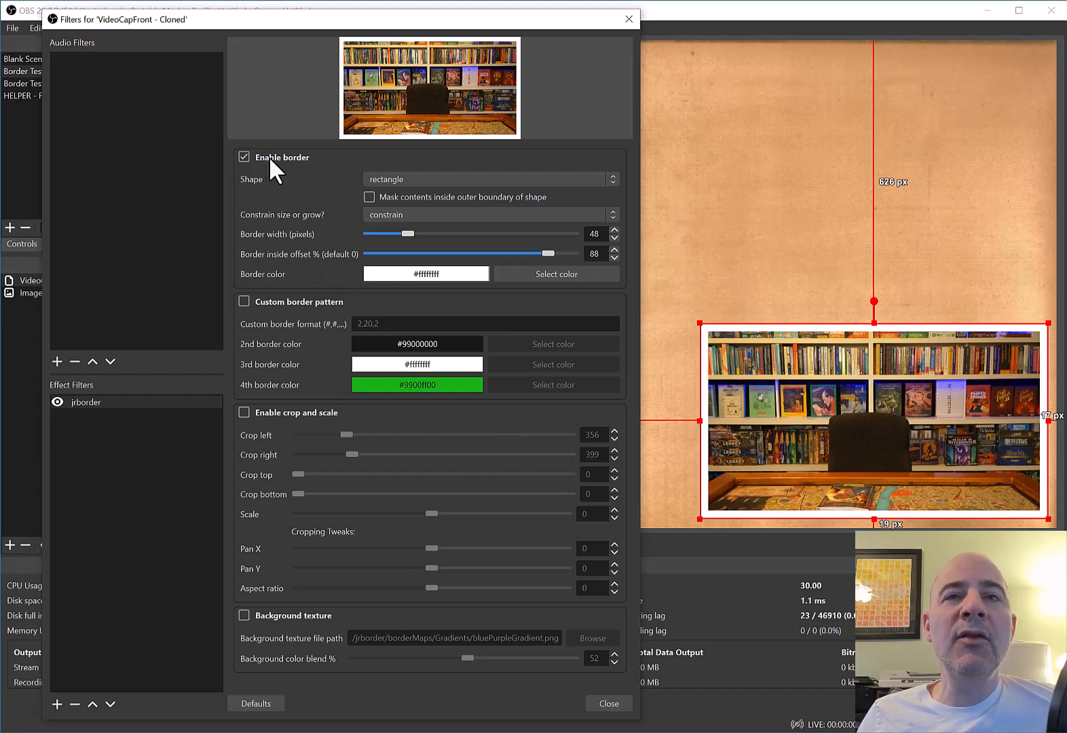
- Enable the custom border pattern and widen the border to 190 px, with the camera source deselected in the preview
left_click(261, 301)
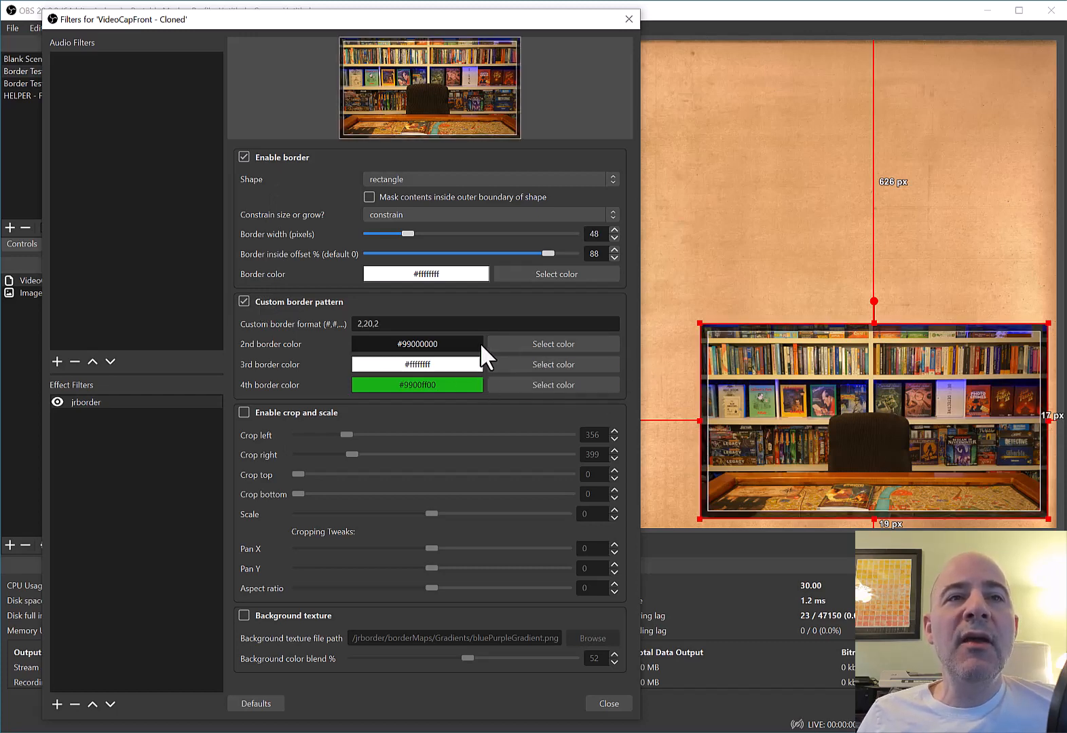
left_click_drag(384, 323, 351, 326)
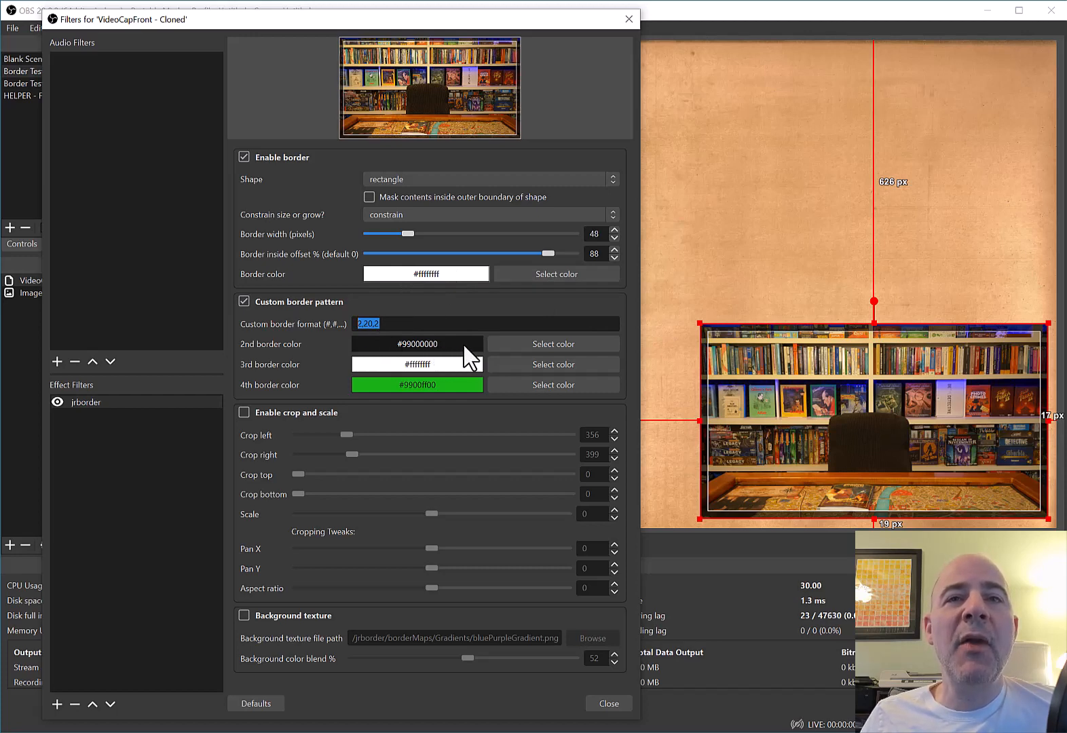
left_click(393, 323)
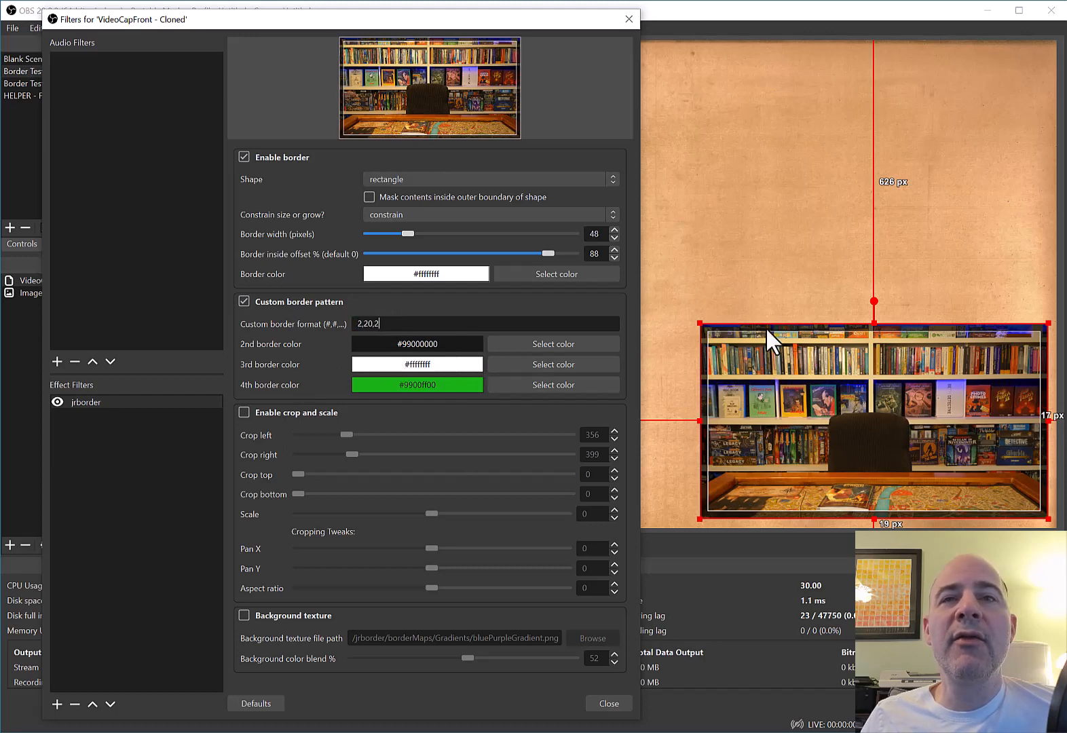
left_click(763, 288)
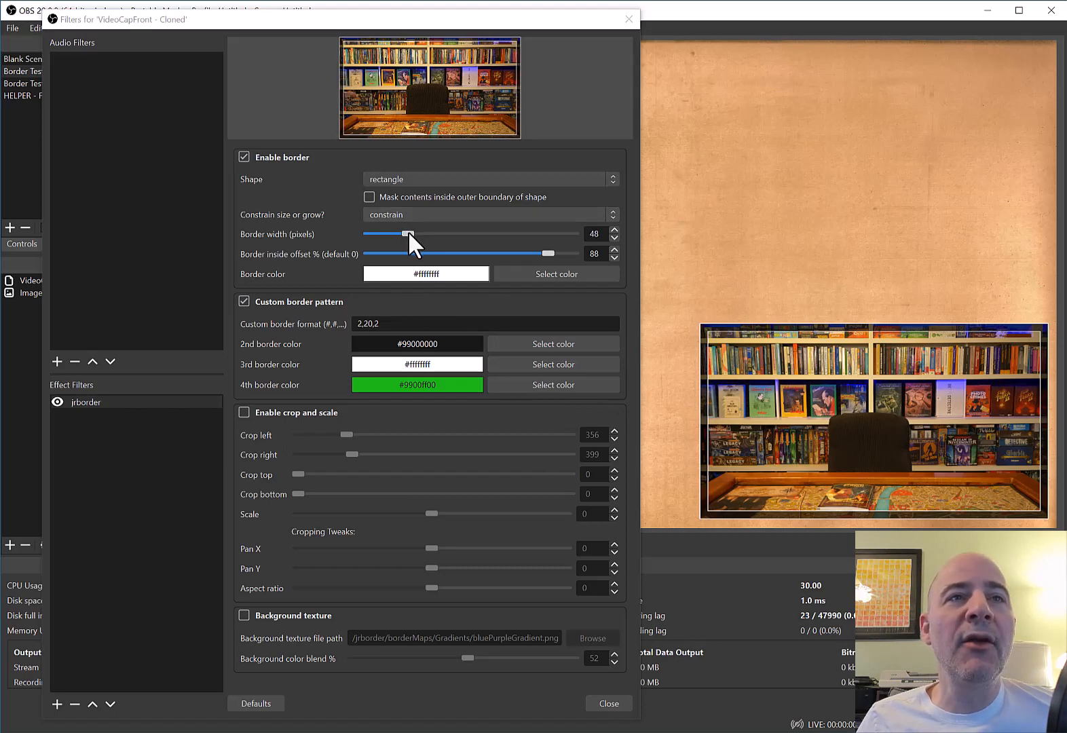
left_click_drag(408, 231, 527, 238)
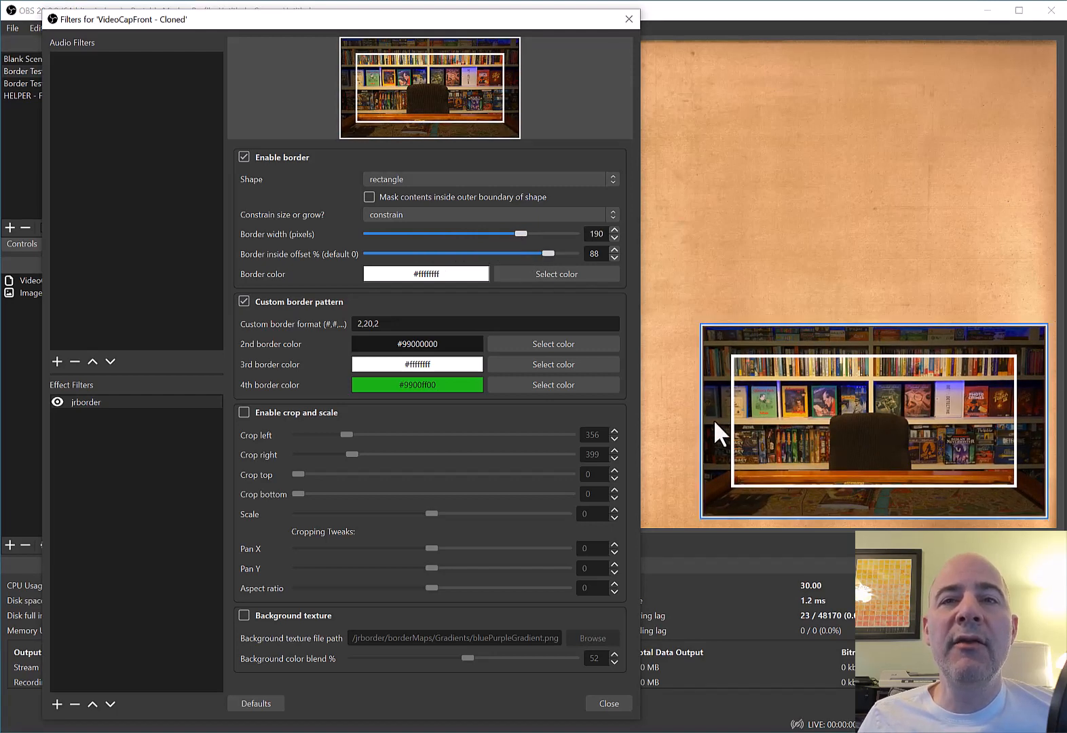
- Make the 2nd border color fully opaque black by setting its alpha channel to 255
left_click(581, 341)
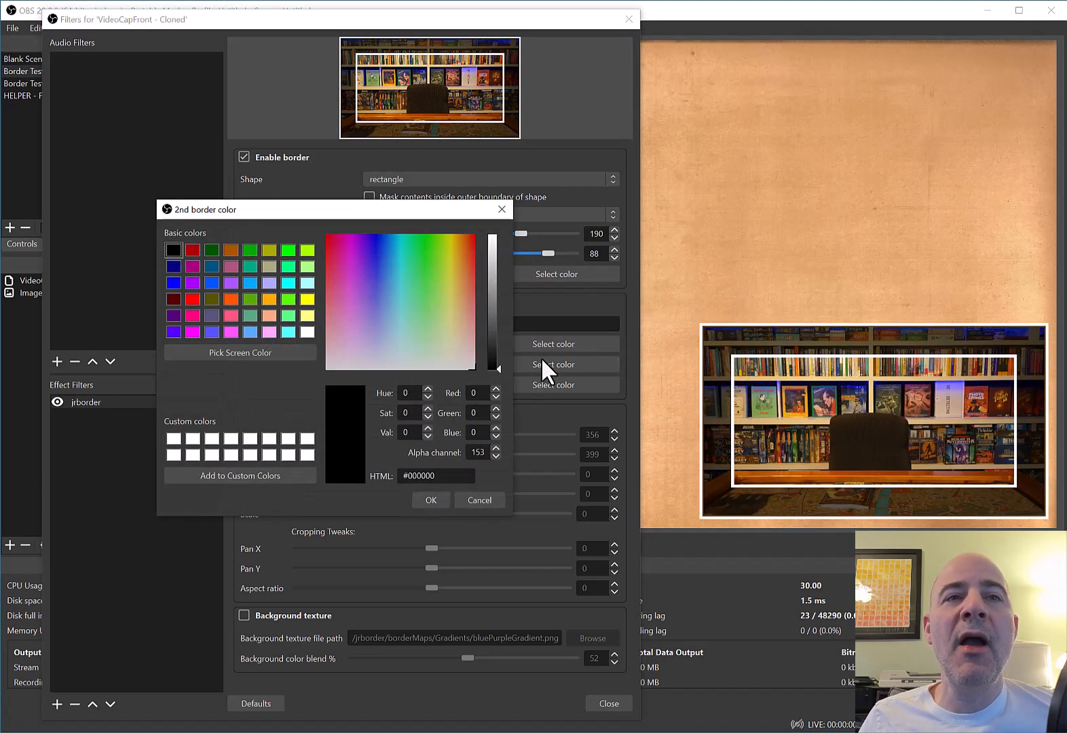
double_click(473, 452)
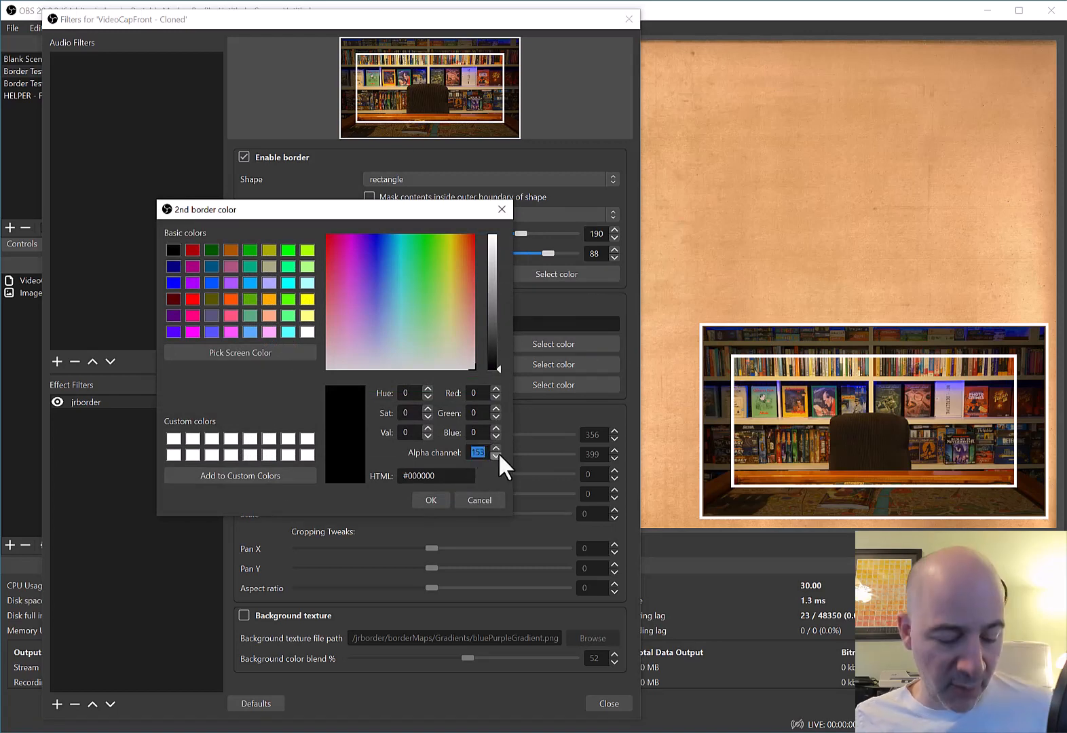
type("255")
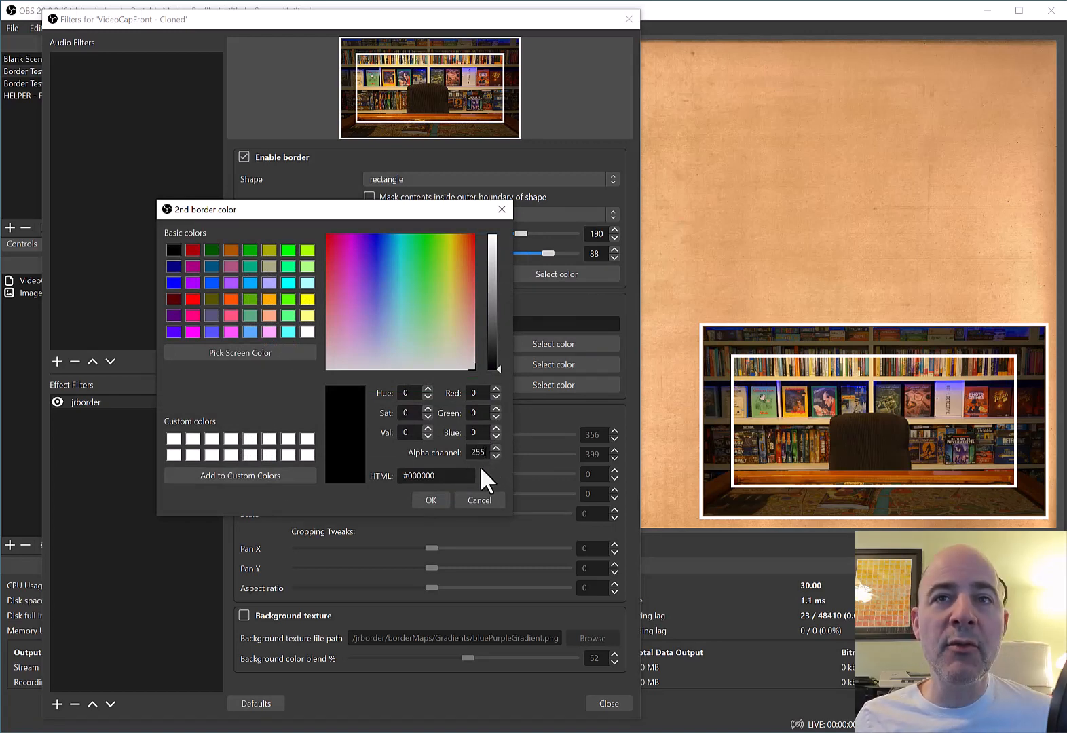
left_click(437, 498)
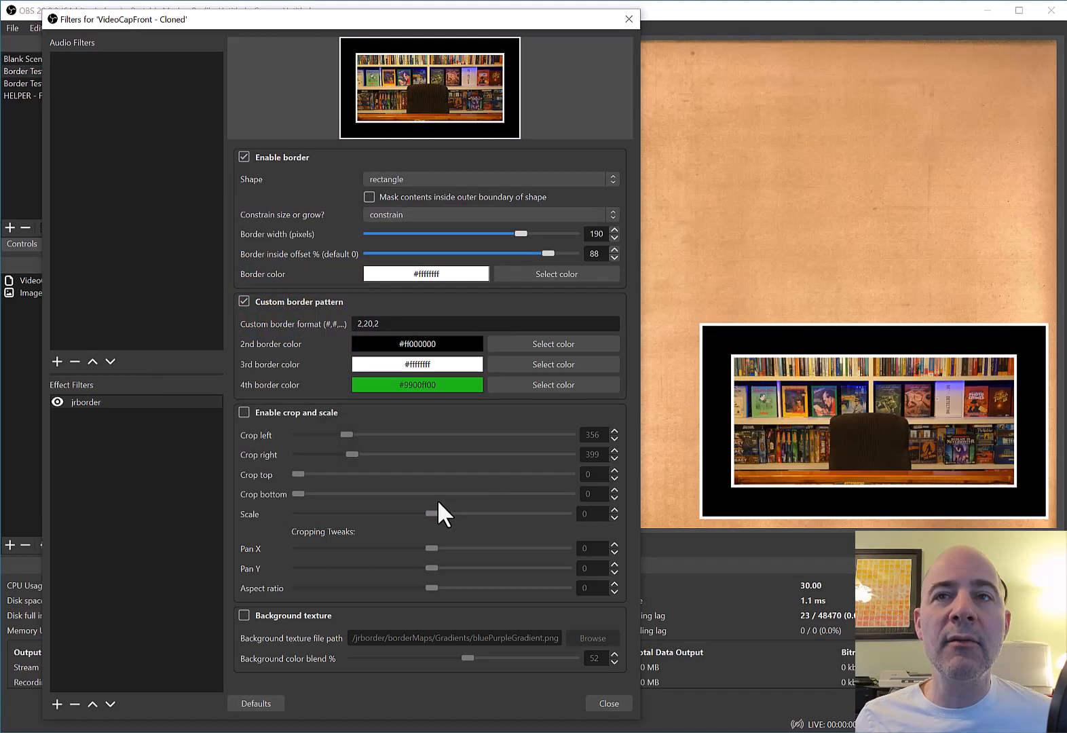
- Make the 2nd border color semi-transparent black by setting its alpha channel to 155
left_click(536, 346)
double_click(470, 451)
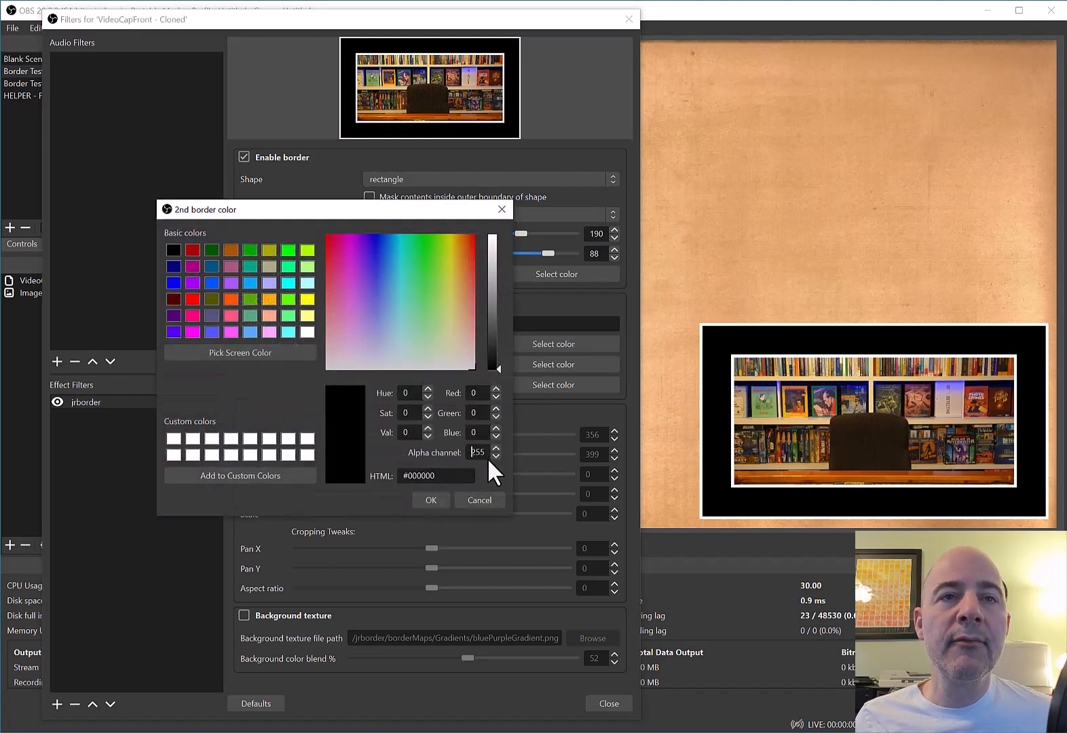
left_click_drag(472, 454, 463, 455)
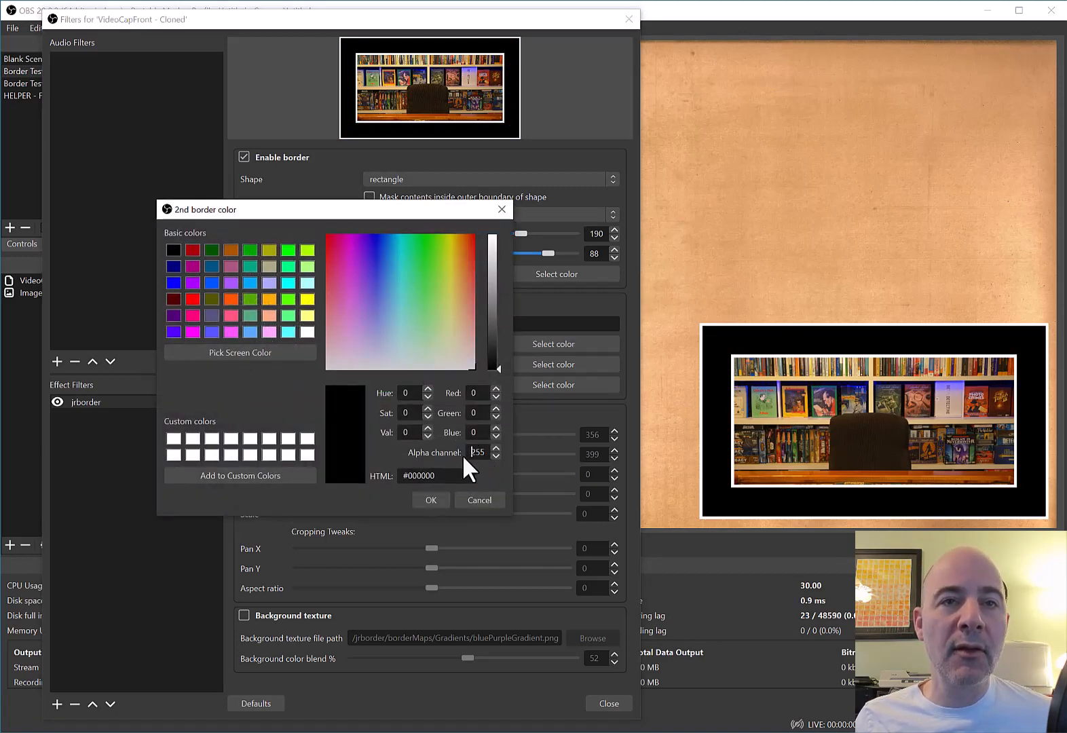
type("1")
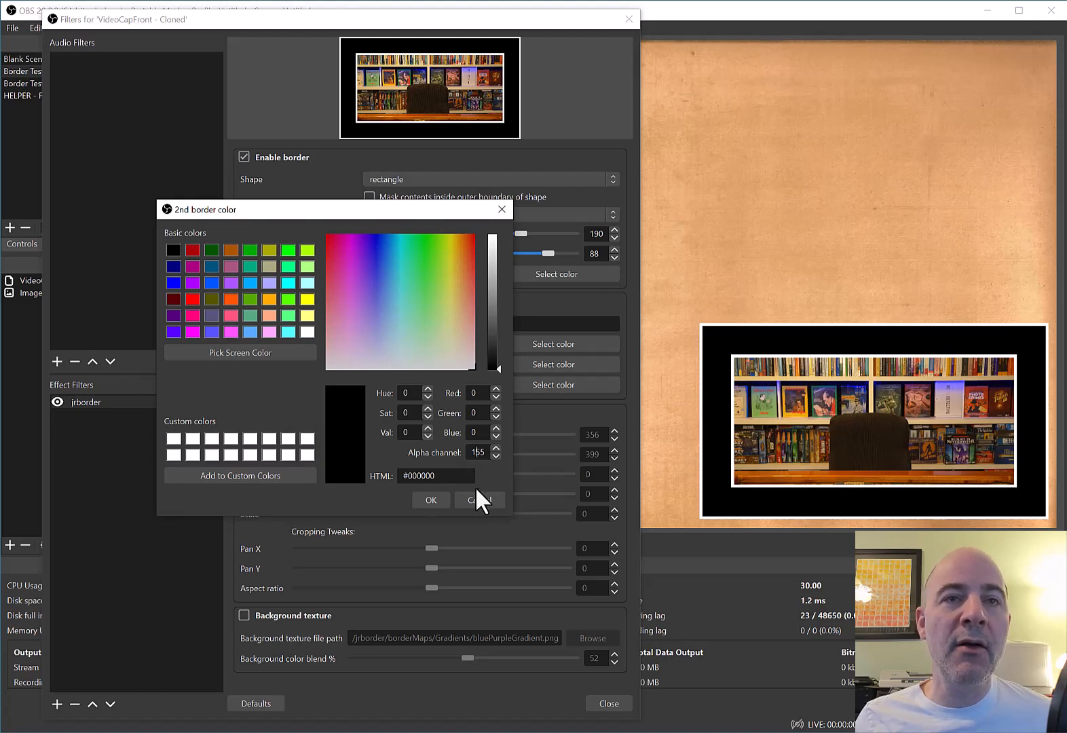
left_click(430, 499)
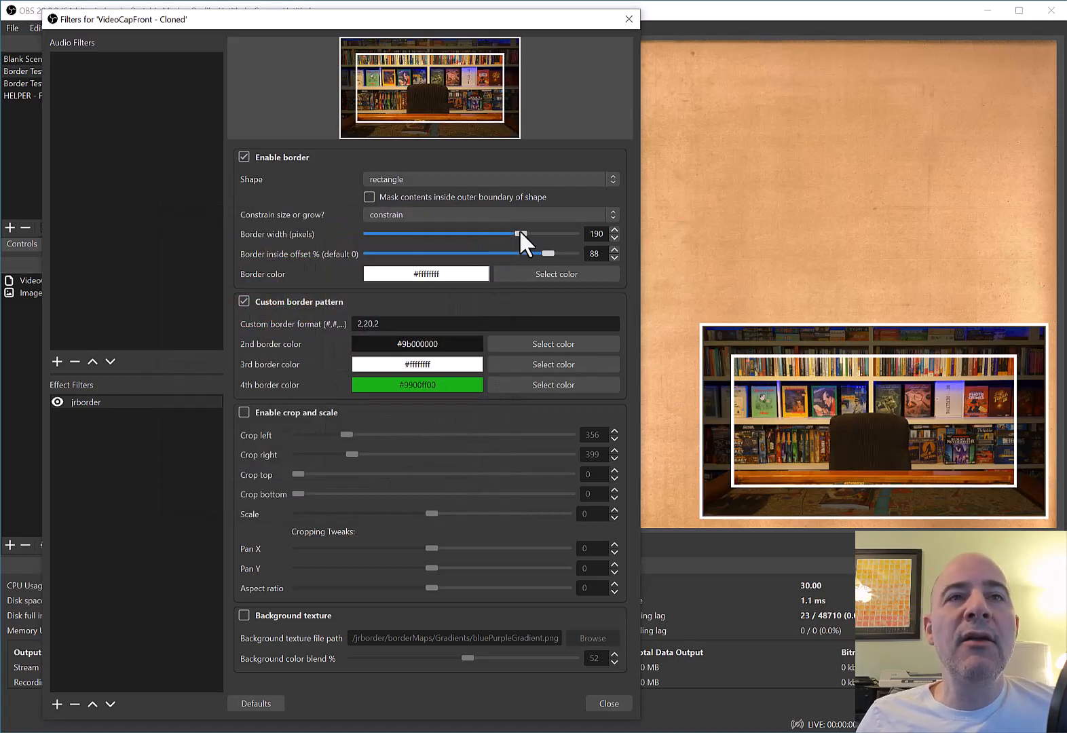
- Reduce the border width to 64 px and change the border shape from rectangle to circle
left_click_drag(519, 231, 420, 230)
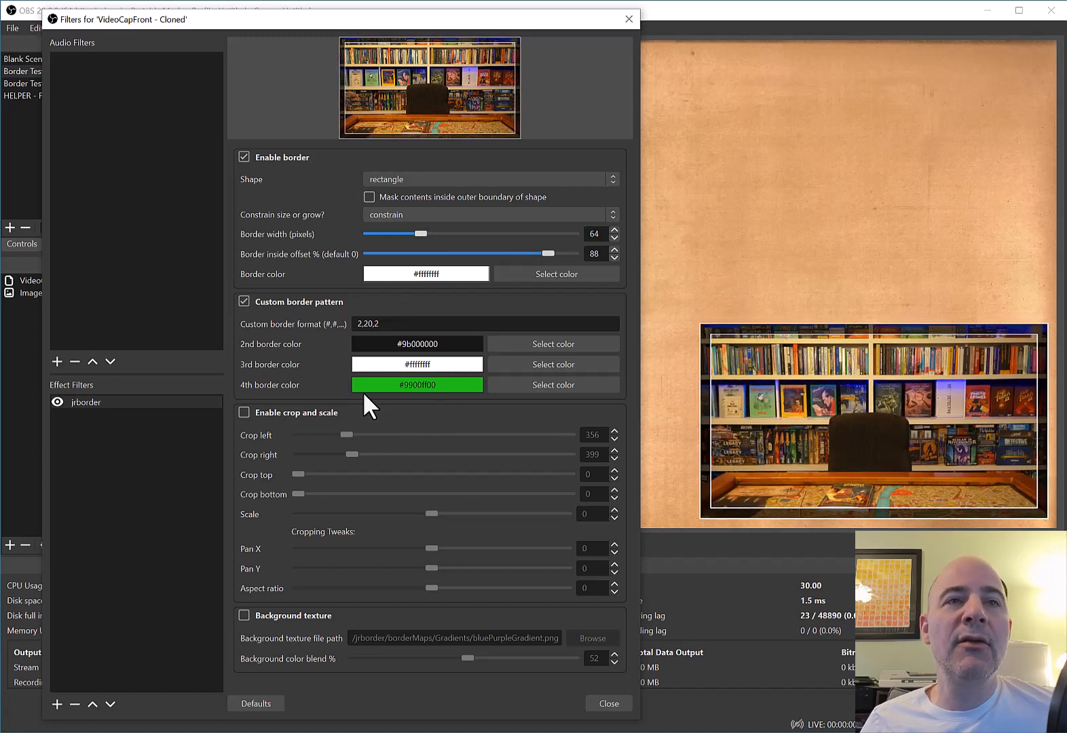
left_click(376, 179)
left_click(382, 204)
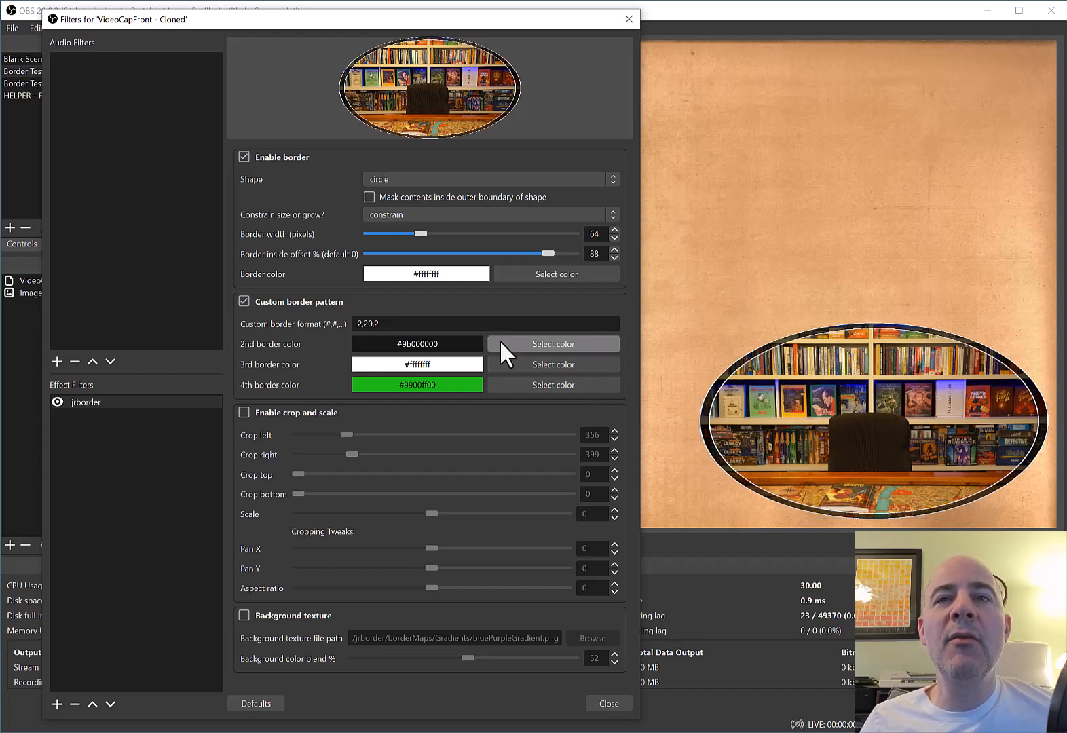
- Turn off the custom border pattern, then set the border width to 50 px and the border inside offset to 100%
left_click(281, 302)
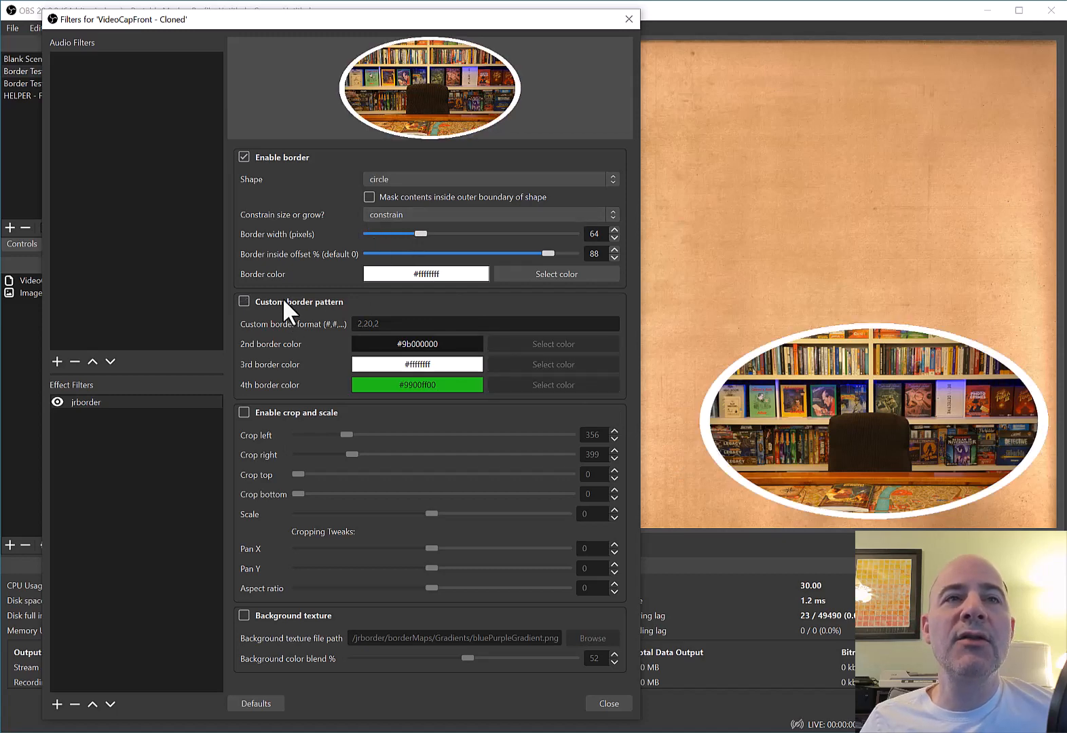
mouse_move(422, 229)
left_mouse_down()
mouse_move(398, 240)
mouse_move(438, 245)
mouse_move(401, 237)
left_mouse_up()
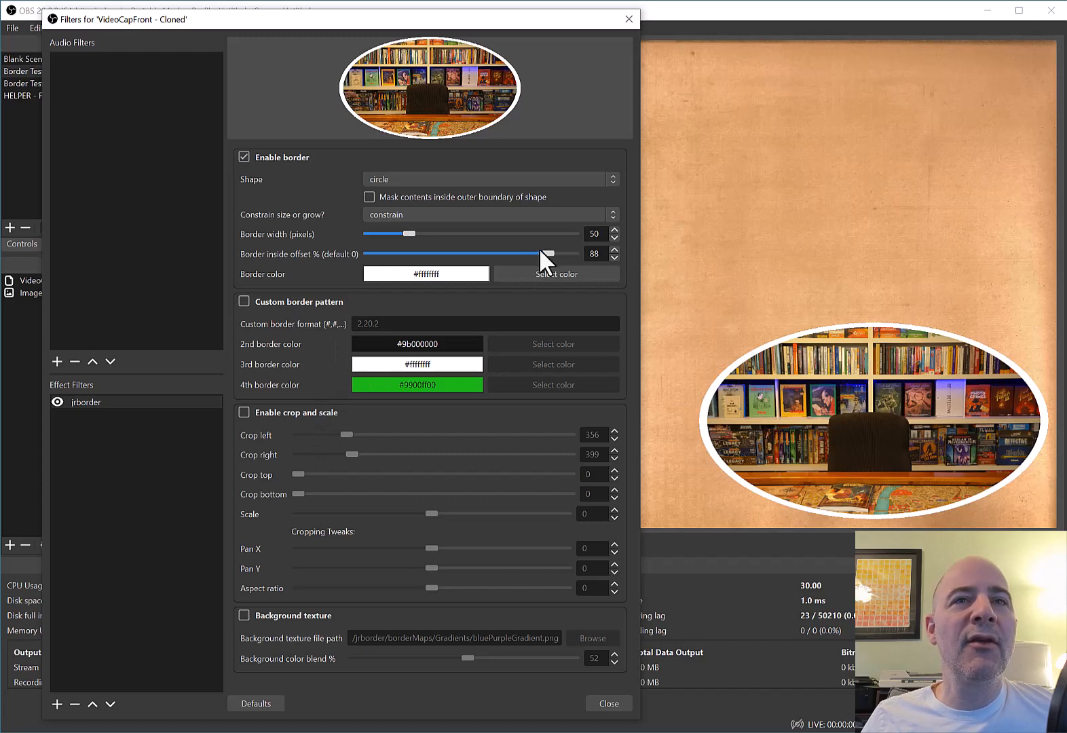
left_click_drag(548, 251, 591, 249)
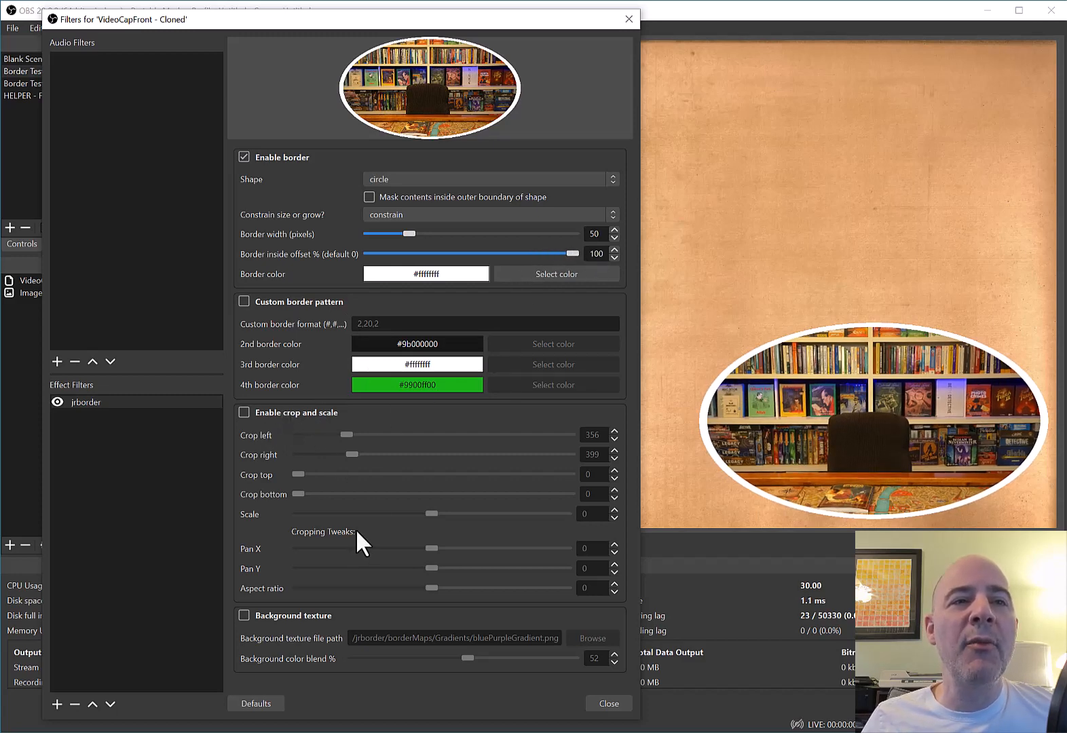
- Enable crop and scale, cropping 383 from the left and 428 from the right, with Pan X at -10 and Pan Y at -5
left_click(286, 410)
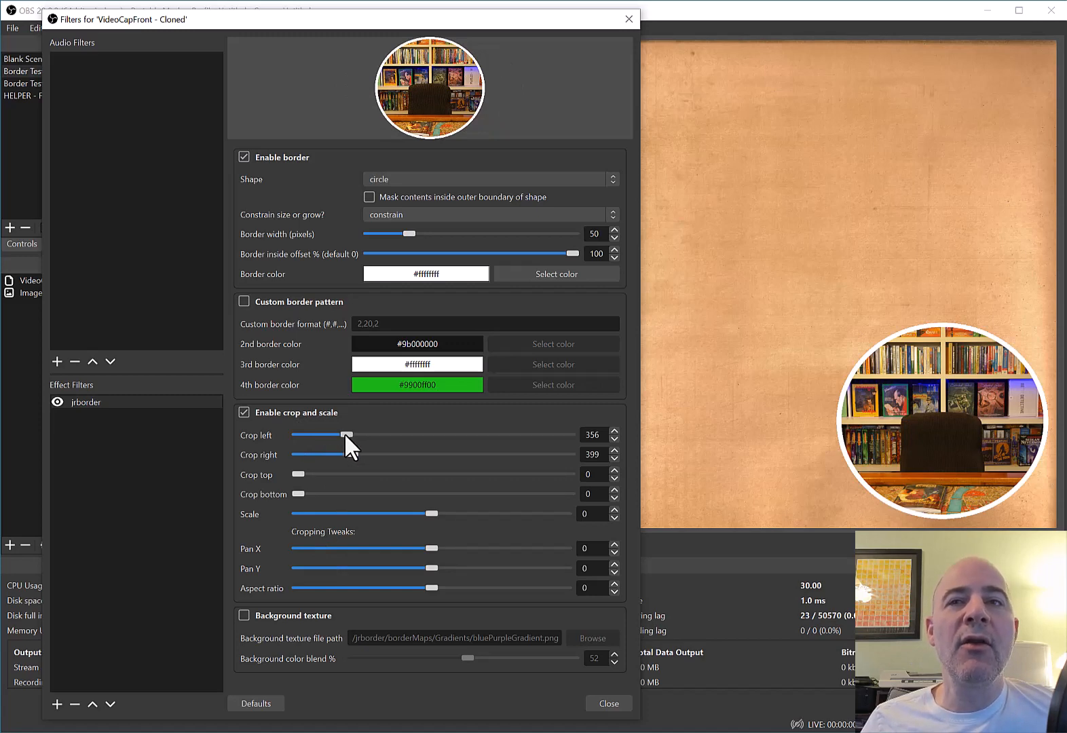
left_click_drag(344, 433, 352, 458)
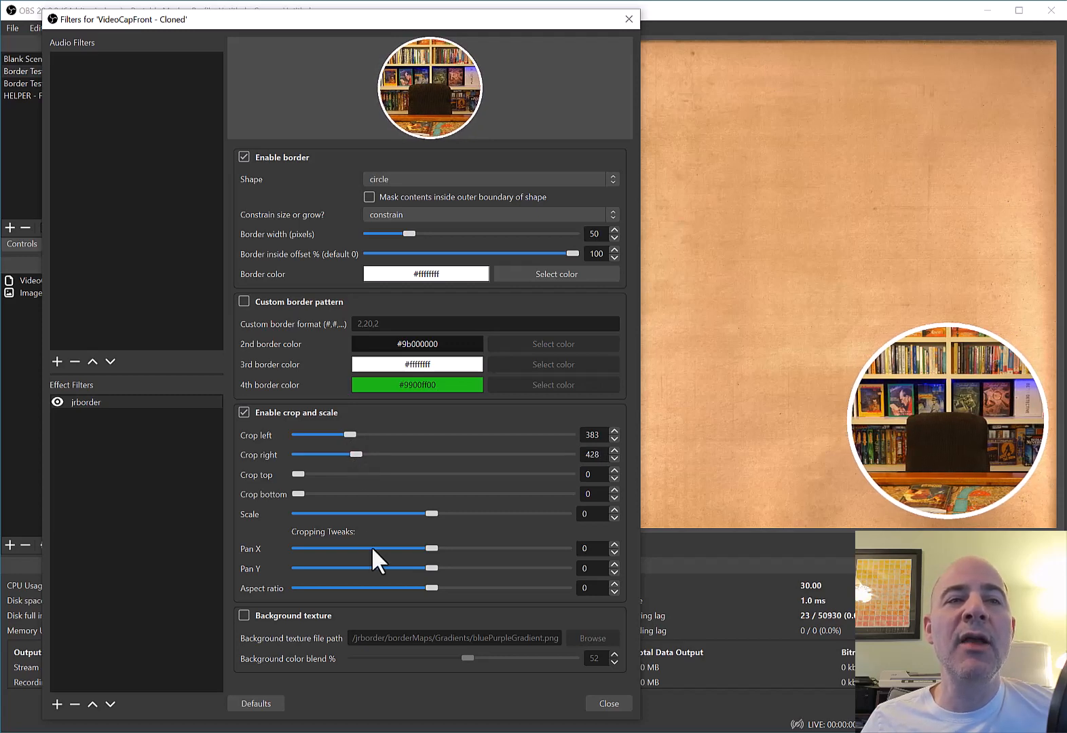
mouse_move(430, 549)
left_mouse_down()
mouse_move(392, 549)
mouse_move(439, 550)
mouse_move(410, 550)
mouse_move(429, 556)
left_mouse_up()
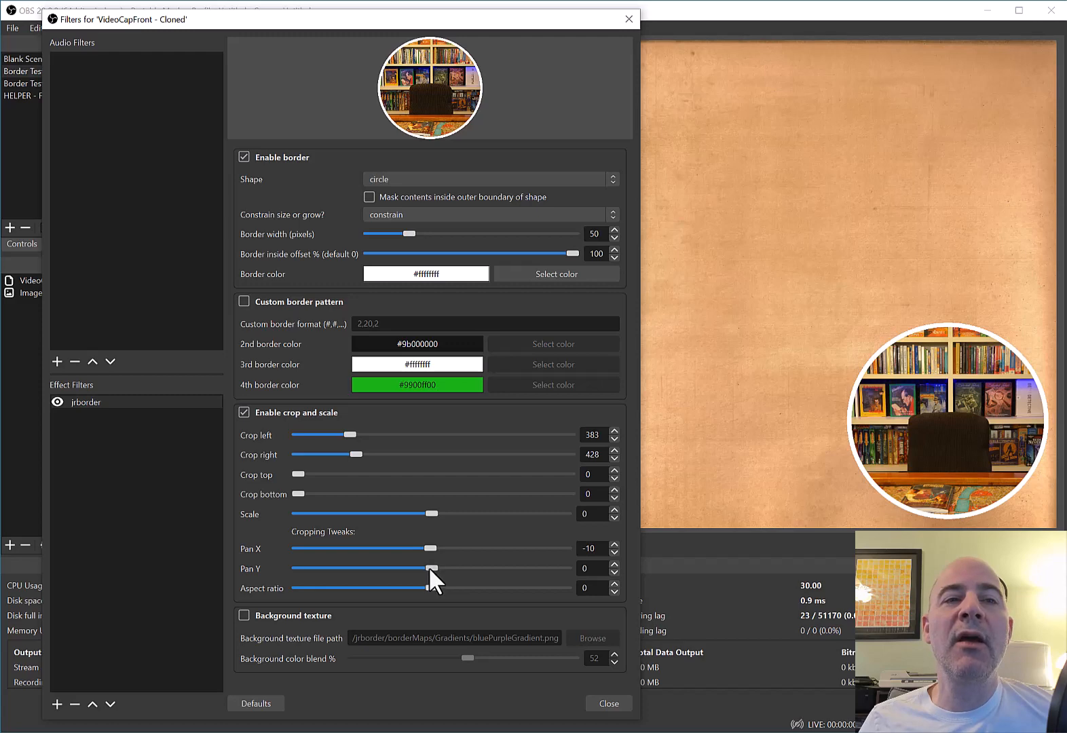
mouse_move(427, 568)
left_mouse_down()
mouse_move(418, 570)
mouse_move(429, 566)
left_mouse_up()
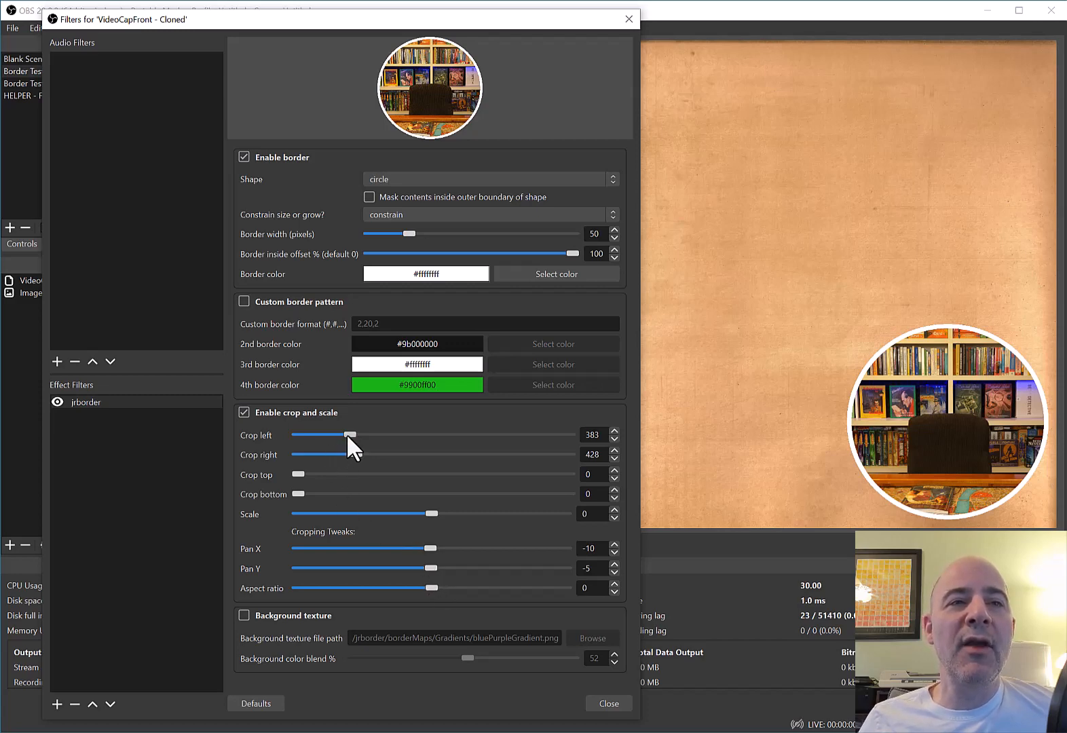
- Set the left crop to 312 and the right crop to 343, with aspect ratio 10 and scale -5
mouse_move(349, 435)
left_mouse_down()
mouse_move(339, 441)
mouse_move(348, 455)
mouse_move(337, 435)
mouse_move(354, 454)
mouse_move(344, 454)
left_mouse_up()
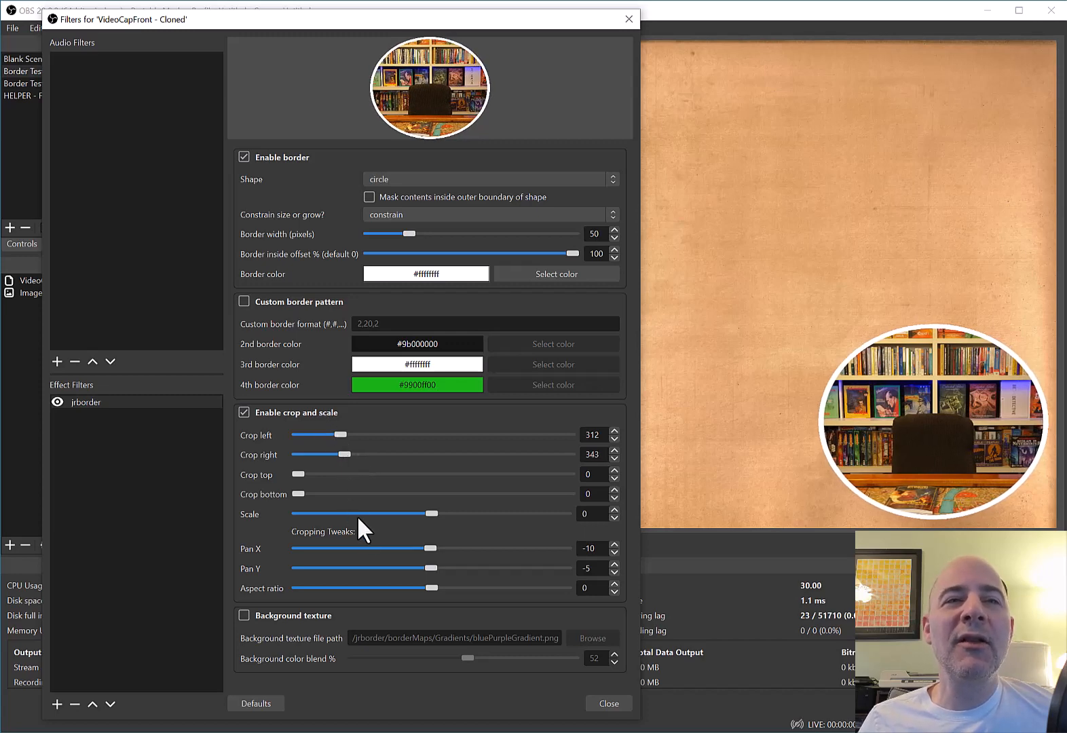
left_click_drag(431, 588, 433, 588)
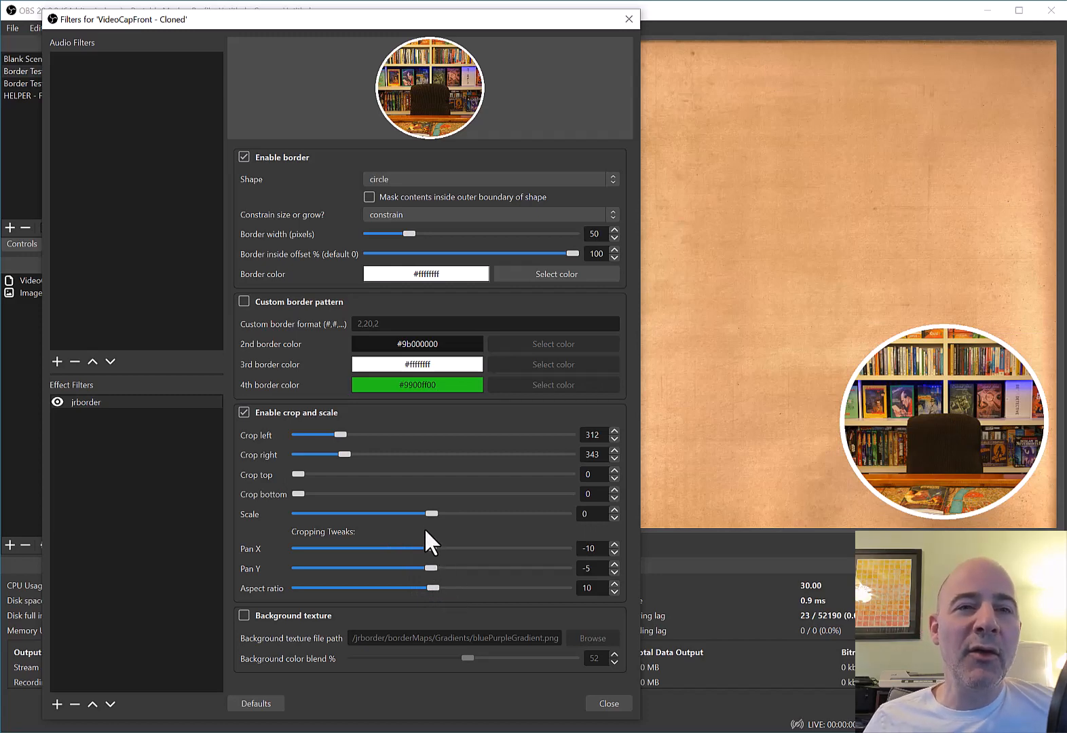
left_click_drag(431, 514, 430, 515)
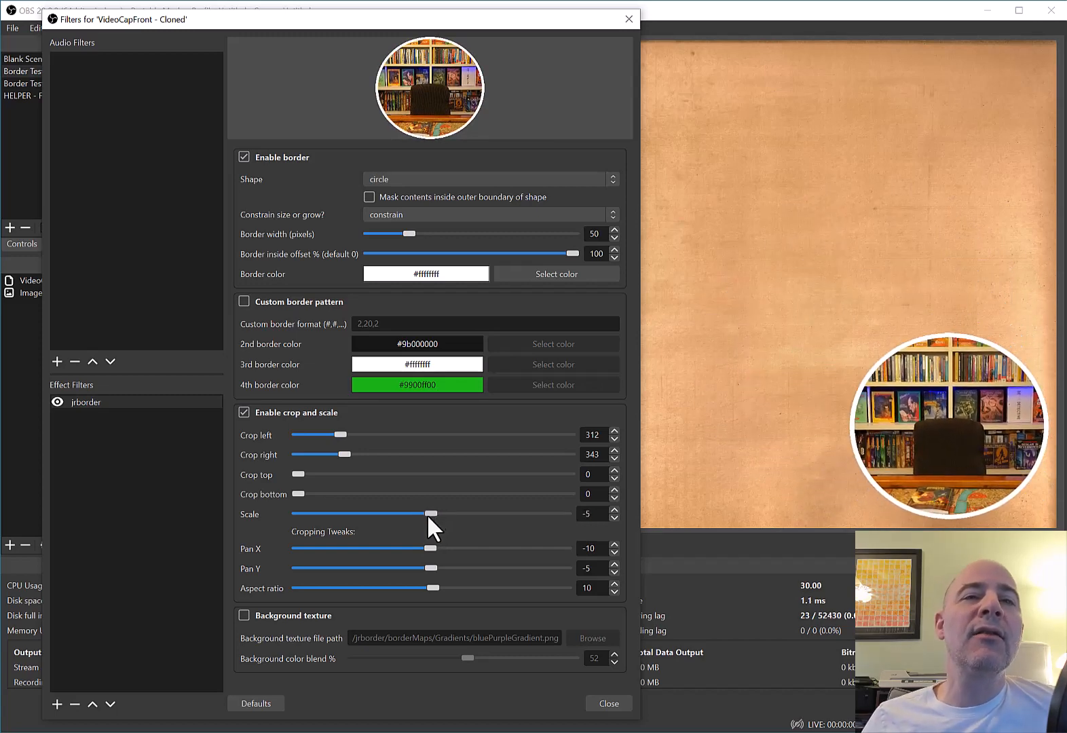
- Enlarge the camera source slightly by its corner in the preview, then try scale 5 and set the filter's scale to -26
left_click(876, 425)
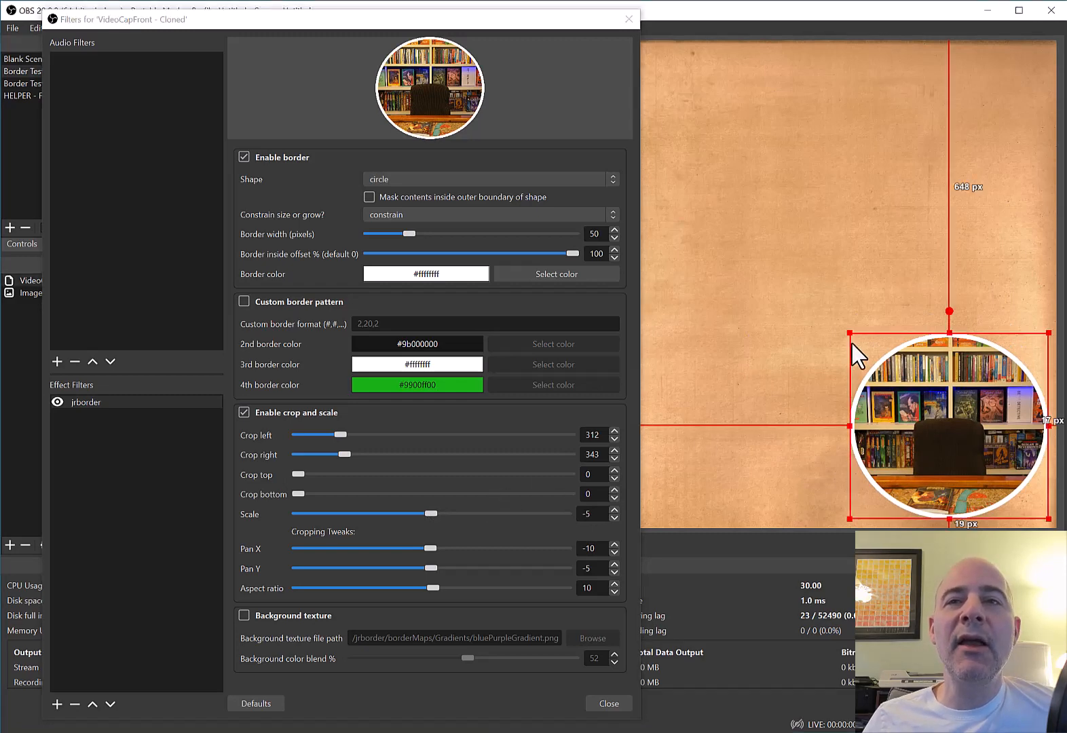
mouse_move(847, 331)
left_mouse_down()
mouse_move(757, 265)
mouse_move(846, 336)
left_mouse_up()
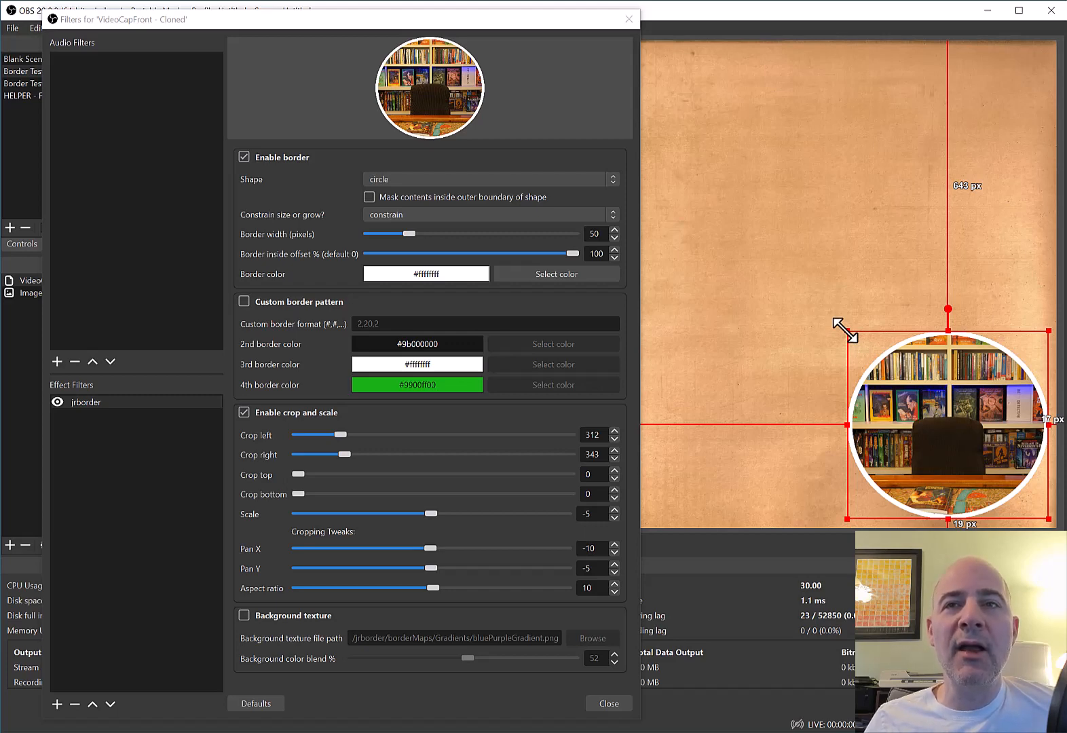
mouse_move(844, 330)
left_mouse_down()
mouse_move(783, 284)
mouse_move(548, 172)
mouse_move(847, 330)
left_mouse_up()
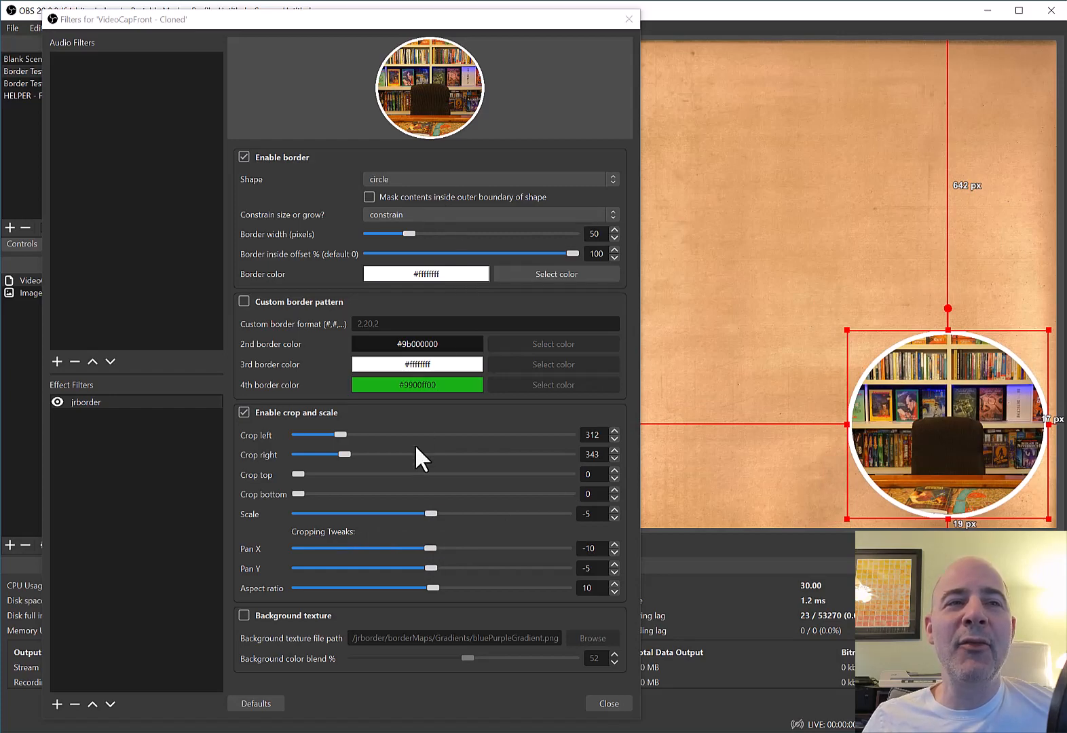
mouse_move(432, 514)
left_mouse_down()
mouse_move(453, 516)
mouse_move(434, 524)
left_mouse_up()
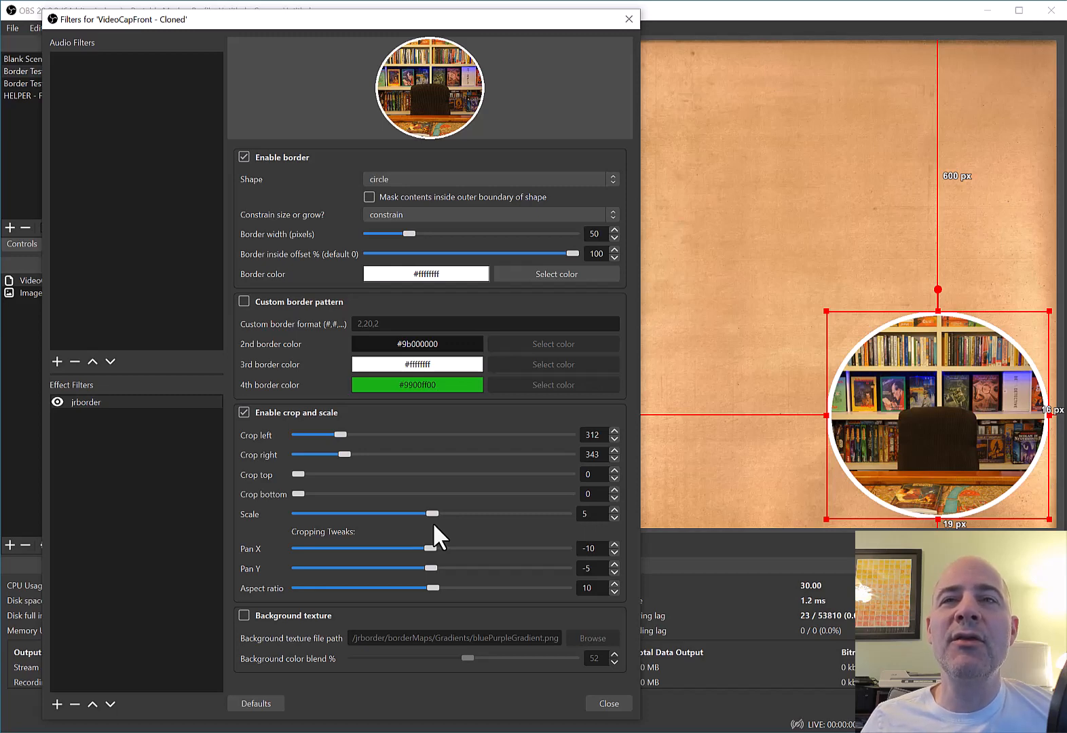
mouse_move(434, 527)
left_mouse_down()
mouse_move(453, 526)
mouse_move(430, 527)
left_mouse_up()
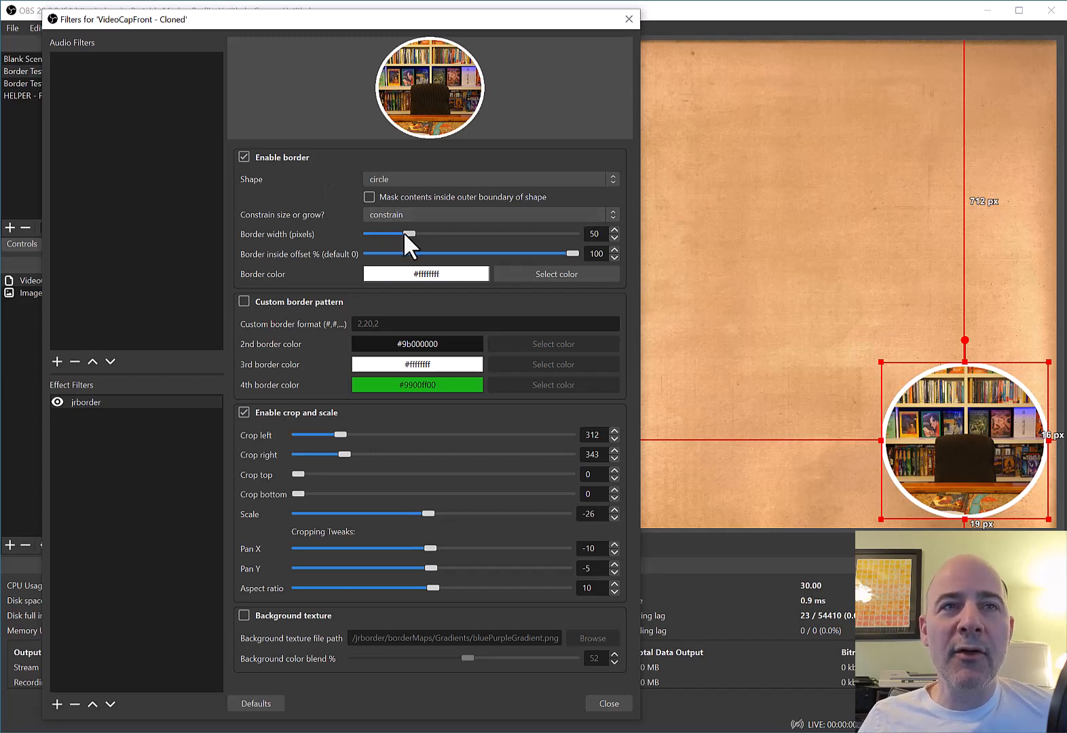
- Set the border width to 82 px and reduce the border inside offset to 0%
left_click_drag(408, 232, 435, 236)
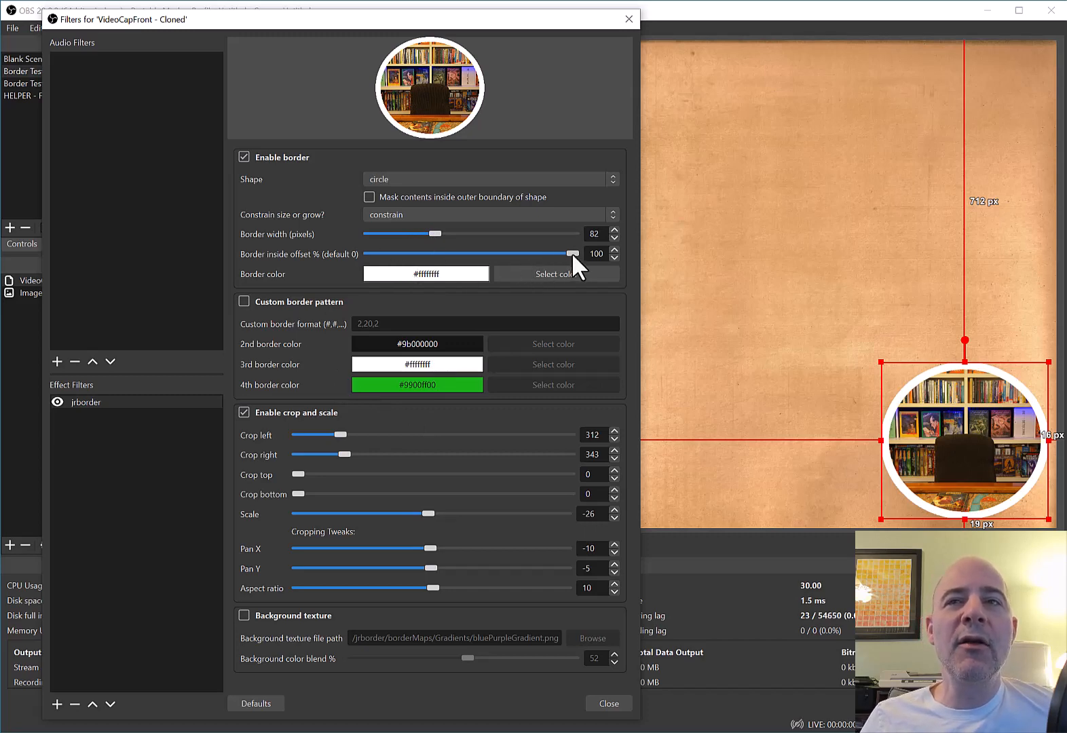
left_click_drag(571, 252, 289, 270)
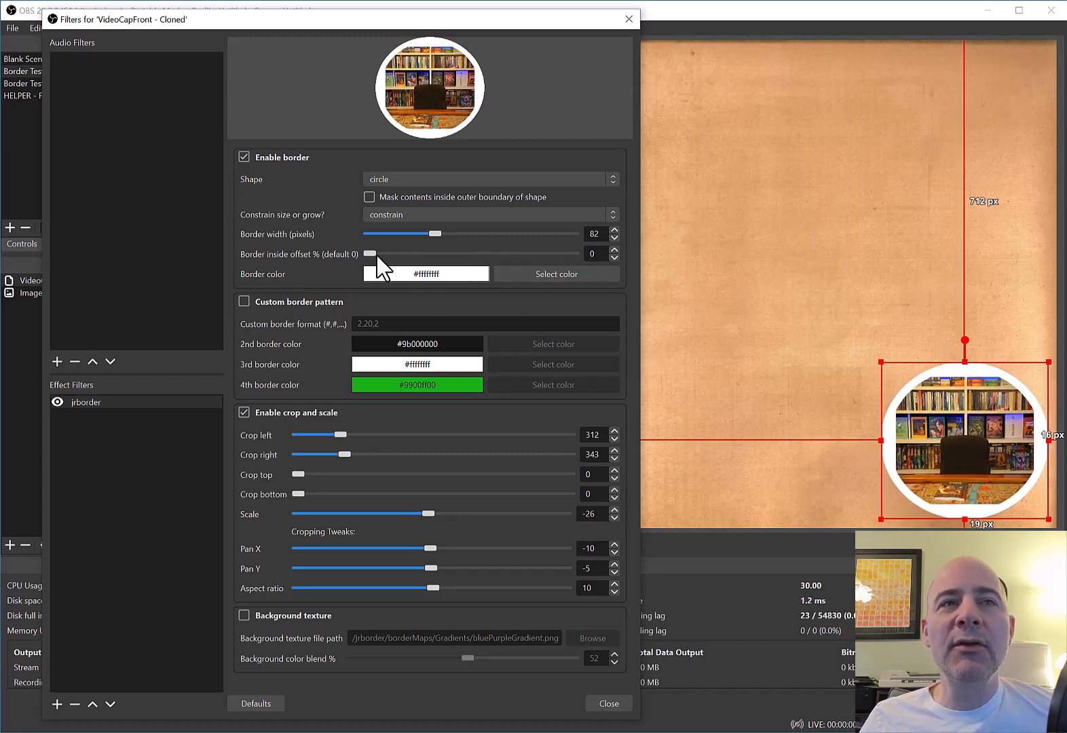
left_click_drag(370, 253, 343, 273)
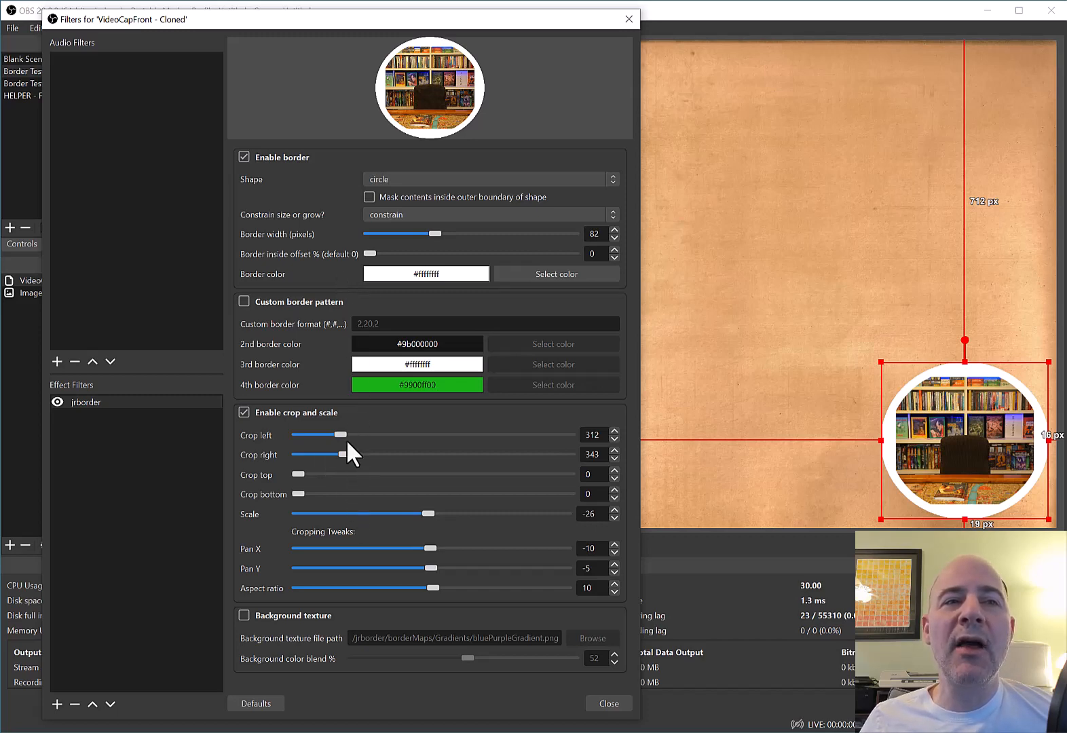
- Set the left crop to 277, the border width to 83 px and the border inside offset to 97%
left_click_drag(338, 435, 333, 435)
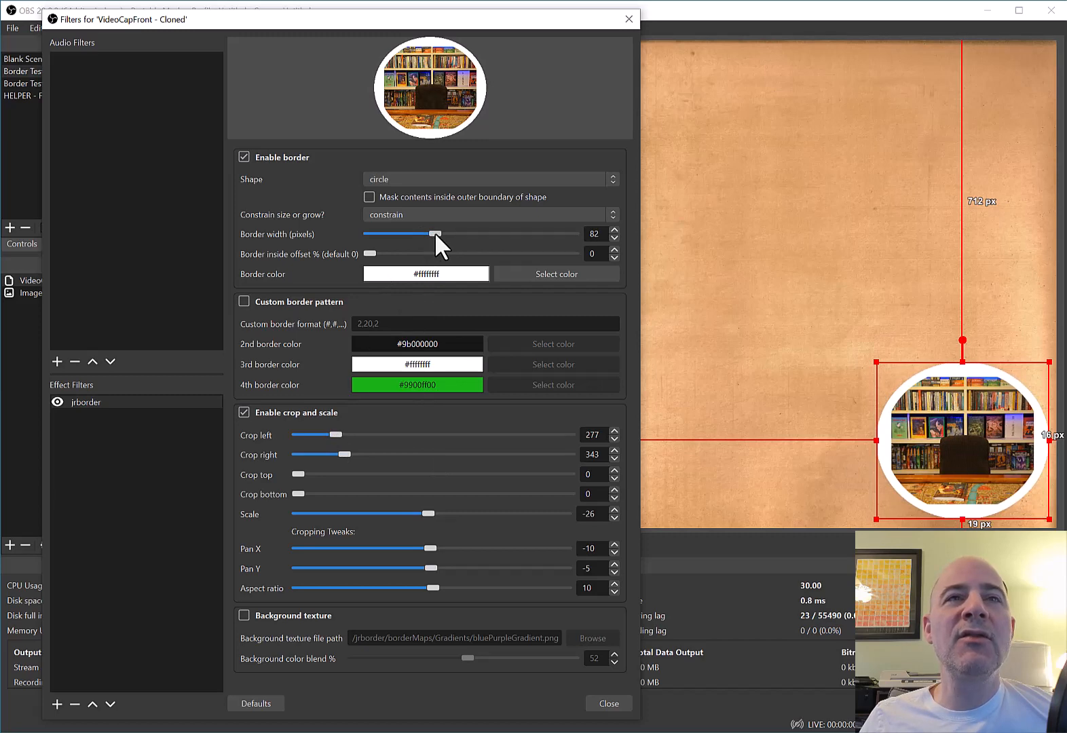
mouse_move(435, 236)
left_mouse_down()
mouse_move(443, 236)
mouse_move(434, 236)
left_mouse_up()
left_click_drag(370, 254, 563, 261)
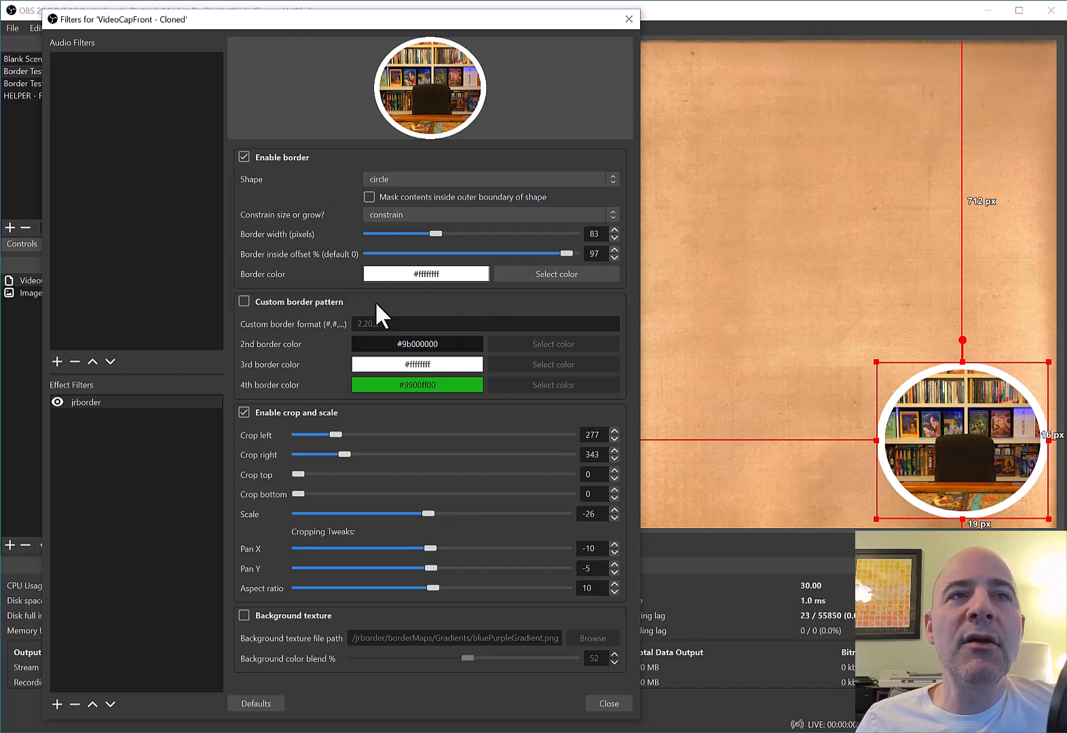
- Try the custom border pattern on the circular border and turn it off again
left_click(313, 300)
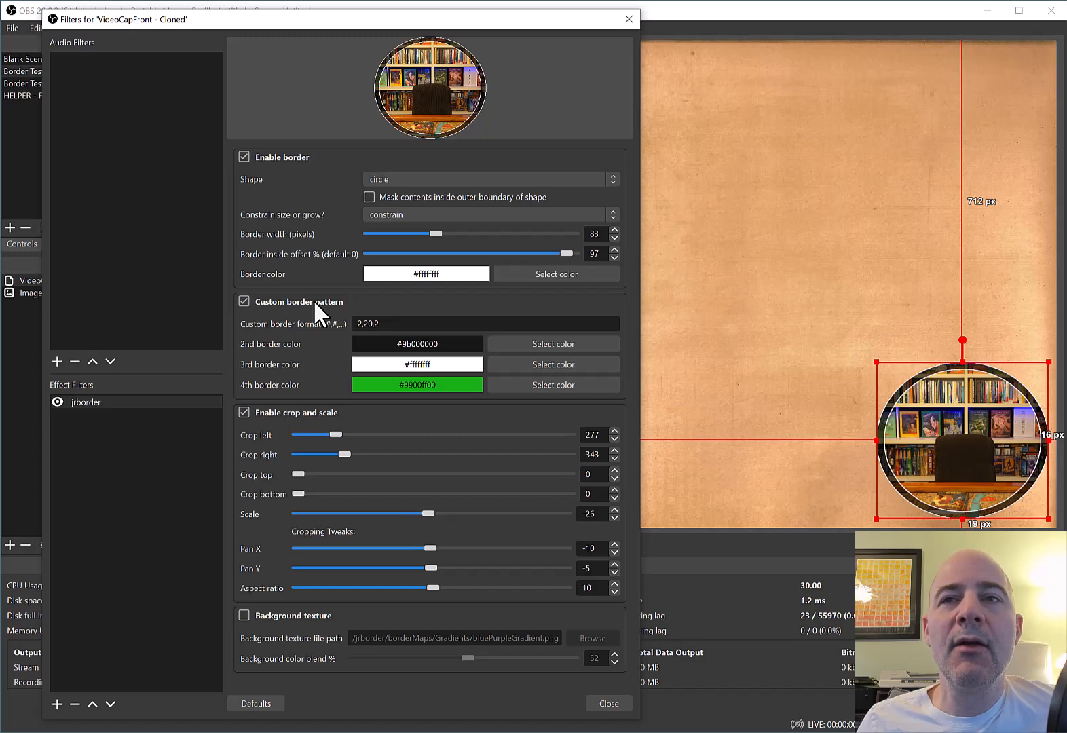
left_click(313, 299)
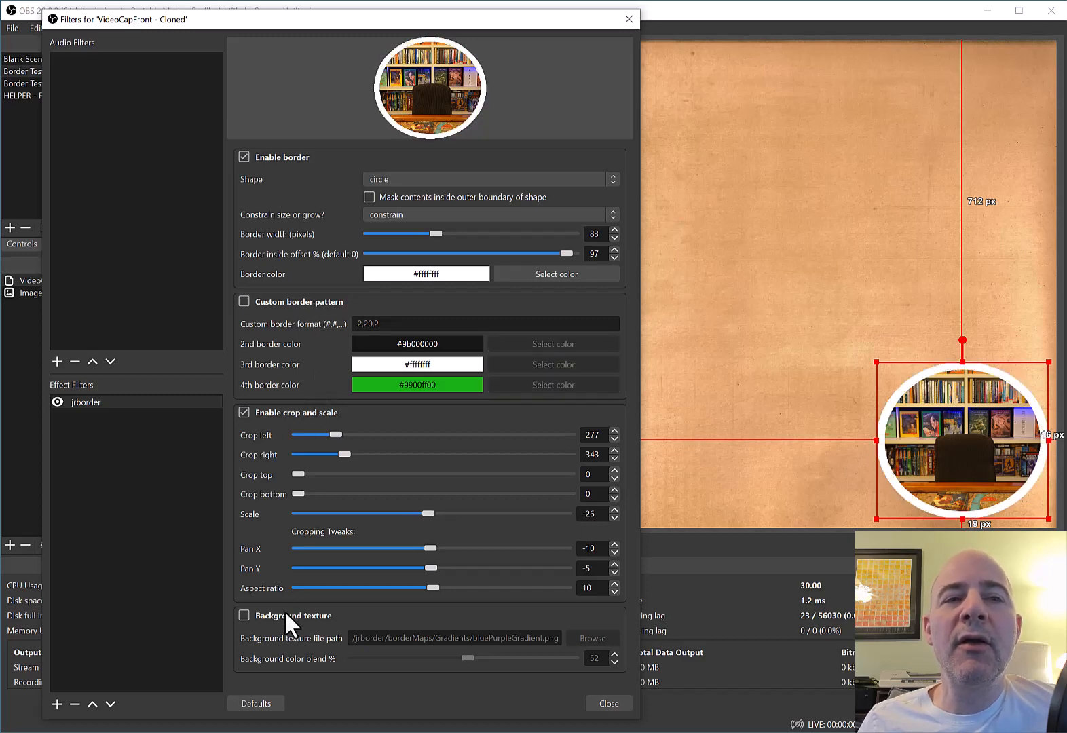
- Enable the background texture on the border, widen the border to 100 px and set the scale to 46
left_click(244, 616)
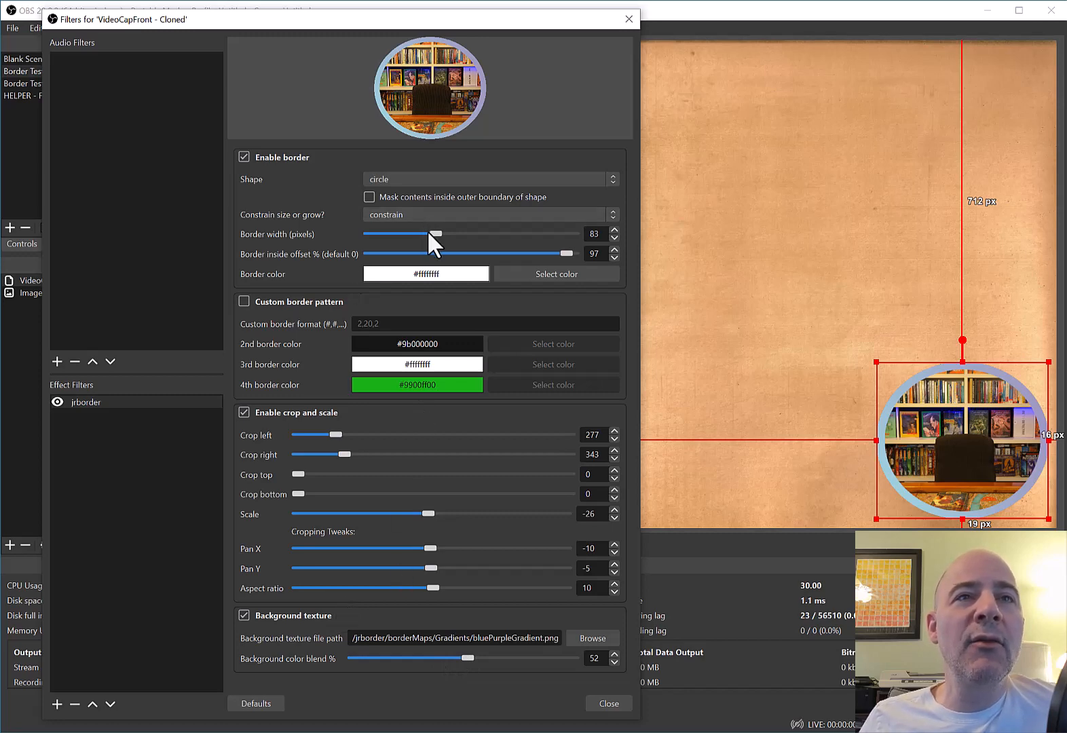
left_click_drag(434, 232, 448, 258)
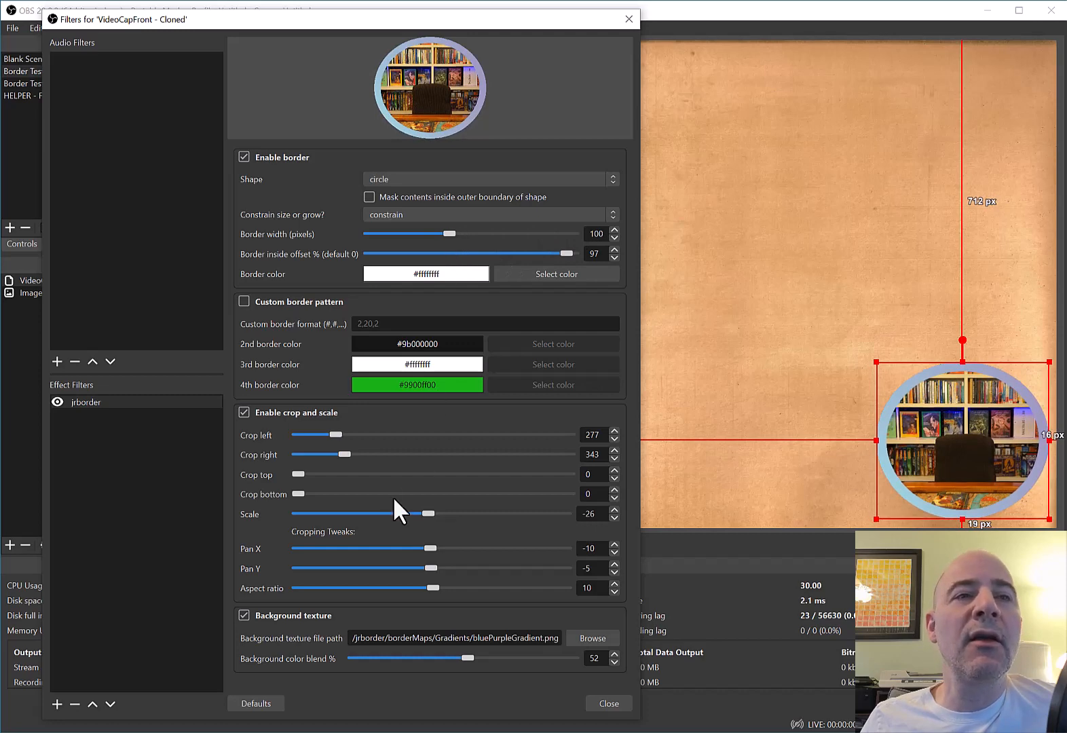
left_click_drag(427, 513, 437, 514)
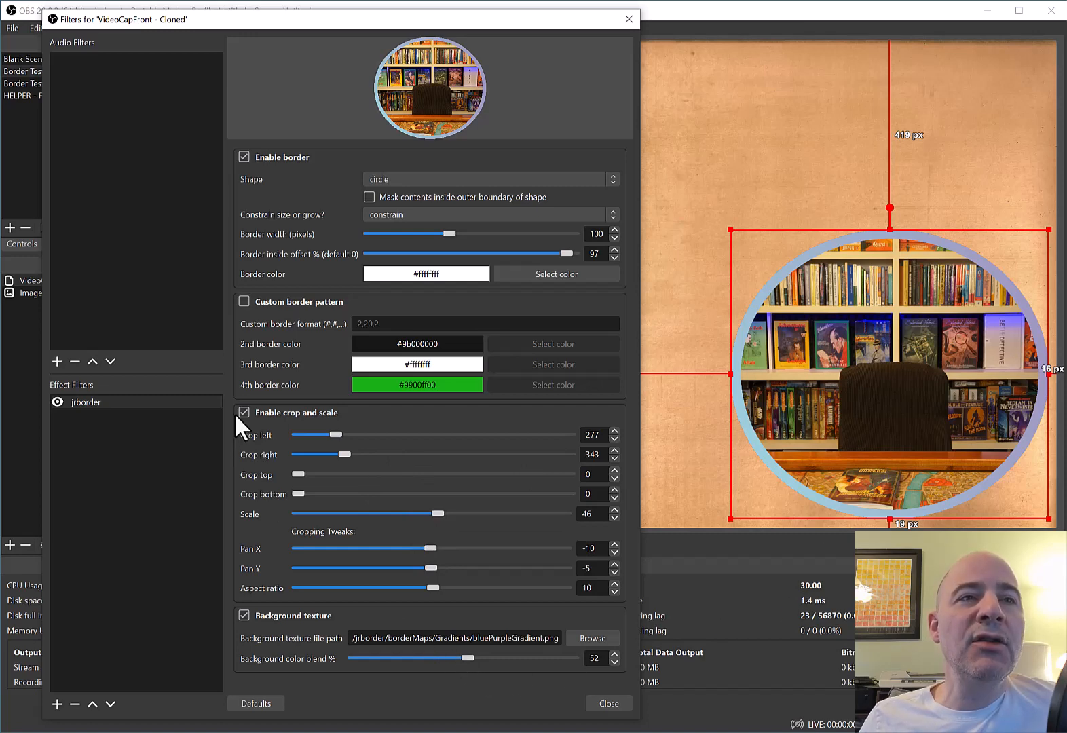
- Enable the custom border pattern over the texture and try the background color blend at 0% and 100%
left_click(244, 302)
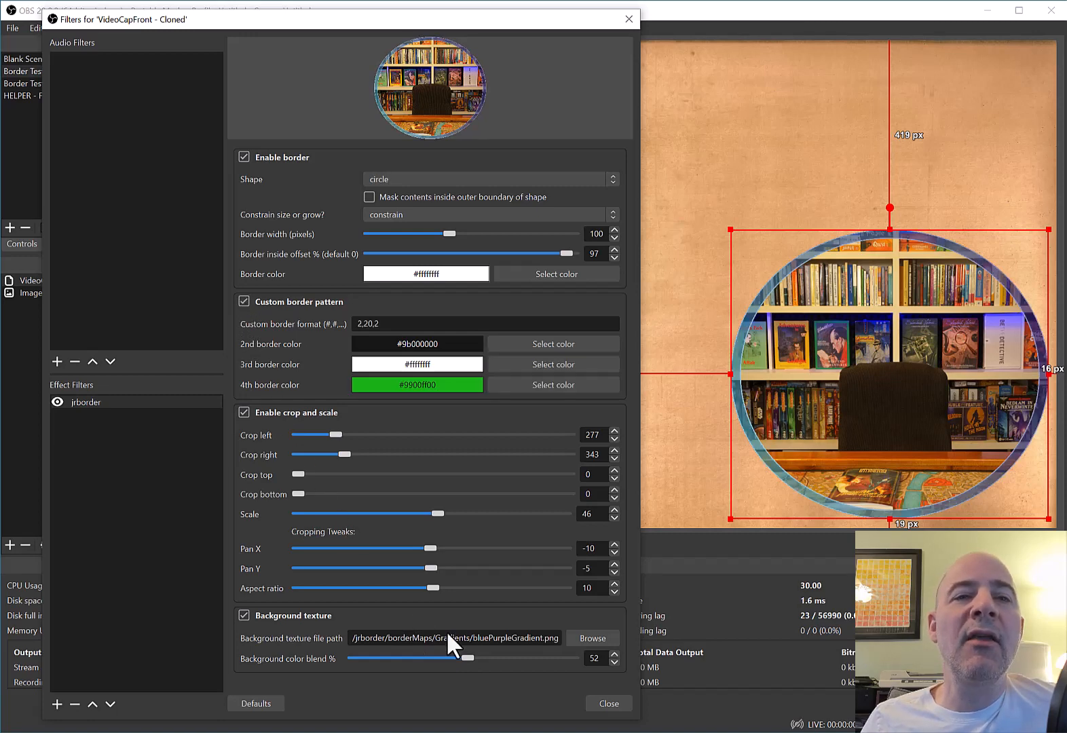
left_click_drag(461, 655, 370, 656)
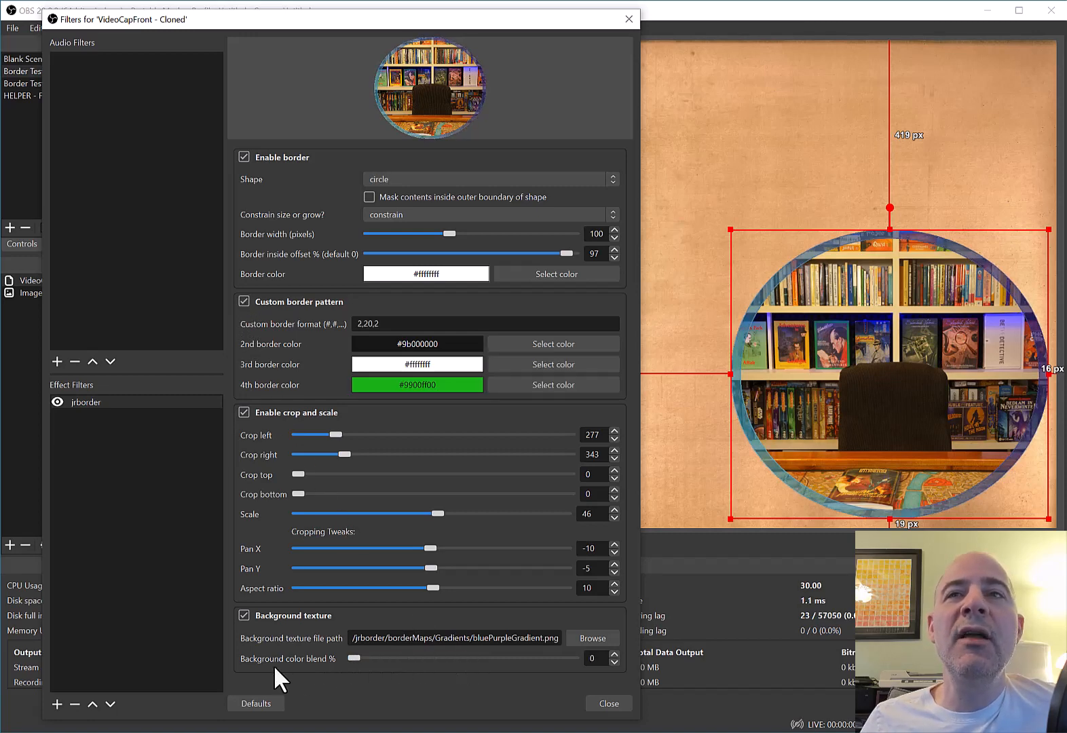
left_click_drag(247, 668, 618, 667)
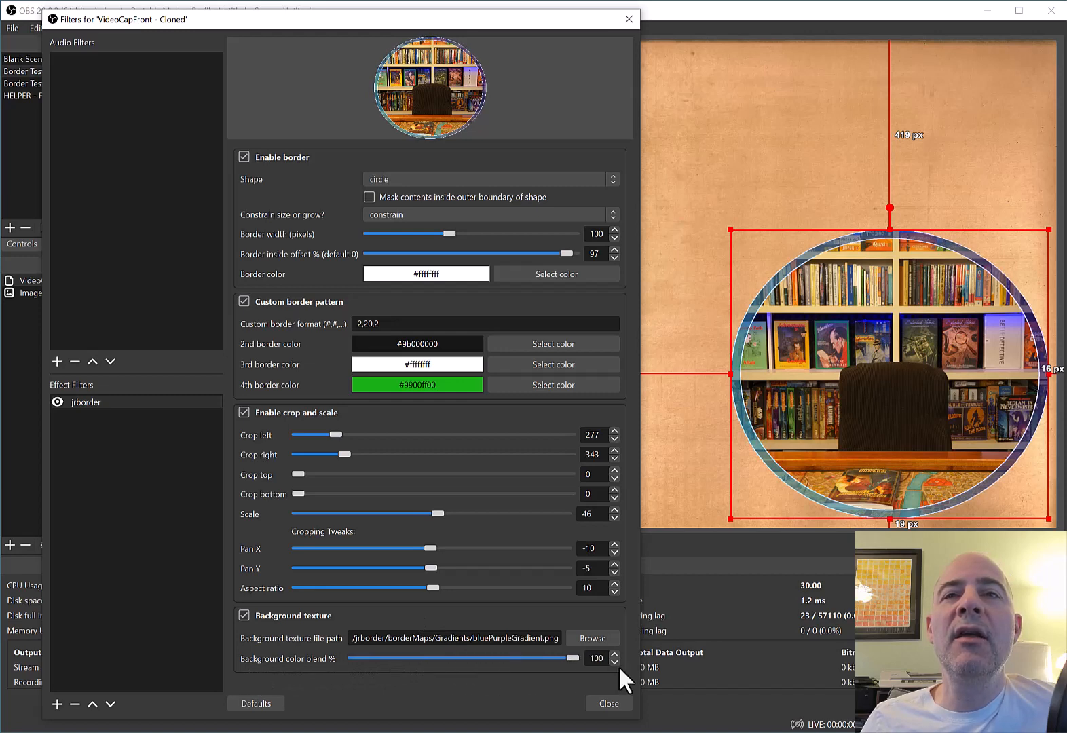
left_click_drag(572, 658, 562, 682)
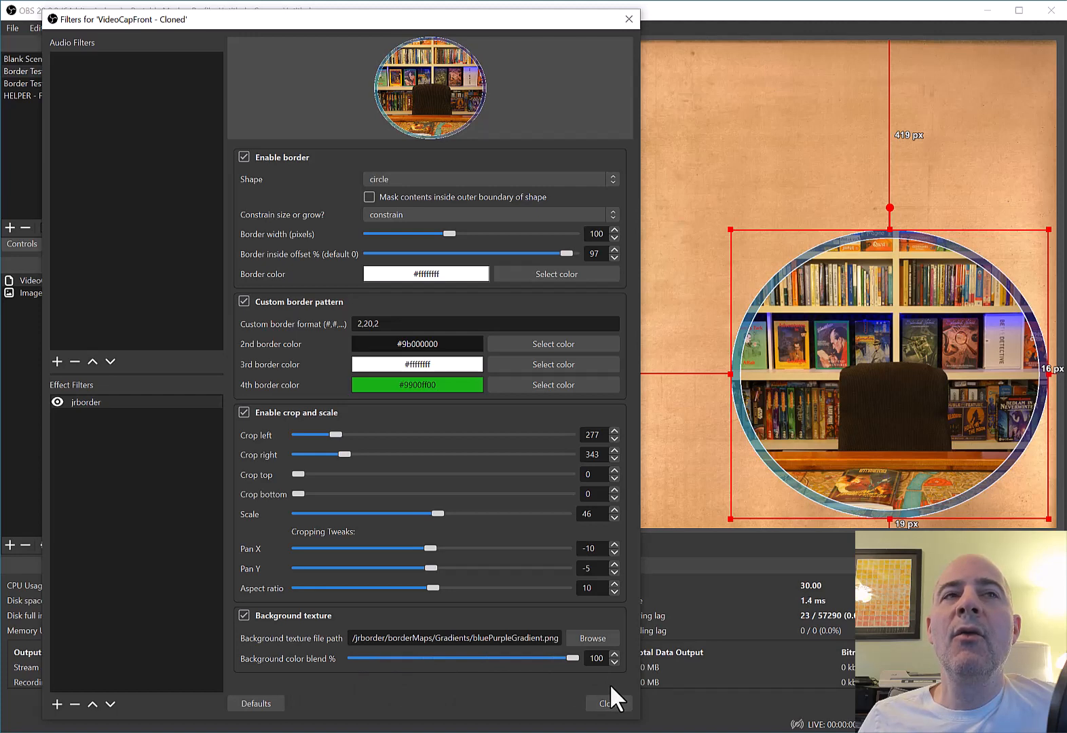
- Toggle masking of the contents inside the shape's outer boundary to compare, leaving it enabled
left_click(368, 197)
left_click(368, 197)
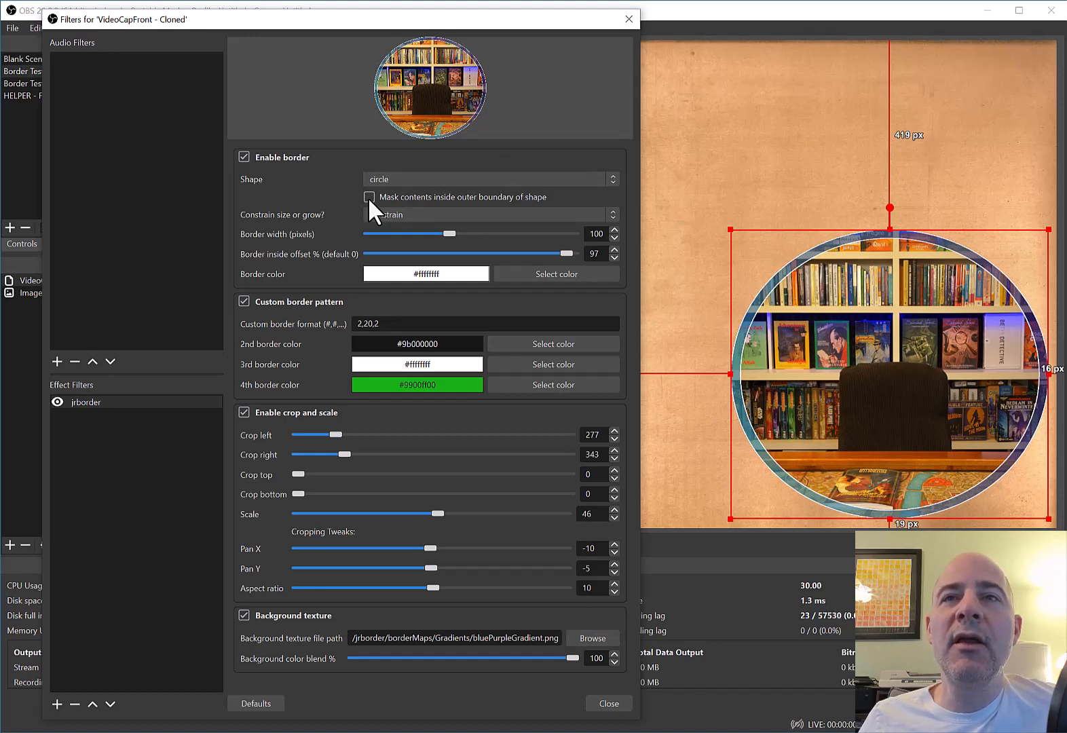
left_click(368, 197)
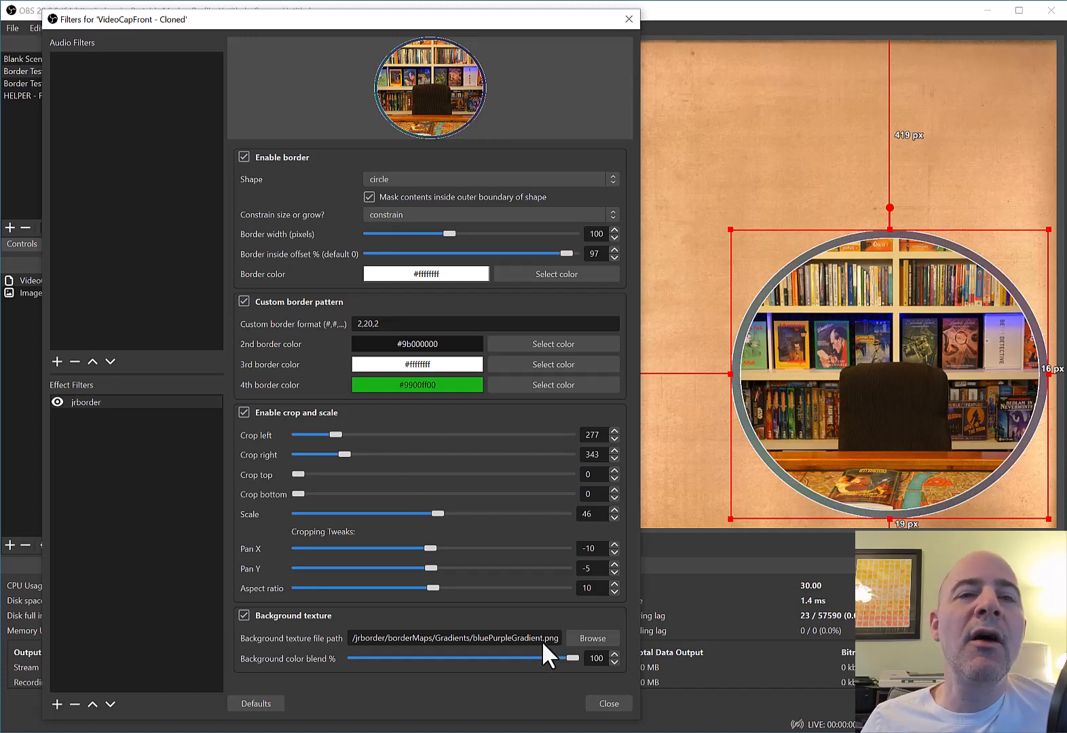
- Deselect the camera source in the preview and compare the masked border with the background color blend at 0% and 100%
left_click_drag(570, 658, 250, 670)
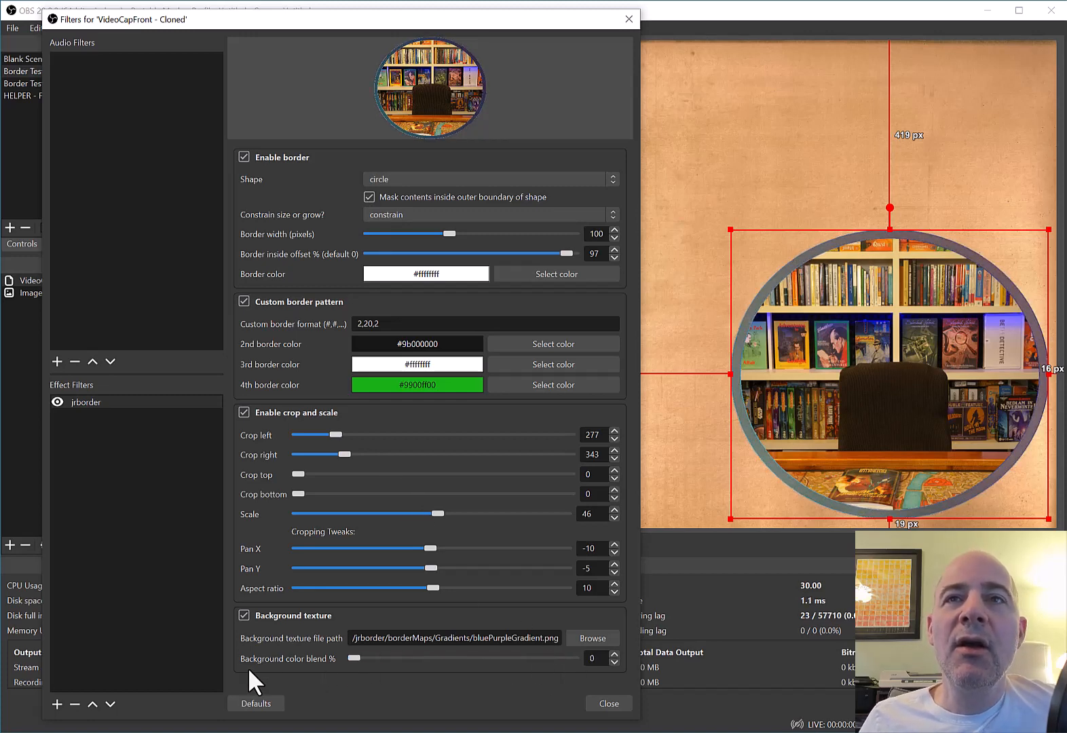
left_click(663, 358)
left_click_drag(360, 655, 601, 655)
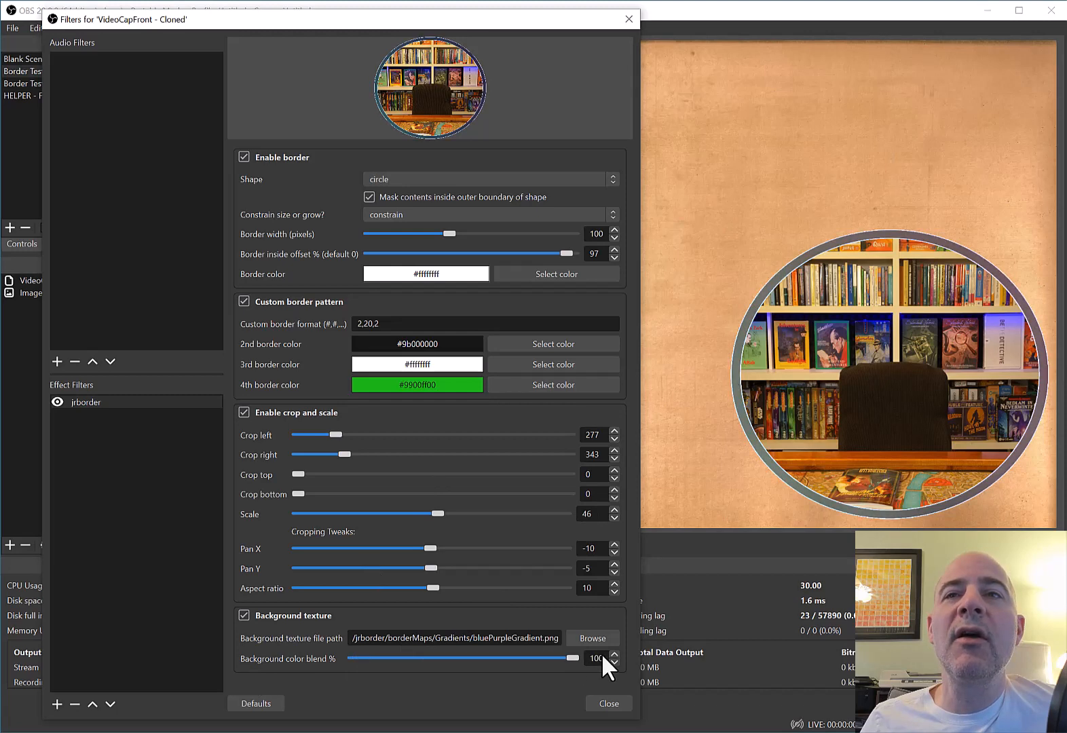
- Turn off the custom border pattern and set the background color blend to 39%
left_click(274, 298)
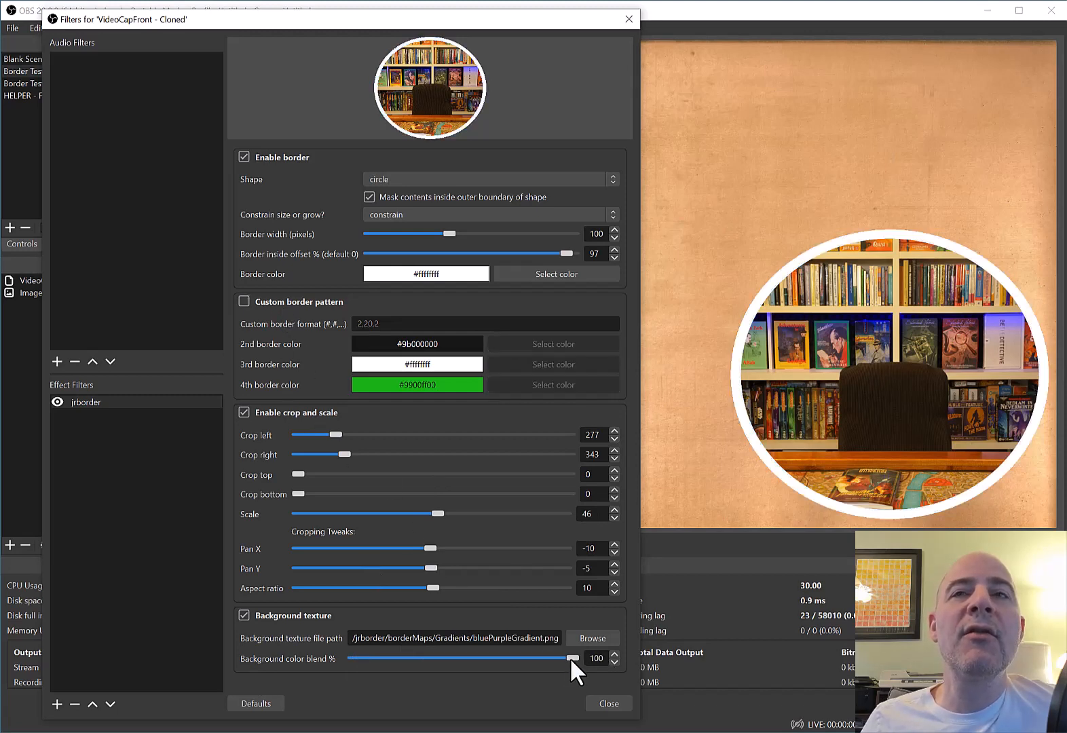
left_click_drag(569, 657, 437, 675)
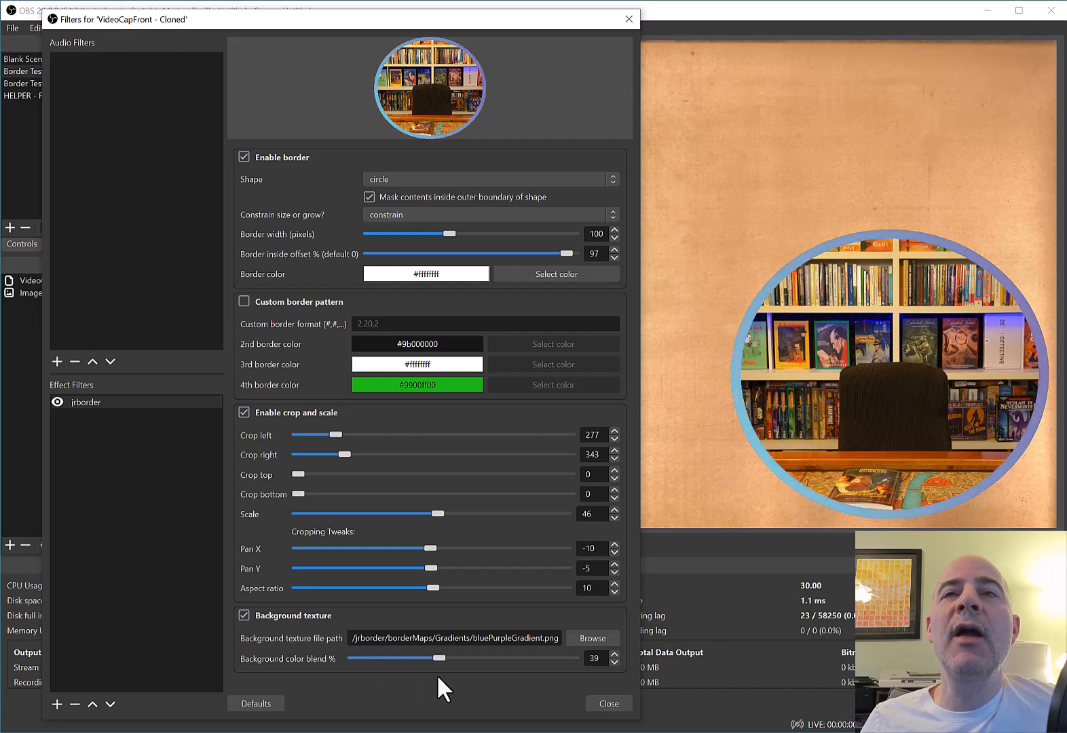
- Try a red (#ff0000) border color with the background color blend raised to 58%
left_click(545, 275)
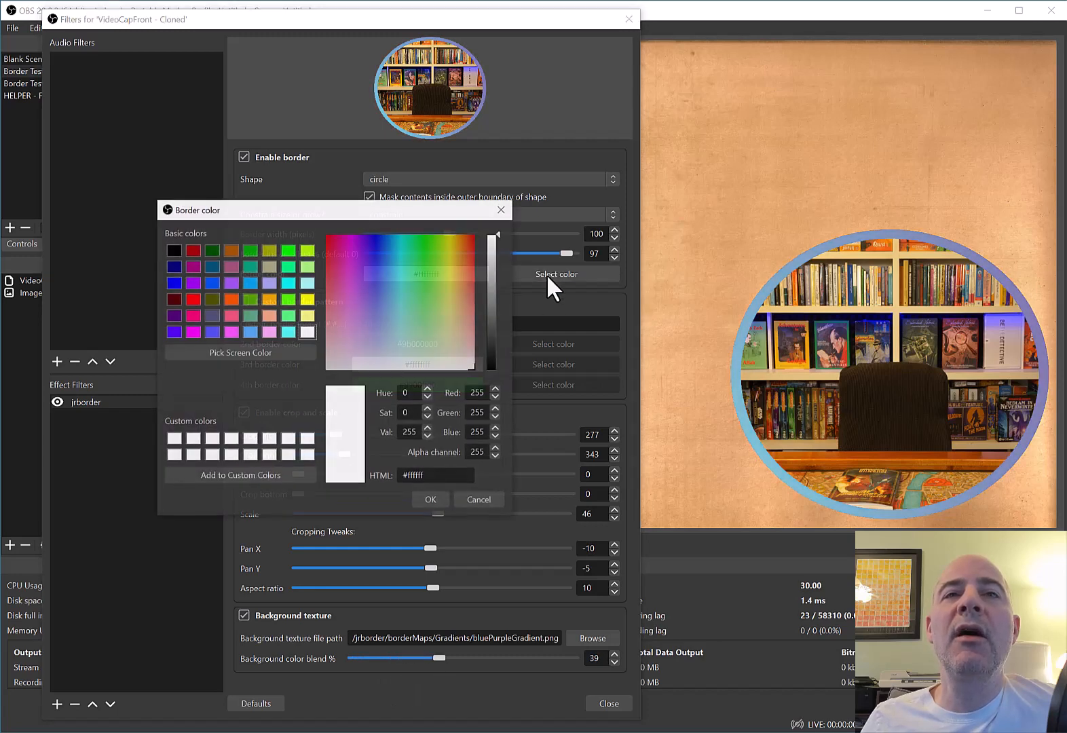
left_click(192, 299)
left_click(423, 498)
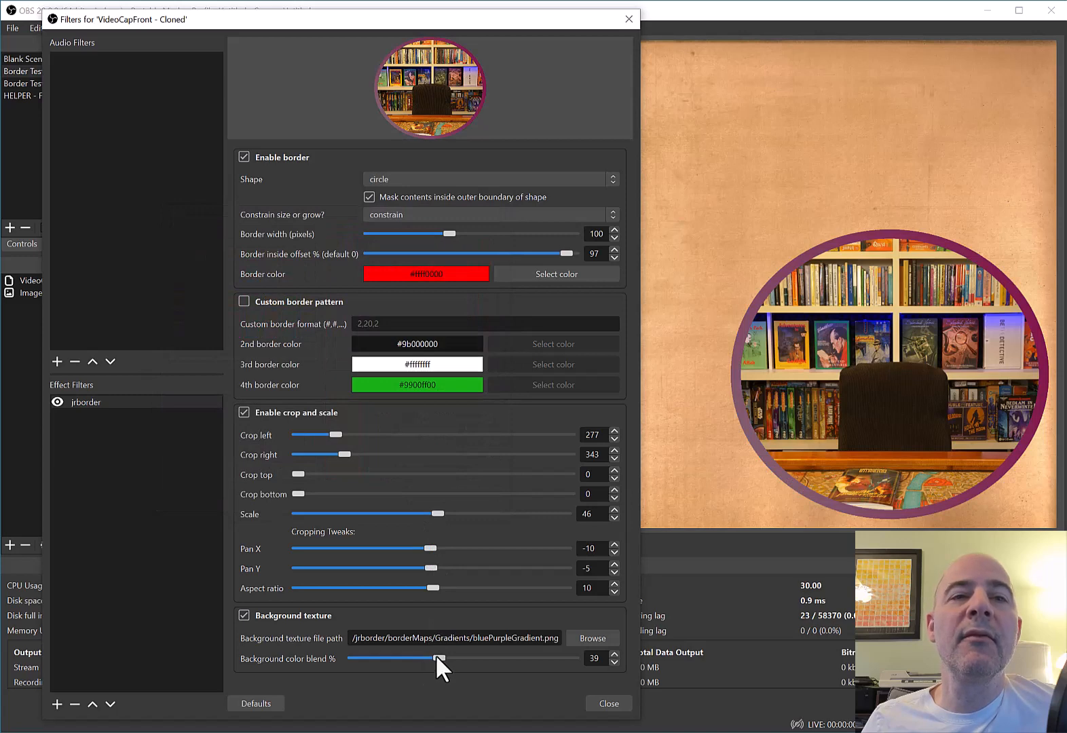
left_click_drag(436, 656, 479, 685)
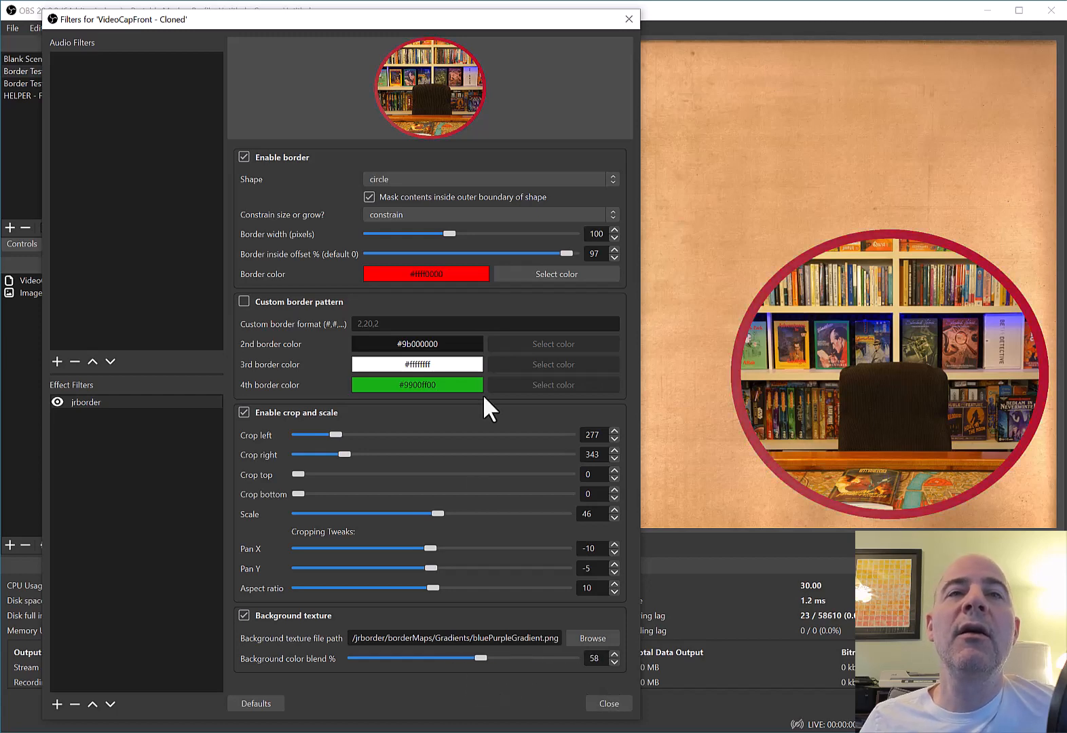
- Set the border color back to white and the background color blend to 50%
left_click(568, 271)
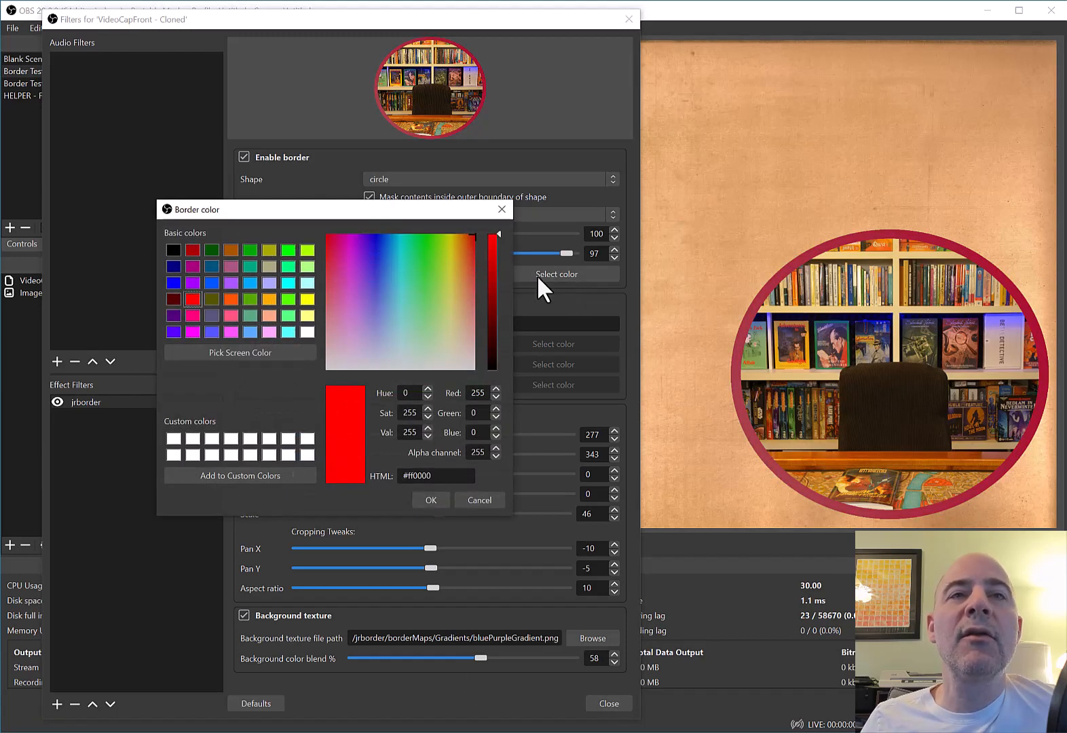
left_click(302, 333)
left_click(433, 500)
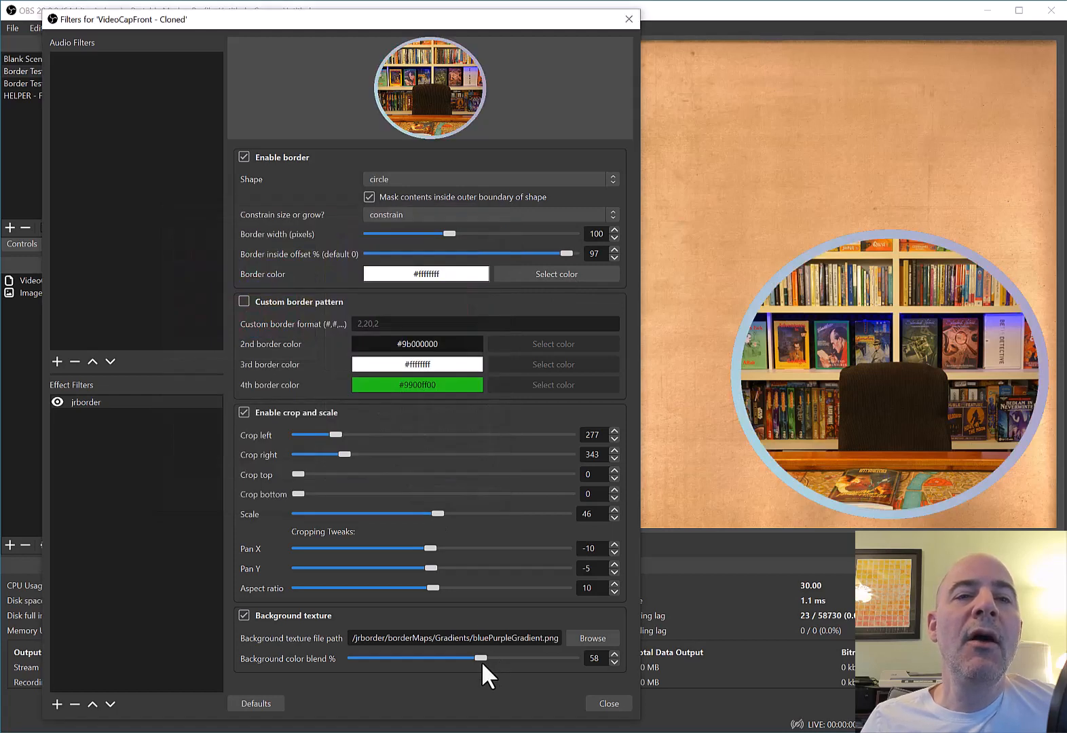
left_click_drag(477, 659, 462, 659)
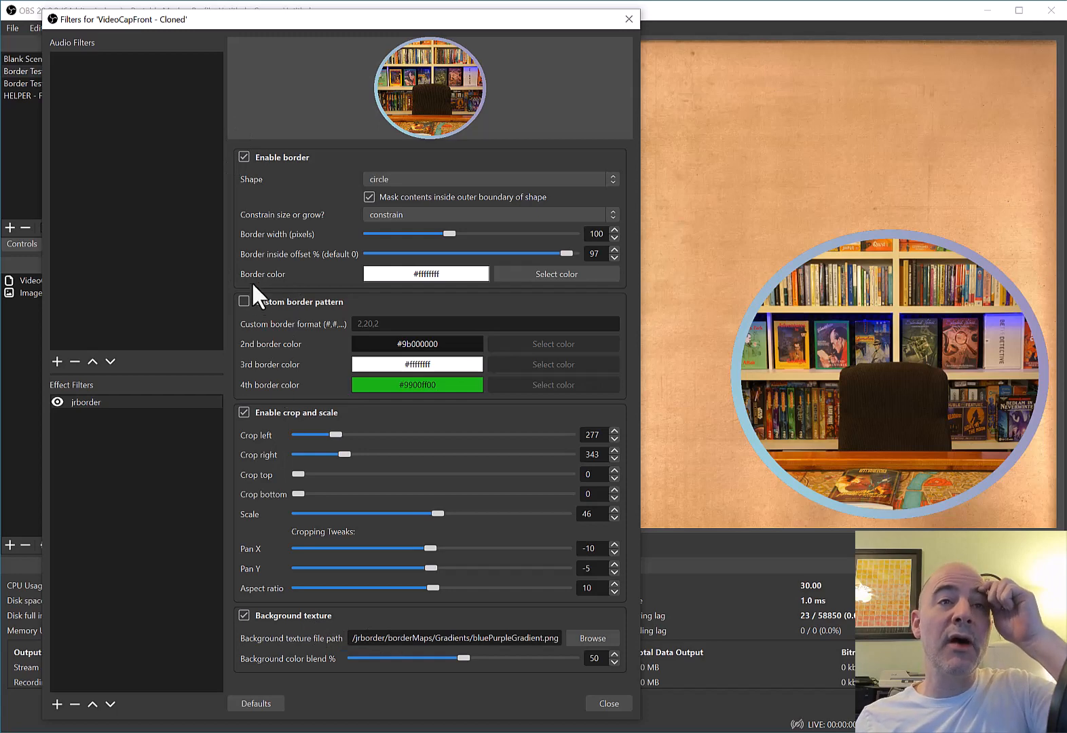
- Temporarily disable the border to set the Pan X cropping tweak to -36, and re-enable the border
left_click(243, 158)
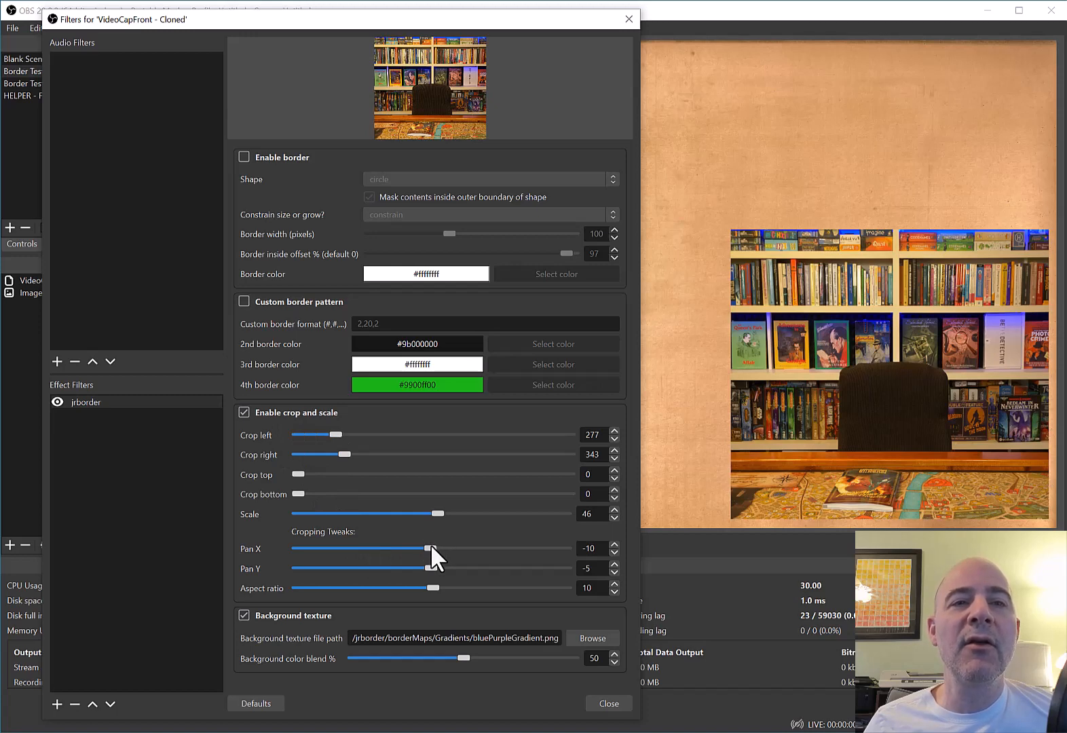
mouse_move(431, 547)
left_mouse_down()
mouse_move(406, 553)
mouse_move(410, 565)
mouse_move(427, 557)
left_mouse_up()
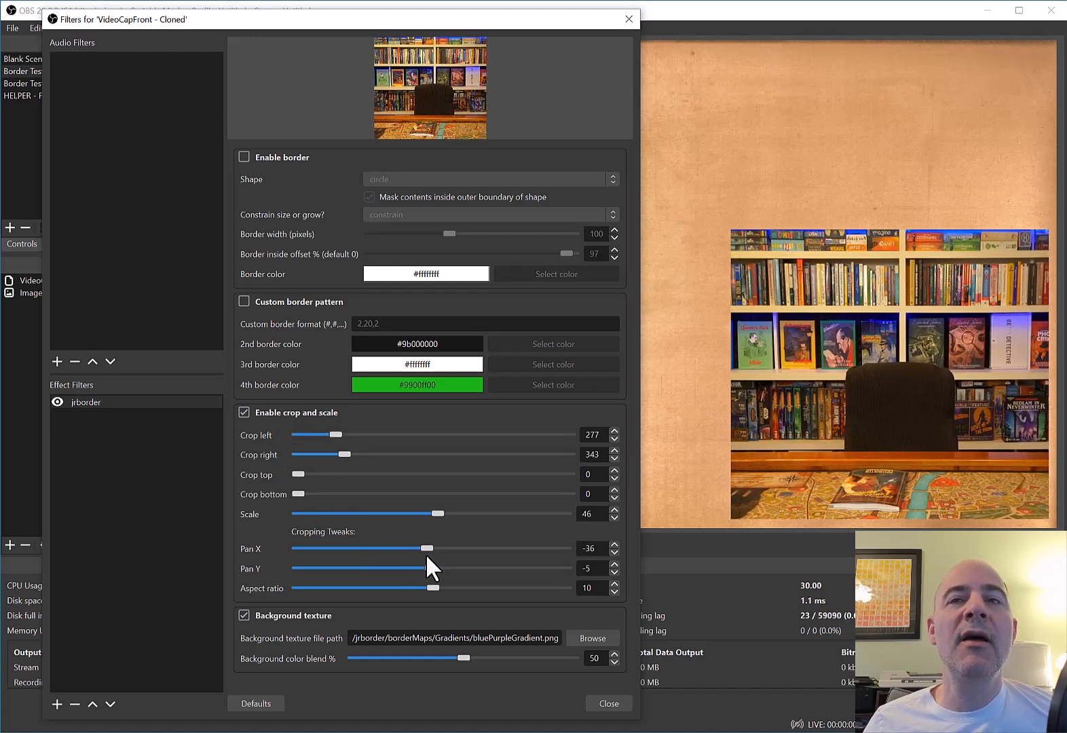
left_click(280, 157)
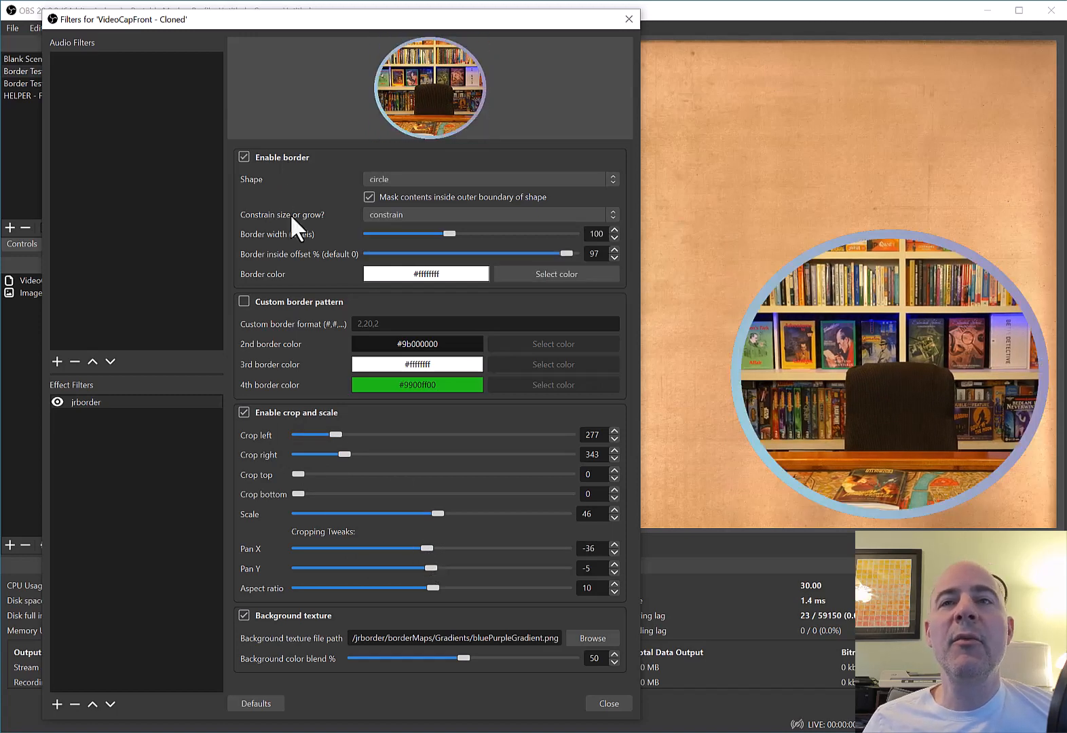
- Turn off the background texture and change the border shape to custom mask file
left_click(286, 614)
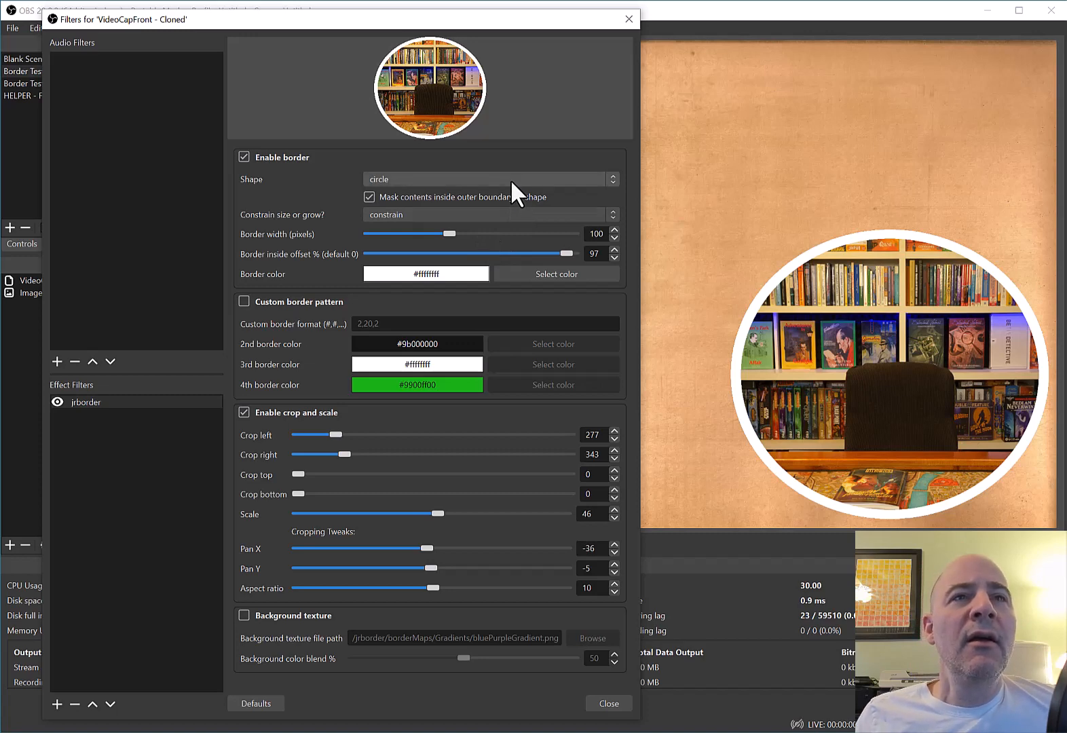
left_click(448, 180)
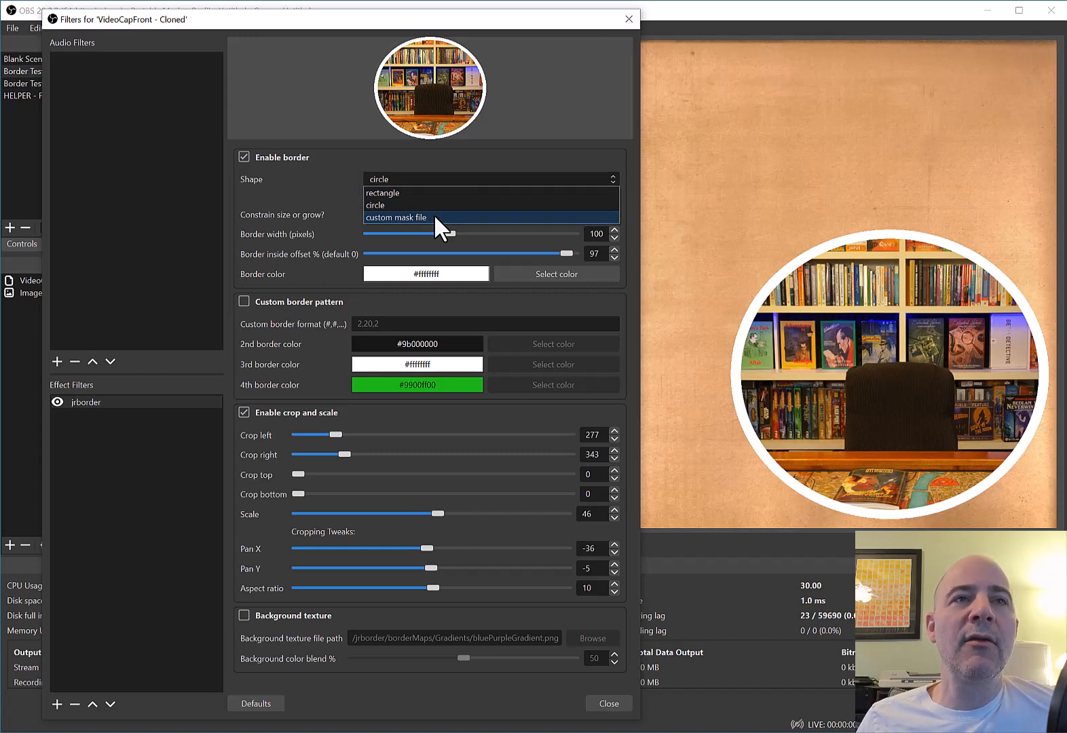
left_click(435, 216)
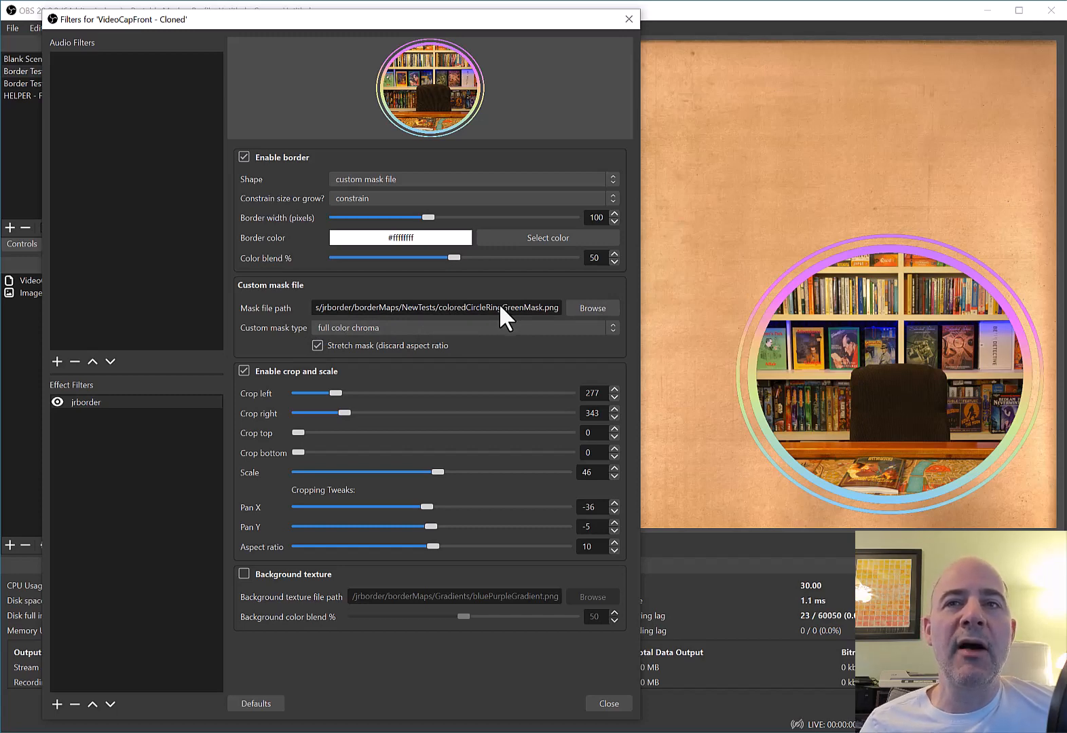
- Try the black vs white and 2-bit alpha custom mask types, and restore full color chroma
left_click(428, 325)
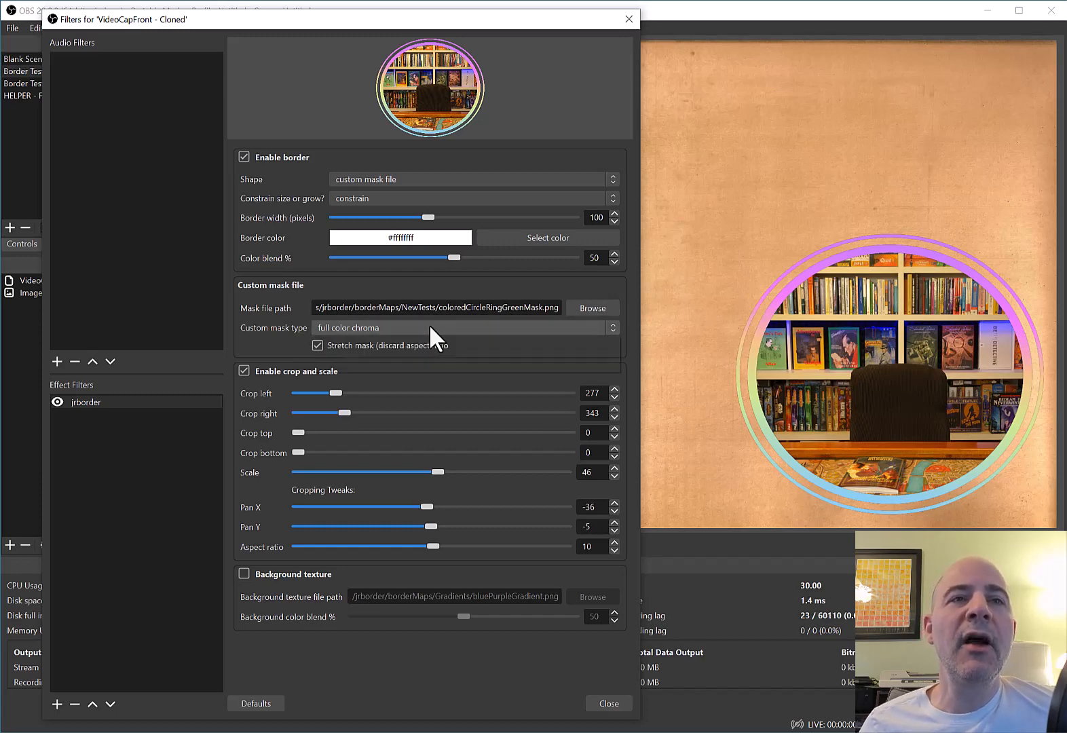
left_click(392, 327)
left_click(392, 326)
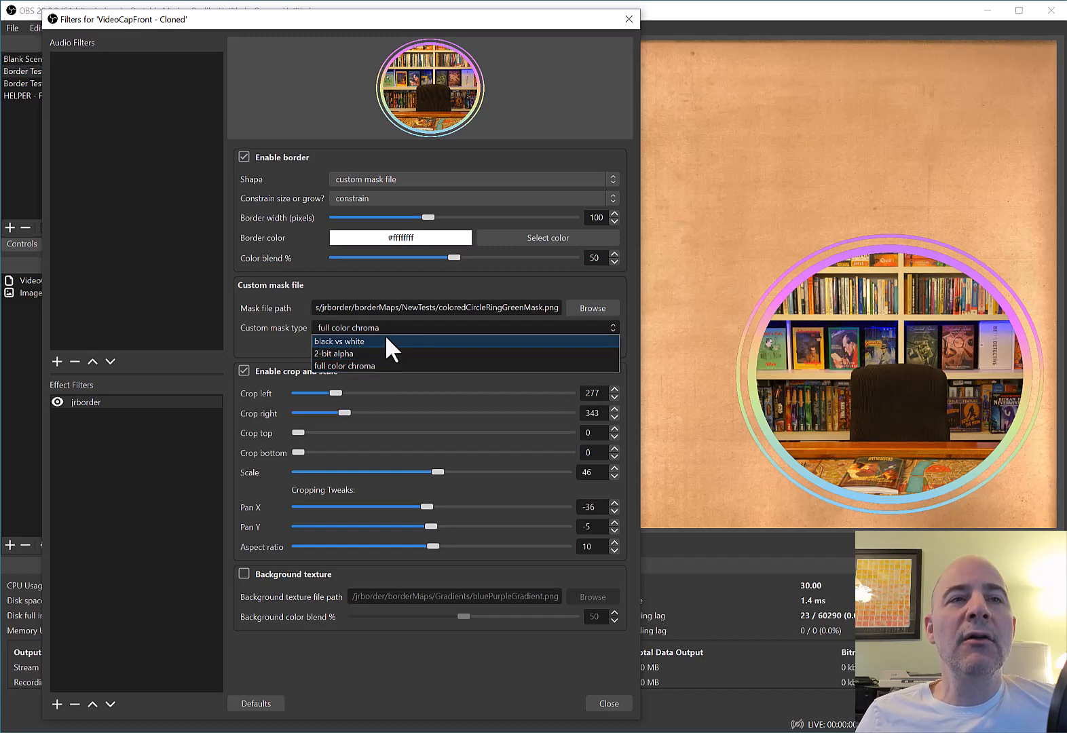
left_click(387, 330)
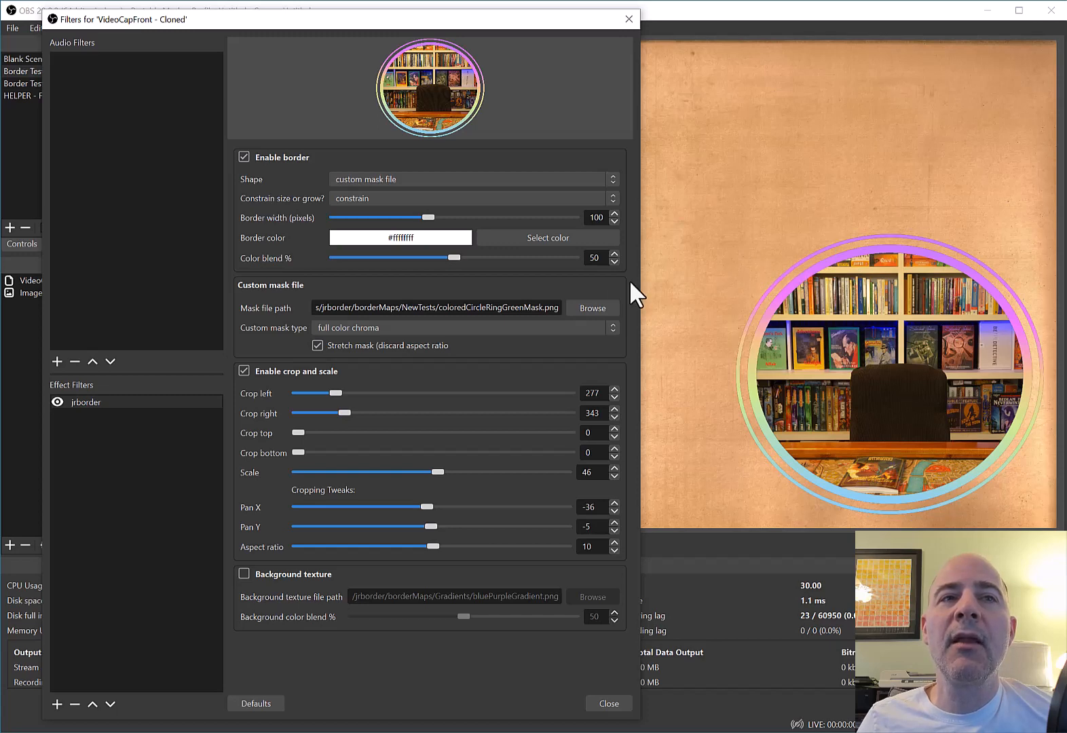
left_click(566, 325)
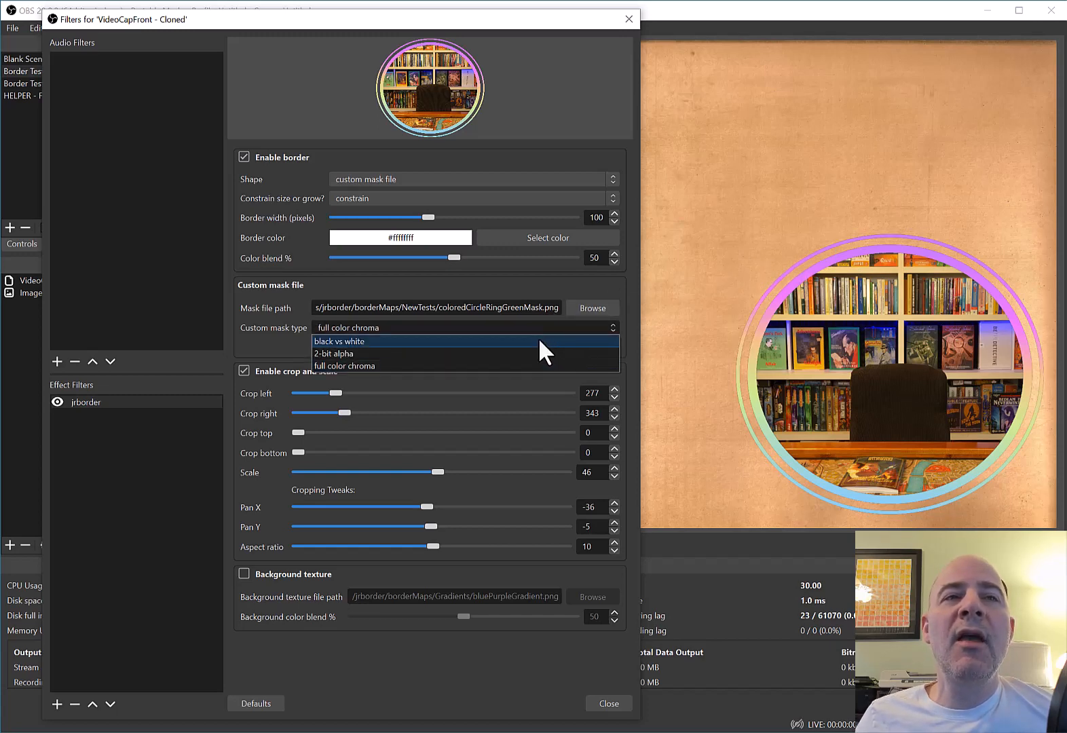
left_click(538, 341)
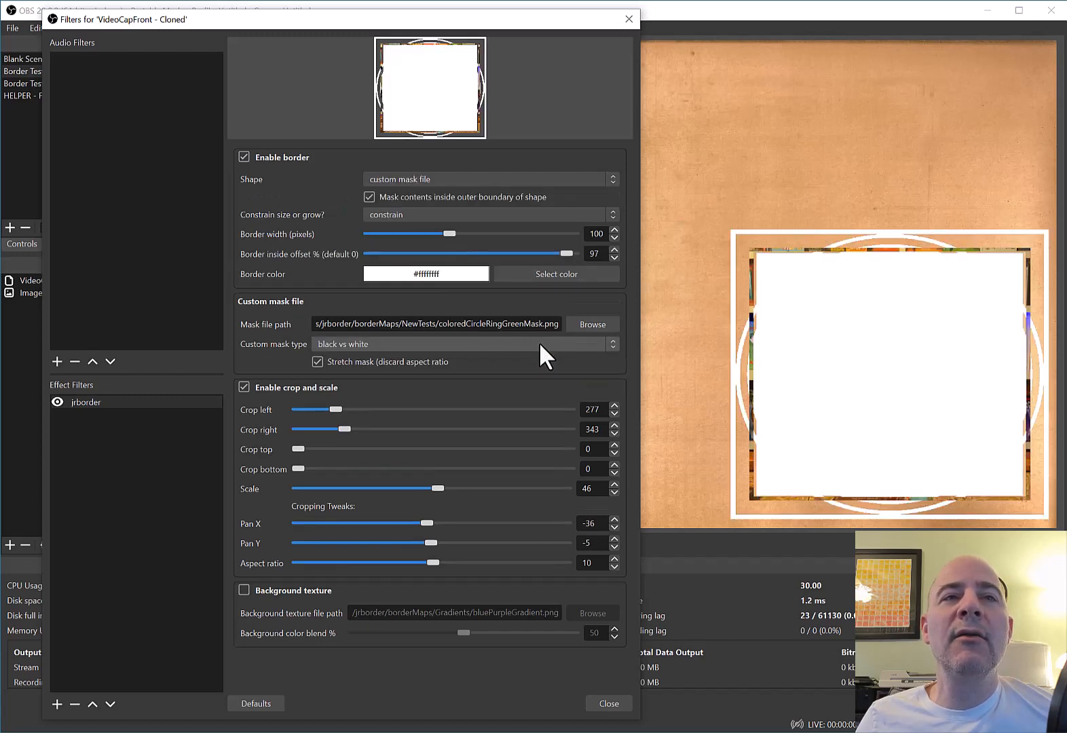
left_click(539, 343)
left_click(531, 368)
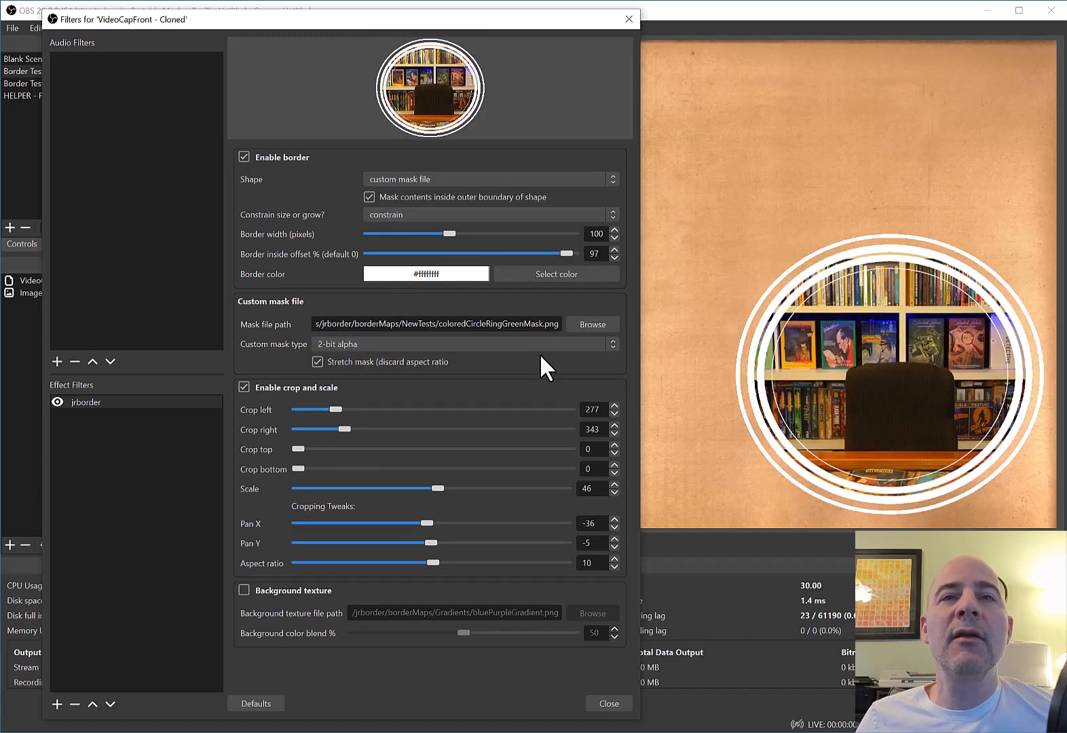
left_click(535, 343)
left_click(516, 381)
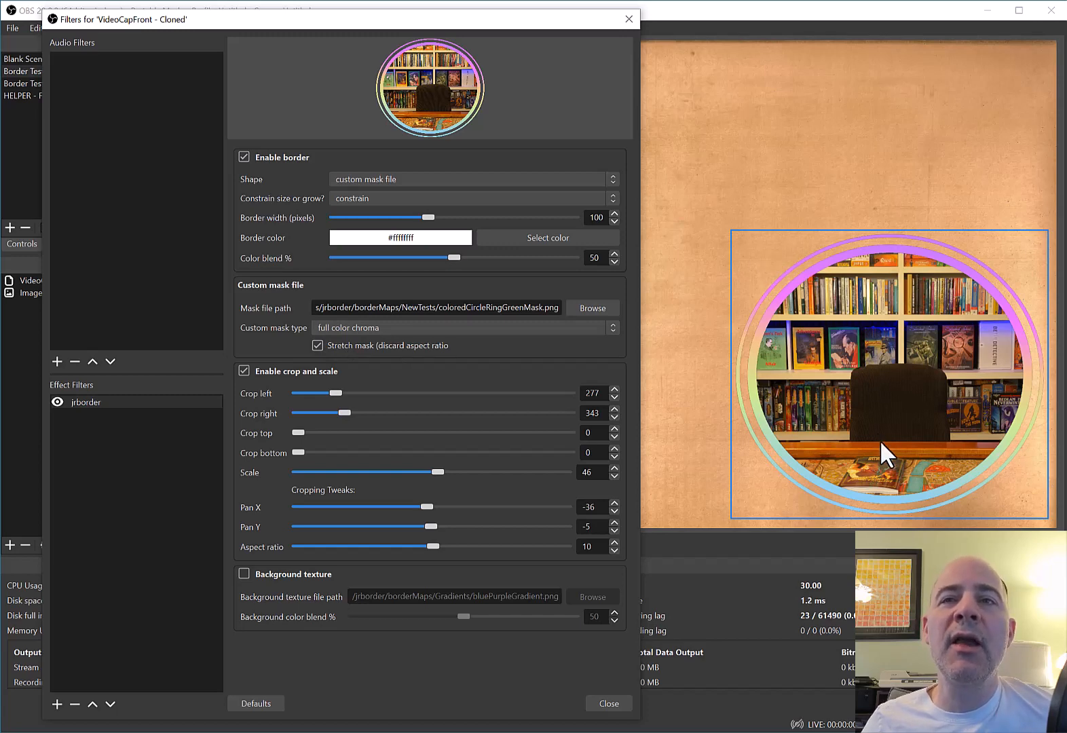
- Load Half-Rounded-Square.png from the NewTests folder as the custom mask file
left_click(587, 310)
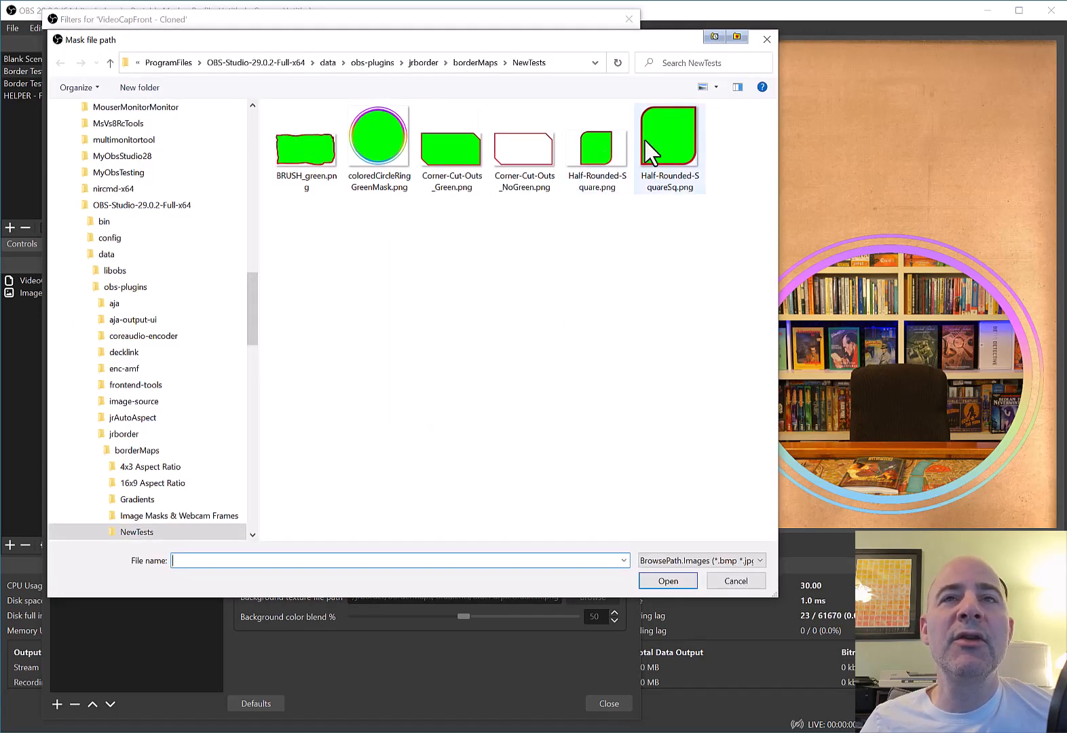
double_click(597, 154)
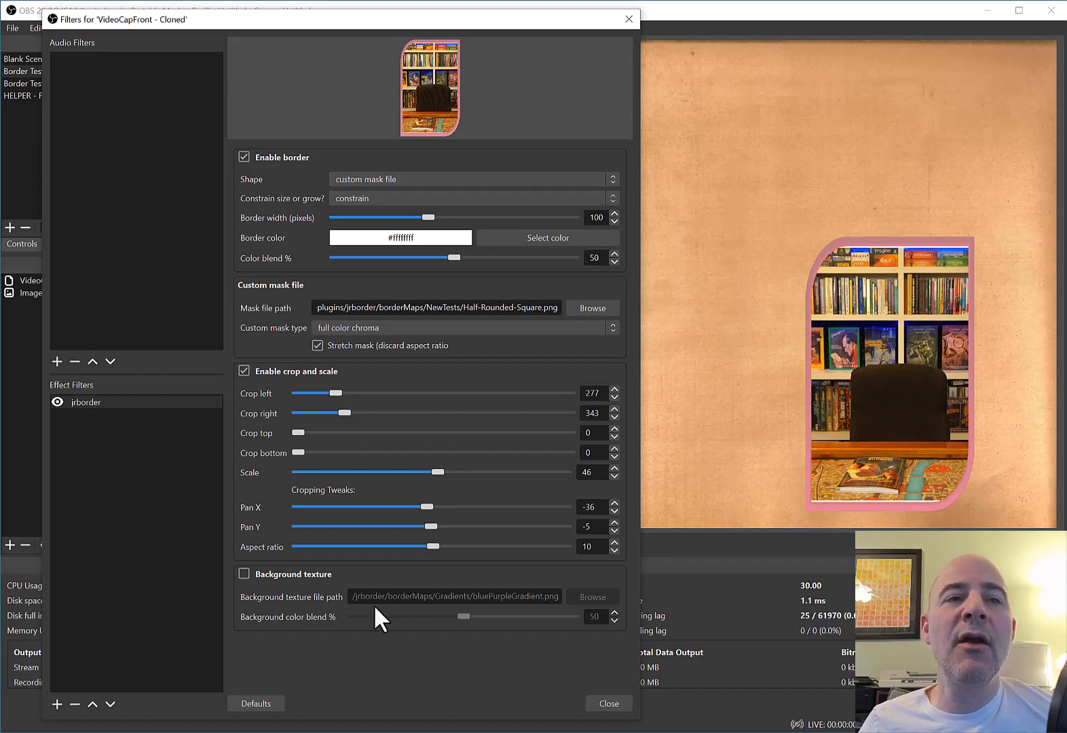
- Enable the background texture with a 67% background color blend and set the border's color blend to 55%
left_click(315, 571)
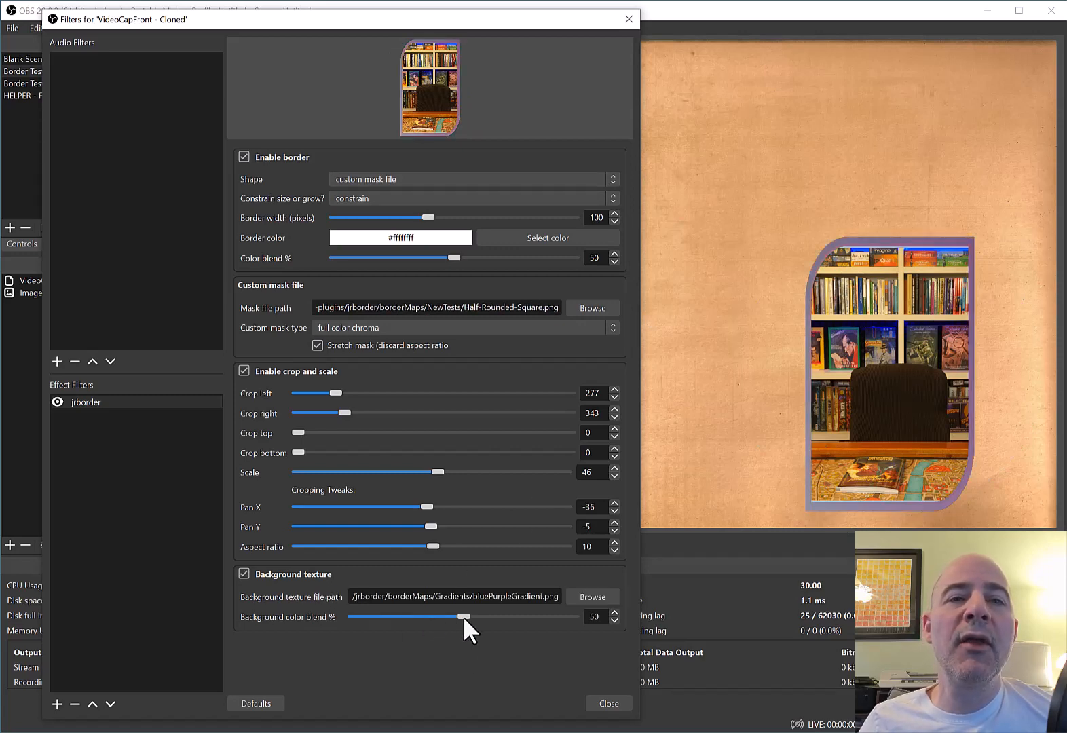
left_click_drag(463, 616, 498, 624)
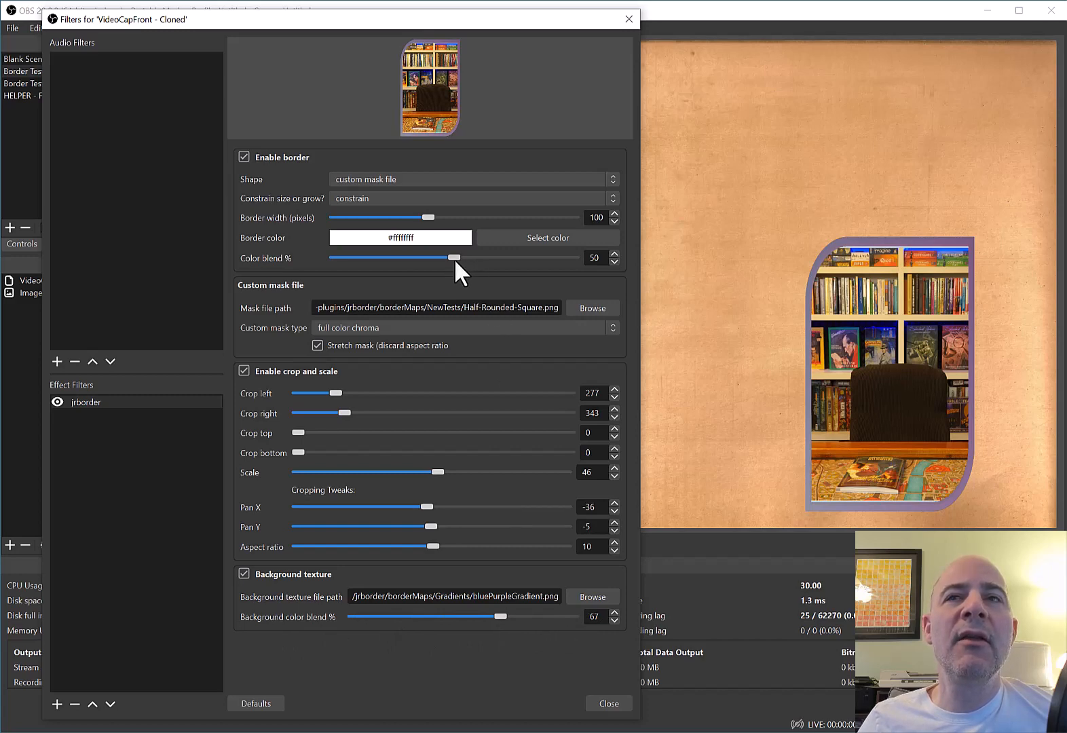
mouse_move(454, 258)
left_mouse_down()
mouse_move(337, 271)
mouse_move(573, 270)
mouse_move(467, 274)
left_mouse_up()
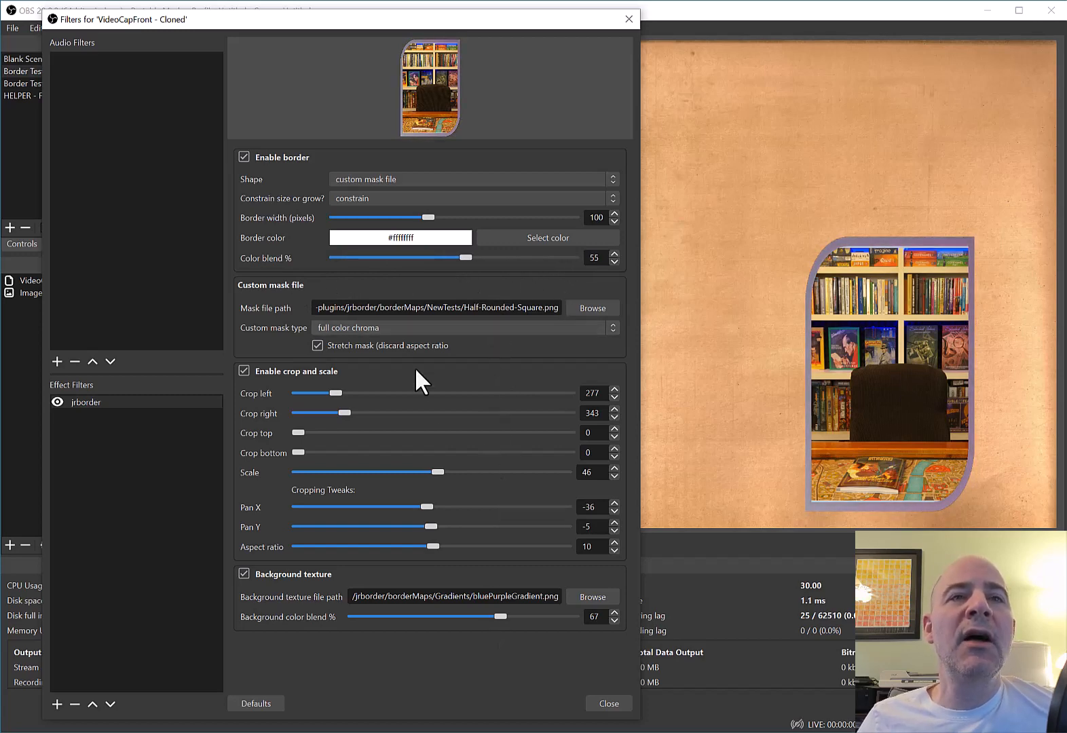
- Load 4x3 Very Rounded.png from the 4x3 Aspect Ratio folder and set its mask type to black vs white
left_click(591, 308)
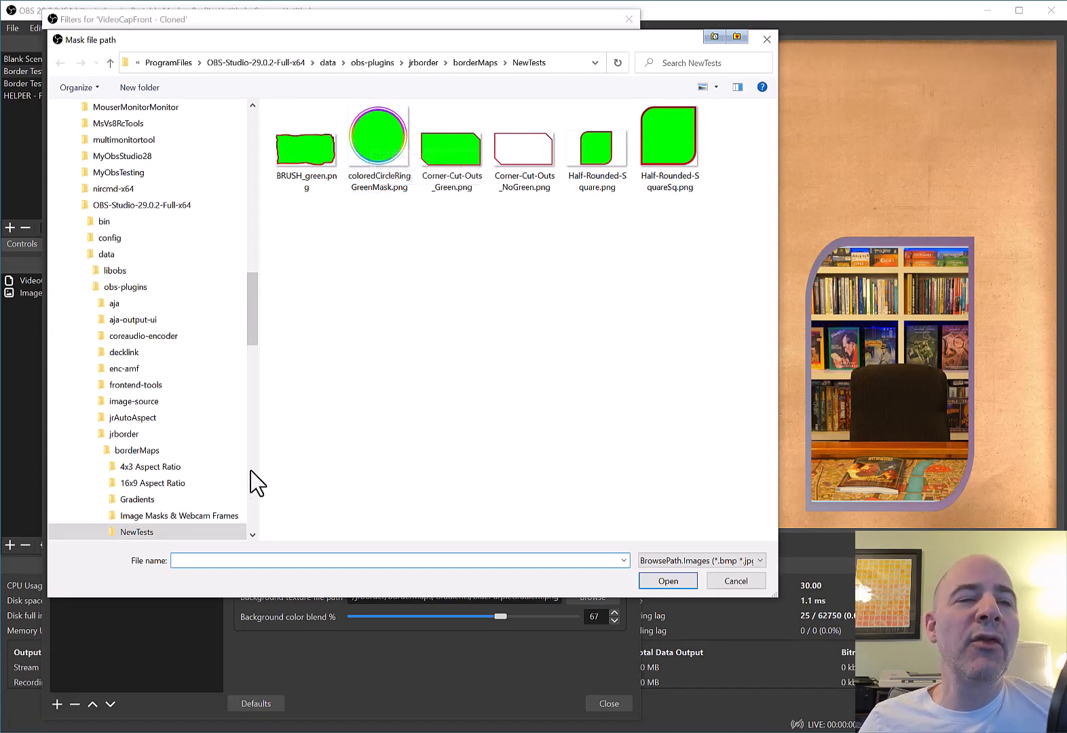
left_click(183, 472)
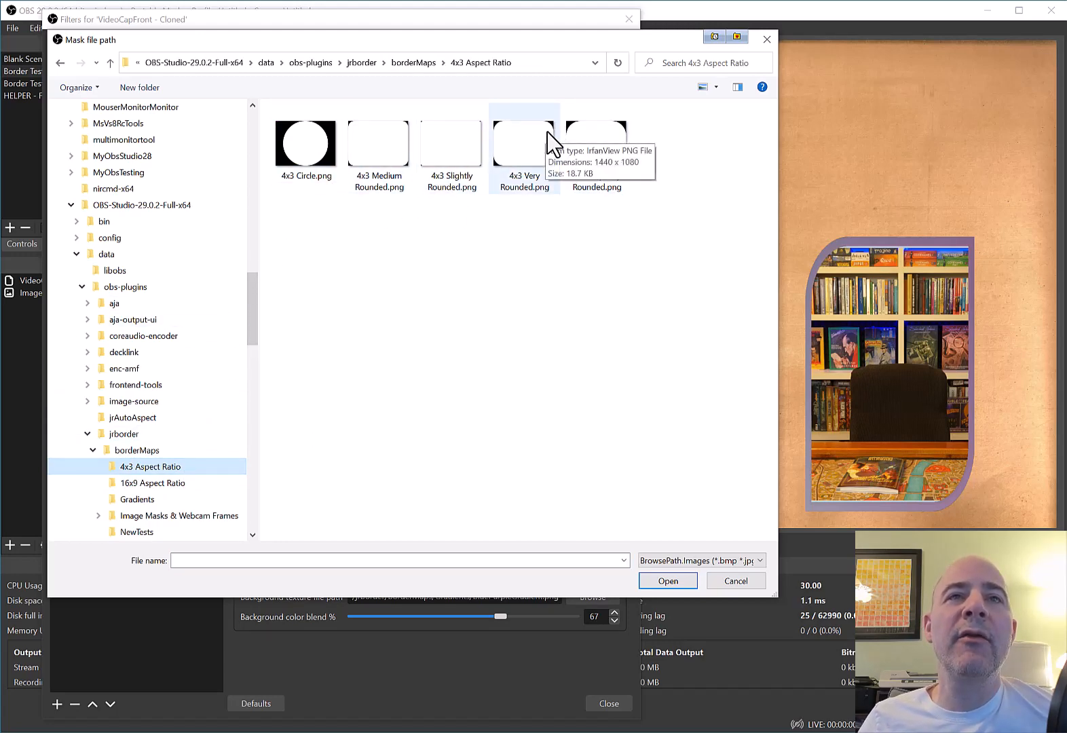
double_click(515, 144)
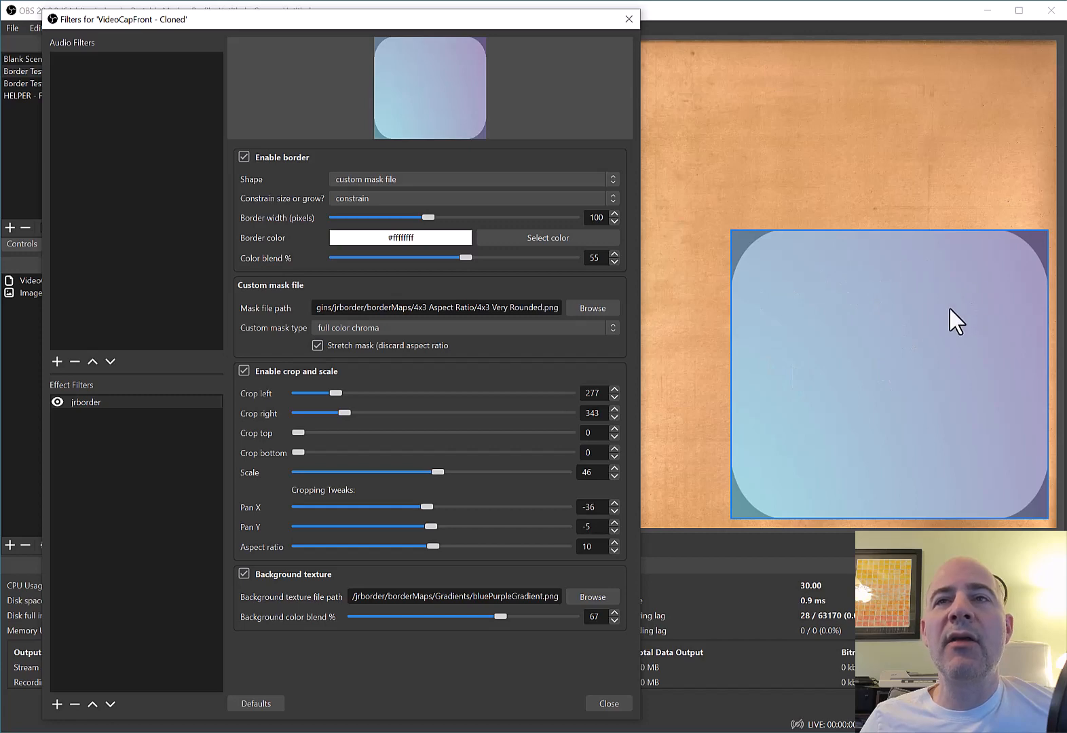
left_click(487, 328)
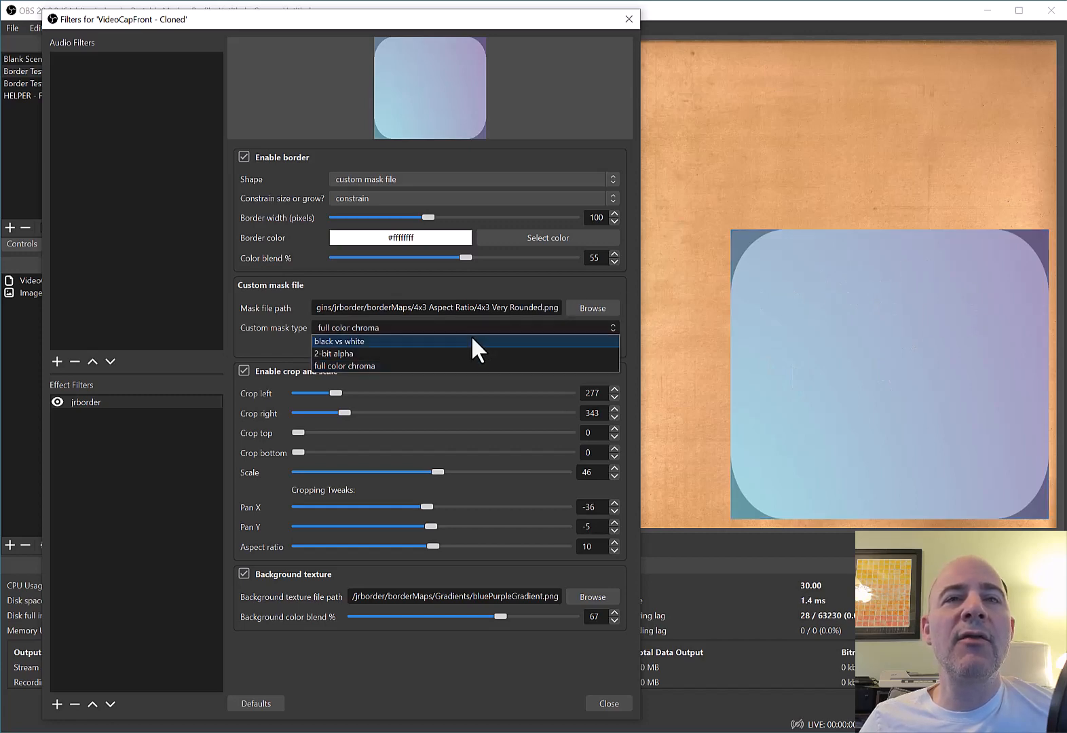
left_click(471, 339)
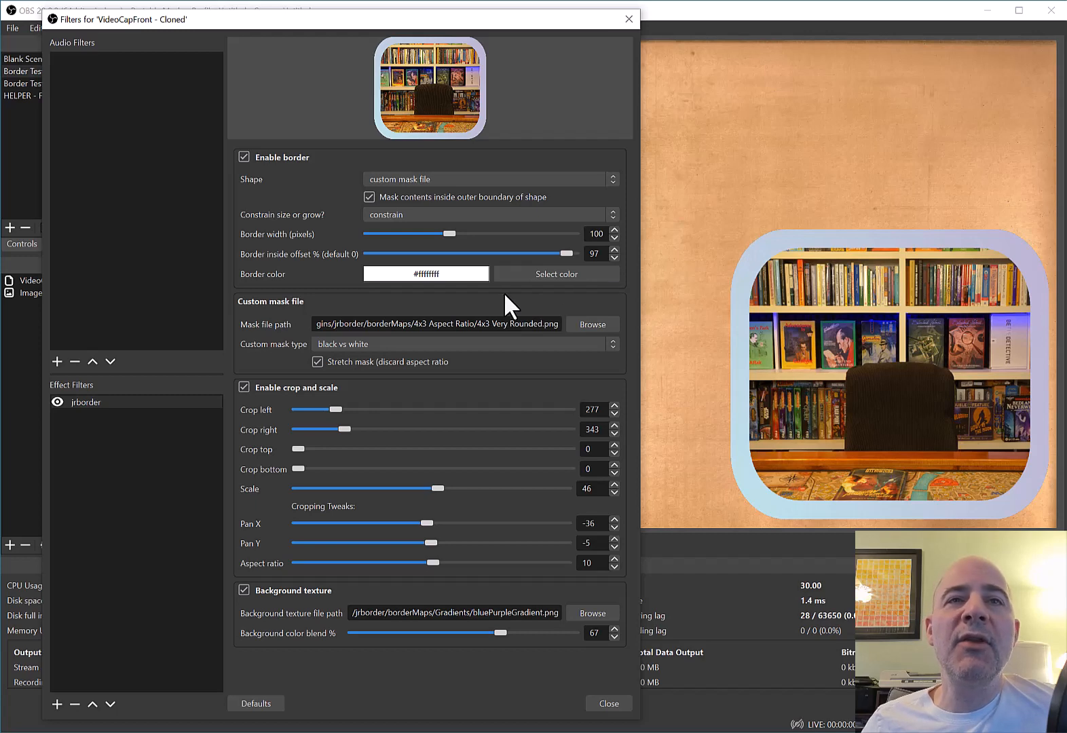
- Load coloredCircleRingGreenMask.png as a full color chroma mask and set the border width to 54 pixels
left_click(588, 324)
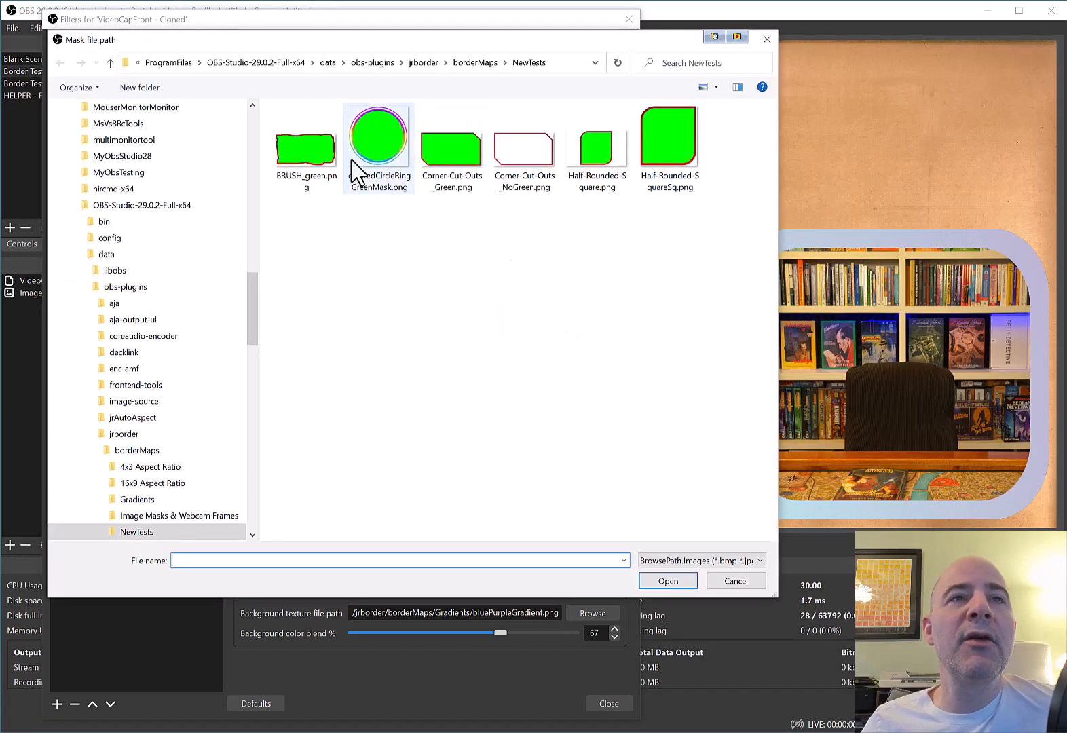
double_click(371, 141)
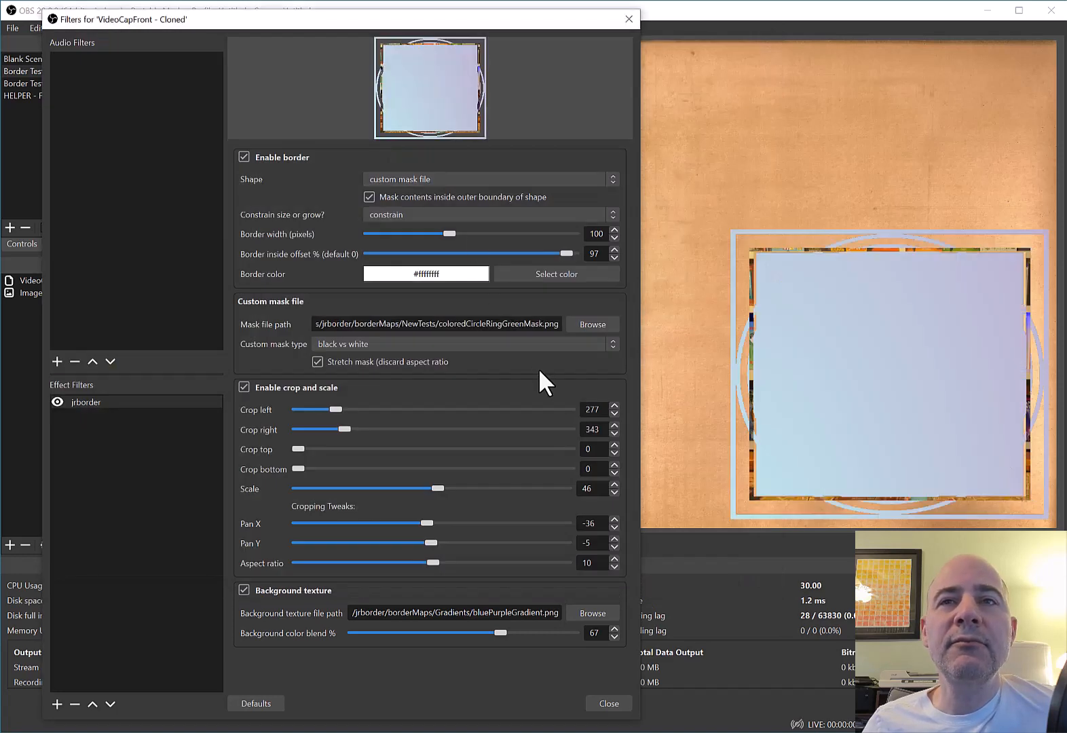
left_click(467, 346)
left_click(395, 384)
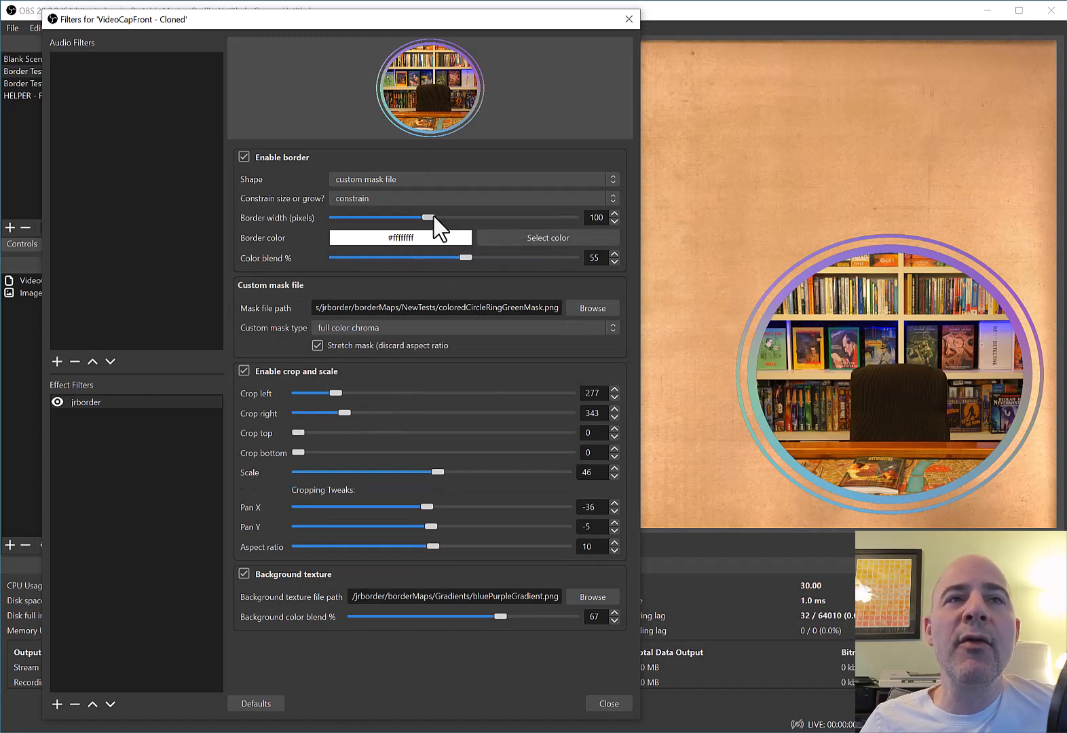
left_click_drag(433, 216, 385, 256)
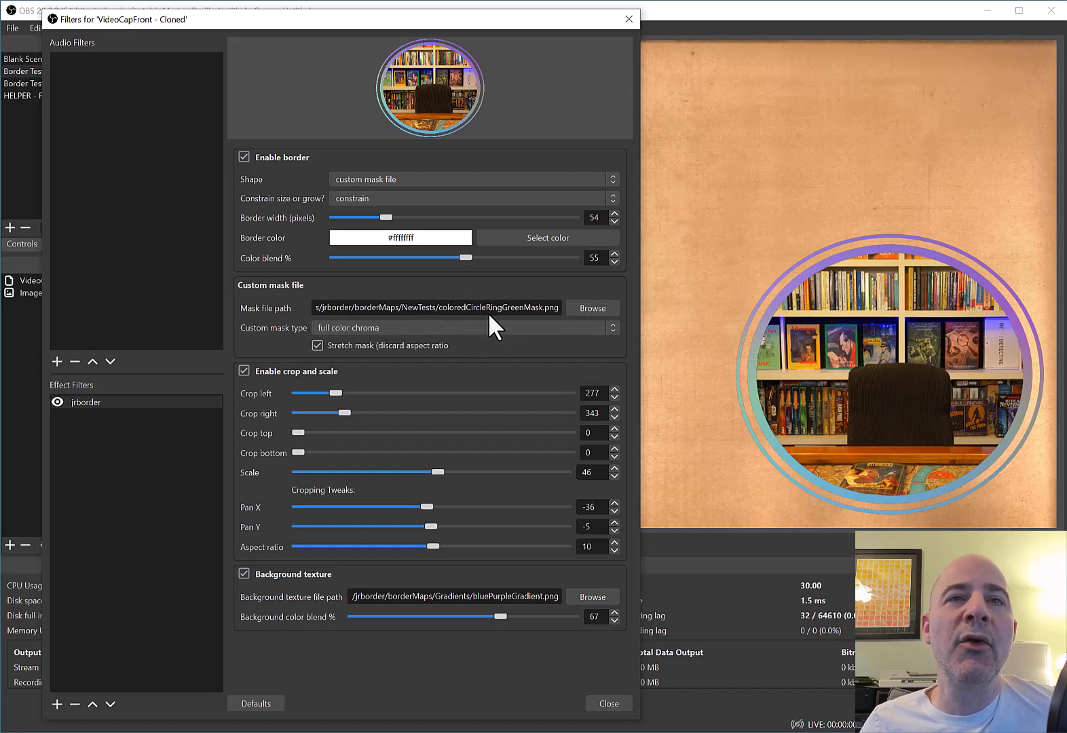
- Load 4x3 Medium Rounded.png from the 4x3 Aspect Ratio folder as a black vs white mask and set the border width to 32 pixels
left_click(590, 308)
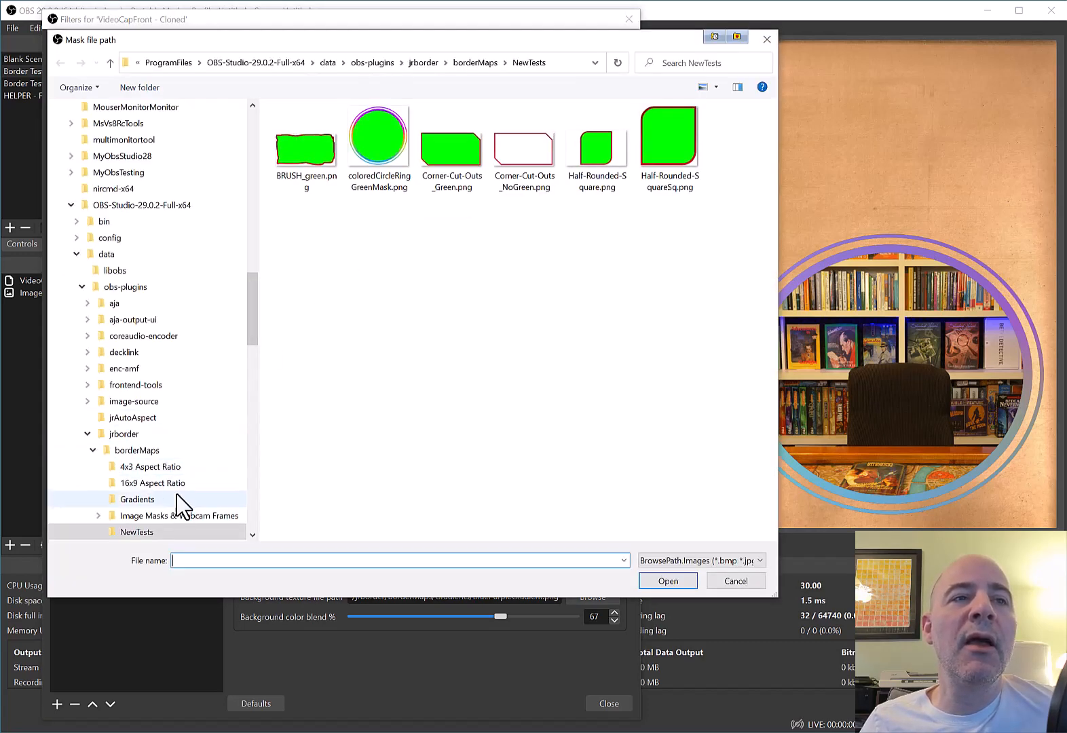
left_click(159, 472)
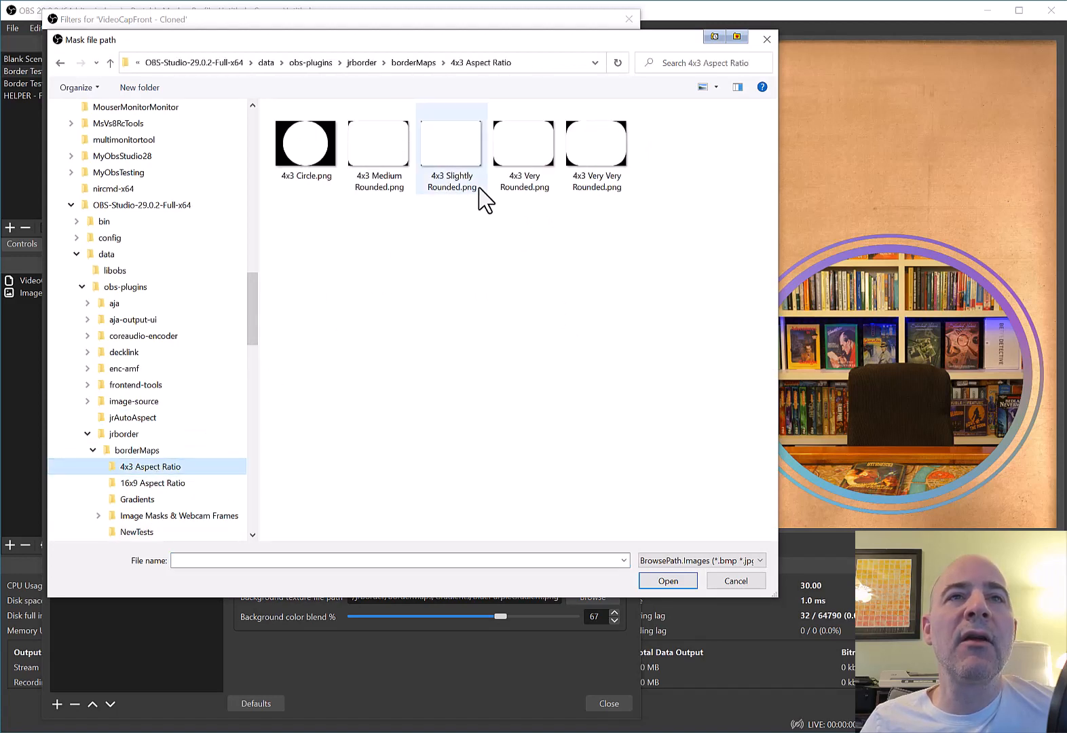
double_click(391, 156)
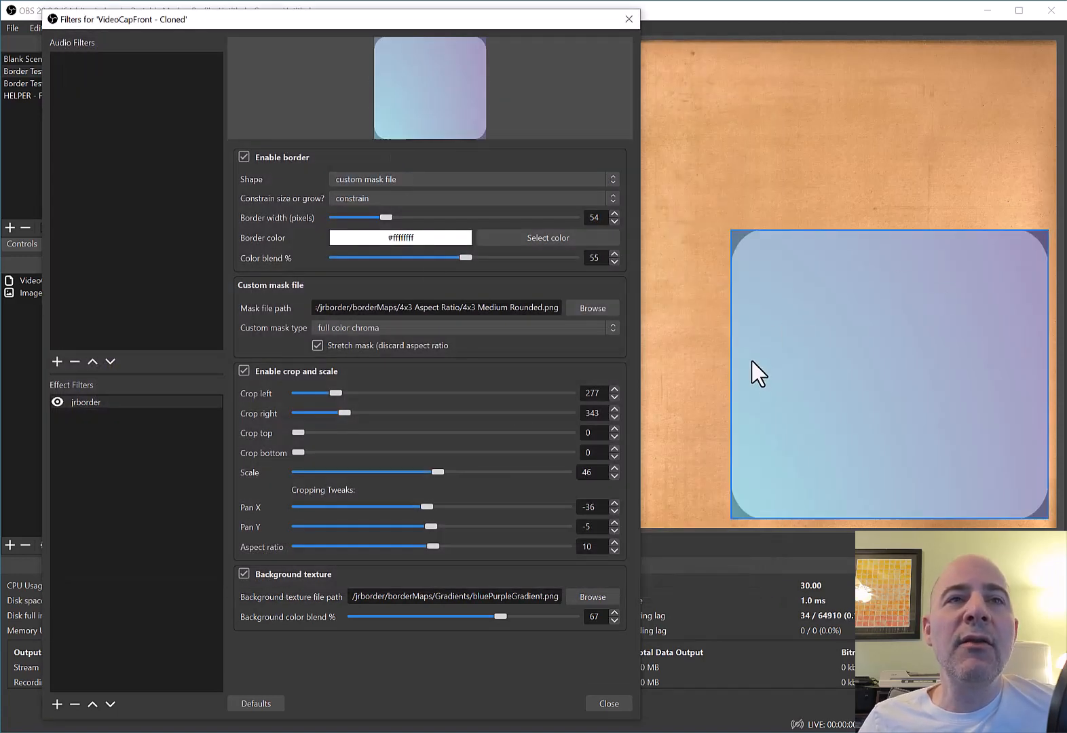
left_click(487, 327)
left_click(402, 339)
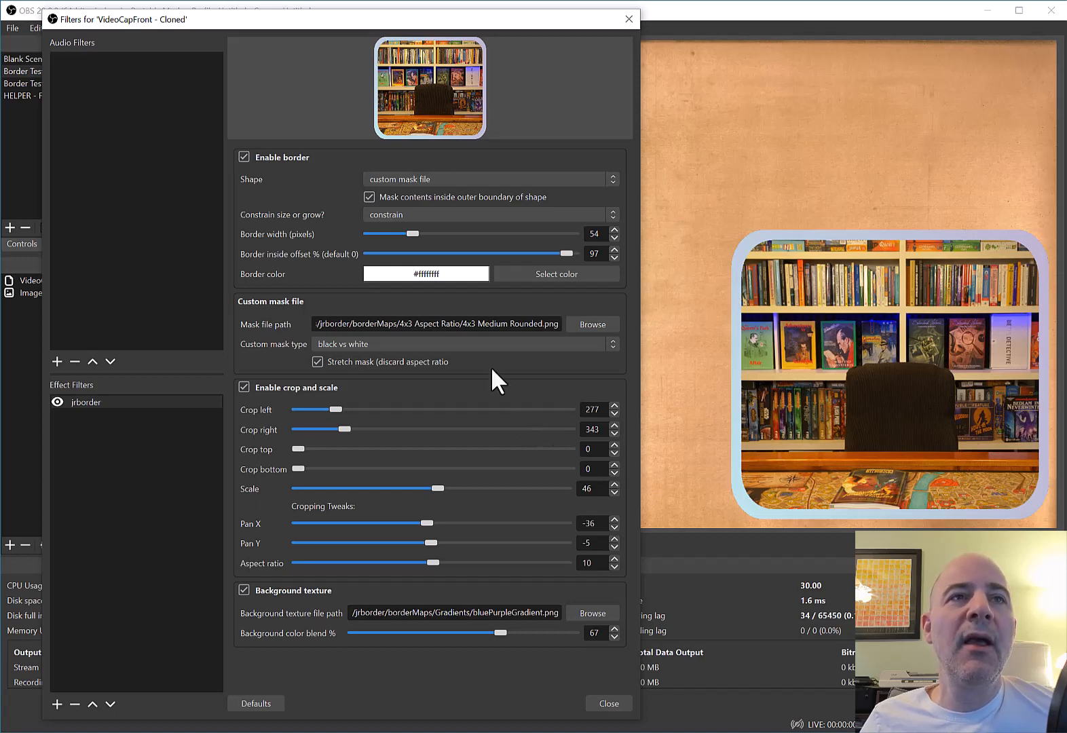
left_click_drag(413, 234, 399, 261)
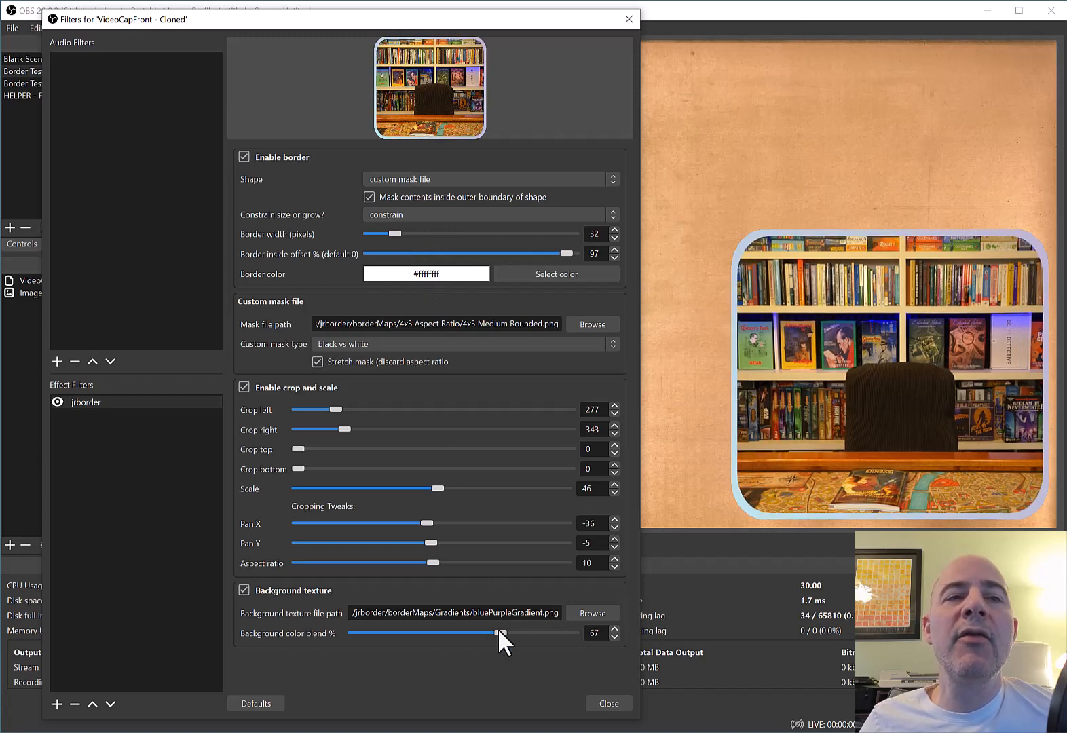
- Turn off the background texture and set the border color to #aaaaff
left_click(294, 590)
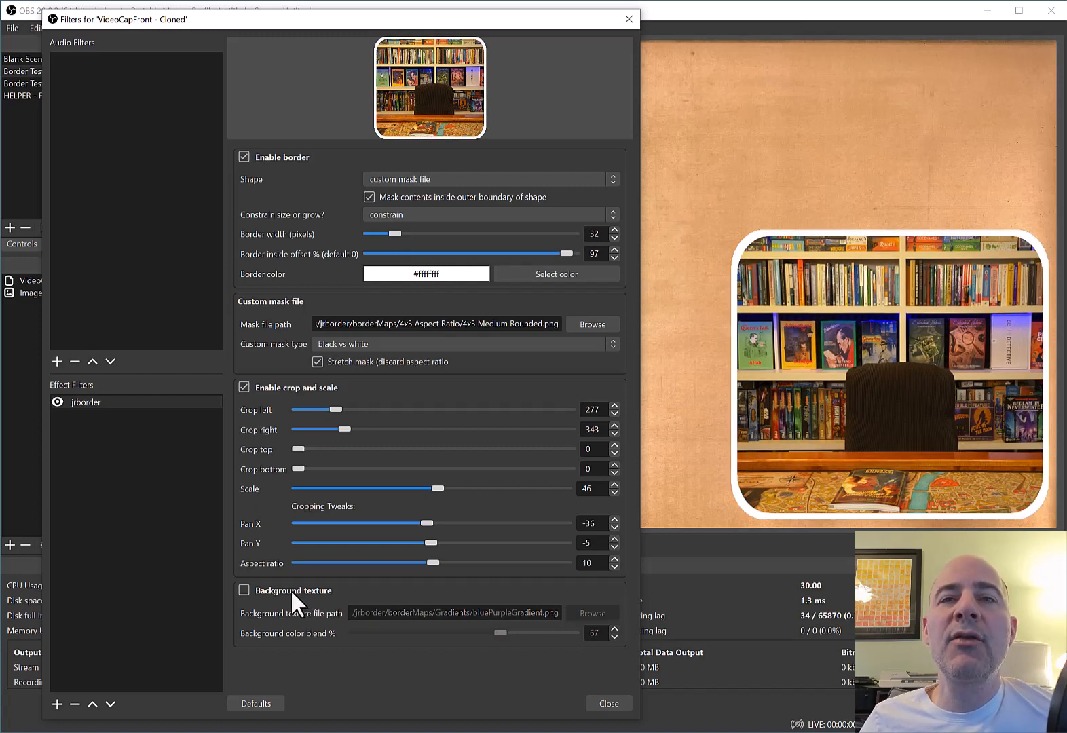
left_click(530, 273)
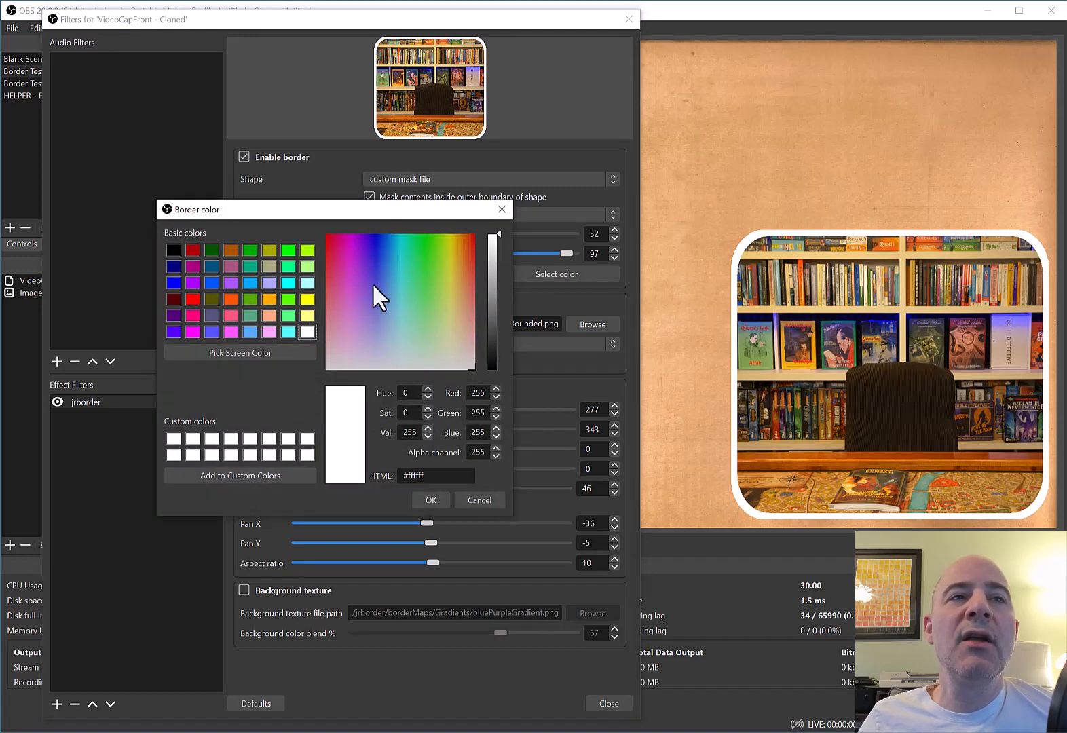
left_click(269, 281)
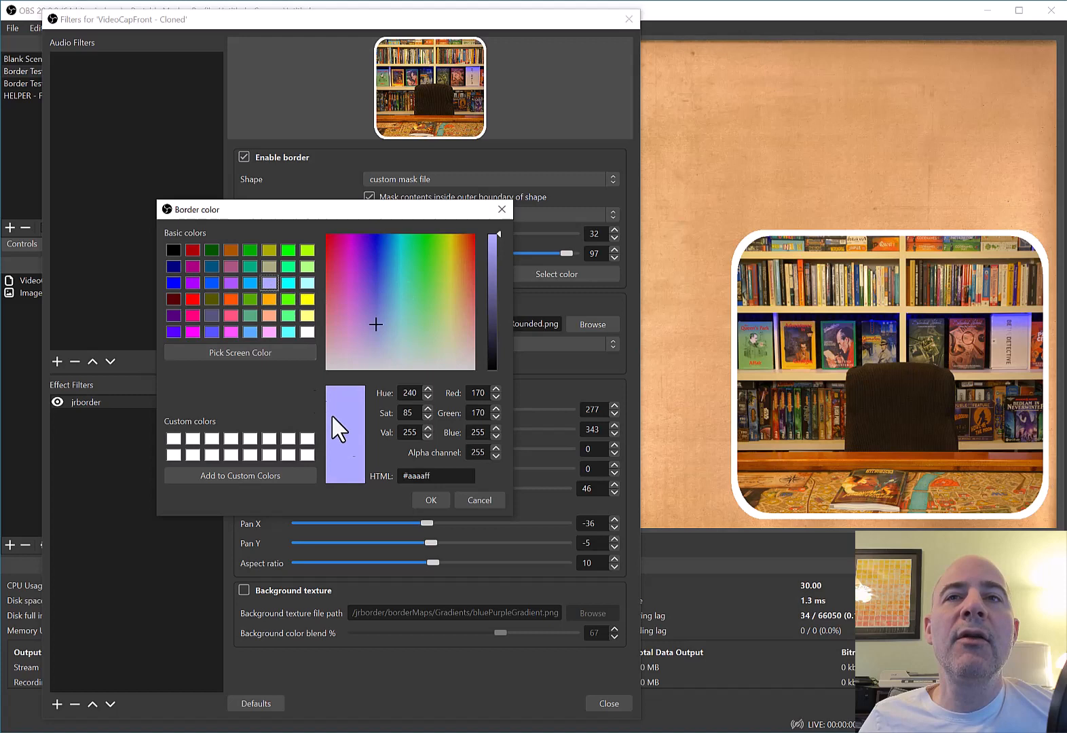
left_click(429, 503)
- Re-enable the background texture with a 0% background color blend
left_click(279, 589)
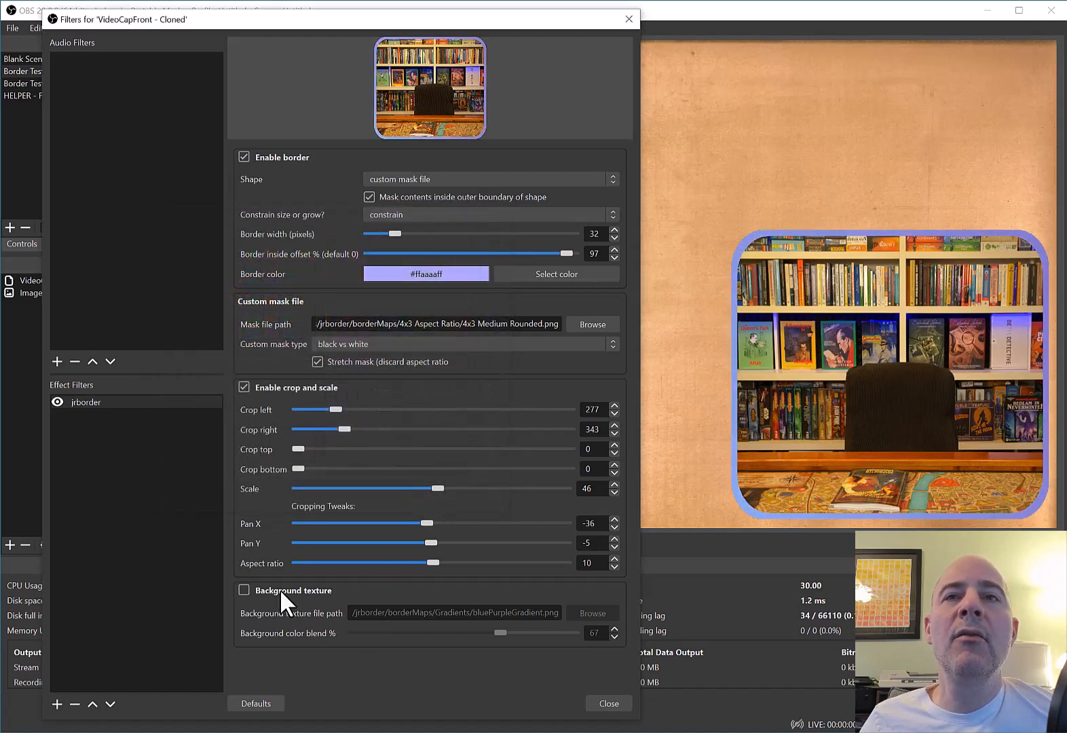
left_click_drag(467, 634, 264, 625)
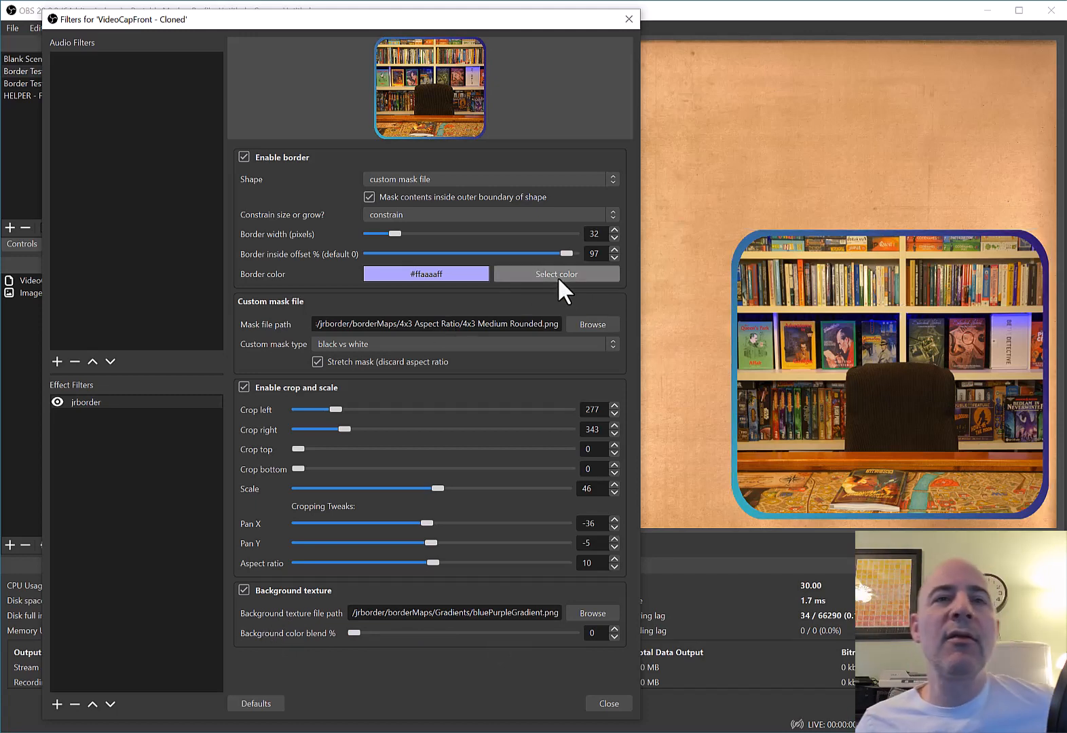
- Load 4x3 Circle.png from the 4x3 Aspect Ratio folder as the mask file and set the border width to 51 pixels
left_click(589, 323)
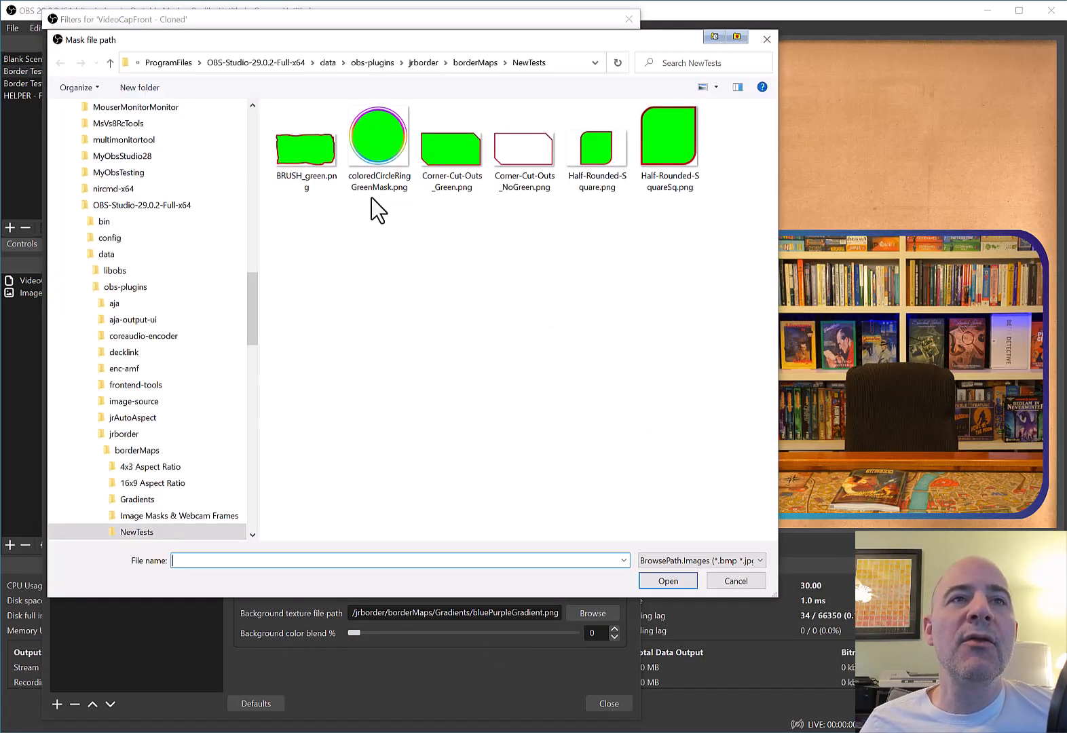
left_click(126, 483)
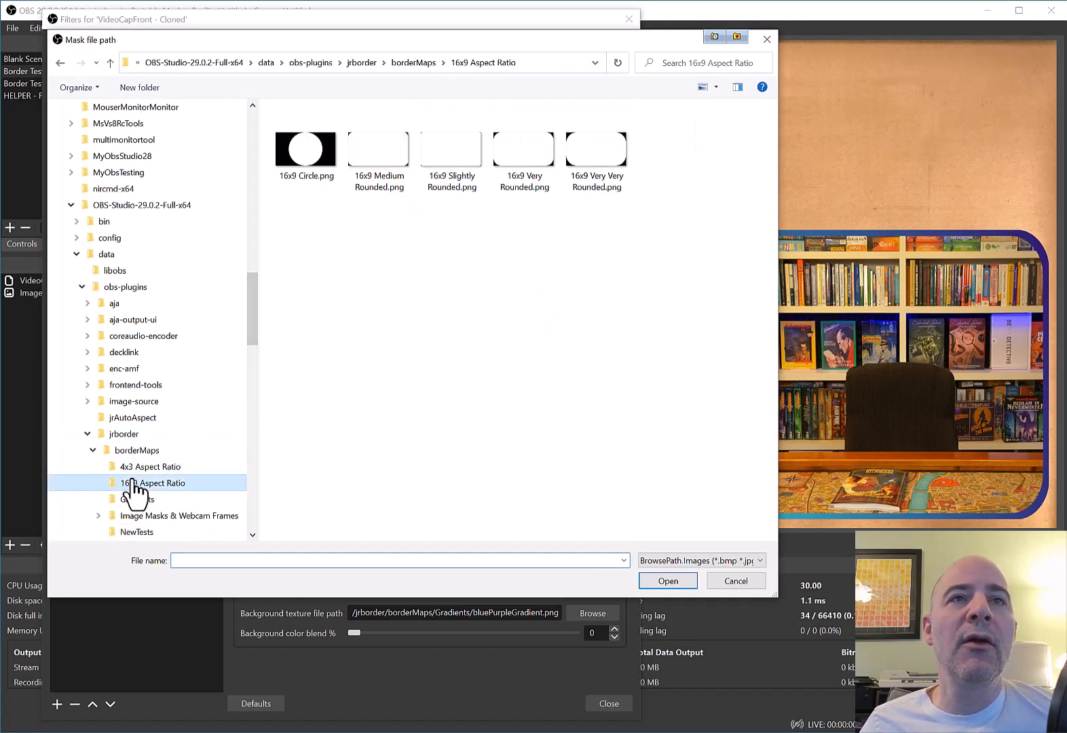
left_click(137, 468)
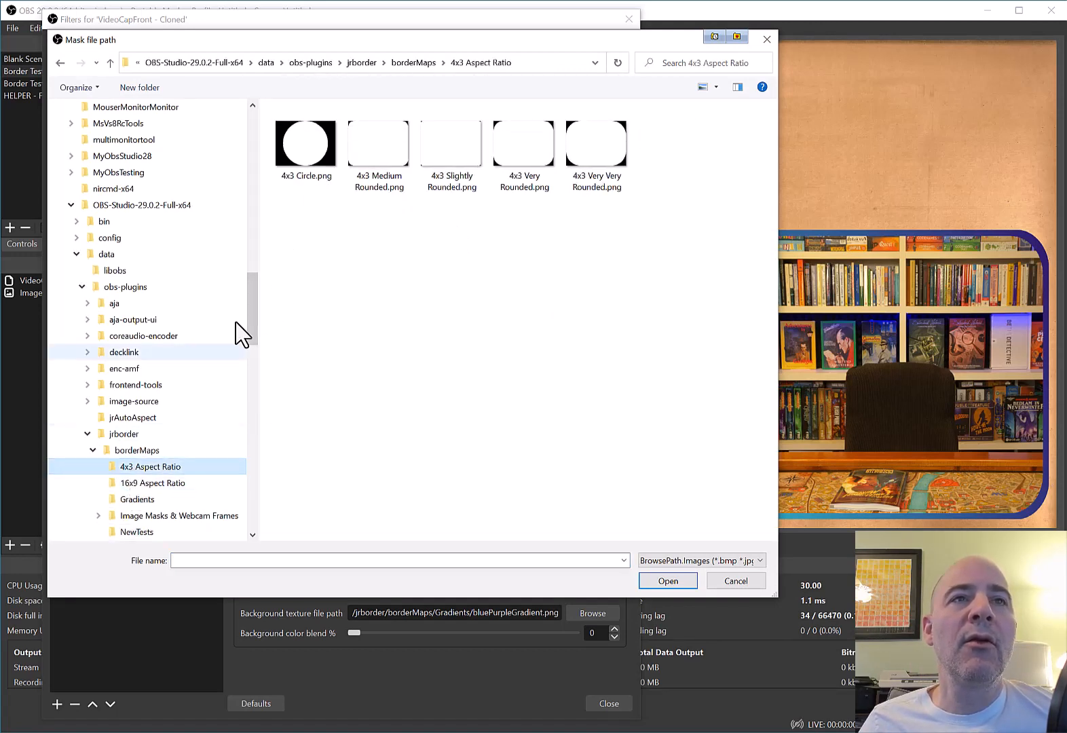
double_click(315, 153)
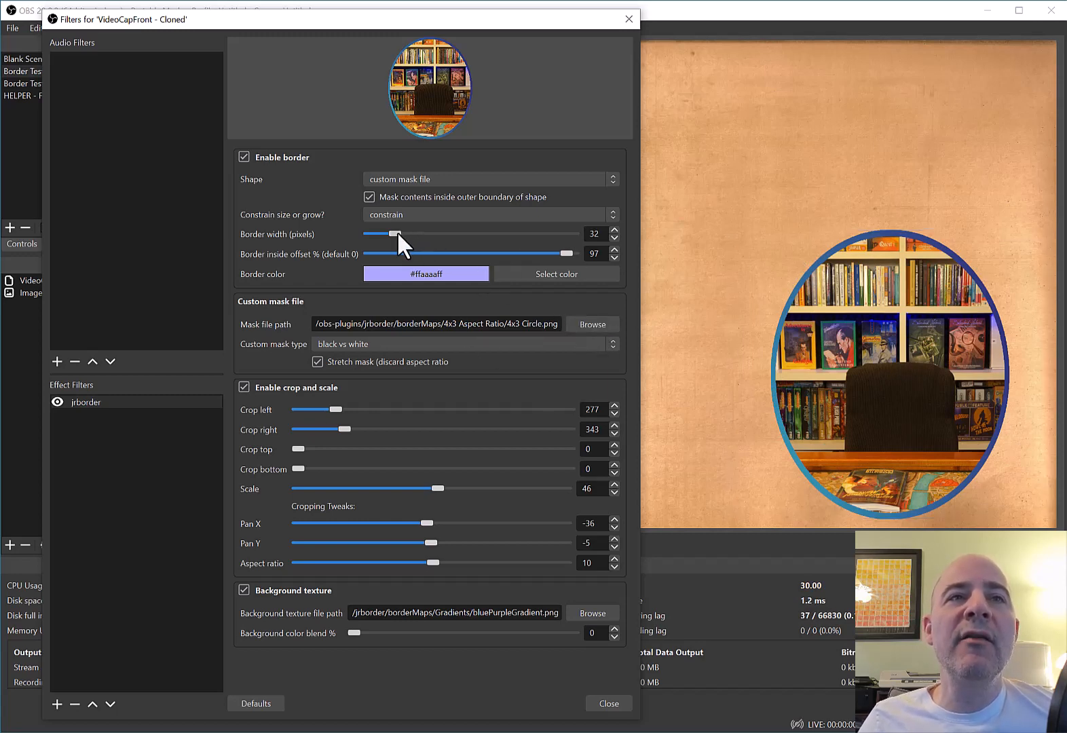
mouse_move(398, 233)
left_mouse_down()
mouse_move(364, 233)
mouse_move(467, 239)
mouse_move(413, 249)
left_mouse_up()
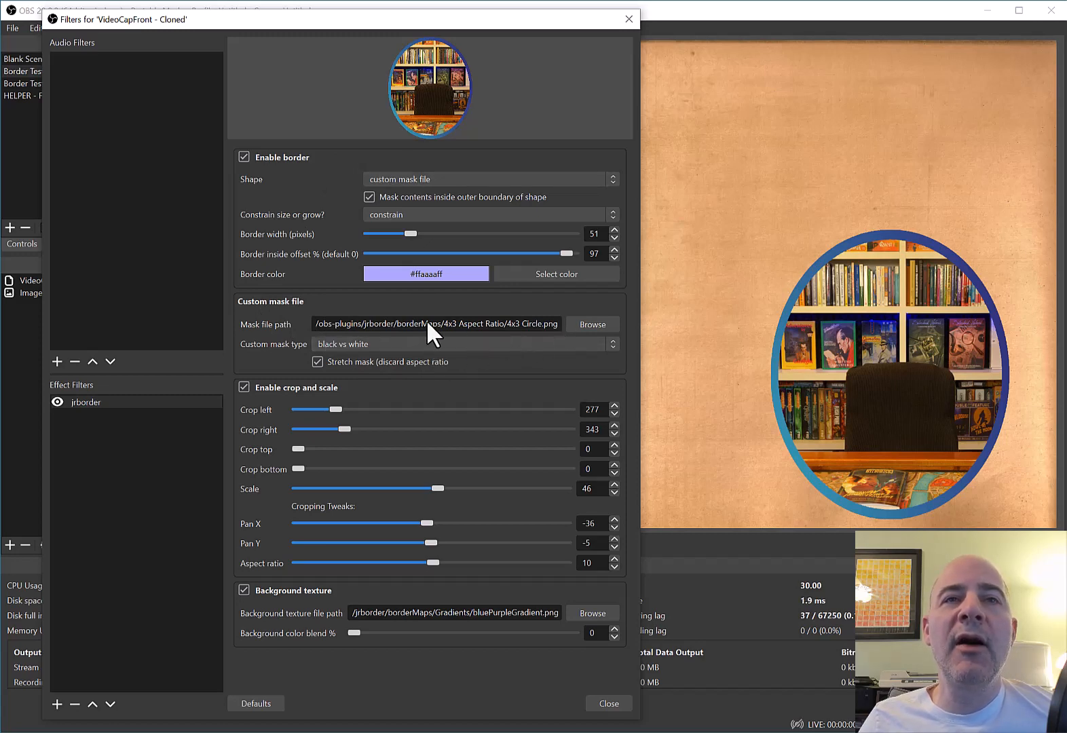
- Load 4x3 Slightly Rounded.png from the 4x3 Aspect Ratio folder as the mask file and set the border width to 45 pixels
left_click(584, 320)
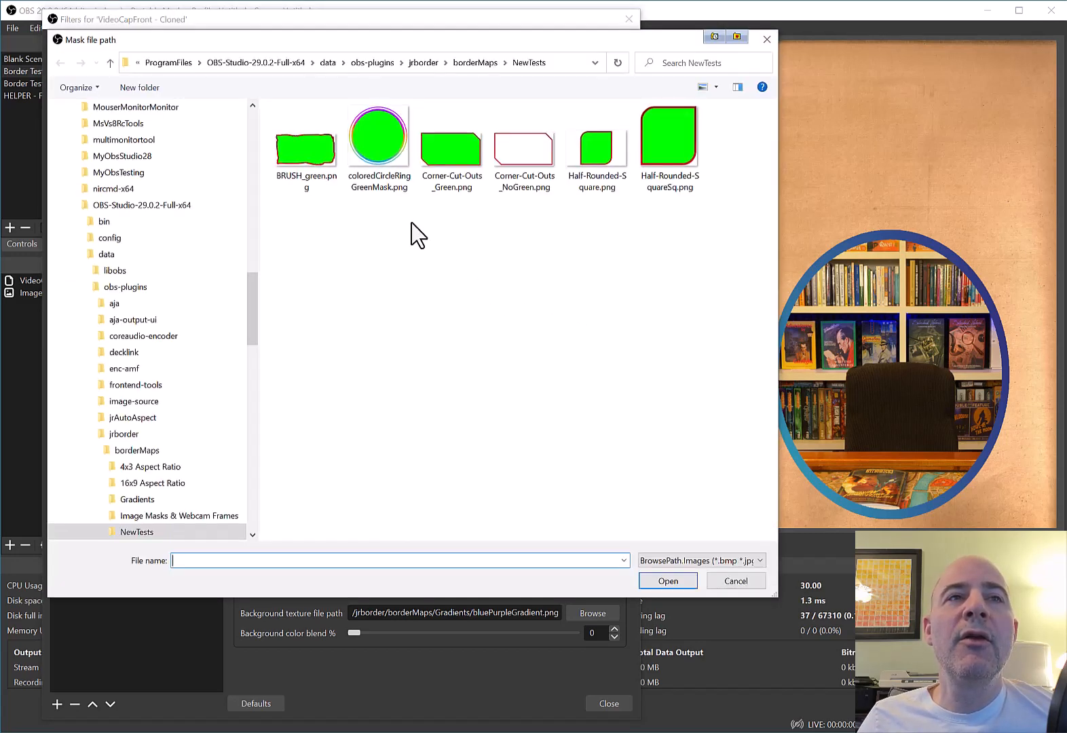
scroll(203, 441, "down", 1)
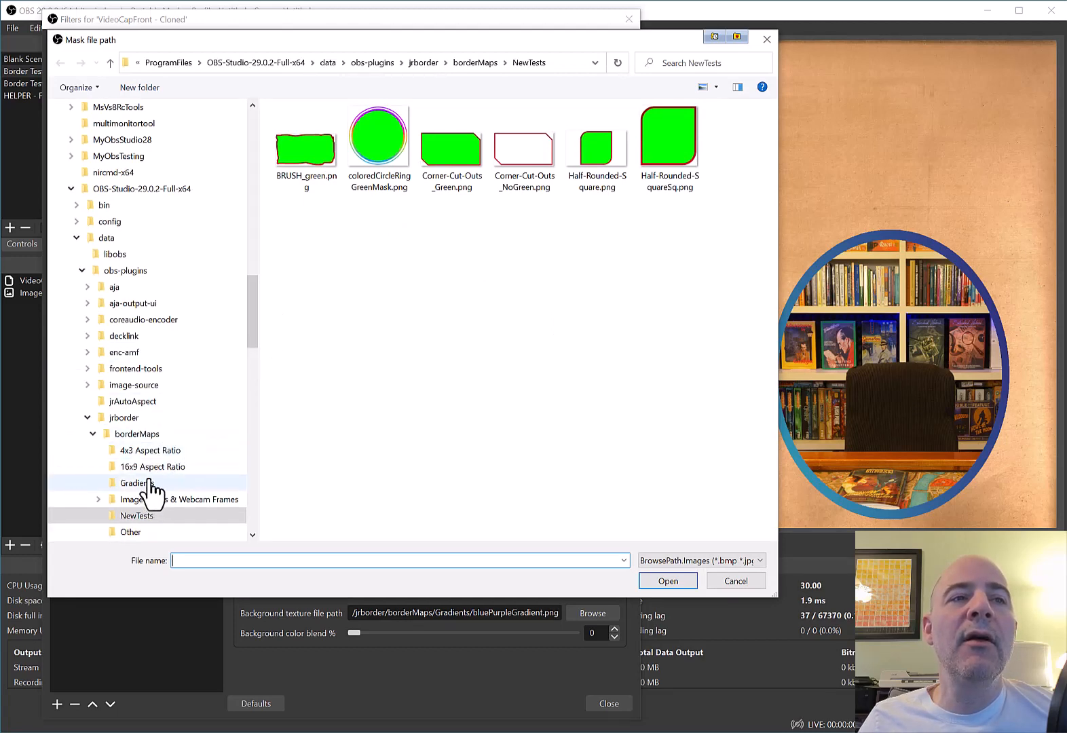
left_click(152, 453)
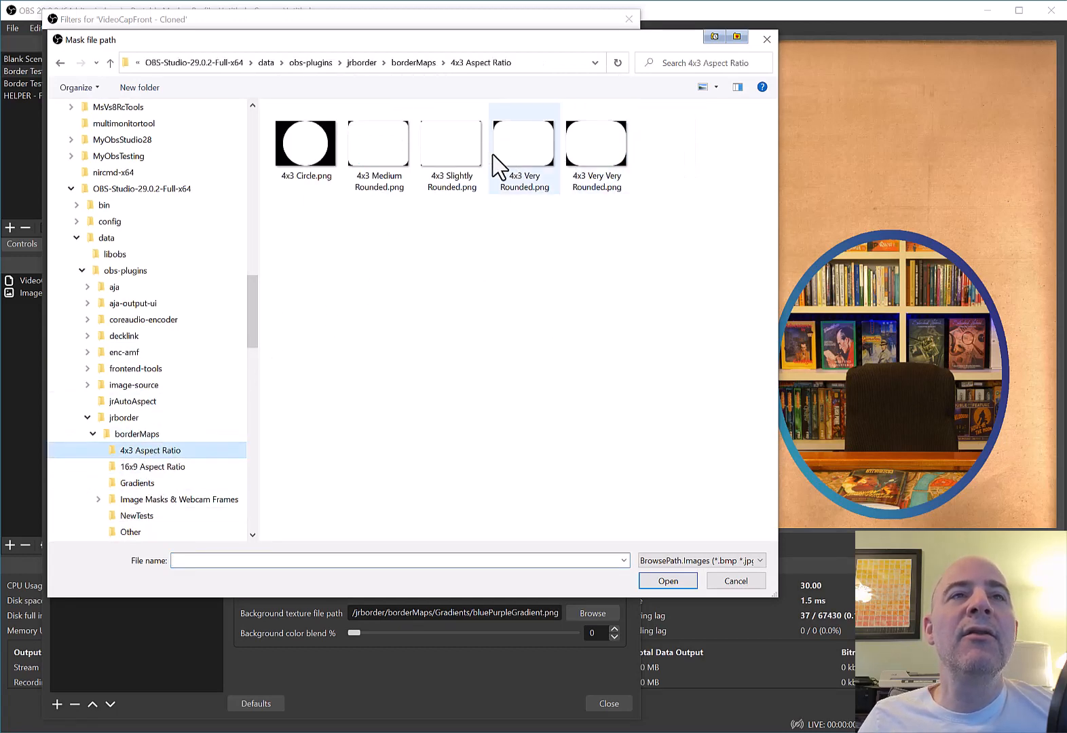
double_click(445, 161)
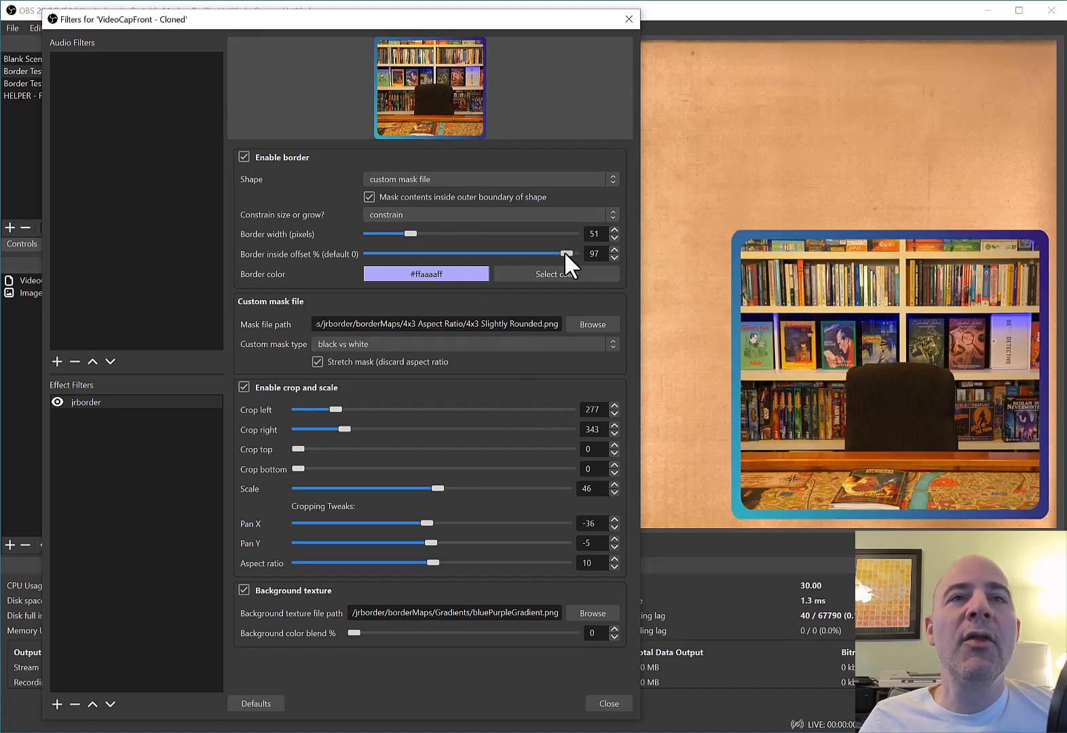
mouse_move(413, 235)
left_mouse_down()
mouse_move(383, 233)
mouse_move(406, 232)
left_mouse_up()
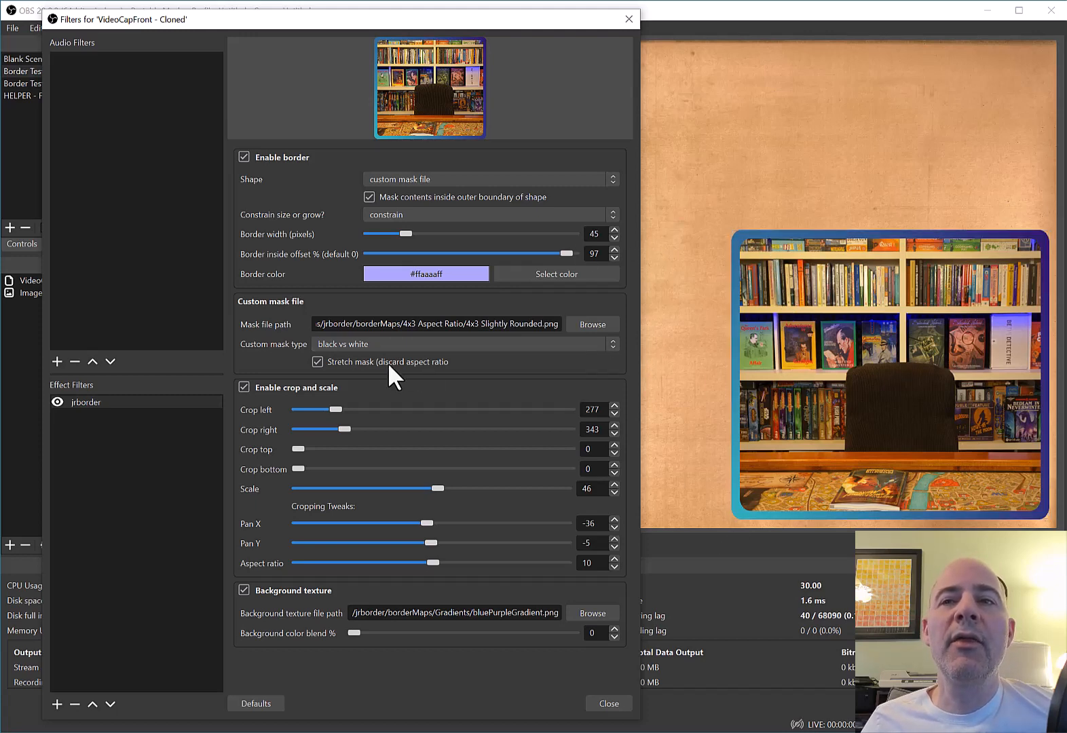
- Close the filter settings and shrink the camera source from its upper-left corner to about 1302 px from the canvas's left edge and 513 px from its top
left_click(614, 703)
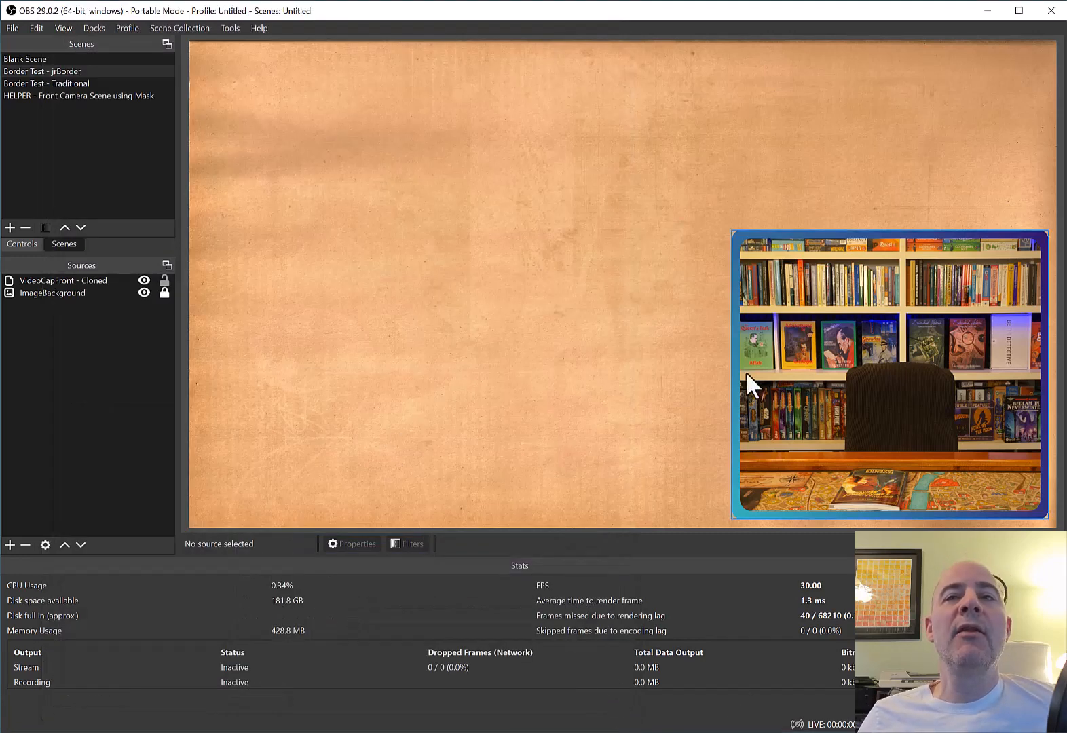
left_click(797, 363)
left_click_drag(731, 230, 777, 273)
left_click(663, 265)
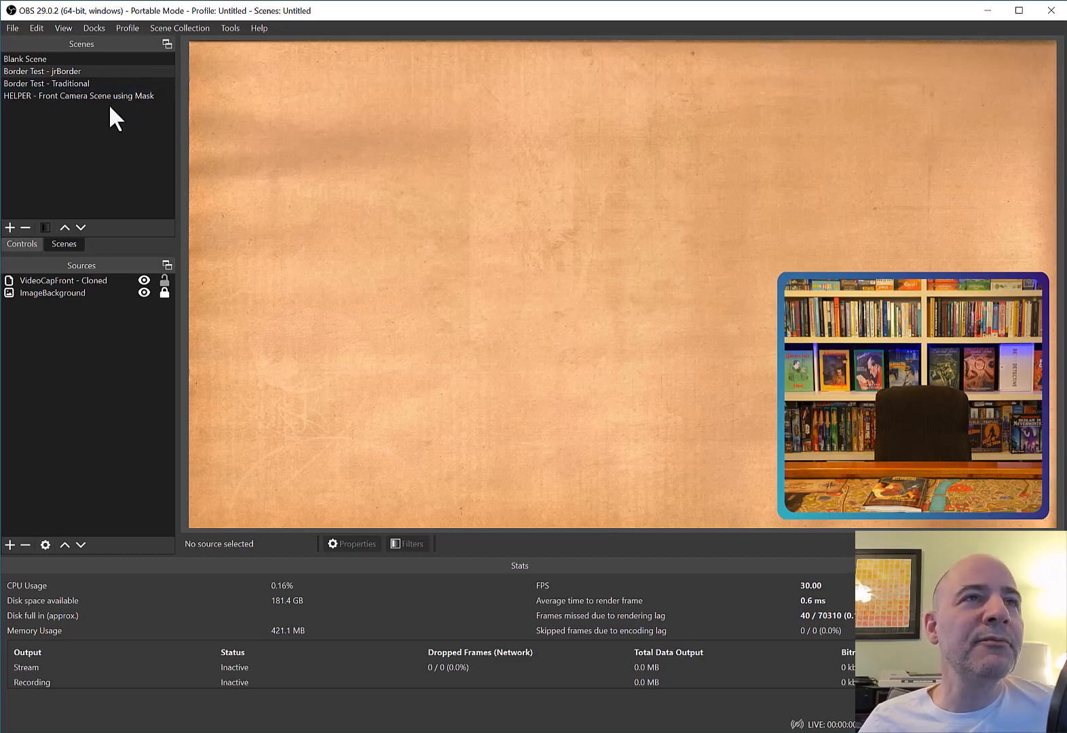
- Disable the jrborder effect filter on the VideoCapFront - Cloned source and close its filter settings
left_click(104, 279)
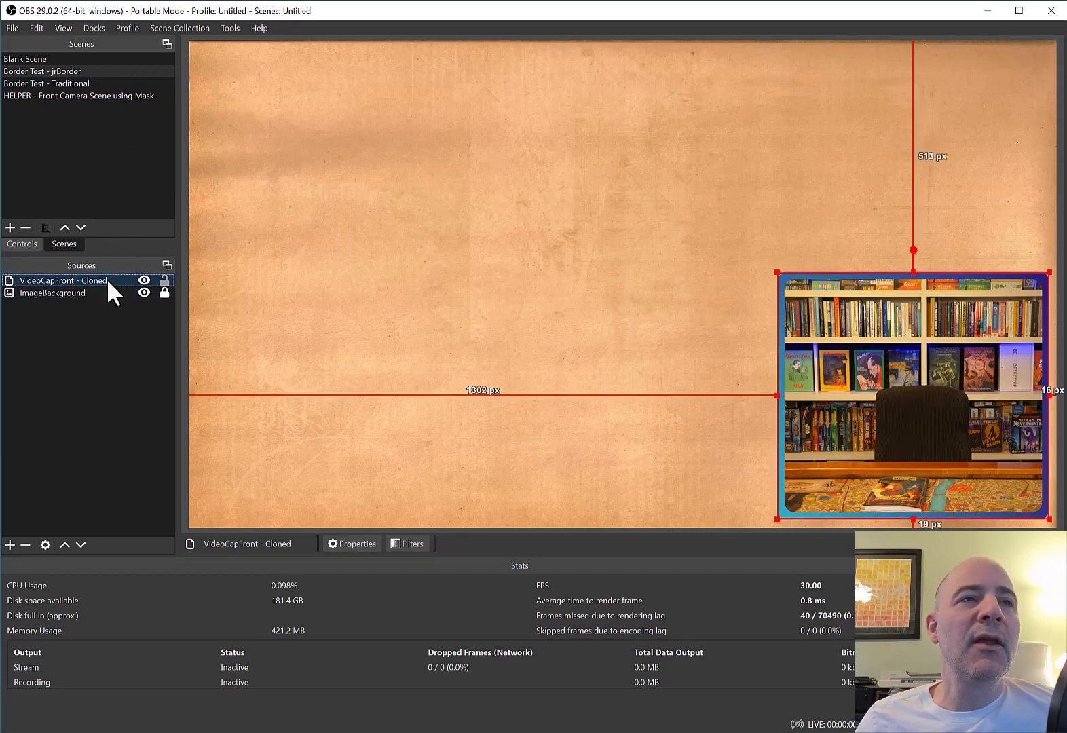
right_click(106, 278)
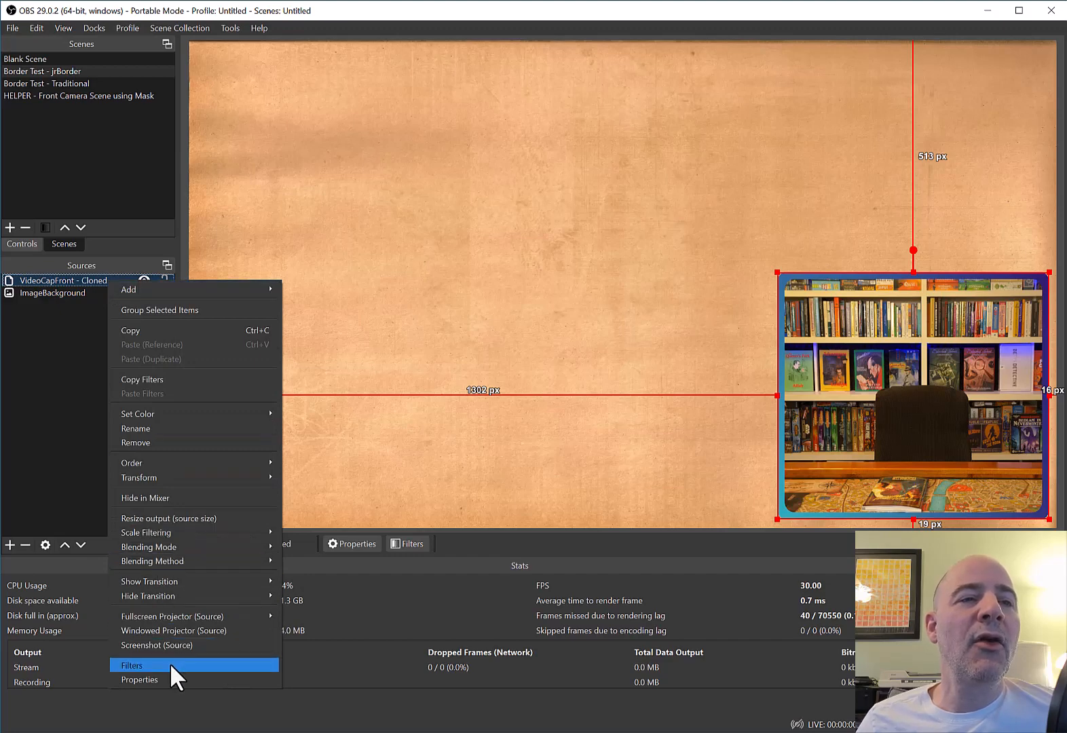
left_click(170, 664)
left_click(250, 397)
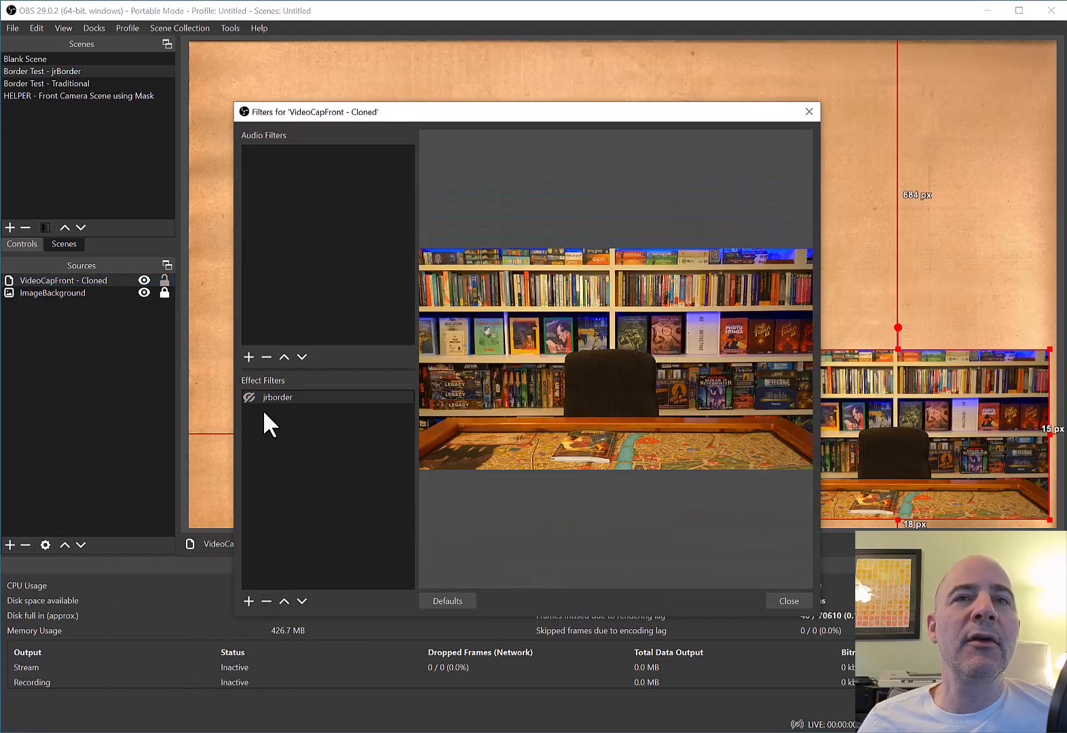
left_click(787, 601)
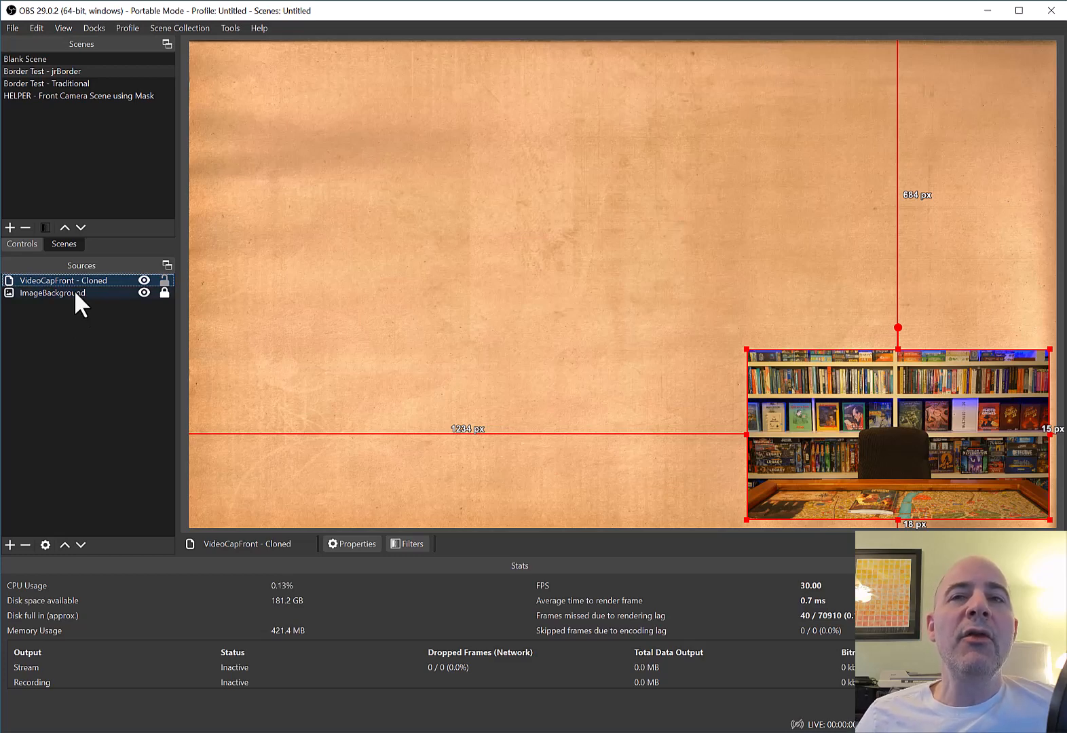
- Toggle the jrborder filter of VideoCapFront - Cloned on and off to compare the camera with and without the border, leaving it disabled
right_click(112, 280)
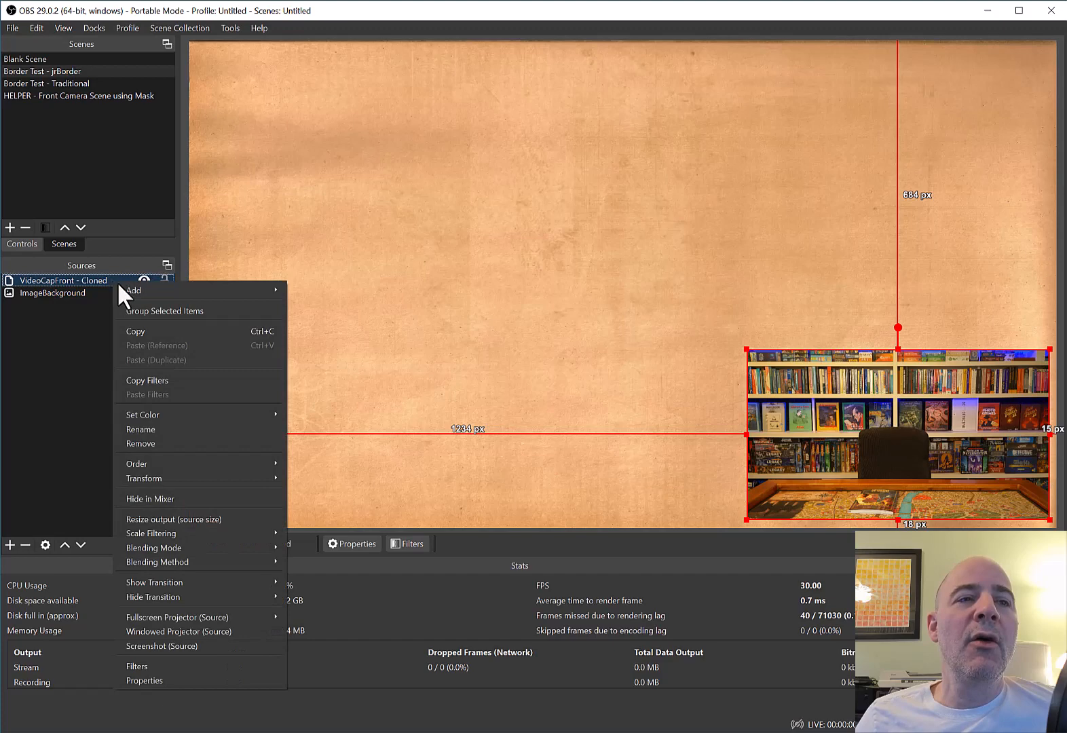
left_click(197, 665)
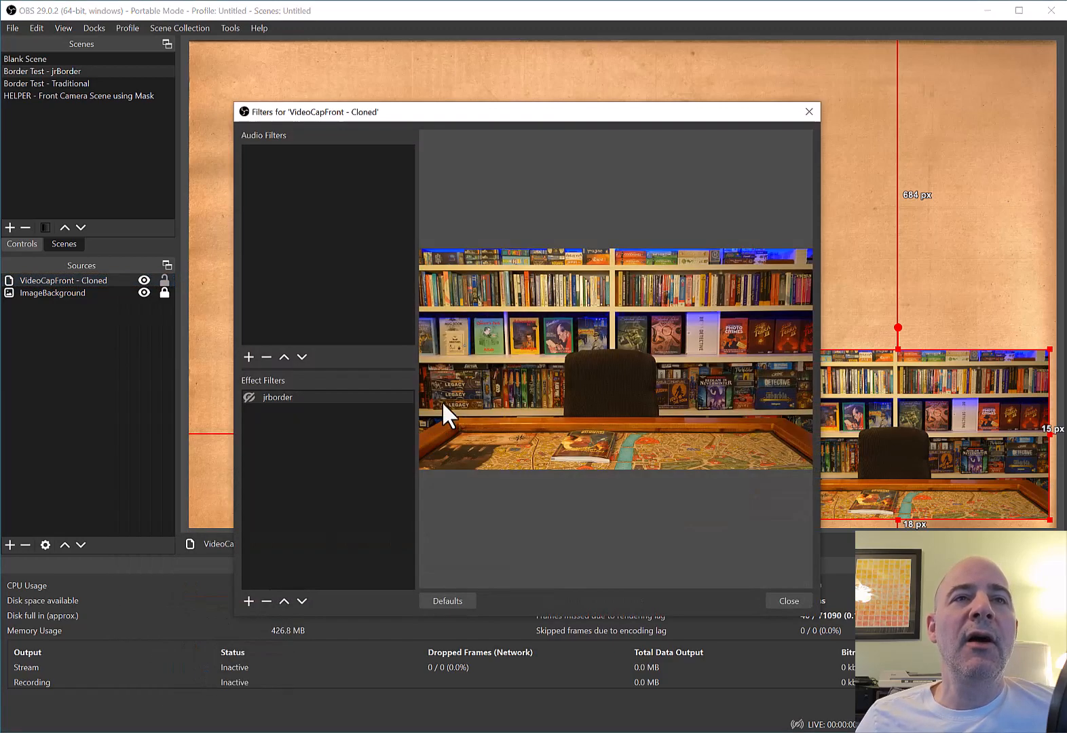
left_click(250, 397)
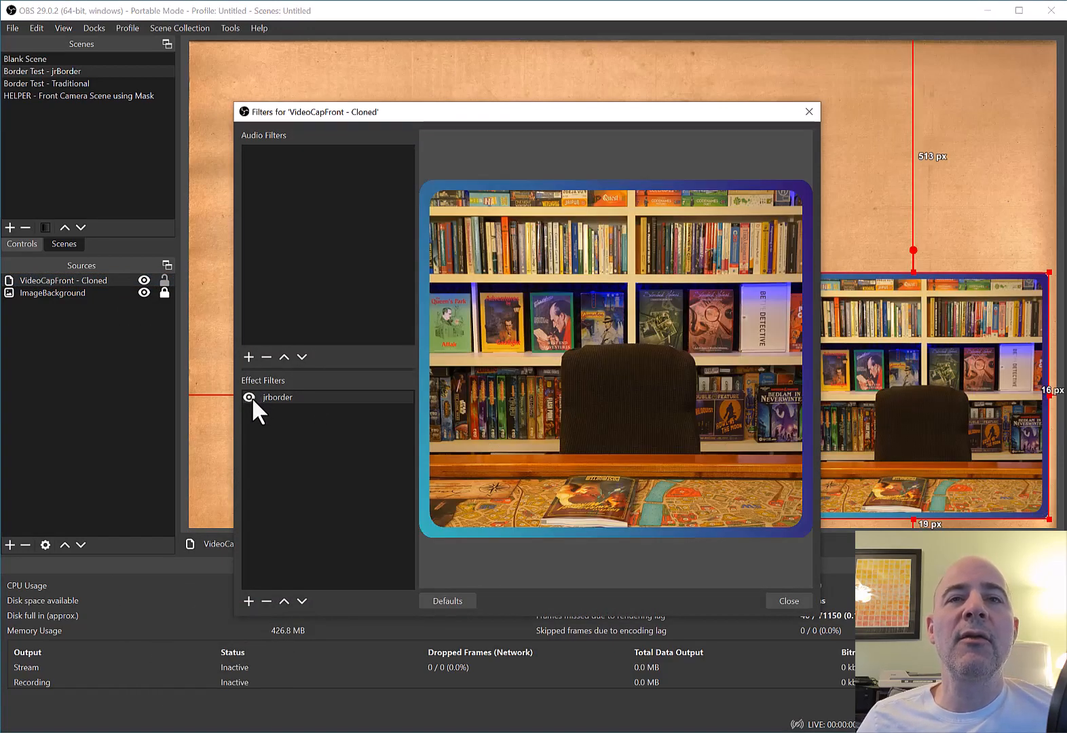
left_click(250, 397)
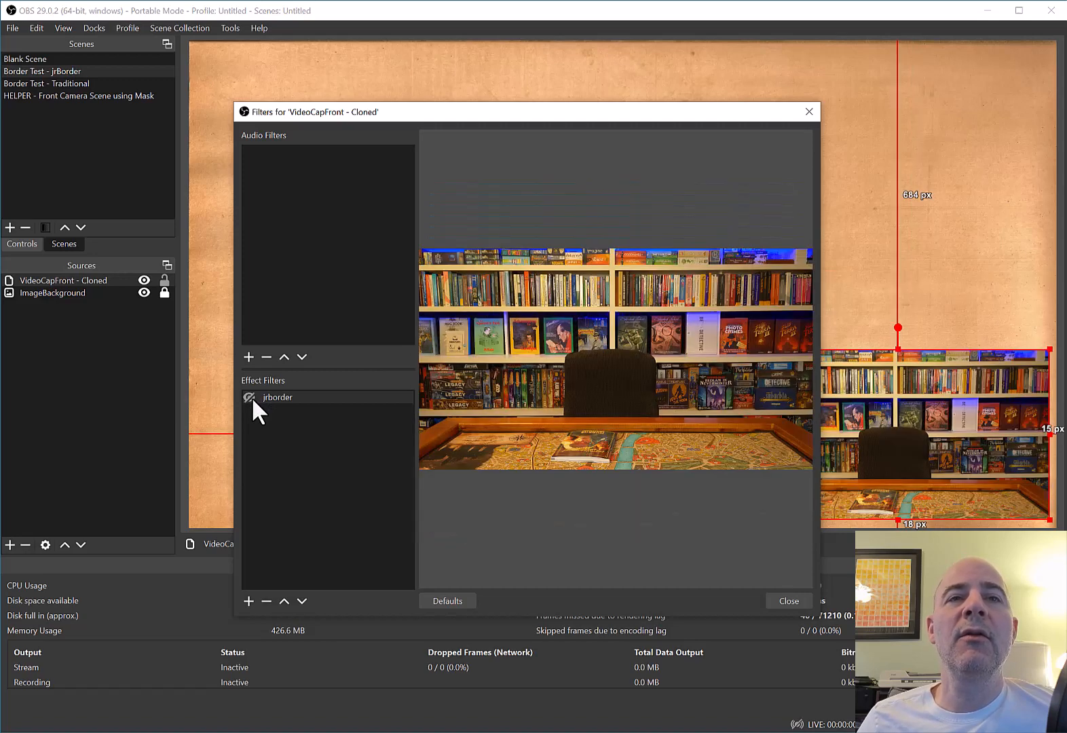
left_click(250, 397)
left_click(332, 397)
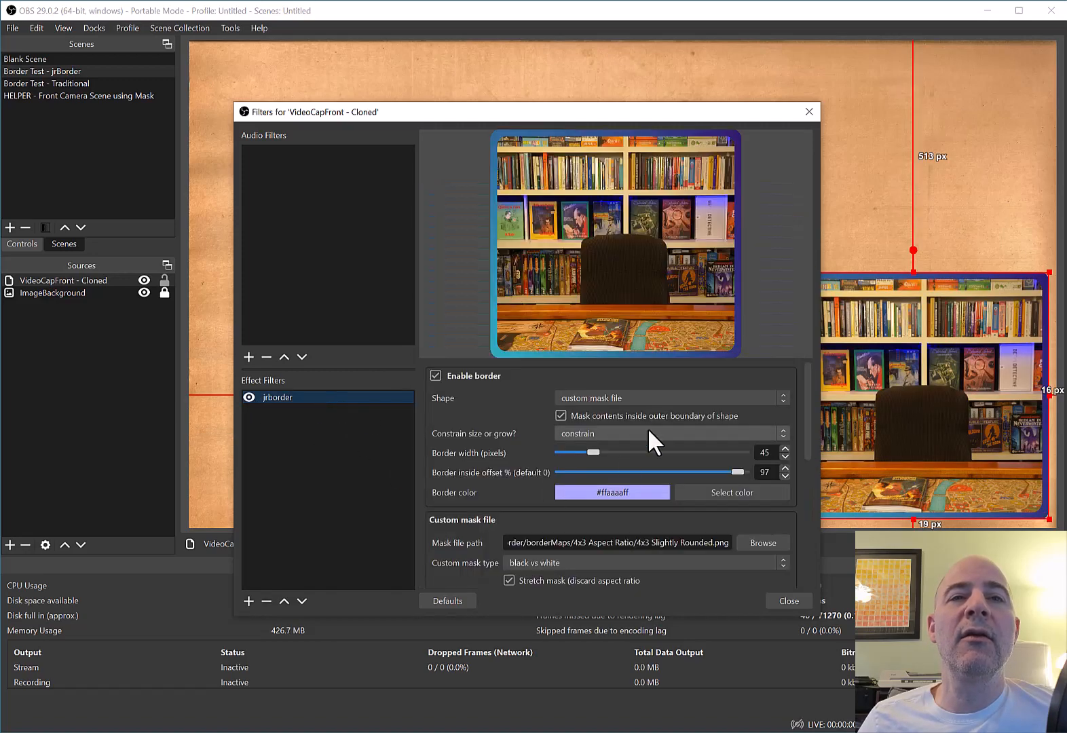
left_click(249, 397)
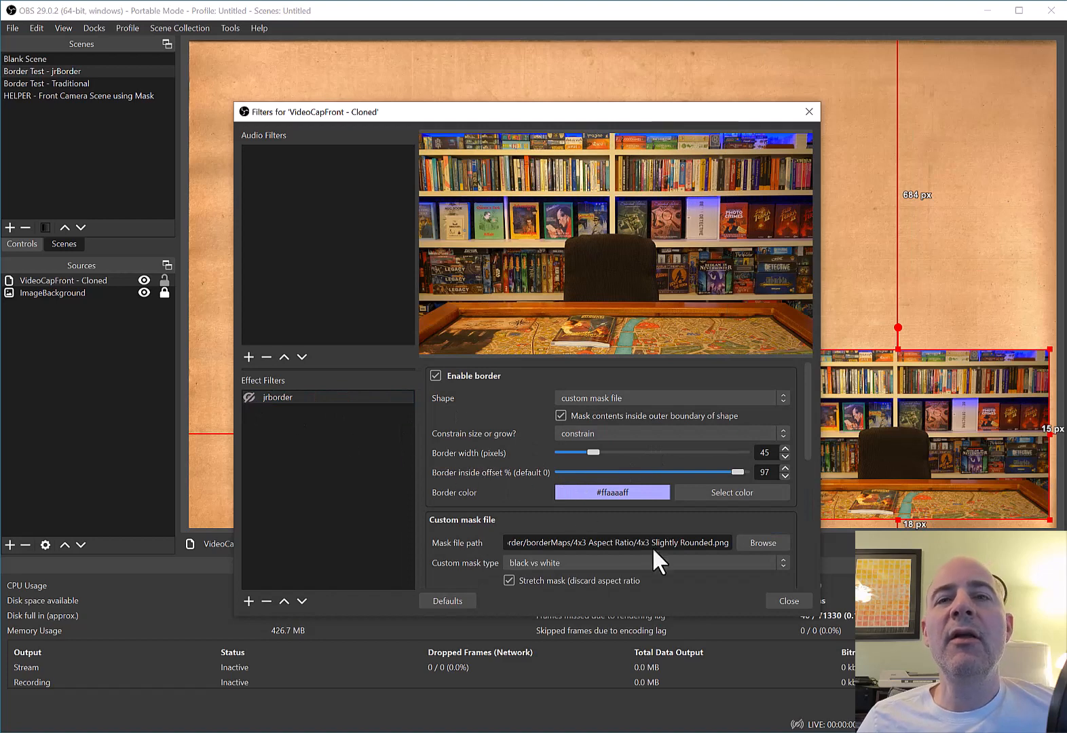
left_click(789, 601)
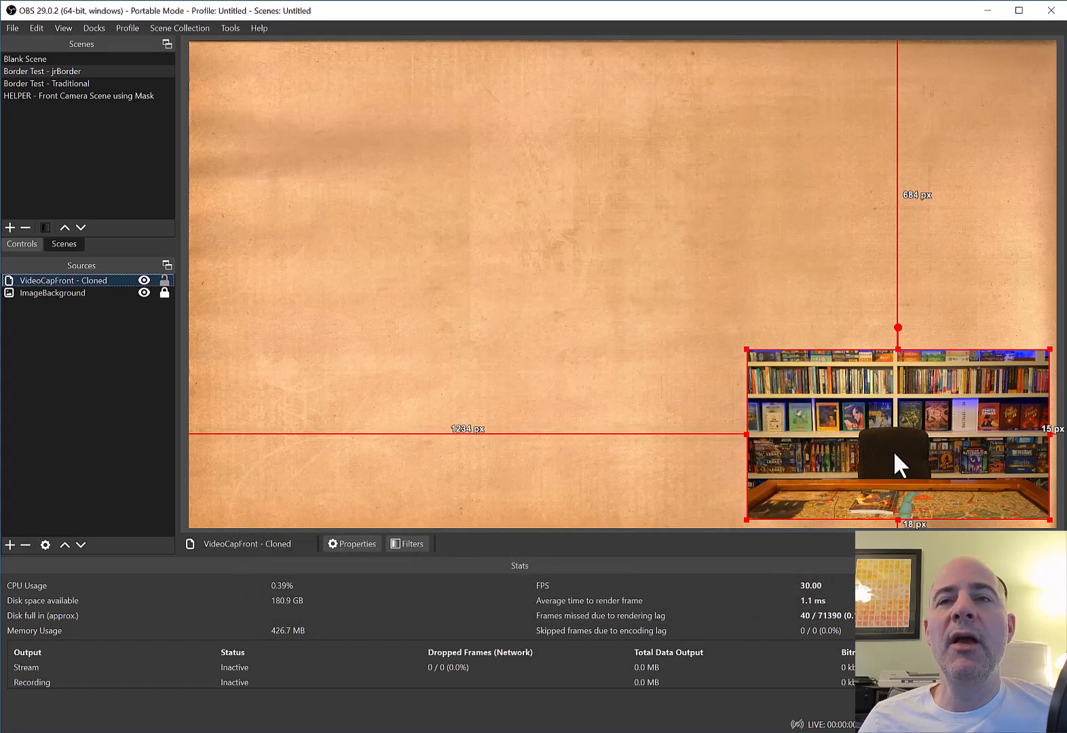
- Move the unfiltered camera source towards the canvas's center, about 557 px from the left edge and 292 px from the top edge
left_click_drag(893, 450, 605, 253)
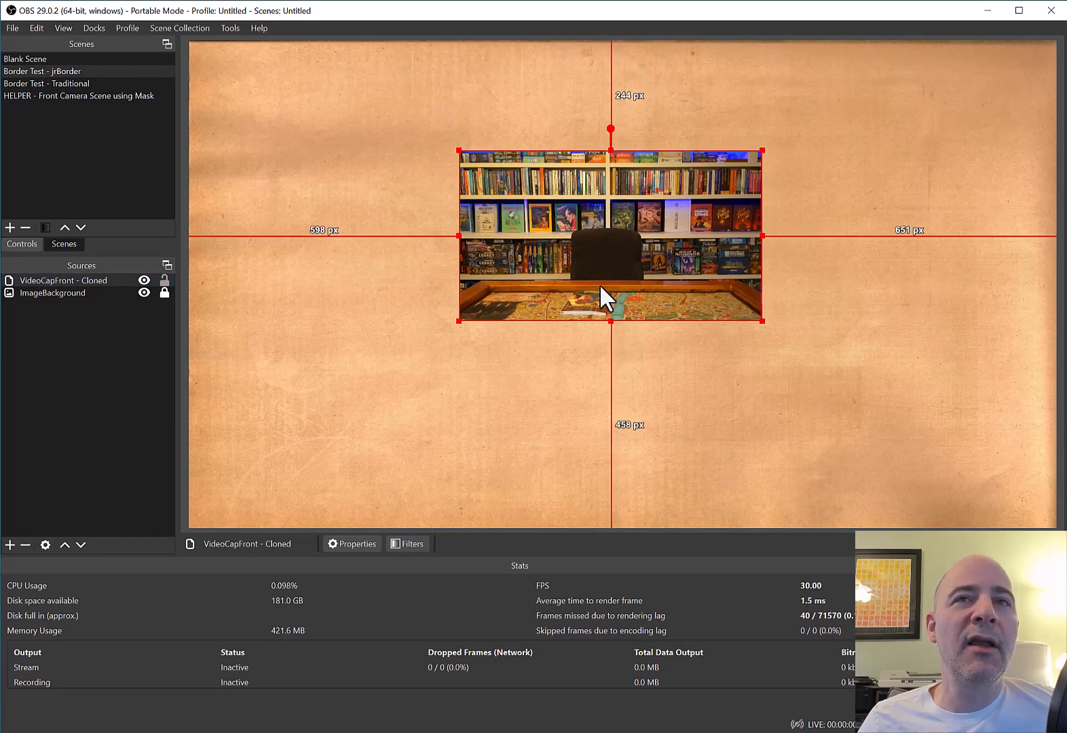
left_click_drag(609, 260, 590, 283)
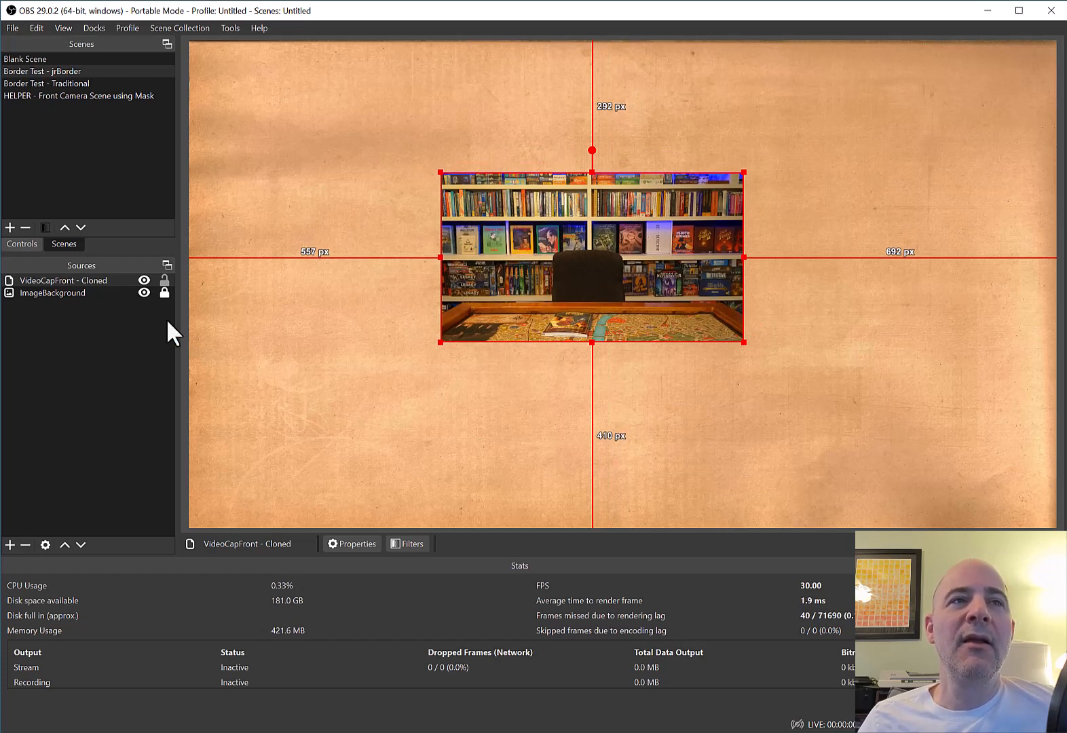
- Move the camera source to about 336 px from the canvas's top and crop its sides to about 664 px from the left and 765 px from the right
left_click(99, 319)
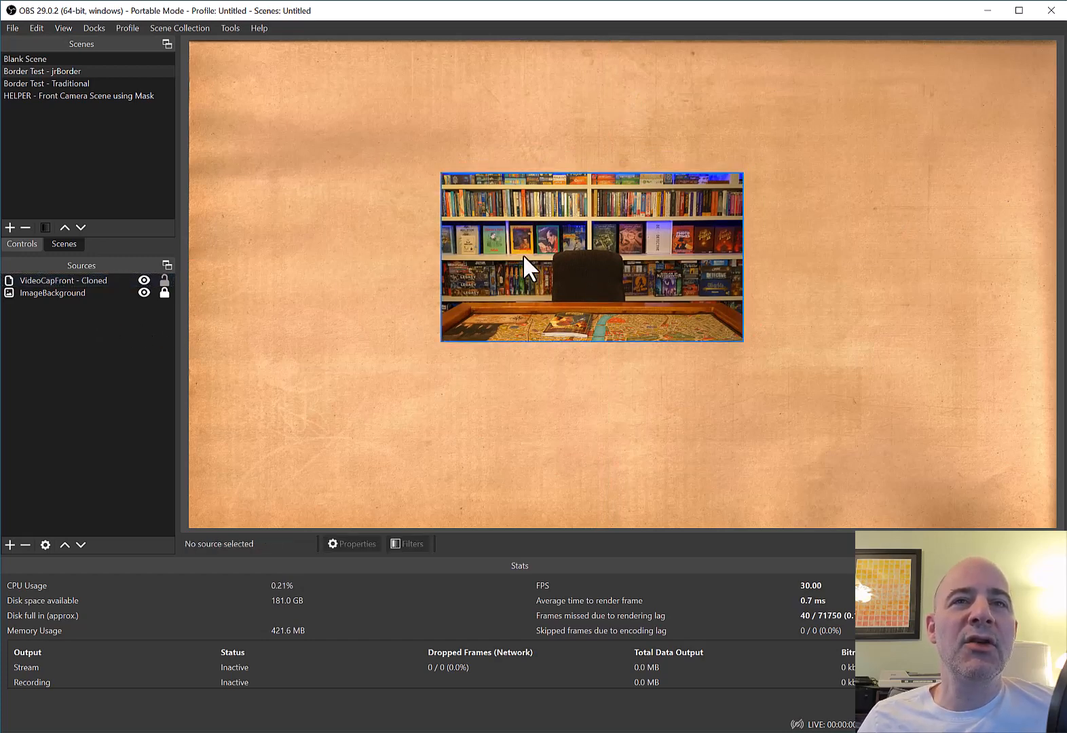
left_click_drag(532, 235, 545, 255)
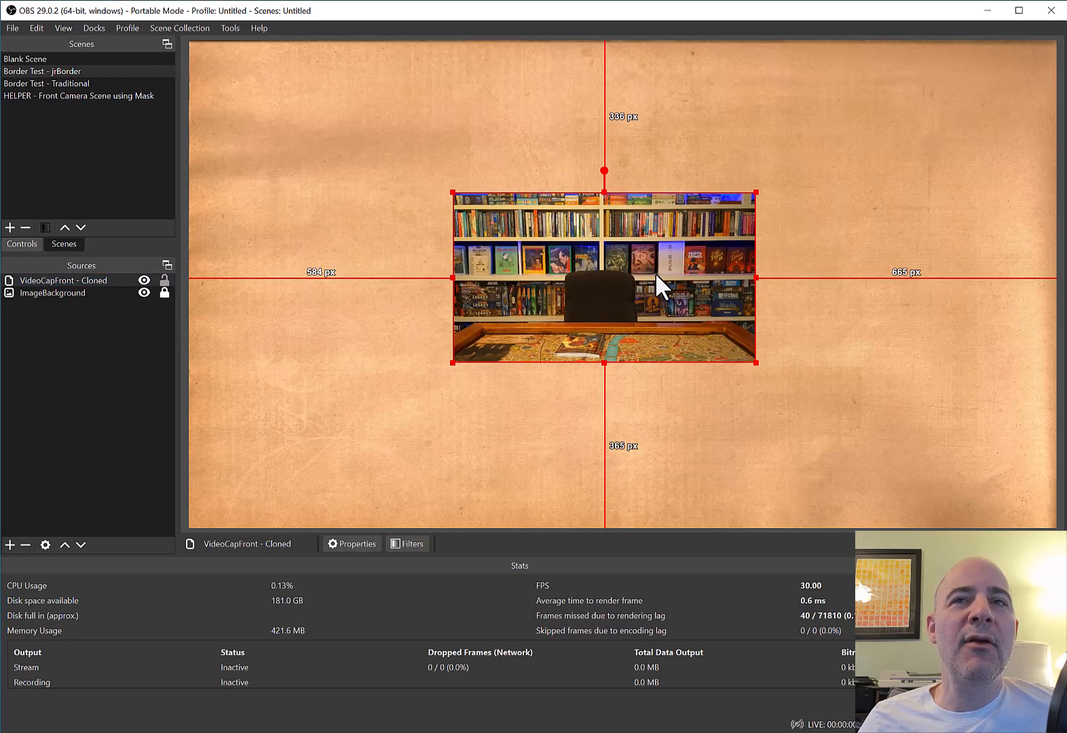
left_click(757, 288)
left_click(745, 284)
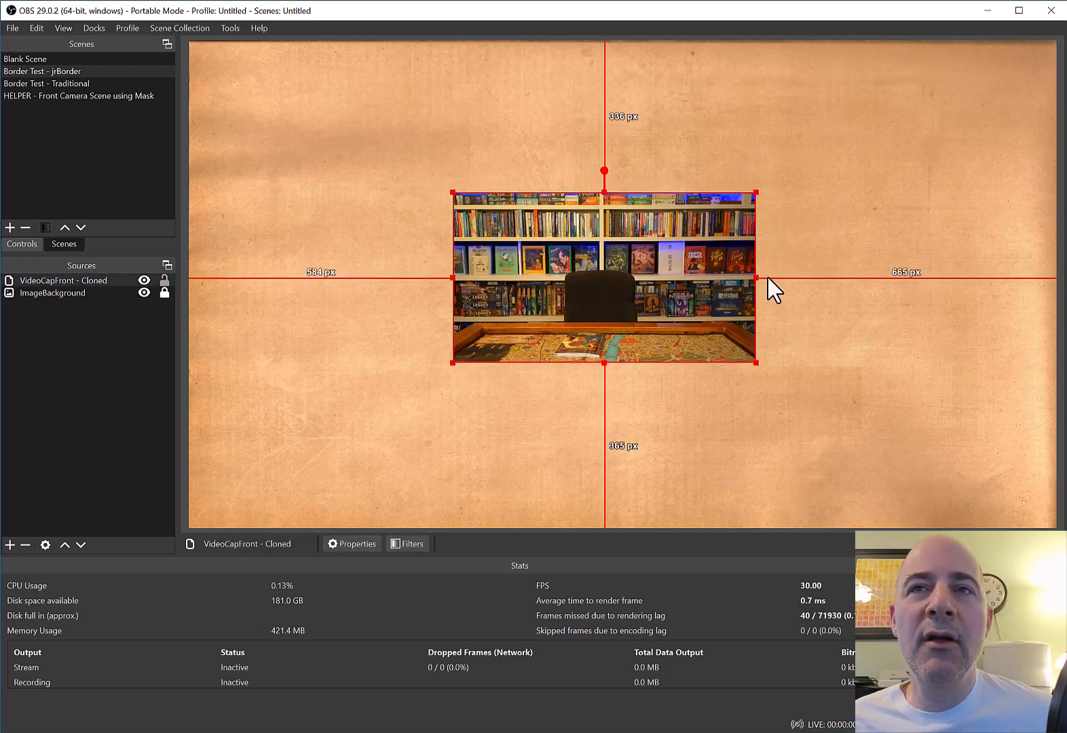
left_click_drag(762, 276, 710, 278)
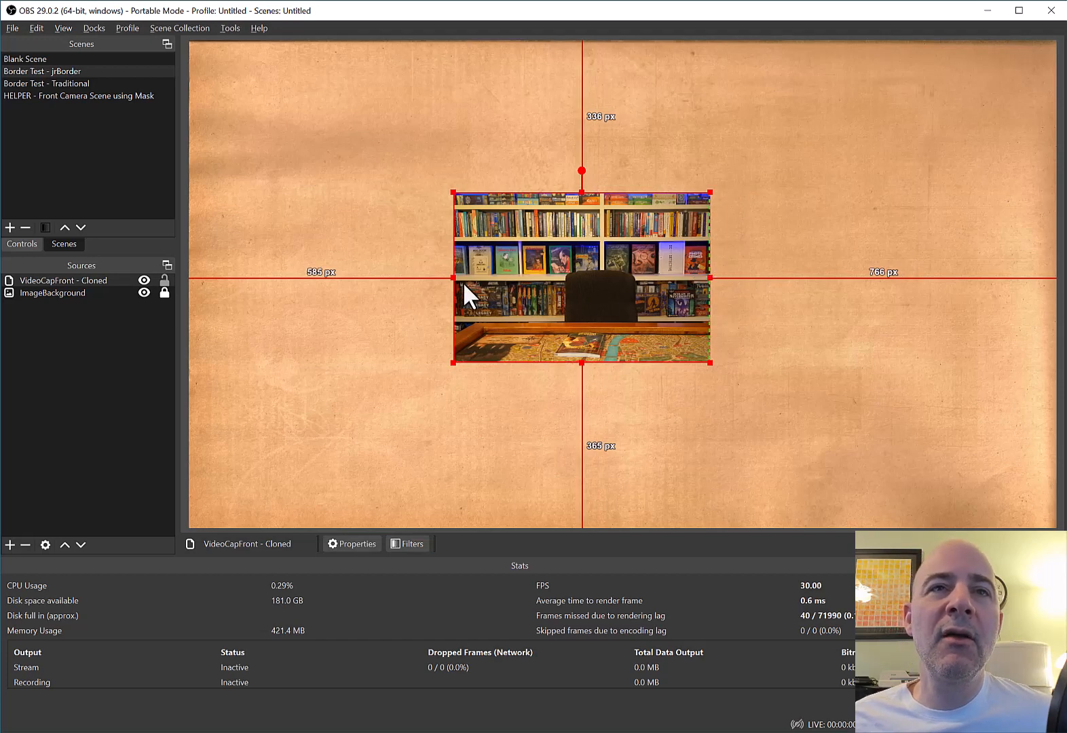
left_click_drag(453, 278, 490, 280)
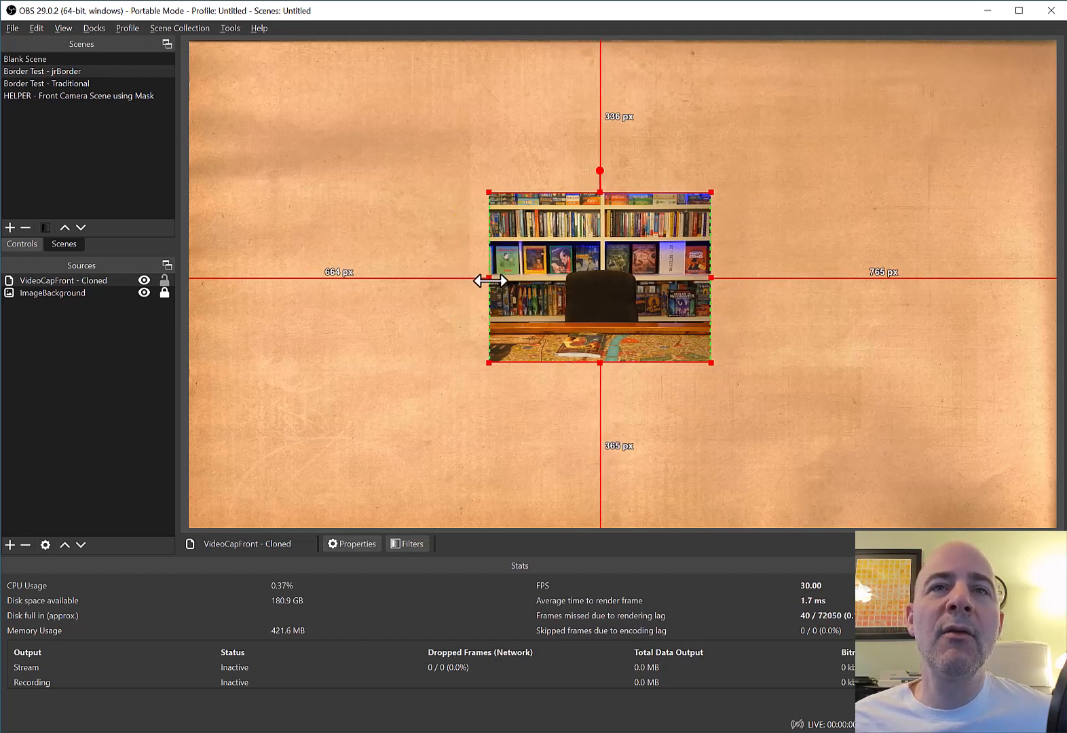
- Add a new visible jrborder source named "jrborder src" to the Border Test - jrBorder scene
left_click(11, 545)
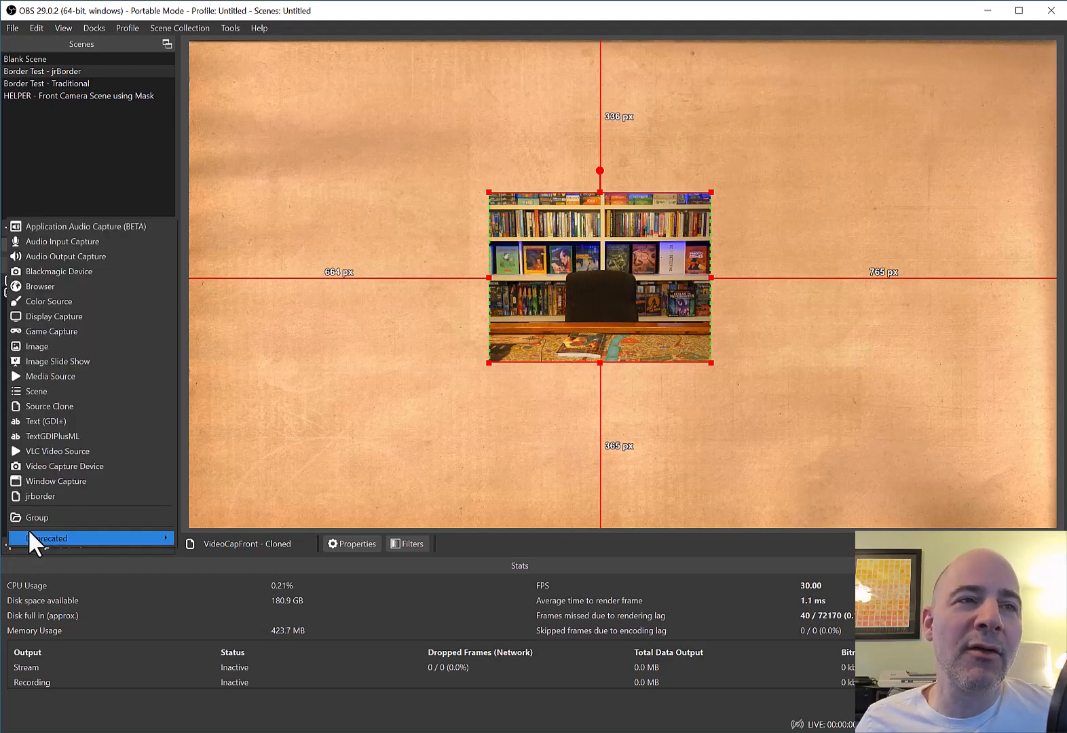
left_click(47, 498)
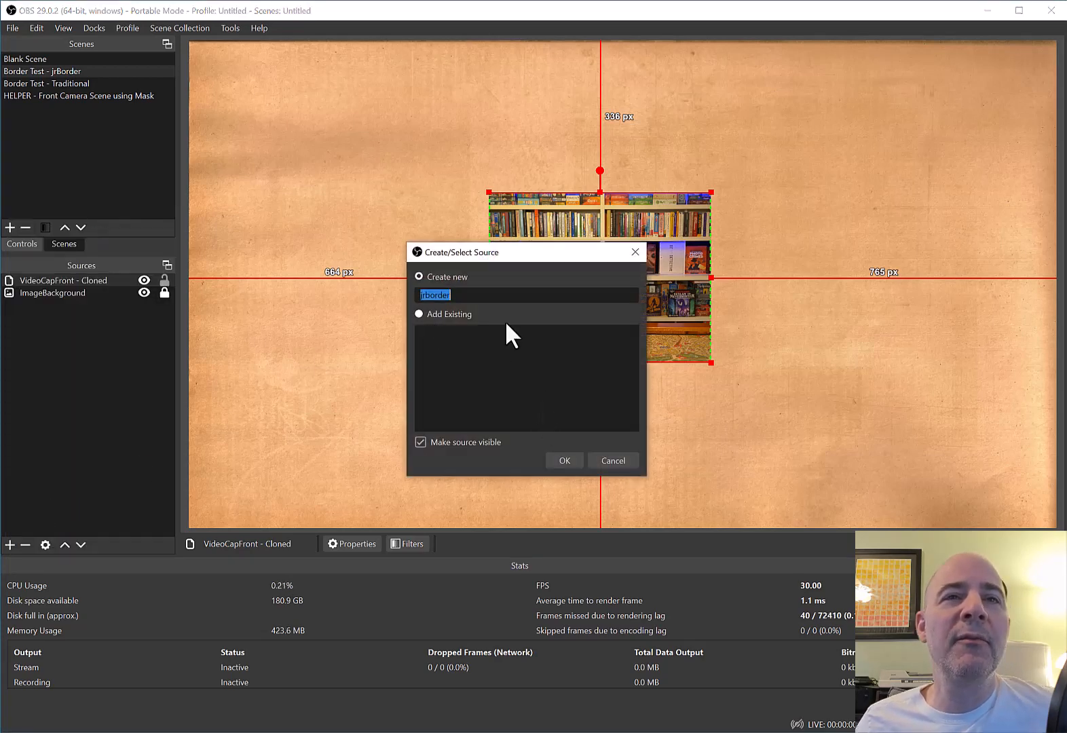
left_click(491, 295)
type("src")
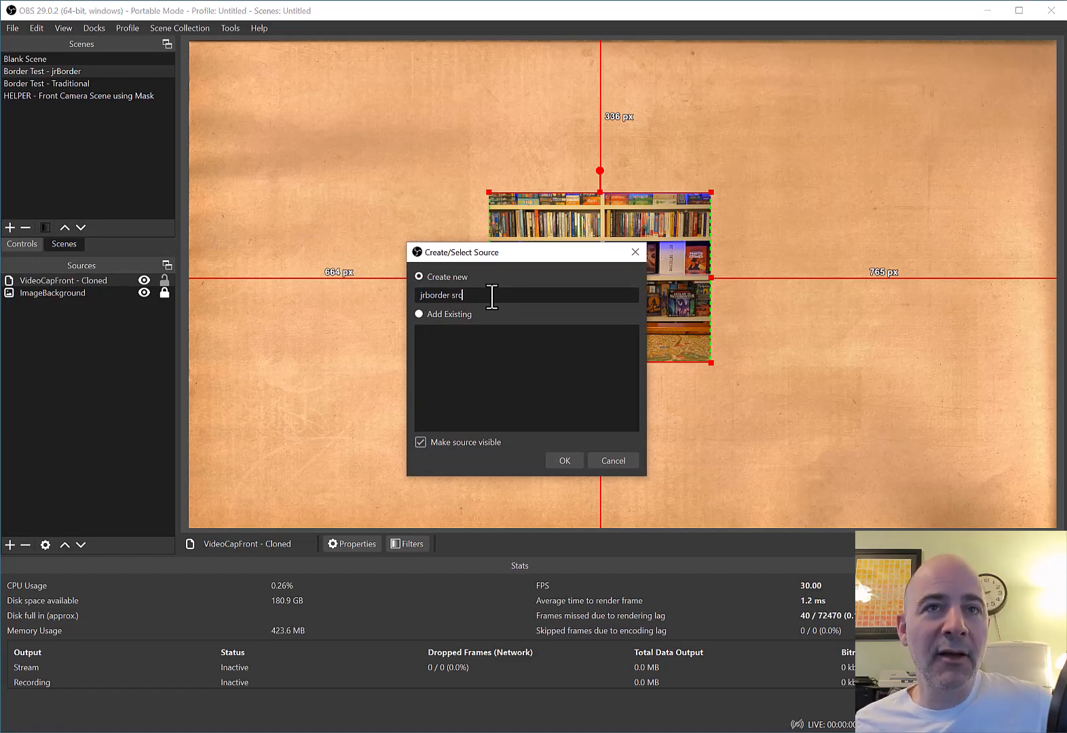
left_click(568, 460)
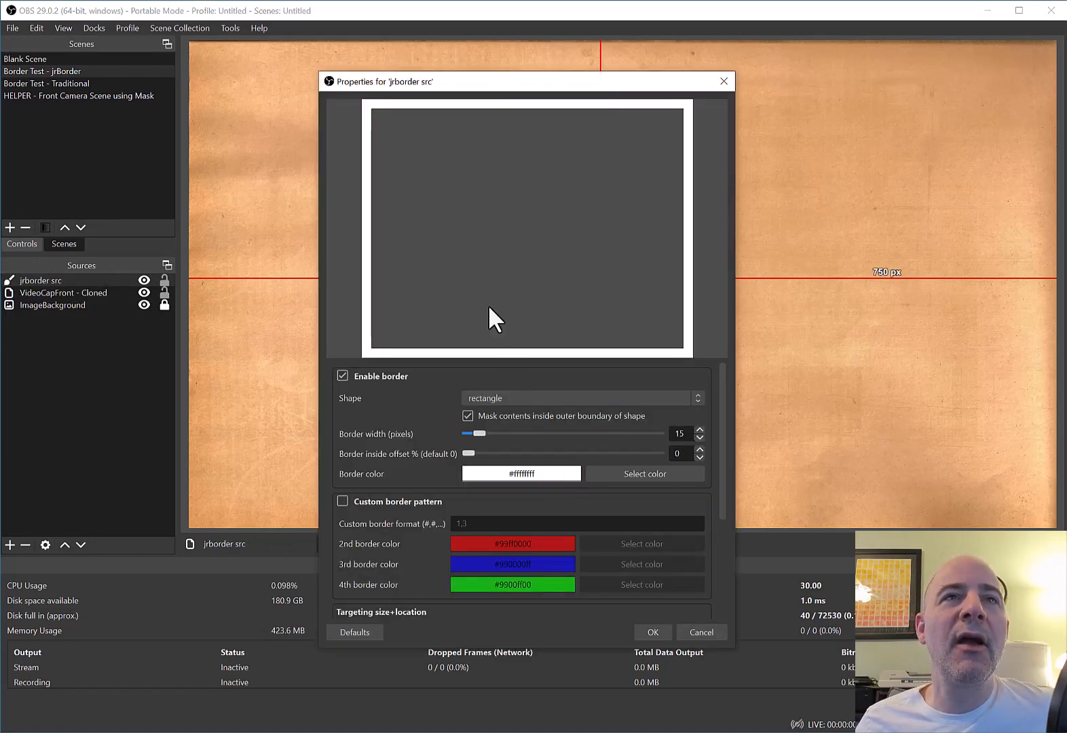
- Examine the shape, custom pattern, size and location targeting, and background texture options of jrborder src, keeping the rectangle shape, and close its properties
left_click_drag(483, 81, 441, 37)
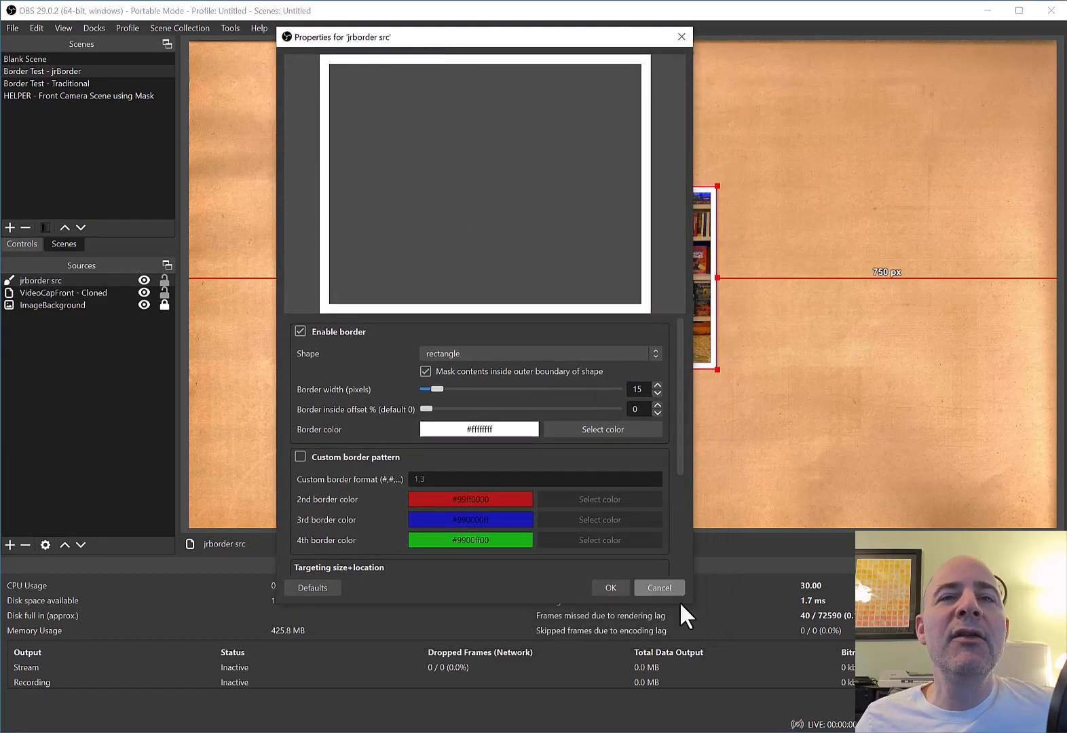
left_click_drag(692, 603, 918, 713)
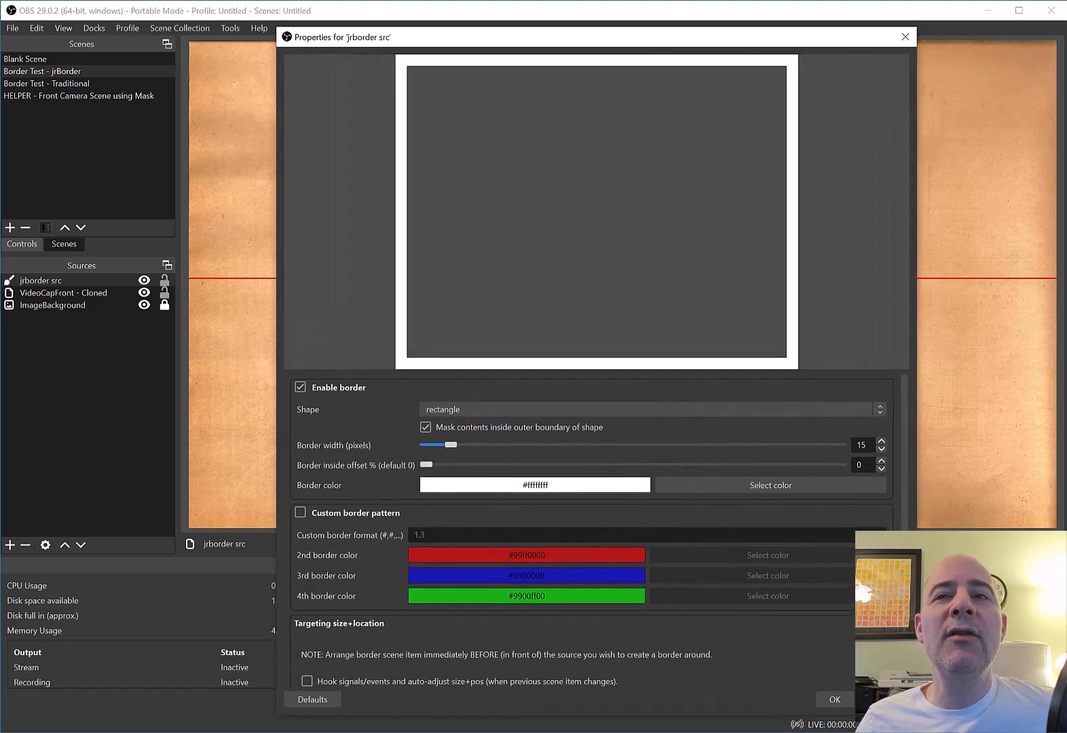
scroll(904, 474, "down", 2)
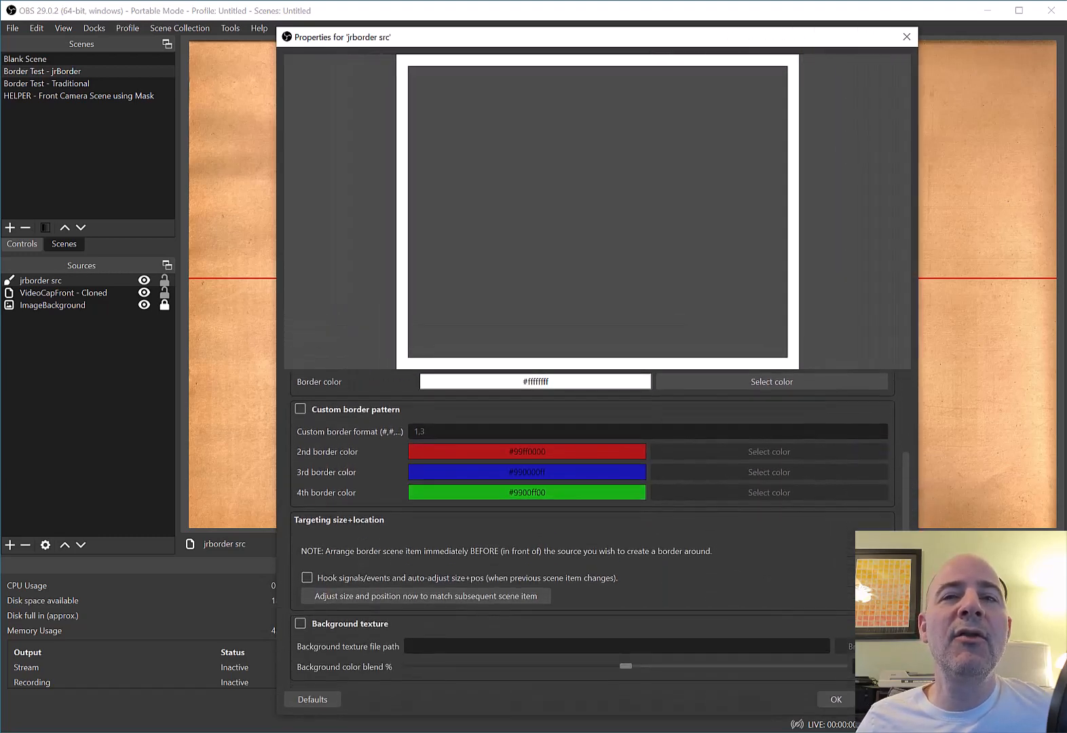
scroll(905, 447, "up", 3)
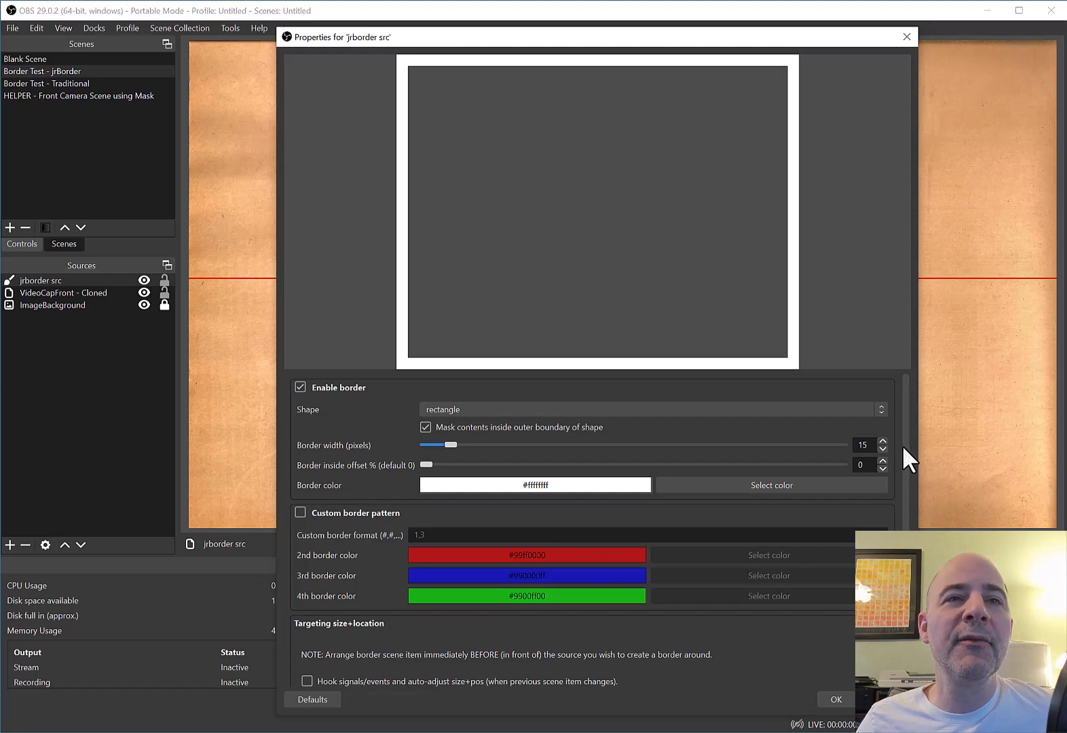
left_click(533, 407)
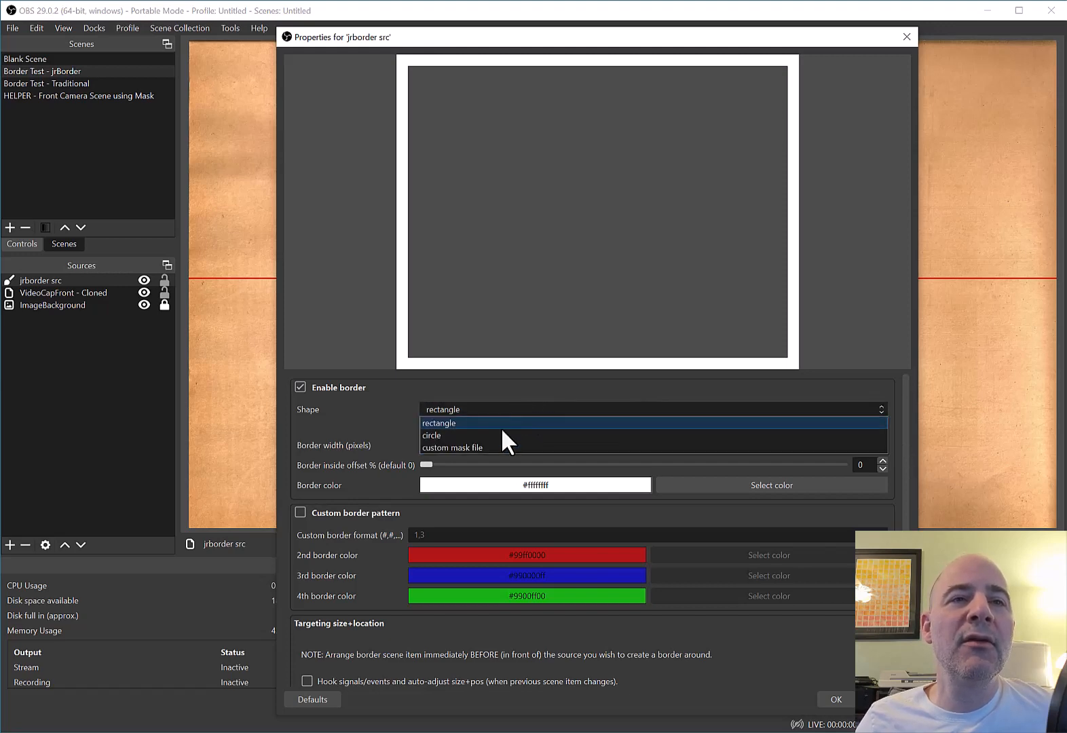
left_click(461, 422)
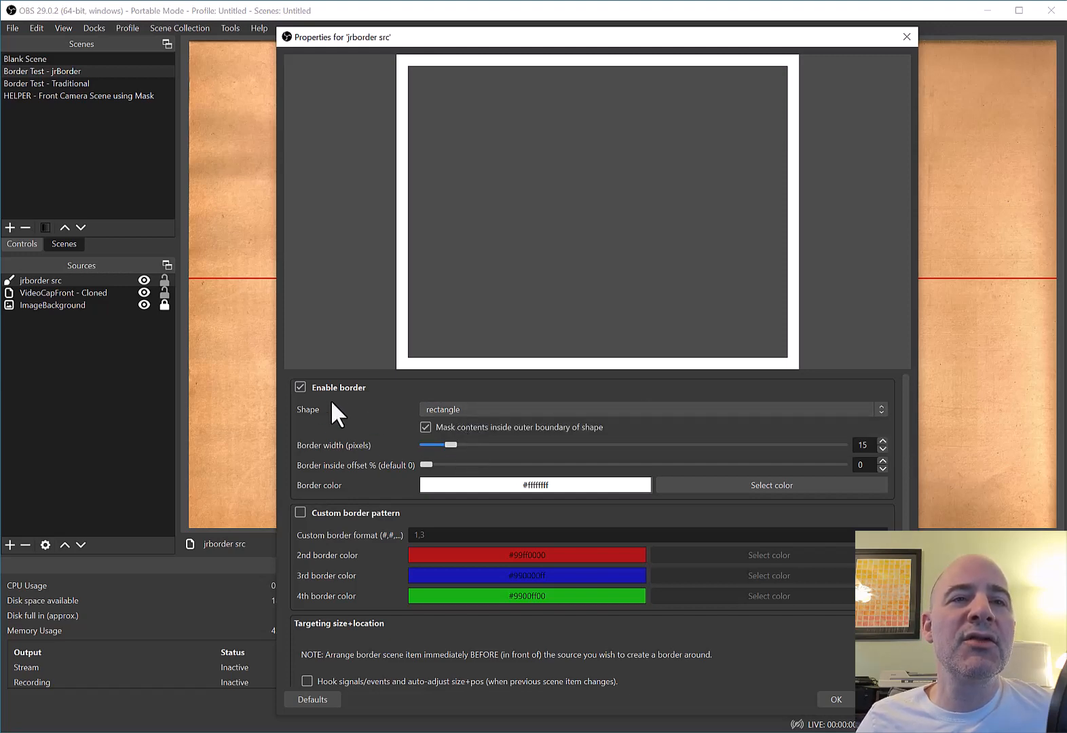
scroll(342, 498, "down", 5)
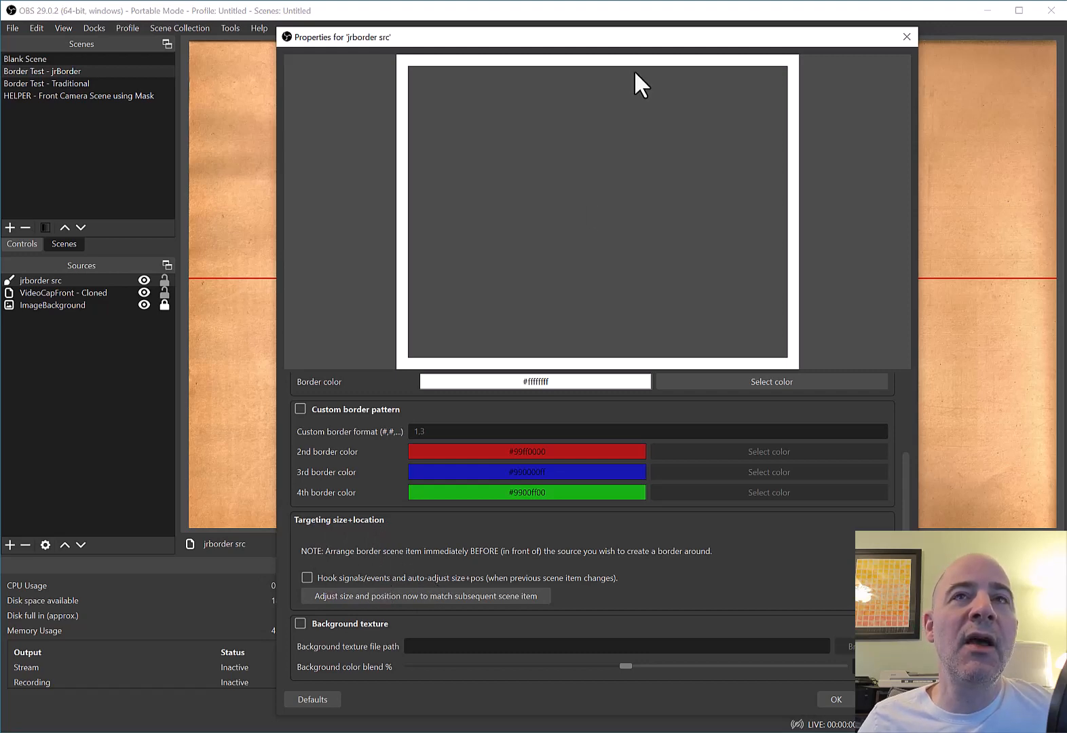
left_click_drag(615, 38, 1049, 47)
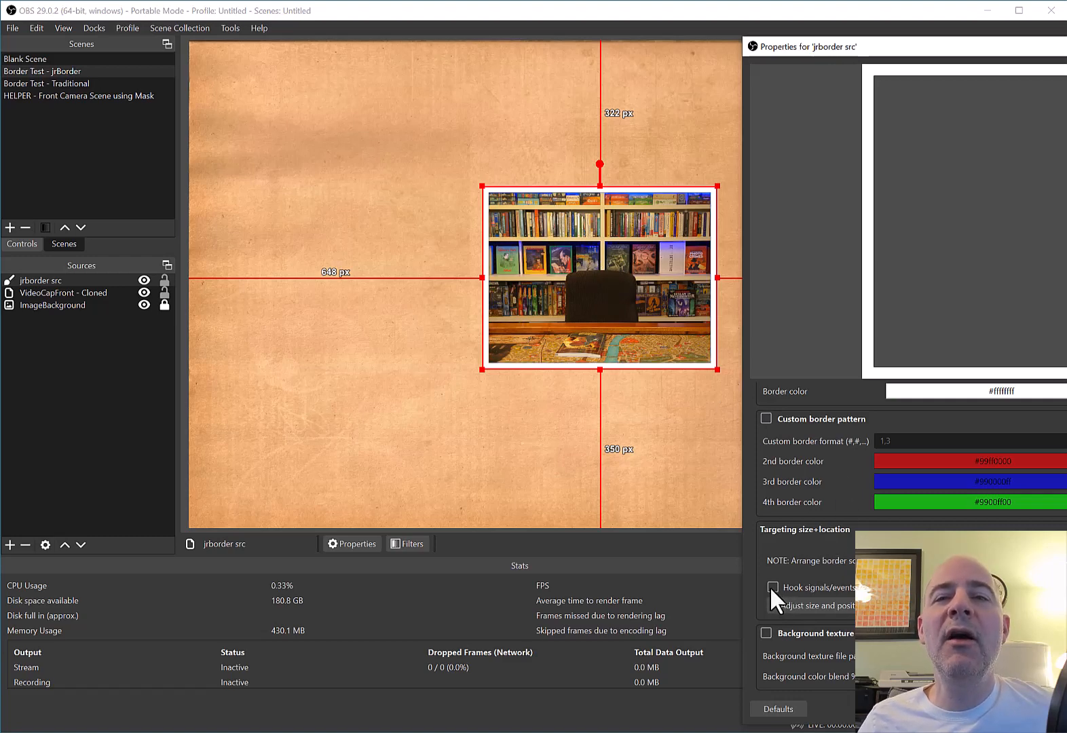
key("Escape")
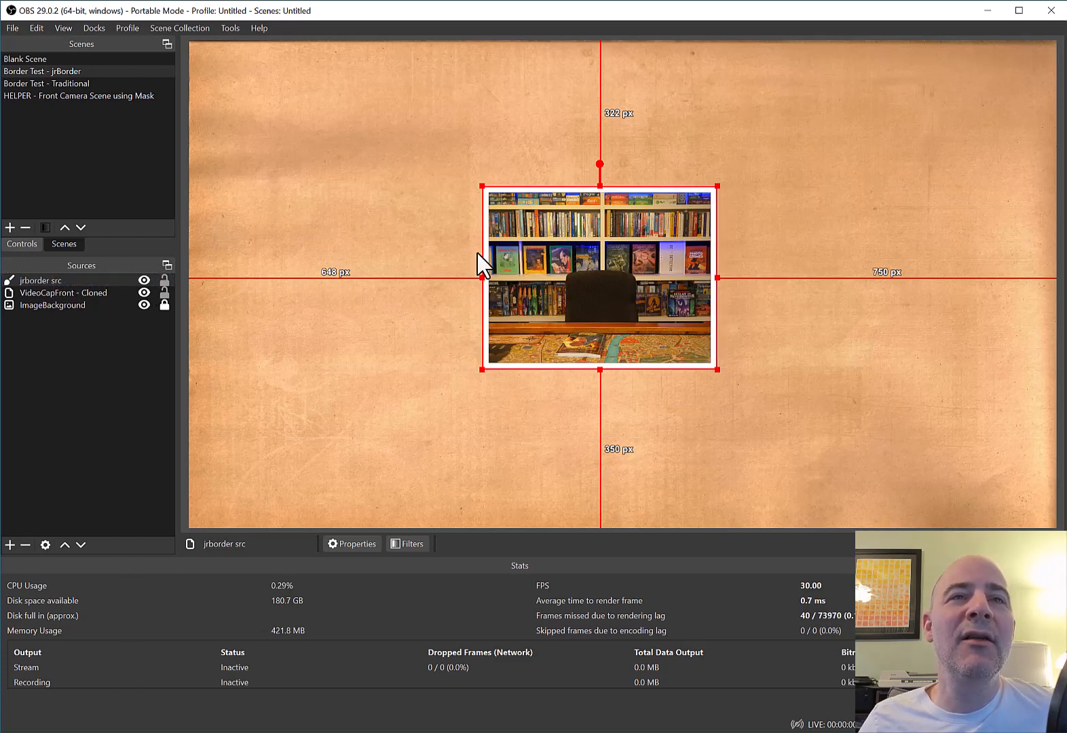
- Move the border frame off the camera to about 1175 px from the left and 151 px from the top, and enlarge the camera source from its upper-left corner
left_click_drag(481, 255, 740, 160)
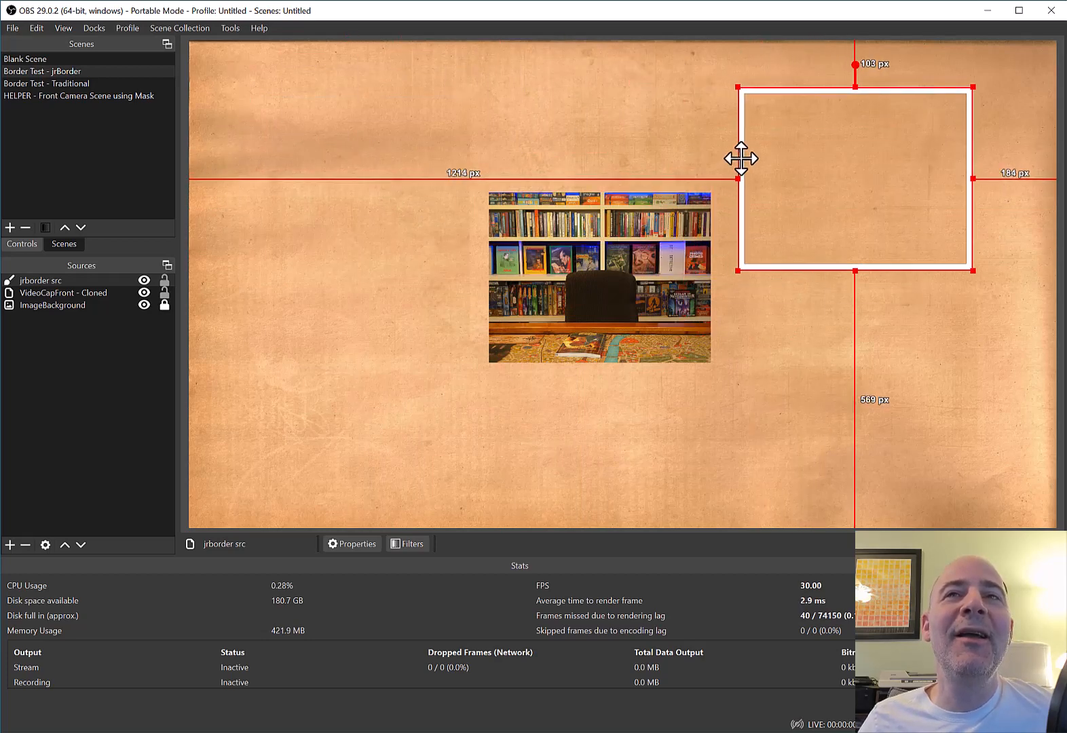
left_click(655, 249)
left_click_drag(493, 194, 434, 150)
mouse_move(778, 90)
left_mouse_down()
mouse_move(496, 162)
mouse_move(445, 133)
mouse_move(776, 114)
left_mouse_up()
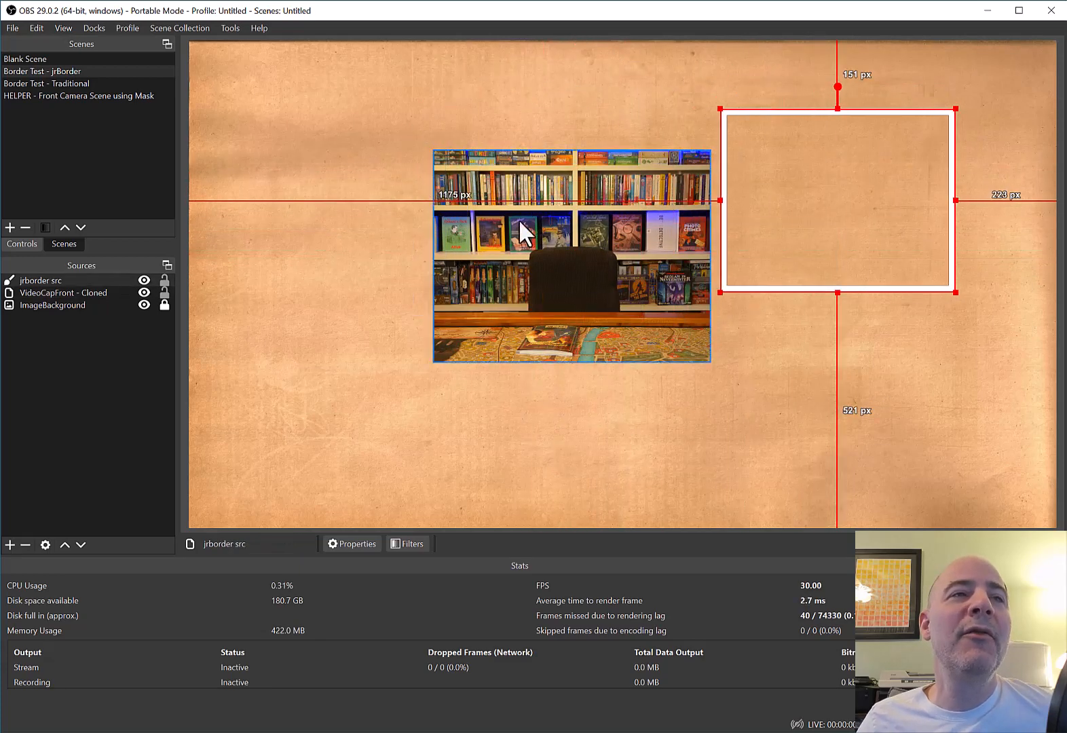
- Adjust the size and position of jrborder src in its properties to match the subsequent scene item
double_click(44, 279)
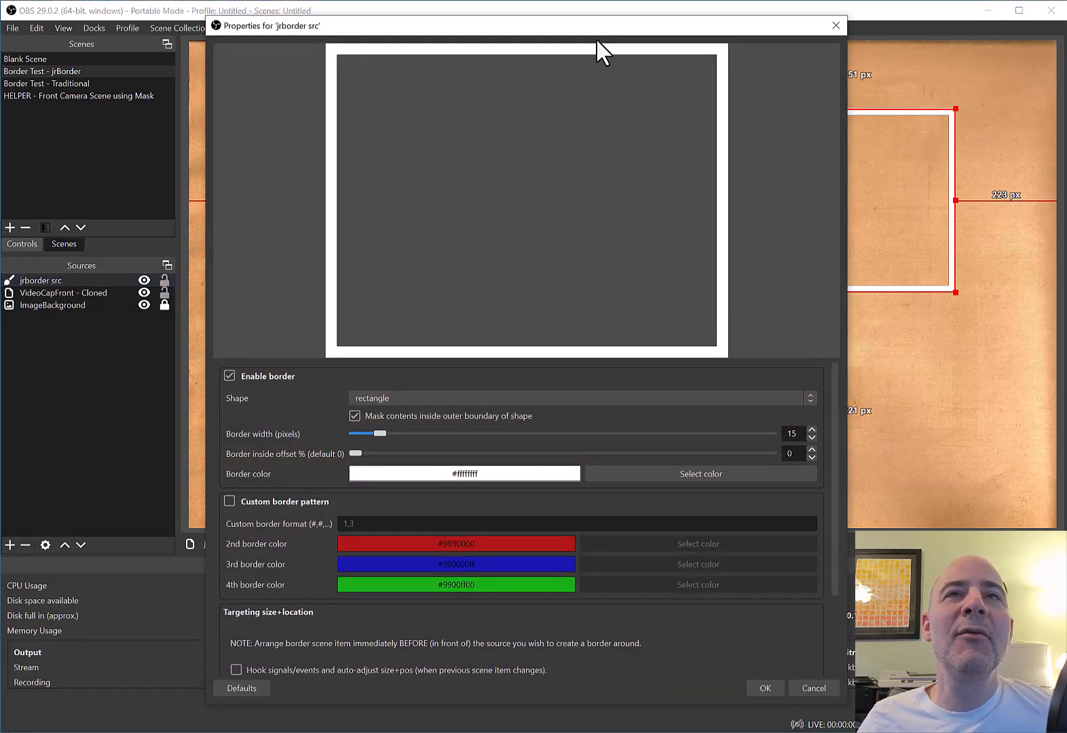
left_click_drag(596, 27, 224, 0)
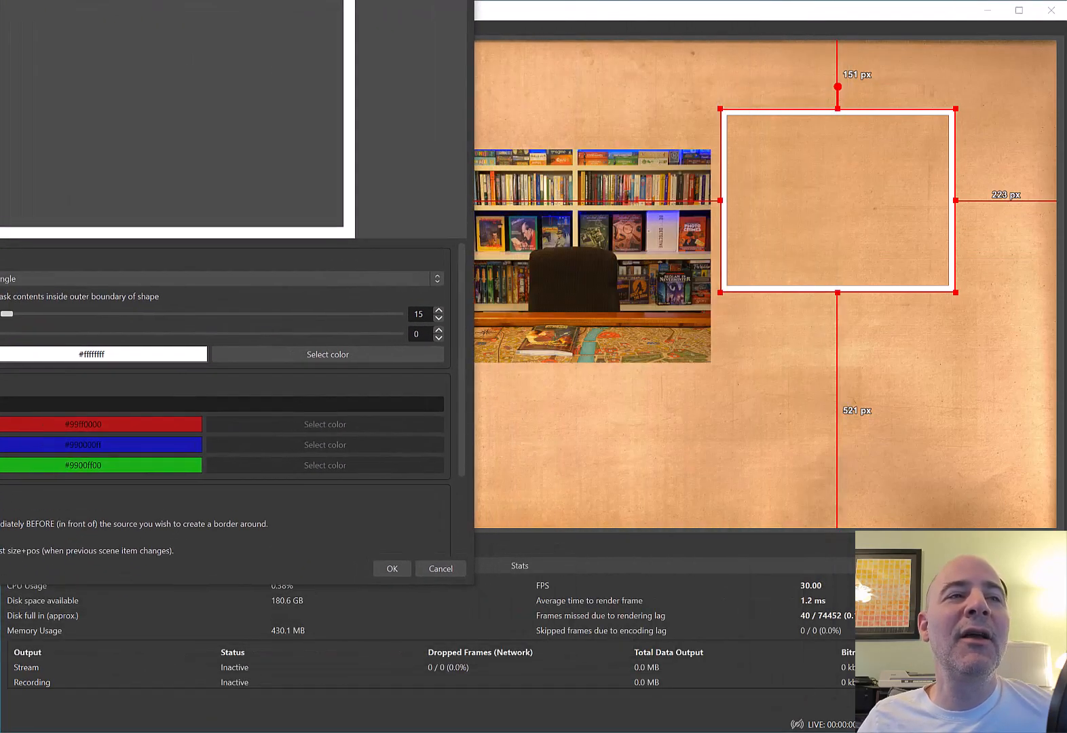
scroll(286, 469, "down", 3)
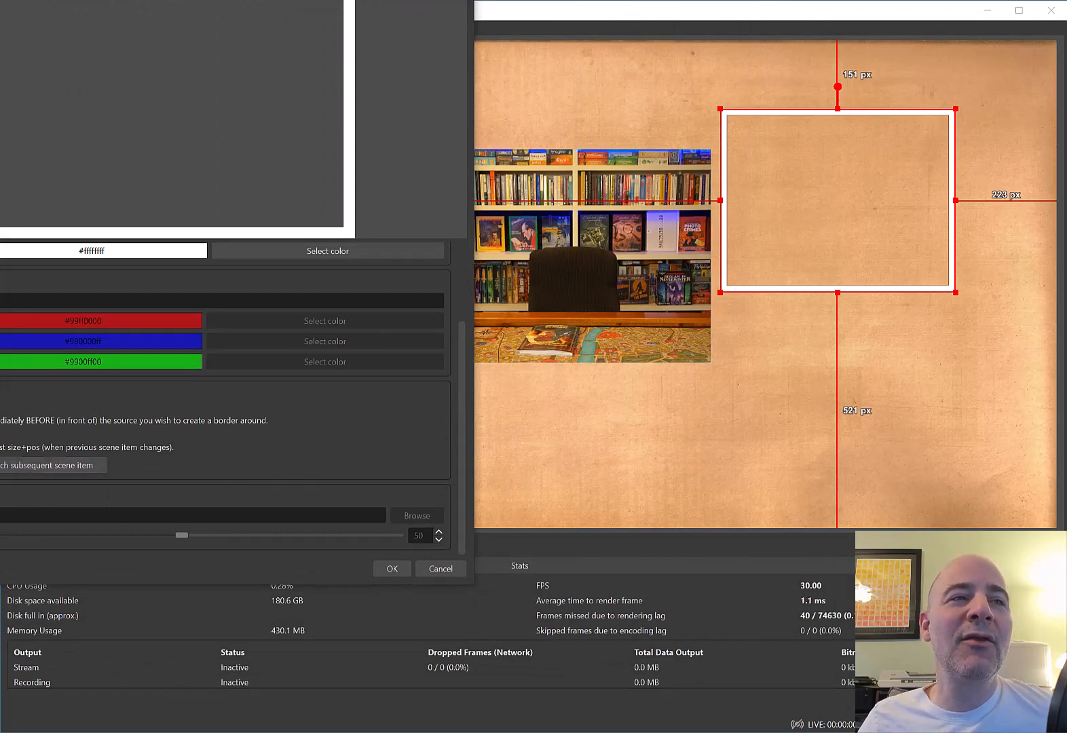
left_click(68, 464)
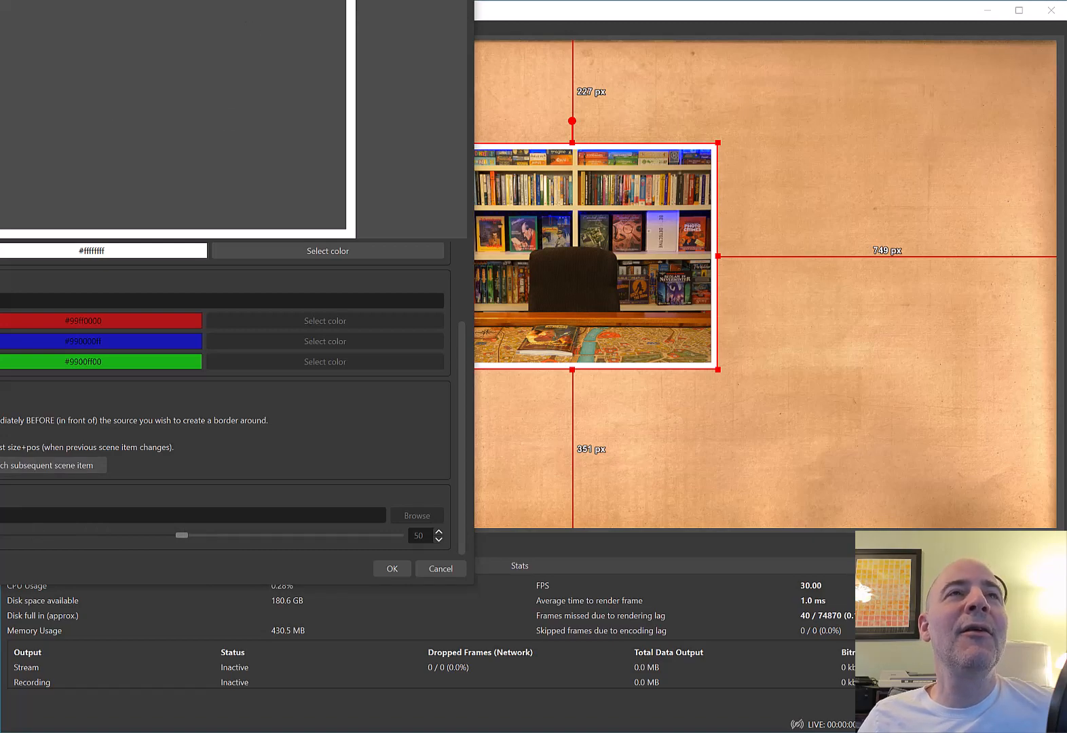
- With the properties still open, move the border frame off the camera to about 71 px from the left and 416 px from the top and shrink it
left_click_drag(121, 0, 1014, 13)
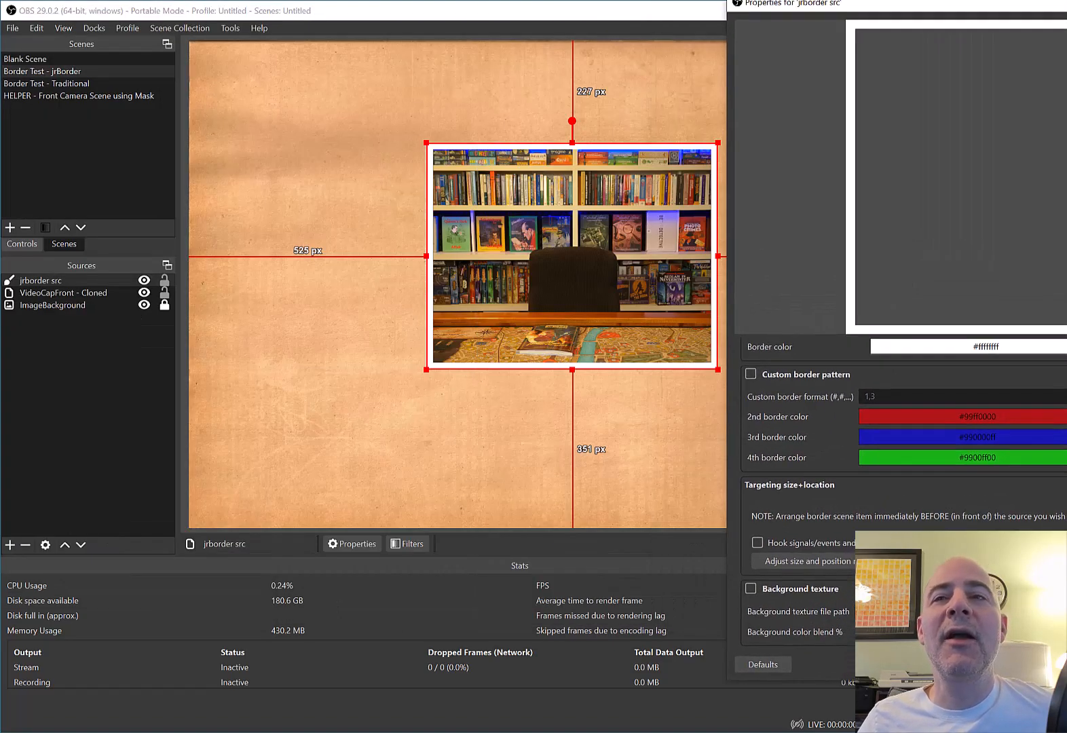
left_click(773, 560)
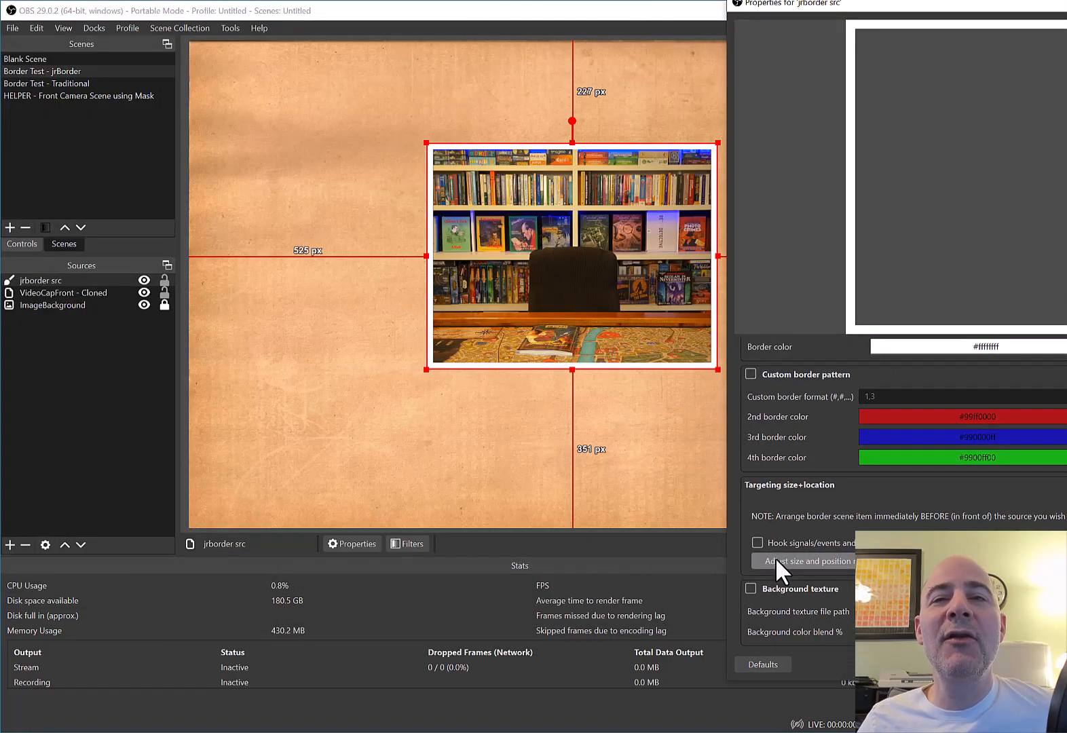
left_click_drag(623, 371, 423, 452)
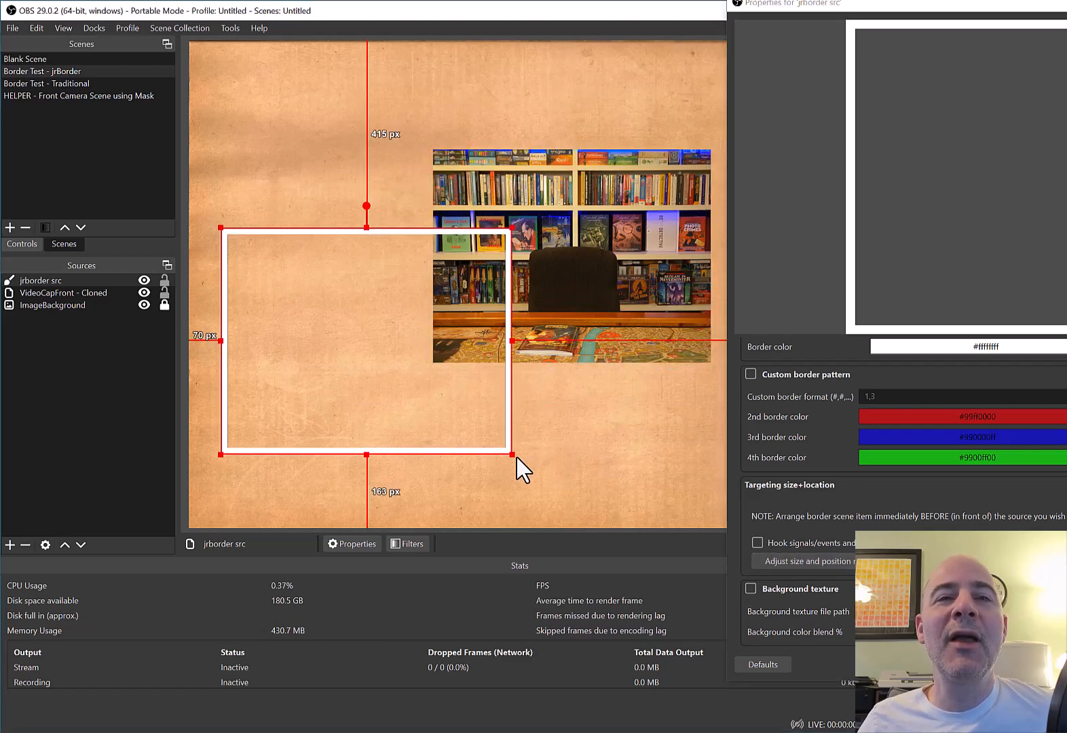
left_click_drag(511, 454, 394, 346)
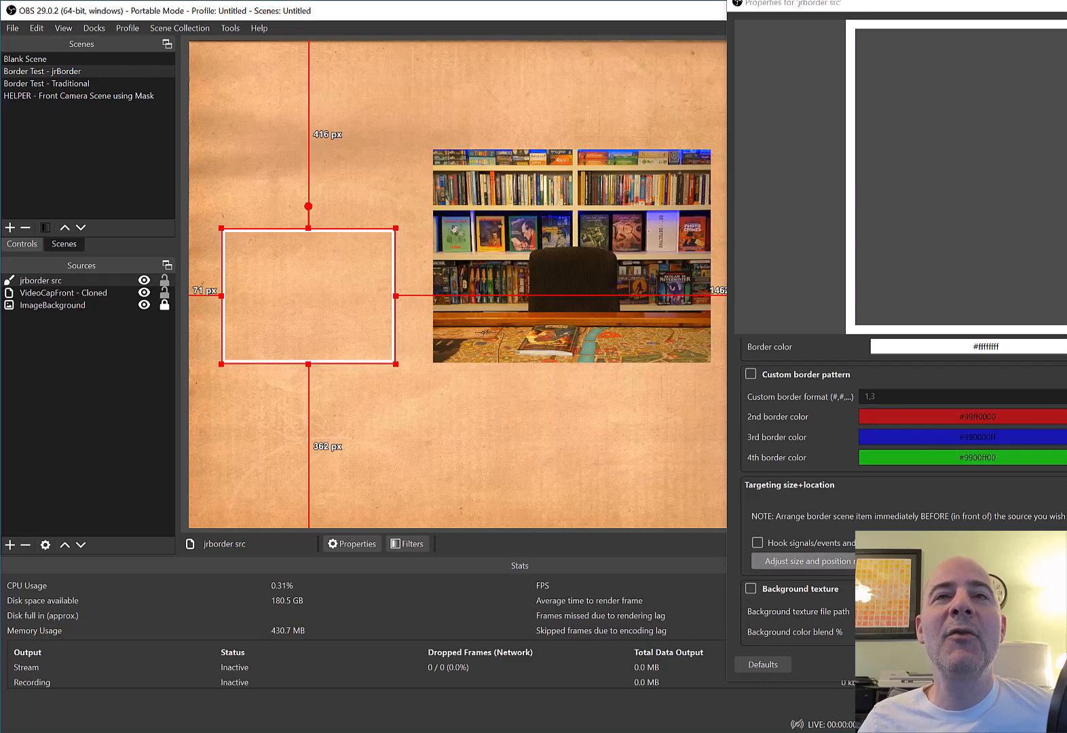
- Fit the border to the camera again, enable hooking signals/events to auto-adjust its size and position, and accept the properties
left_click(804, 561)
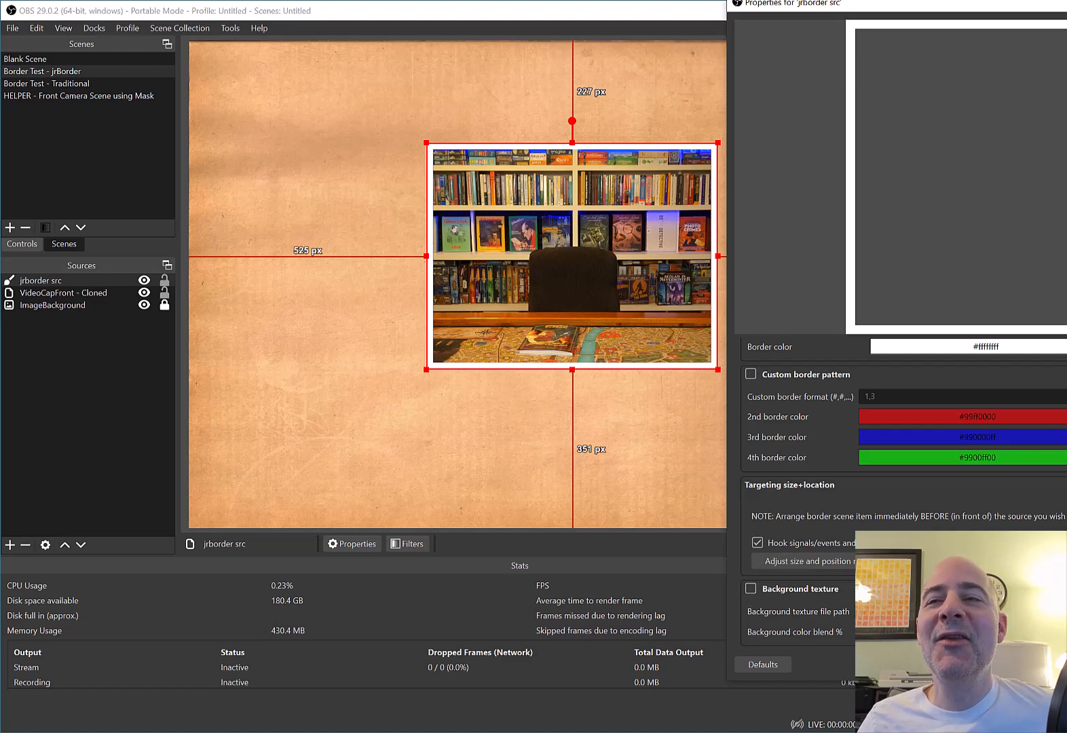
left_click_drag(1053, 2, 590, 0)
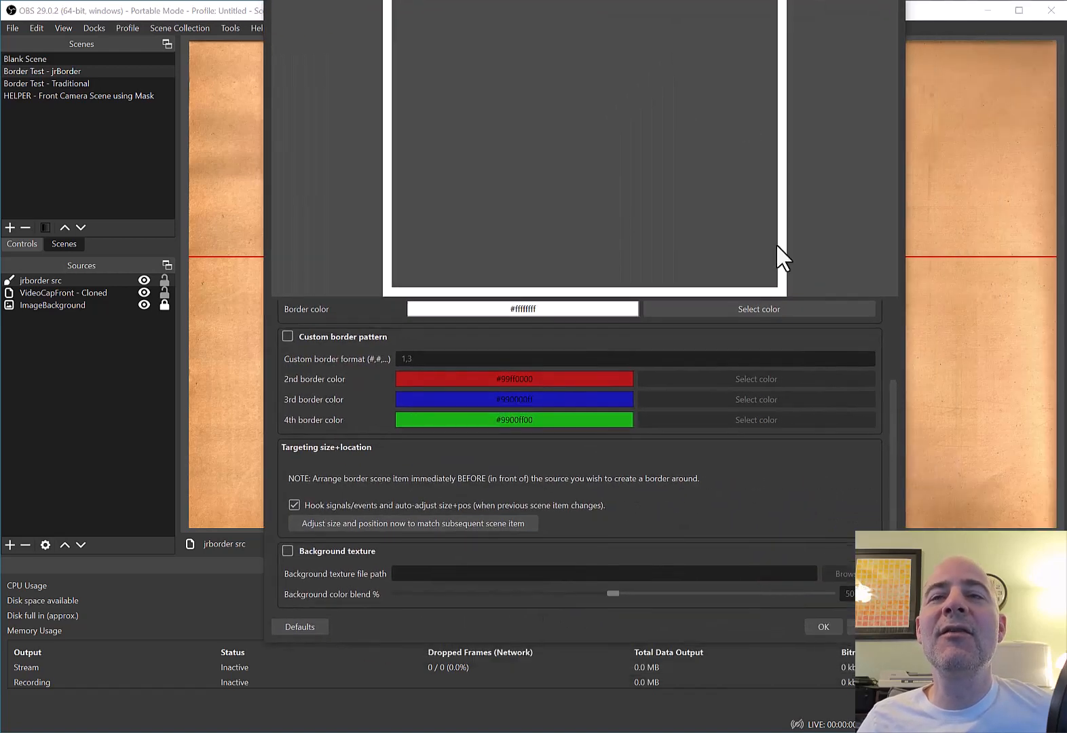
left_click(823, 620)
- Move and enlarge the camera source and crop its sides, placing it about 820 px from the left, 552 px from the right and 110 px from the top
left_click(551, 244)
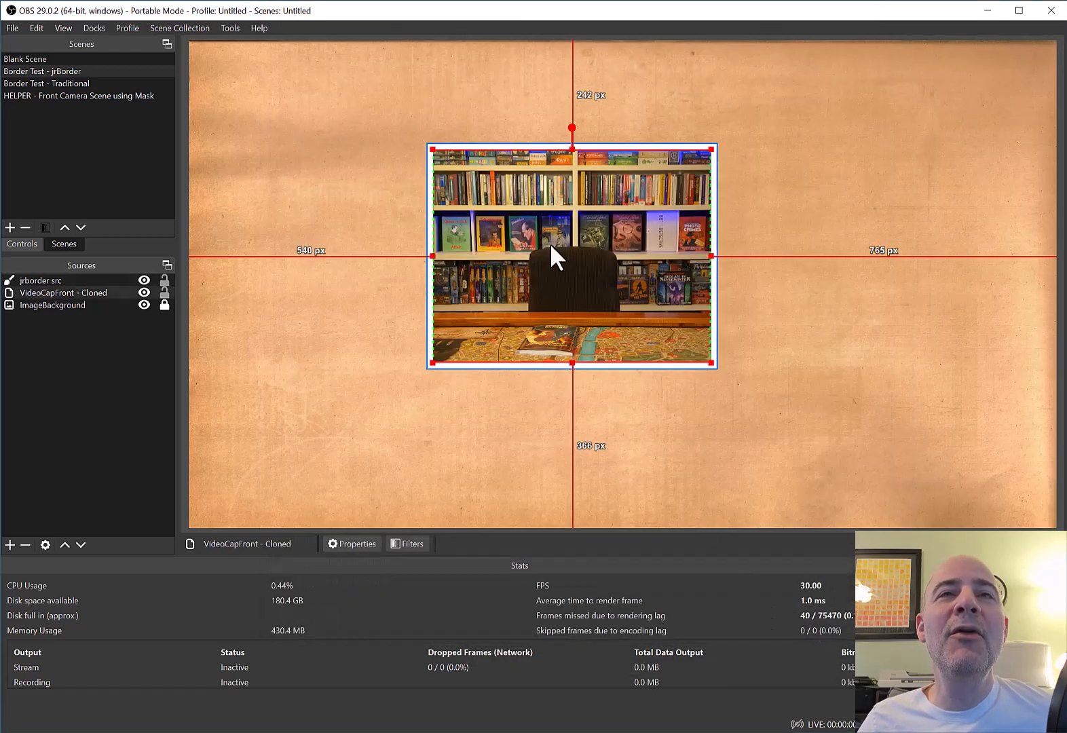
left_click_drag(517, 200, 657, 171)
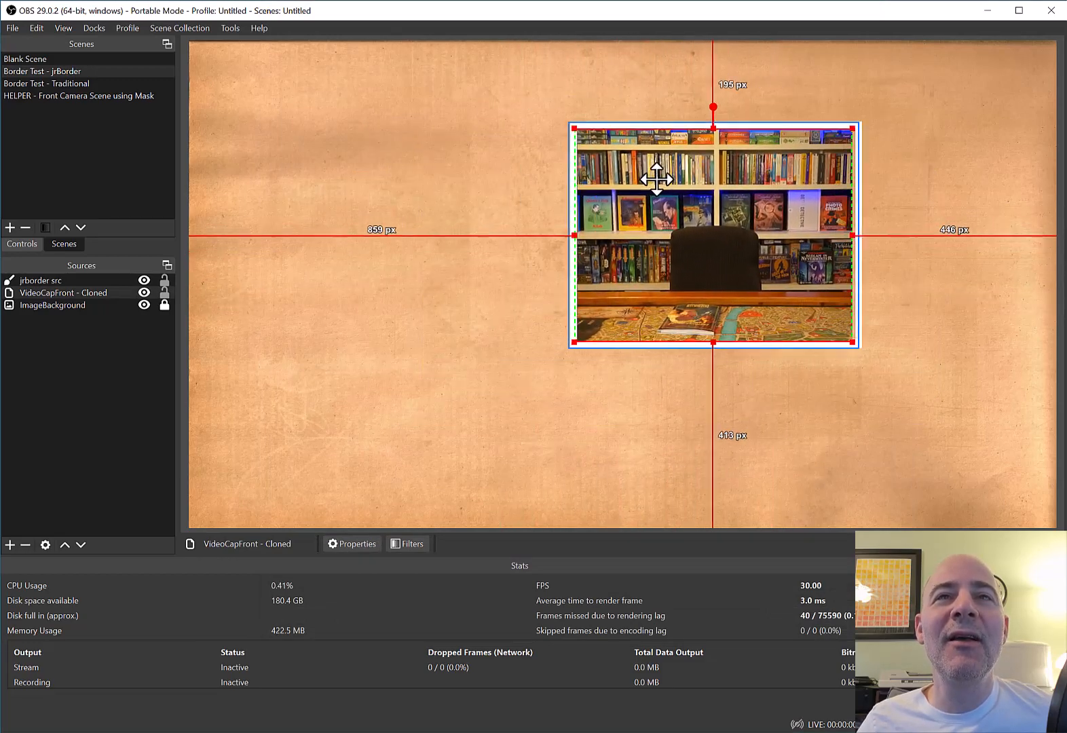
mouse_move(570, 236)
left_mouse_down()
mouse_move(492, 238)
mouse_move(538, 219)
mouse_move(583, 219)
mouse_move(526, 226)
mouse_move(549, 229)
left_mouse_up()
left_click_drag(849, 218, 808, 218)
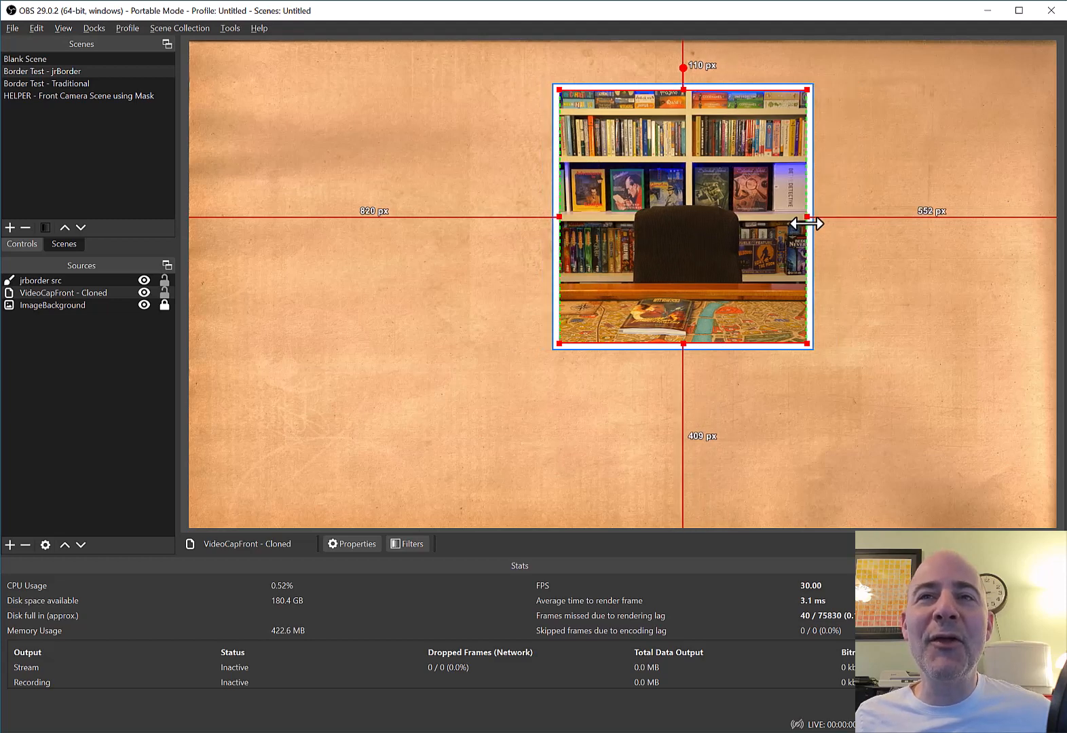
- Crop the camera source's top and bottom edges and move it to about 655 px from the canvas's left and 275 px from its top
left_click_drag(682, 91, 684, 136)
left_click_drag(681, 350, 681, 340)
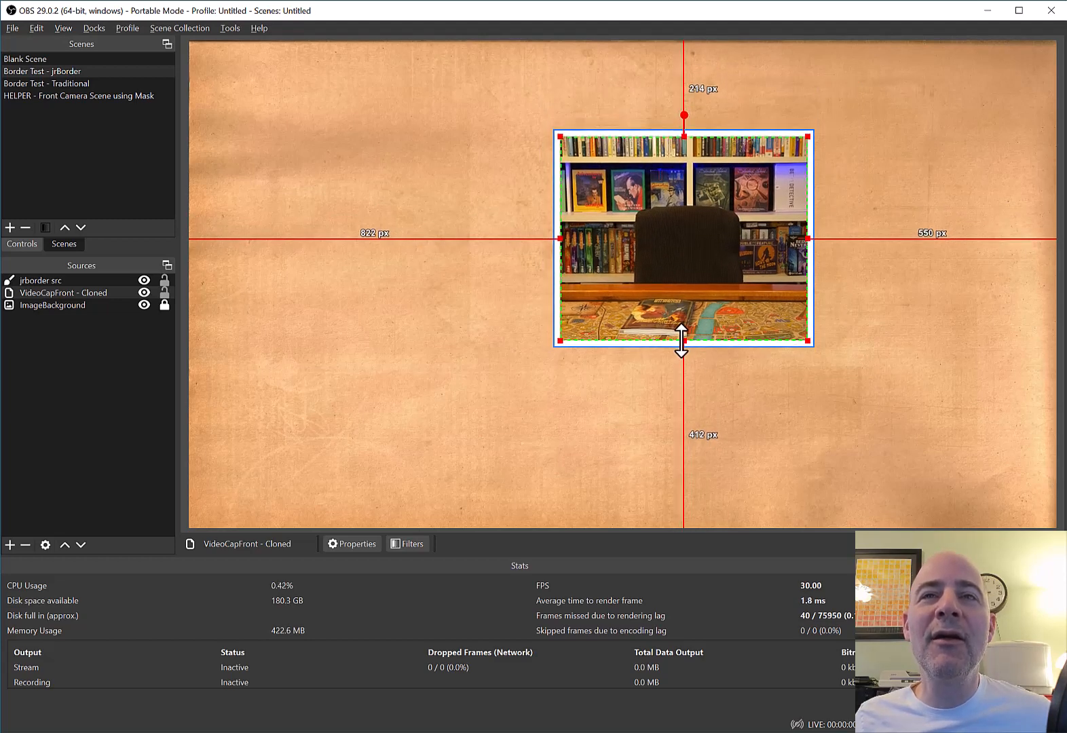
left_click_drag(634, 241, 559, 268)
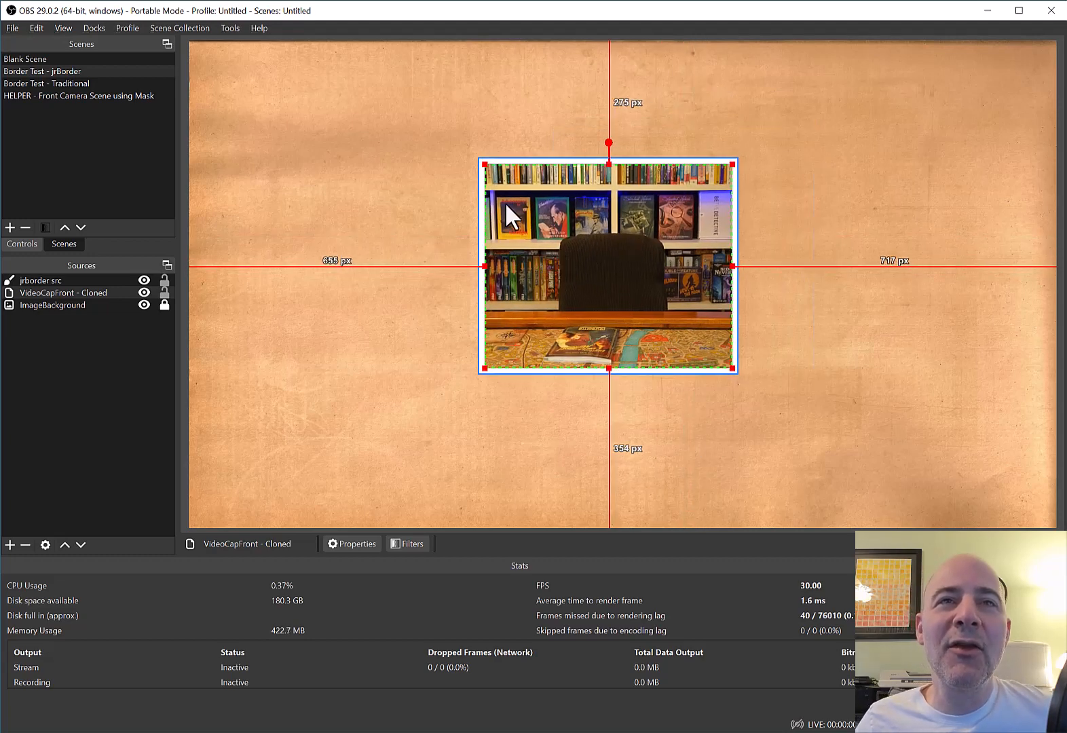
- Move the camera source to about 550 px from the canvas's left edge and 174 px from its top
left_click_drag(626, 227, 573, 206)
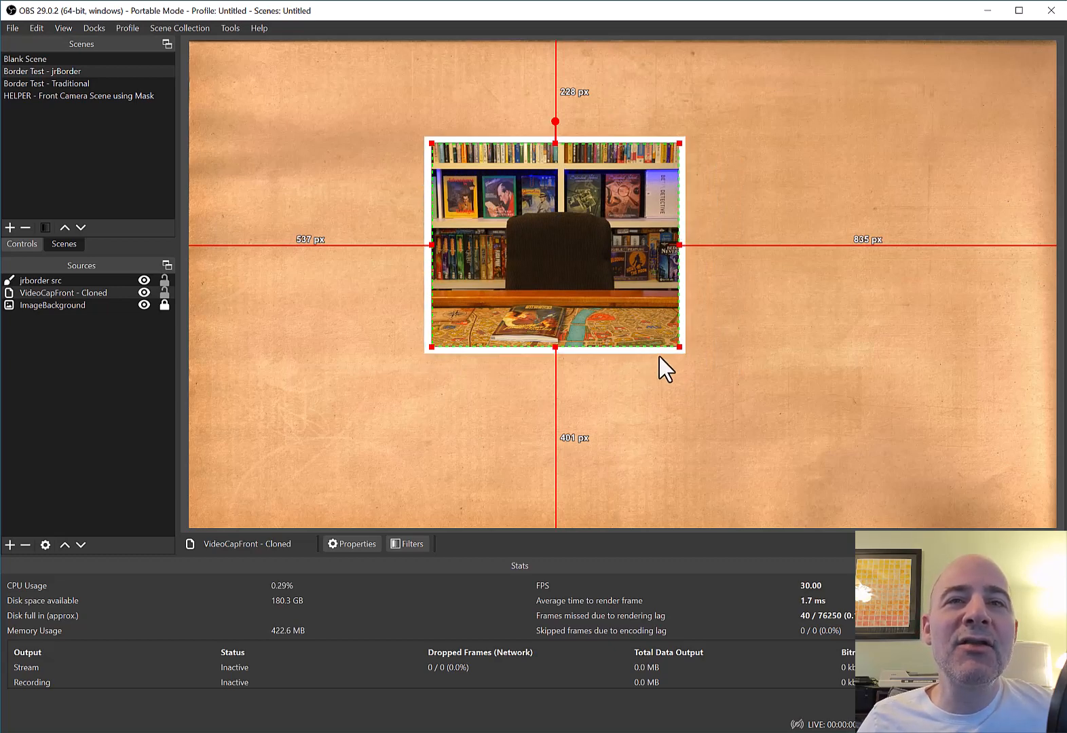
mouse_move(560, 218)
left_mouse_down()
mouse_move(496, 200)
mouse_move(567, 231)
mouse_move(567, 197)
left_mouse_up()
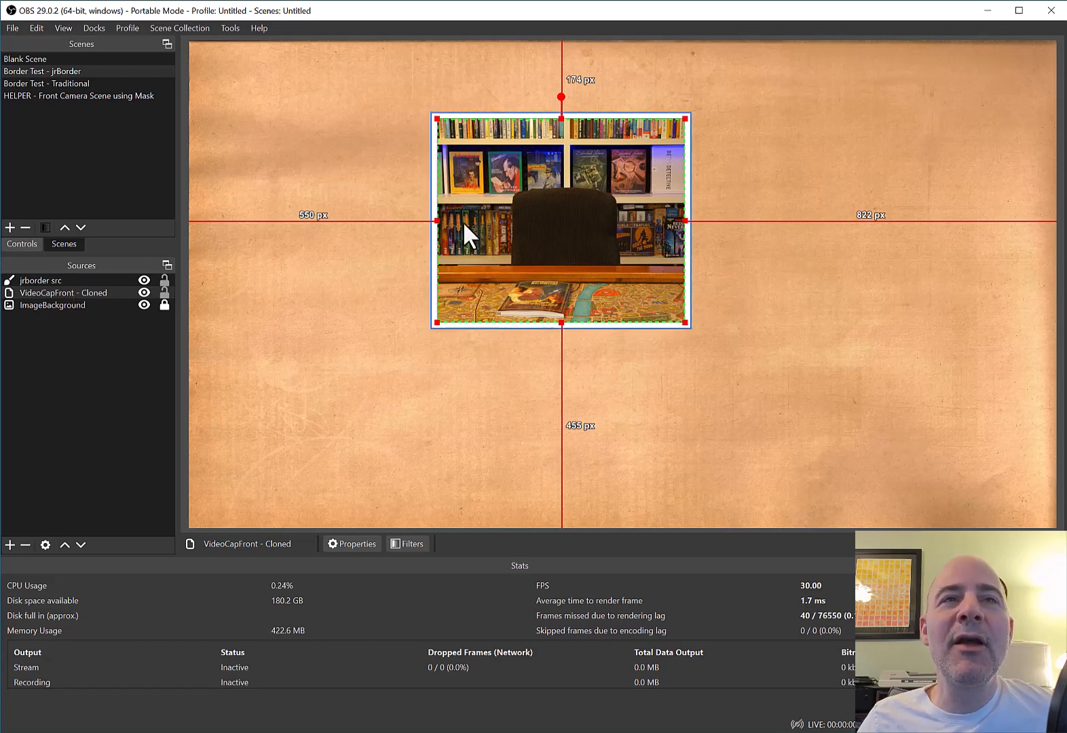
- Set the jrborder source's inside offset to 76% and border width to 30 pixels, and accept the properties
double_click(92, 279)
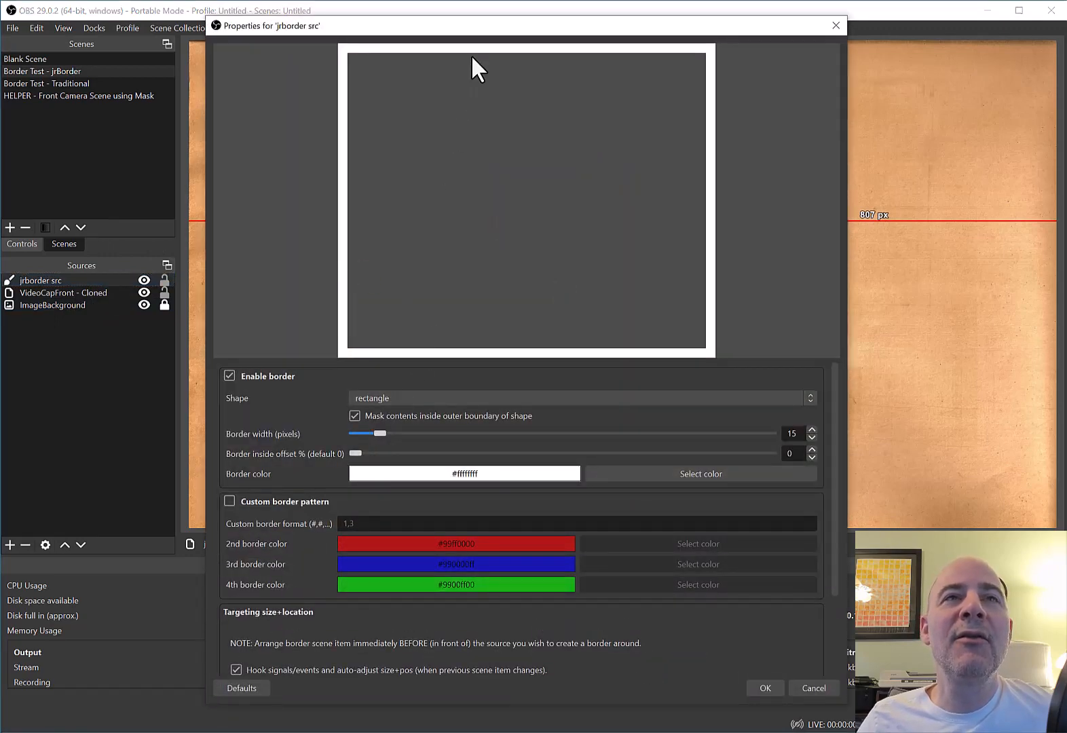
left_click_drag(479, 30, 790, 102)
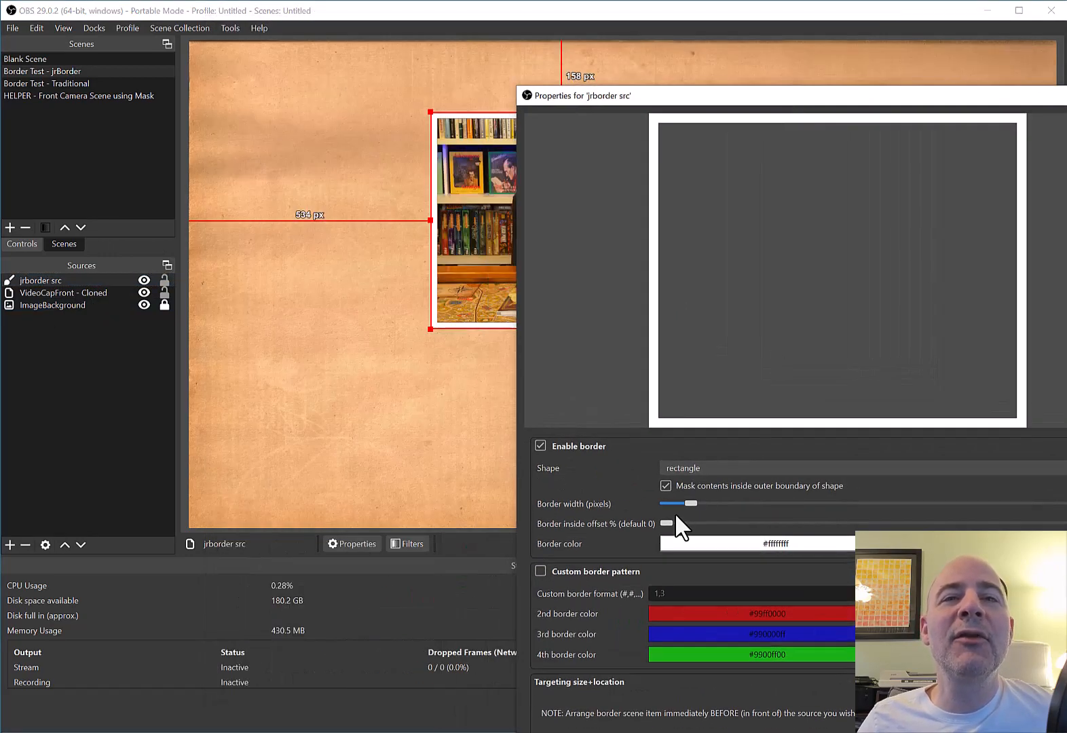
left_click_drag(666, 525, 983, 503)
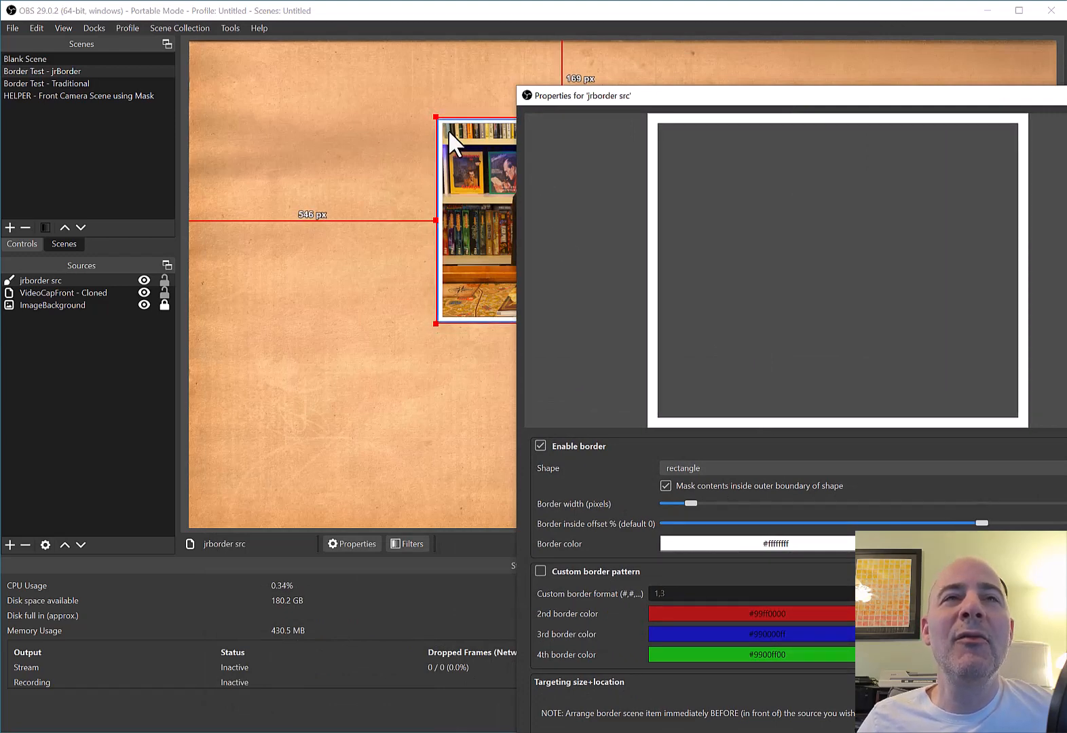
left_click_drag(689, 505, 714, 505)
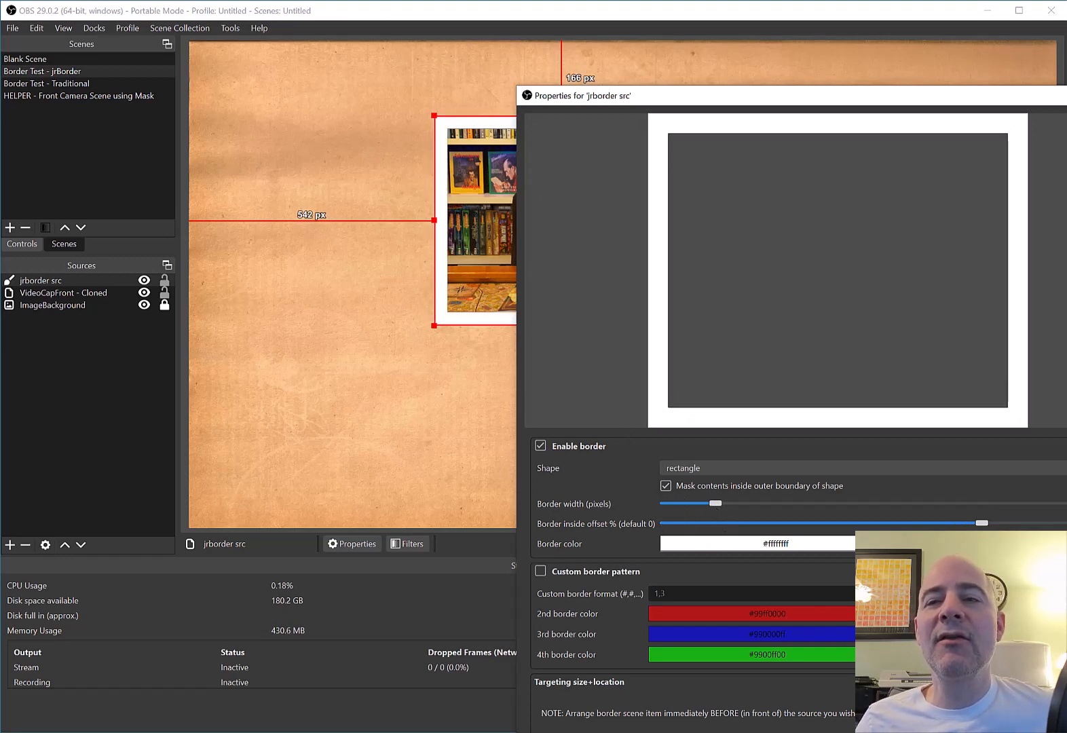
left_click(1058, 726)
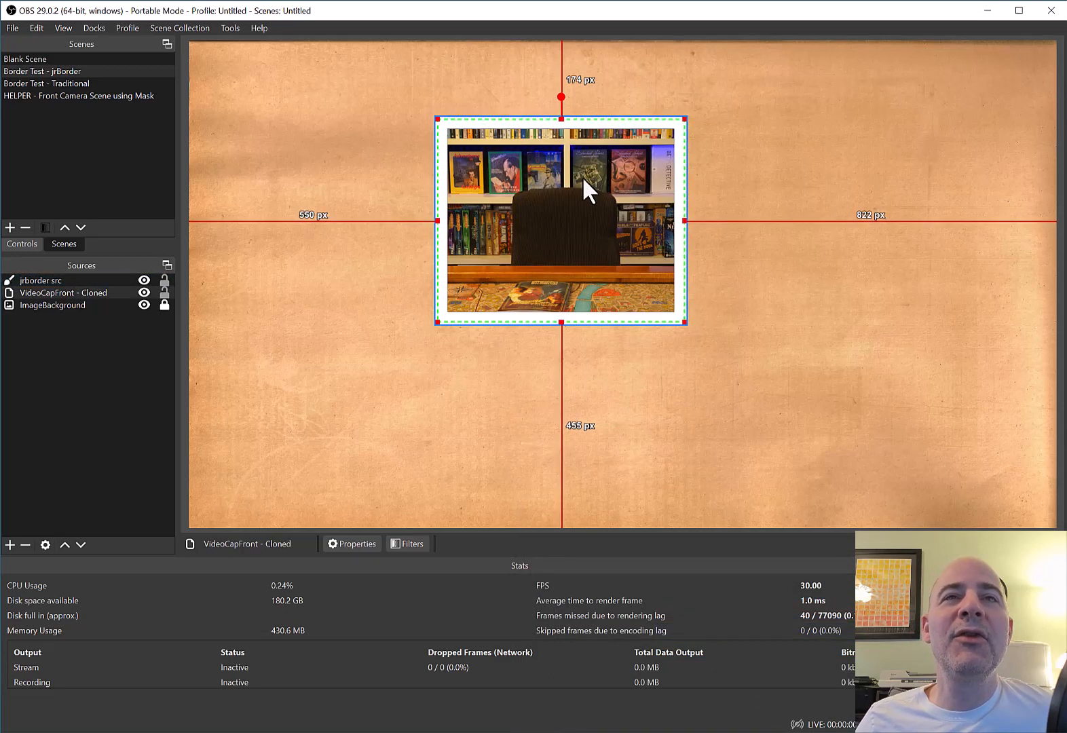
- Move the camera source to about 391 px from the left and 163 px from the top, and enlarge it to about 671 px from the right
mouse_move(582, 176)
left_mouse_down()
mouse_move(623, 195)
mouse_move(568, 188)
mouse_move(527, 149)
mouse_move(377, 126)
left_mouse_up()
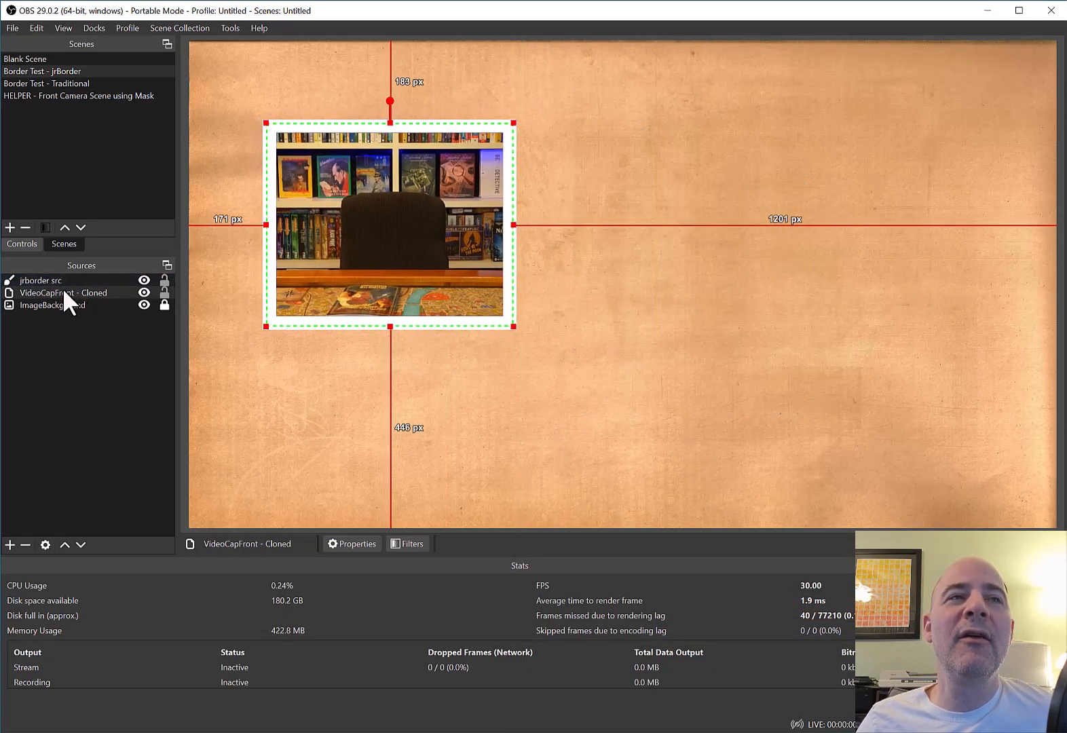
left_click_drag(353, 246, 477, 252)
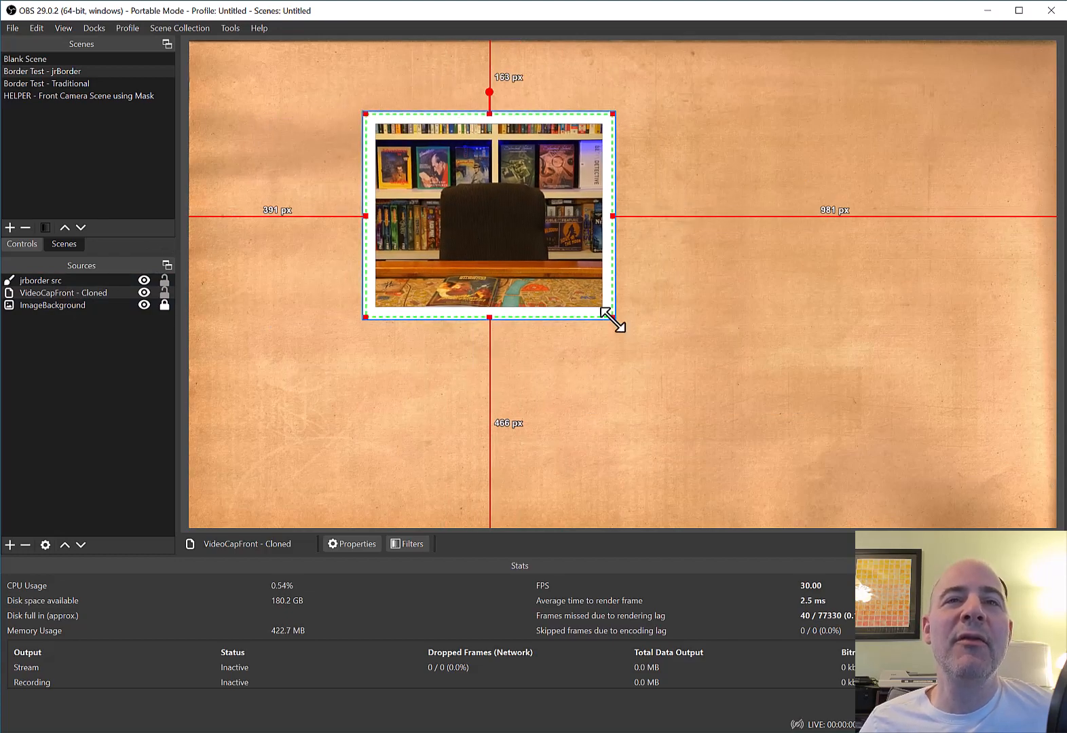
left_click_drag(613, 317, 749, 395)
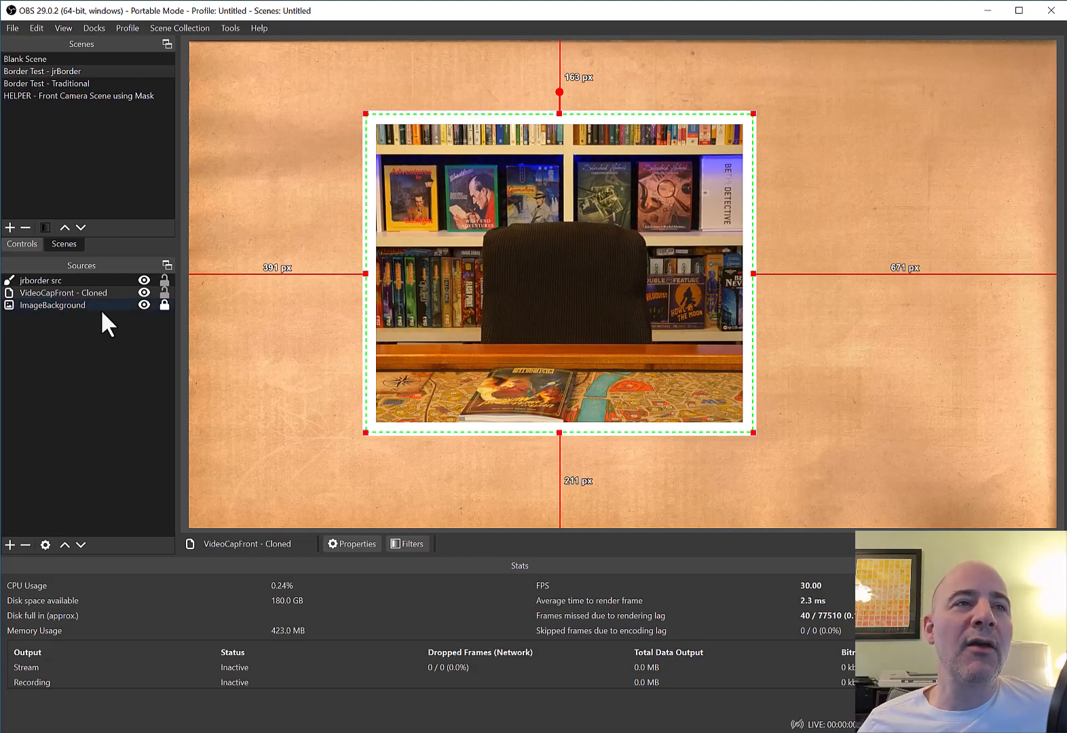
- Reset the border's inside offset to 0%, and move the camera source to about 498 px from the left and 158 px from the top
double_click(67, 281)
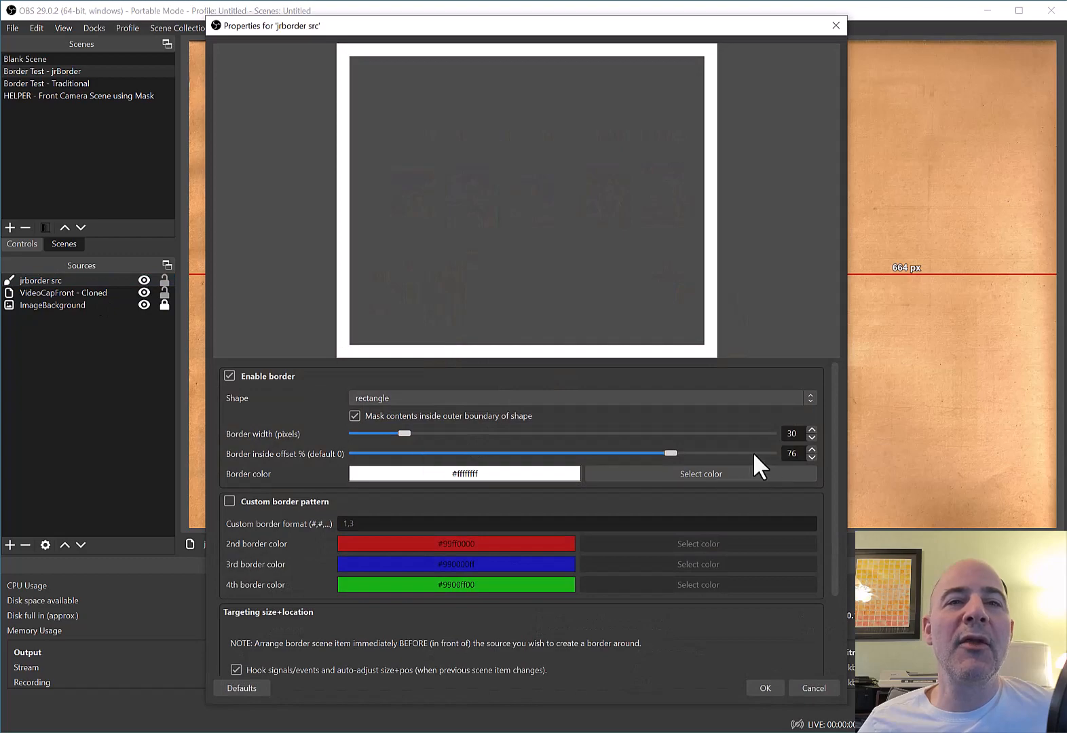
left_click_drag(670, 453, 310, 464)
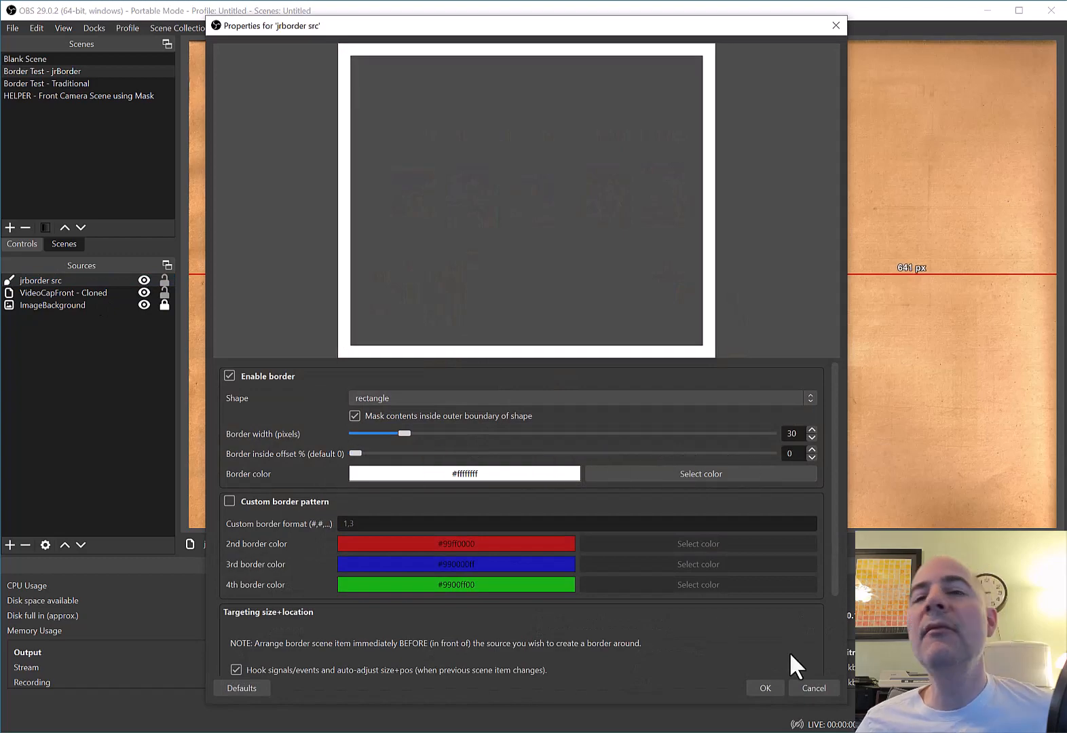
left_click(763, 687)
left_click(546, 288)
mouse_move(494, 243)
left_mouse_down()
mouse_move(535, 252)
mouse_move(546, 241)
left_mouse_up()
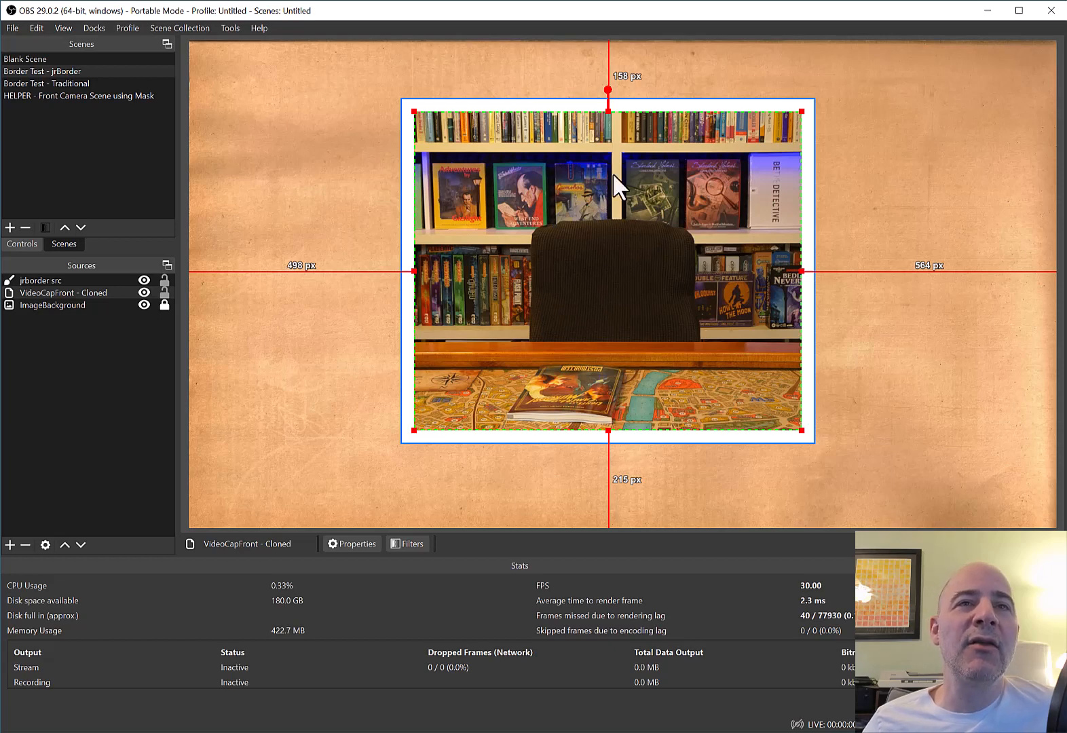
left_click(454, 104)
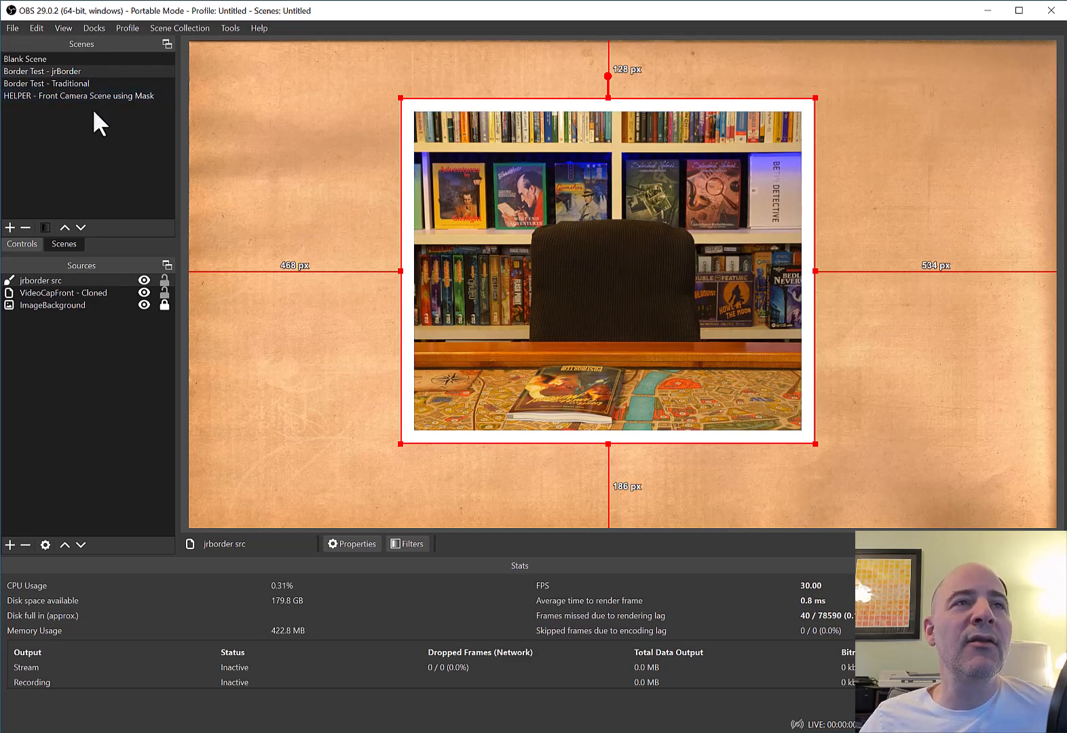
left_click(88, 292)
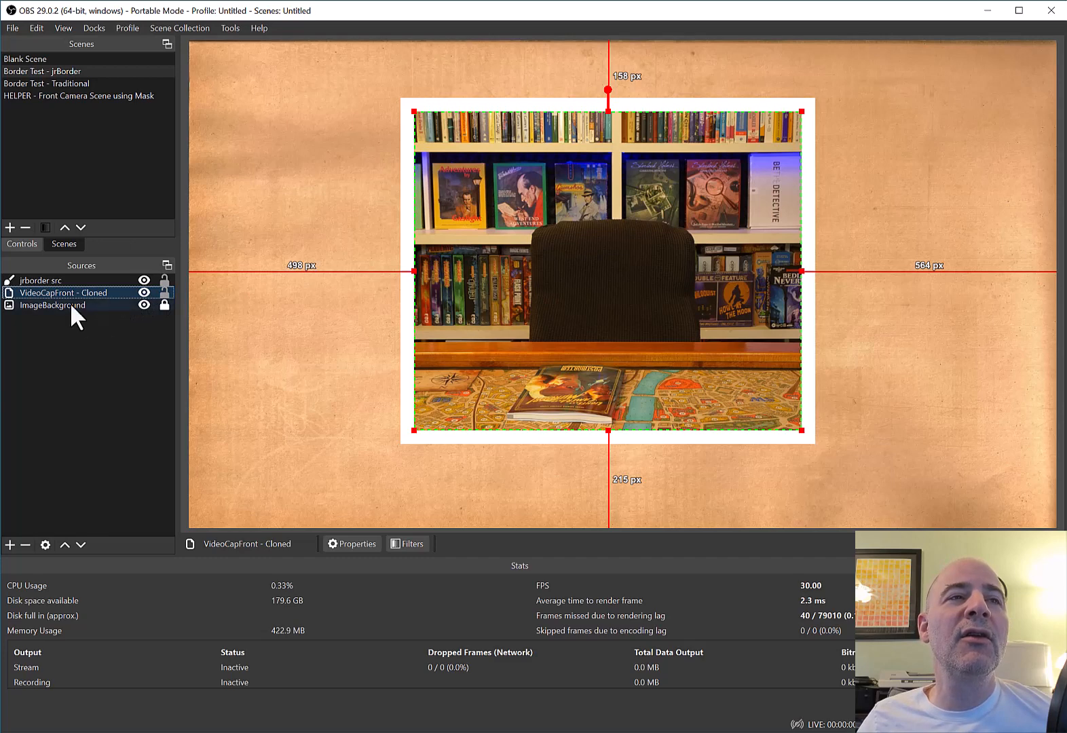
left_click(38, 281)
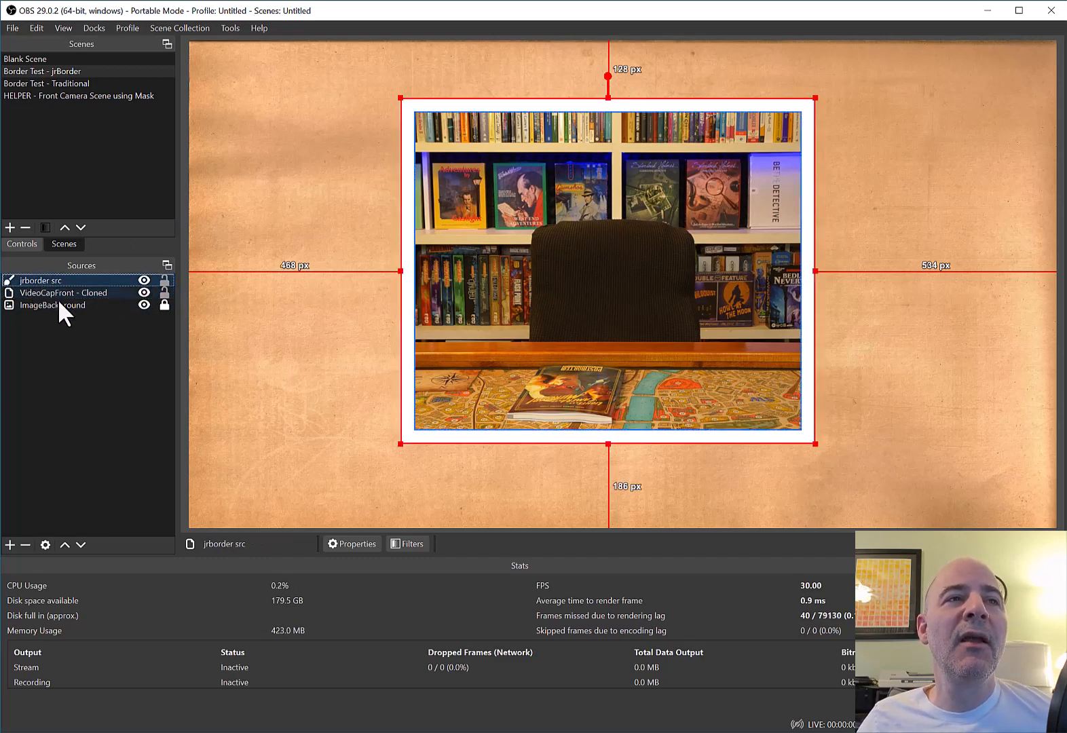
left_click(65, 343)
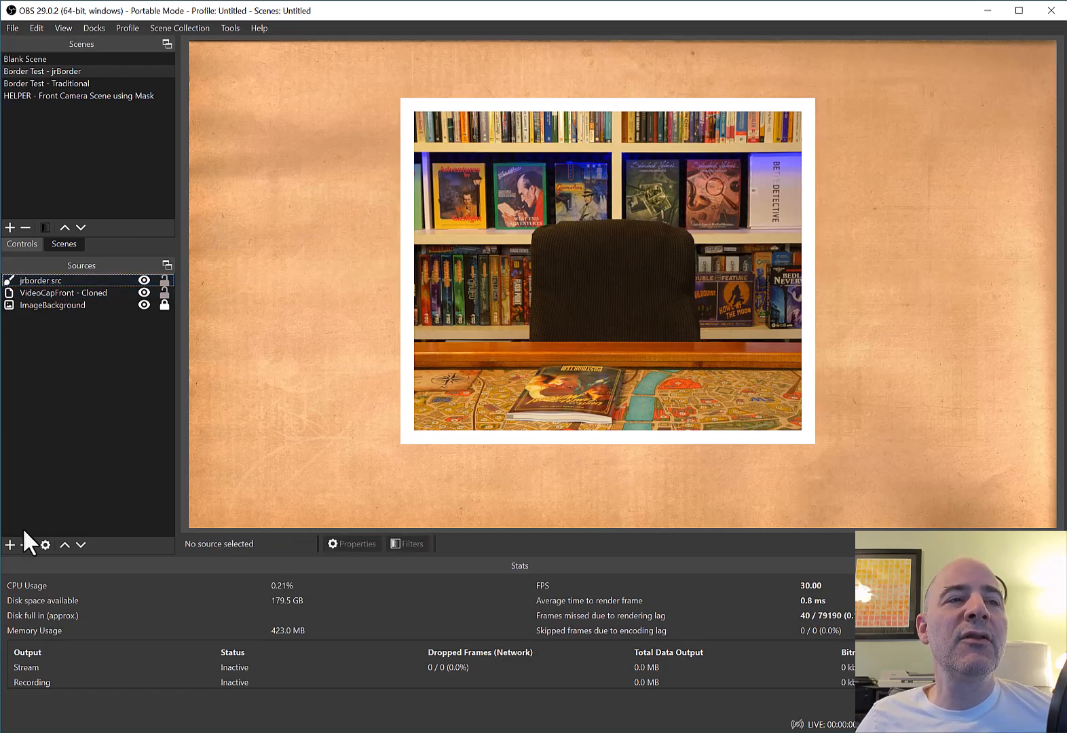
left_click(11, 545)
left_click(83, 397)
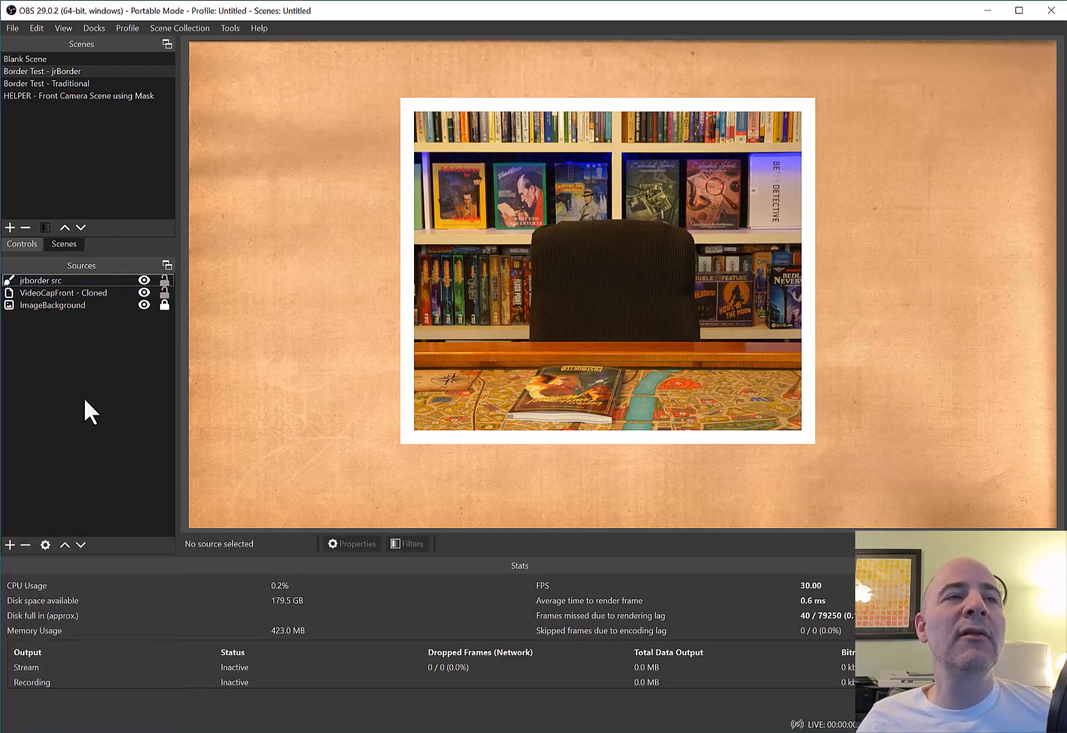
- Move the camera source around the canvas with its border, ending about 800 px from the left and 244 px from the top
left_click(649, 262)
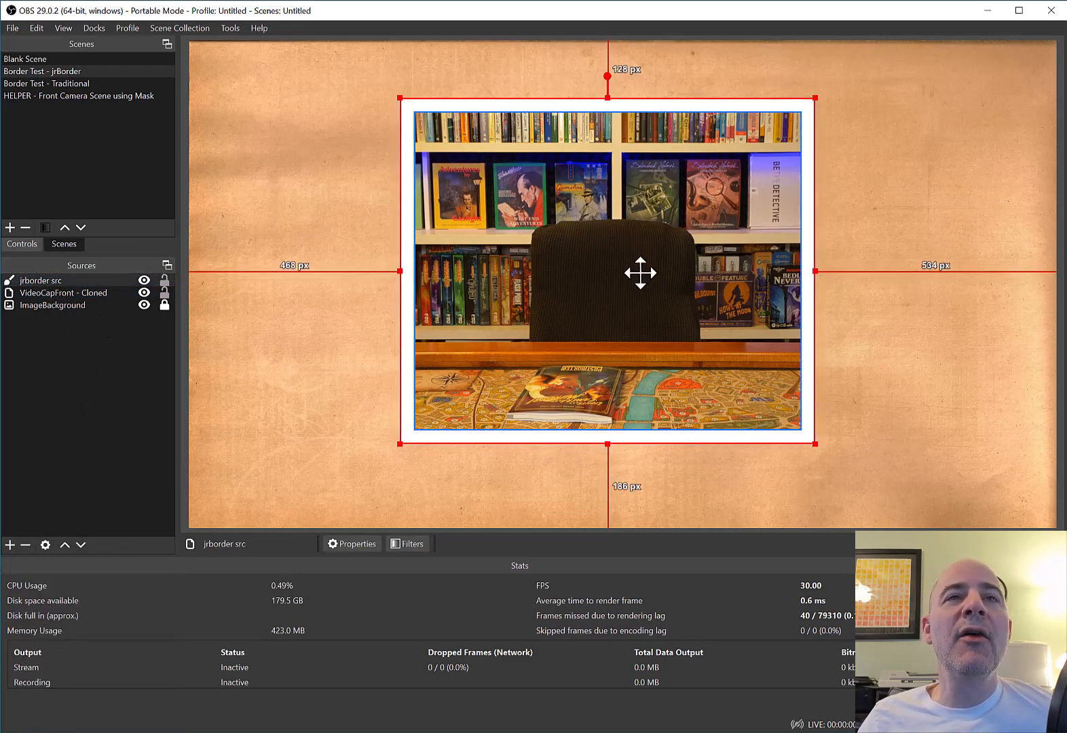
left_click(637, 283)
mouse_move(638, 283)
left_mouse_down()
mouse_move(666, 295)
mouse_move(531, 257)
mouse_move(547, 276)
mouse_move(537, 275)
left_mouse_up()
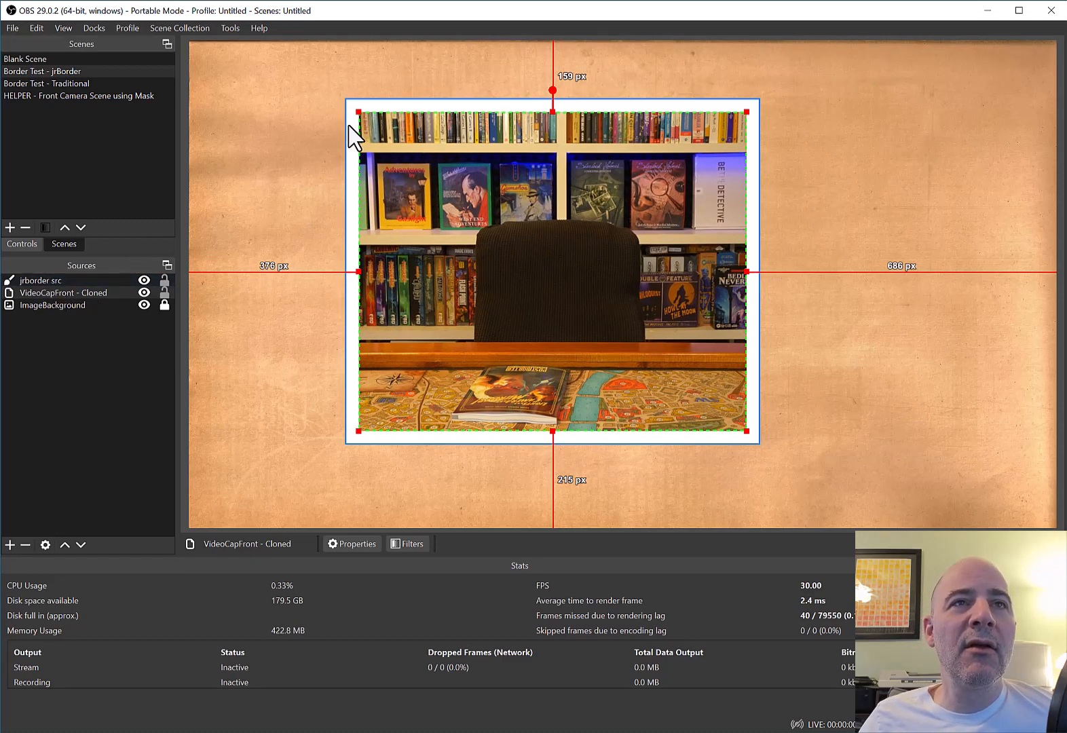
left_click(348, 165)
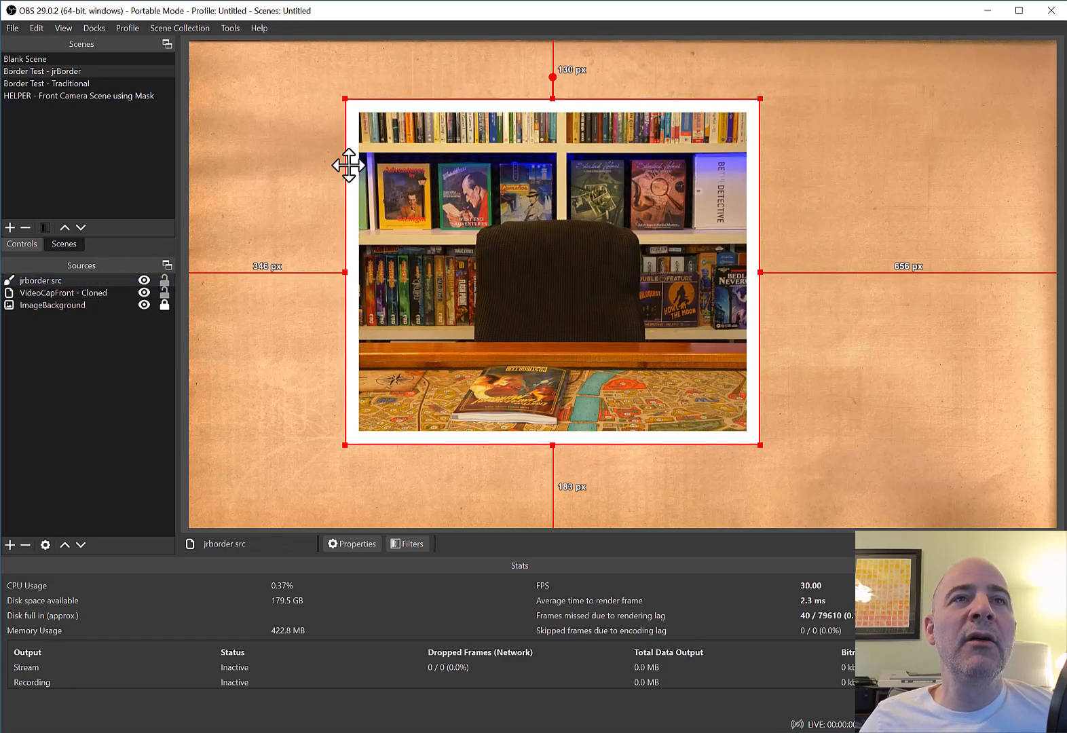
left_click_drag(490, 202, 609, 220)
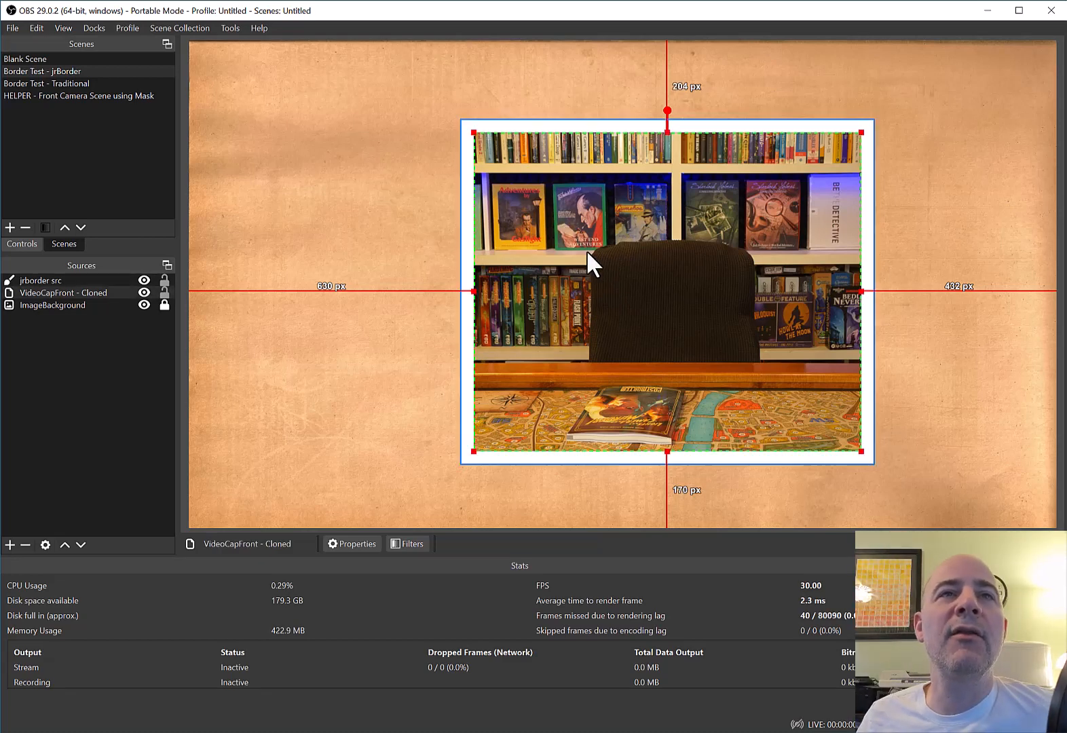
left_click_drag(588, 262, 393, 212)
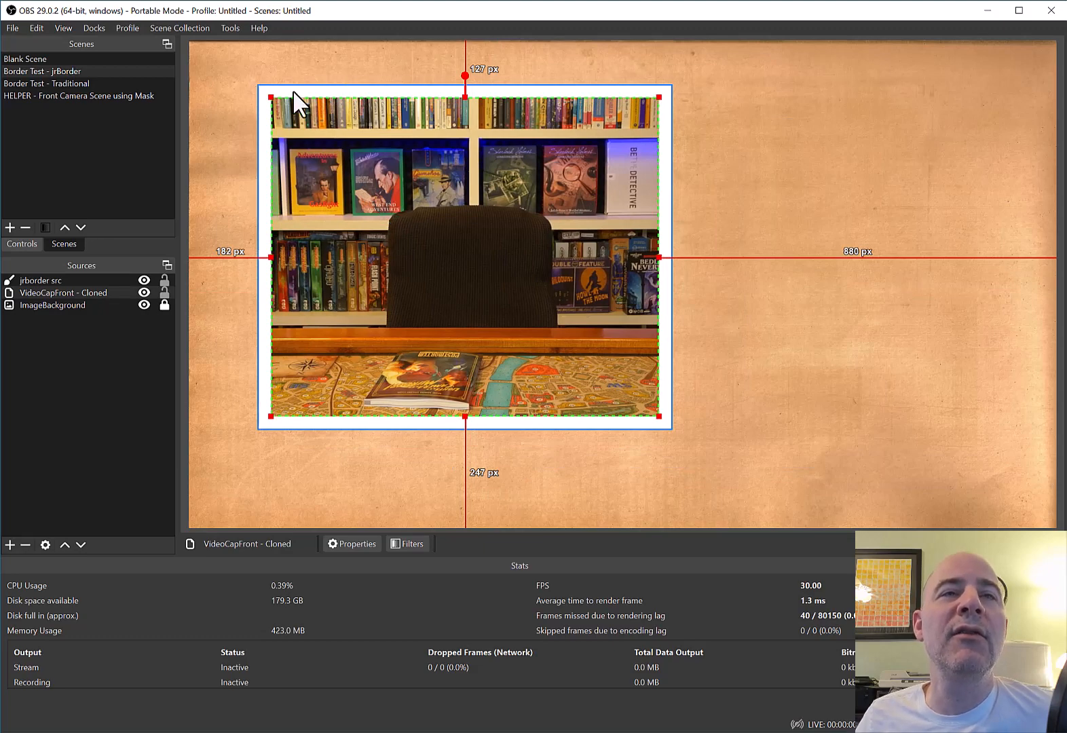
left_click_drag(476, 250, 750, 309)
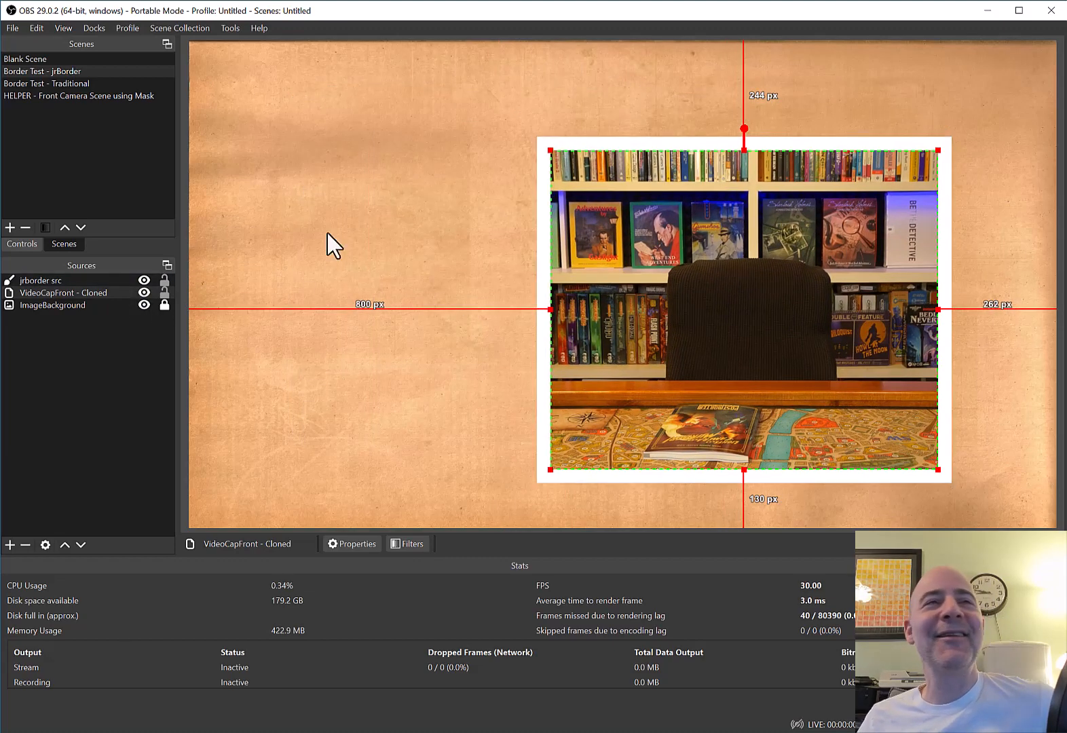
- View the traditional border test scene and the front camera mask helper scene, and return to the Border Test - jrBorder scene
left_click(63, 82)
left_click(63, 96)
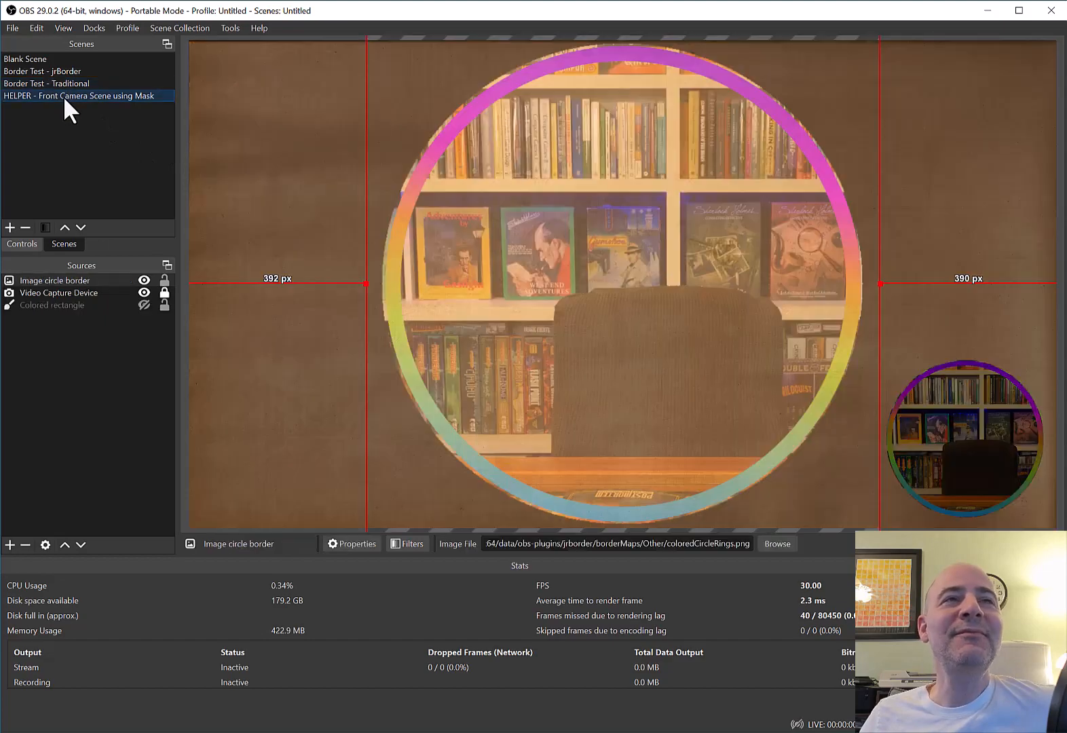
left_click(56, 71)
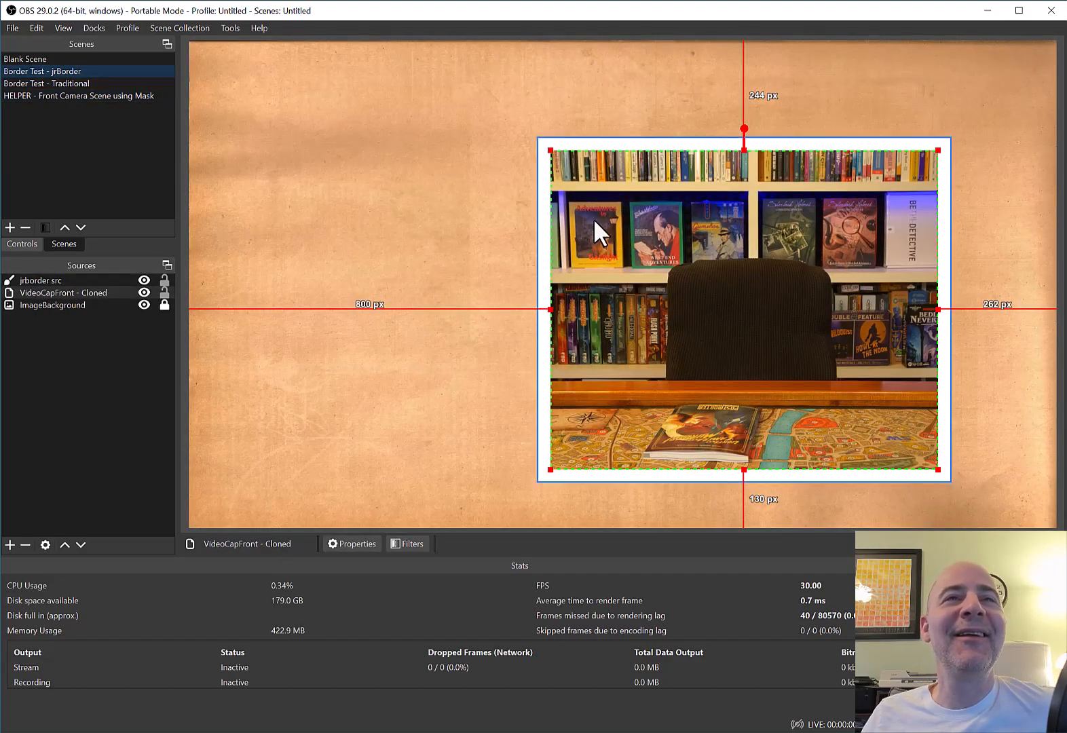
- Shrink the camera source and place it in the canvas's lower-right corner, about 63 px from the right and 49 px from the bottom, and deselect it
left_click(585, 197)
left_click(571, 178)
left_click_drag(550, 151, 745, 309)
left_click_drag(784, 358, 870, 394)
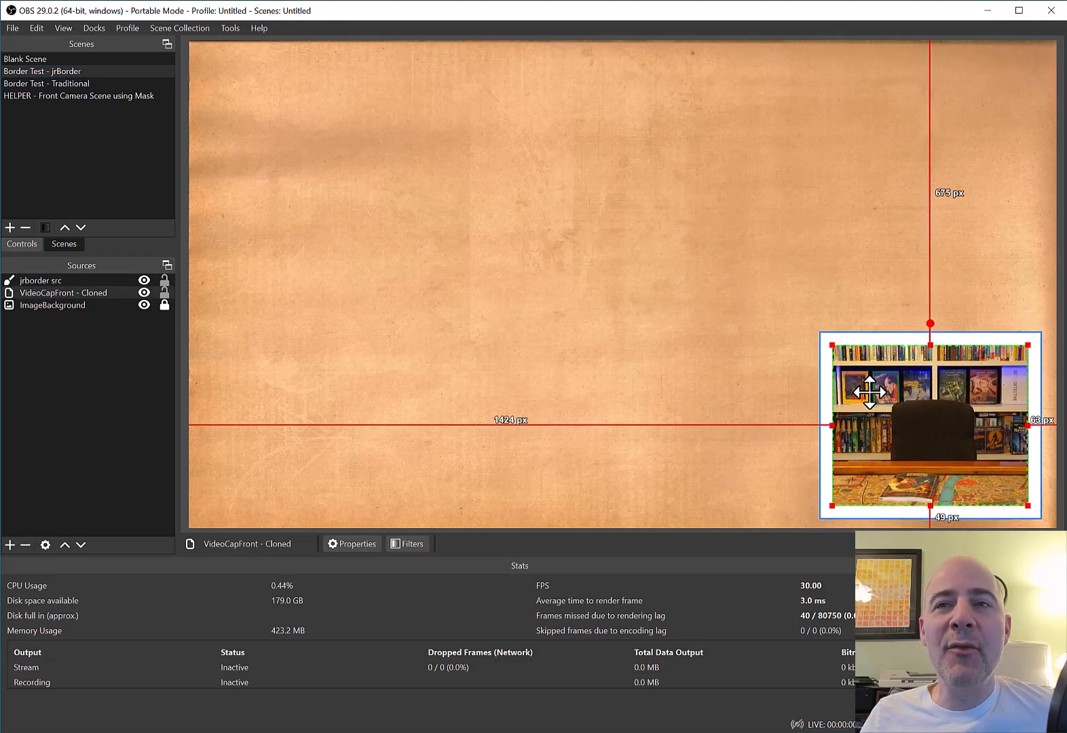
left_click(670, 326)
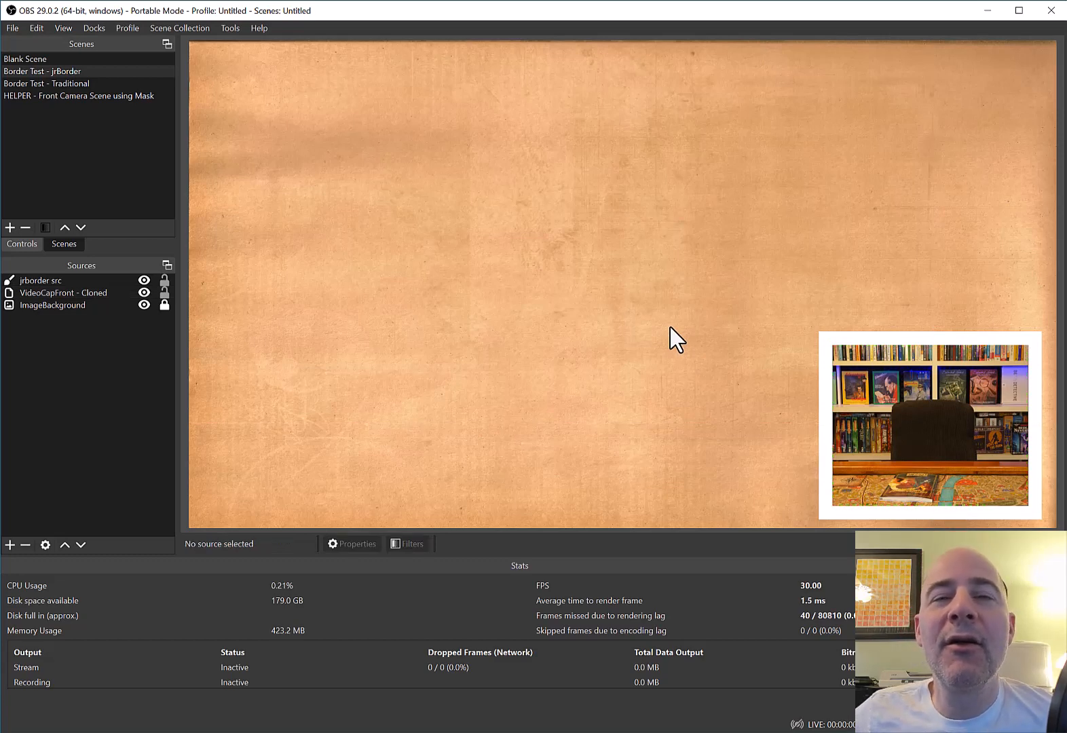